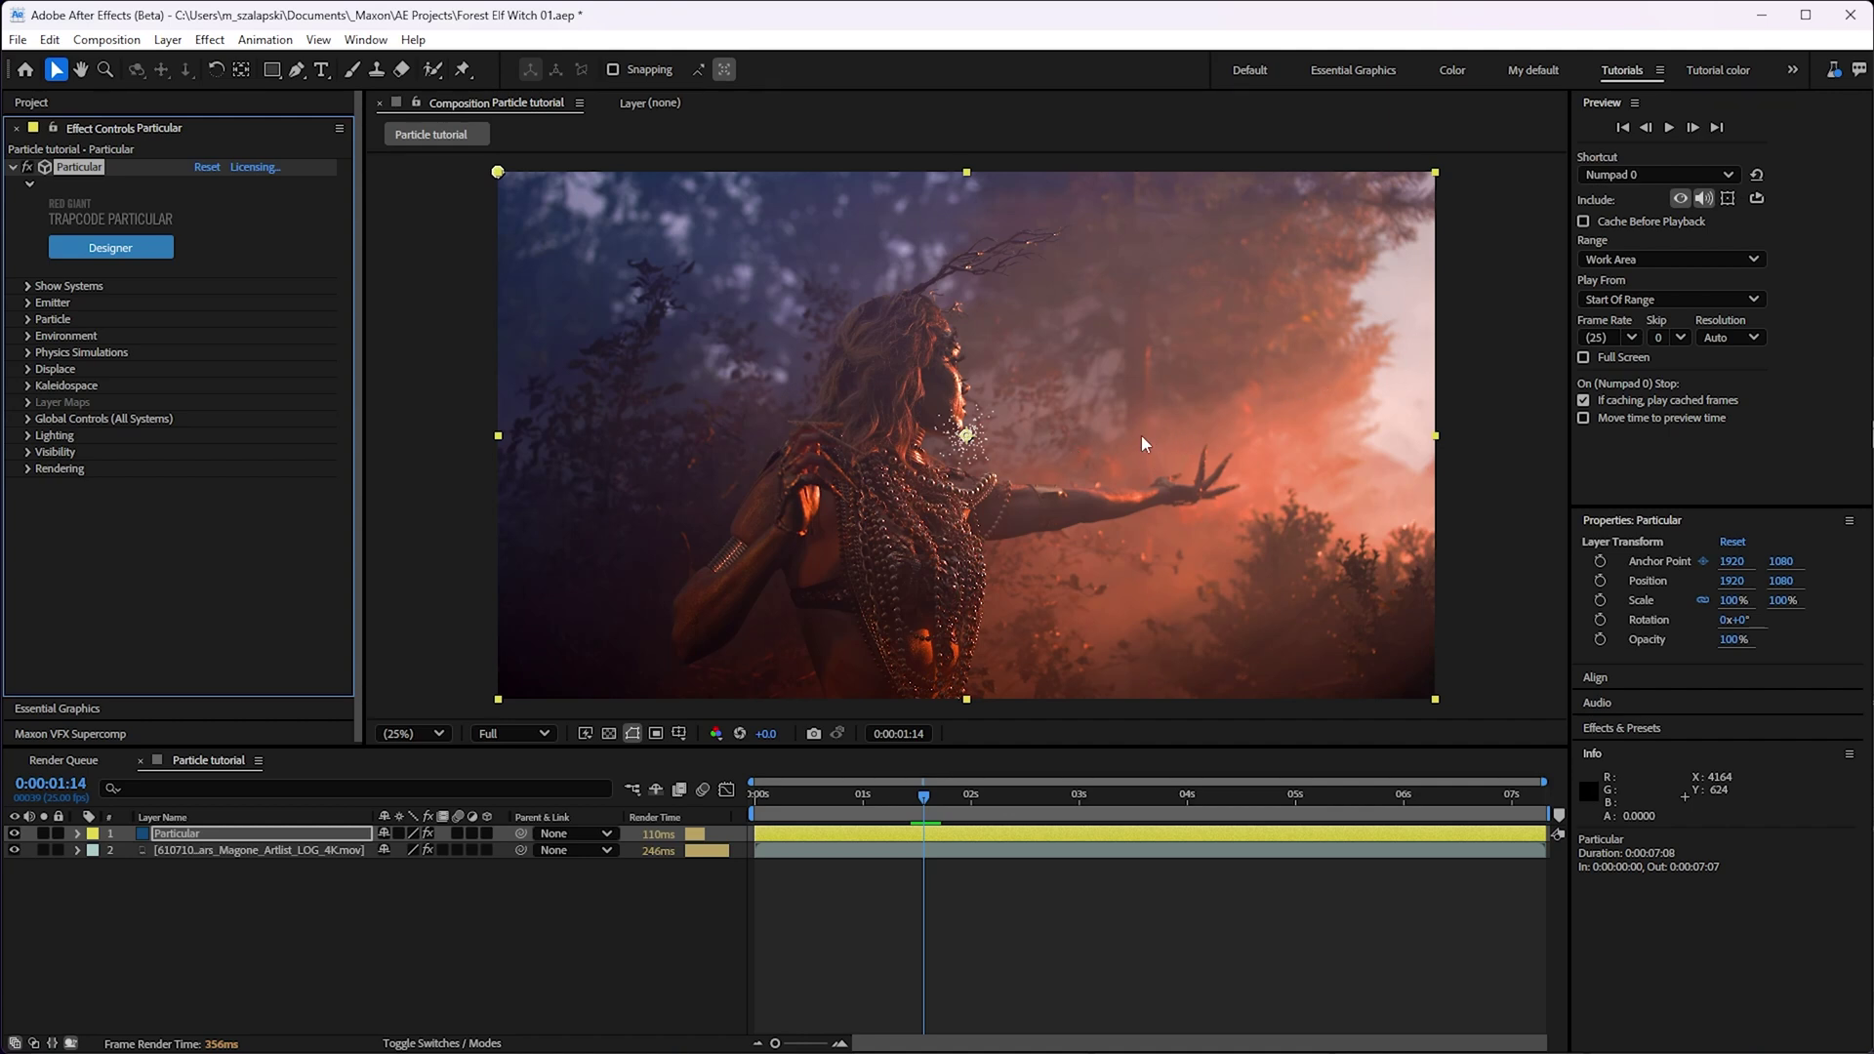
- Switch the emitter type to Box after previewing the footage
left_click_drag(960, 794, 1325, 796)
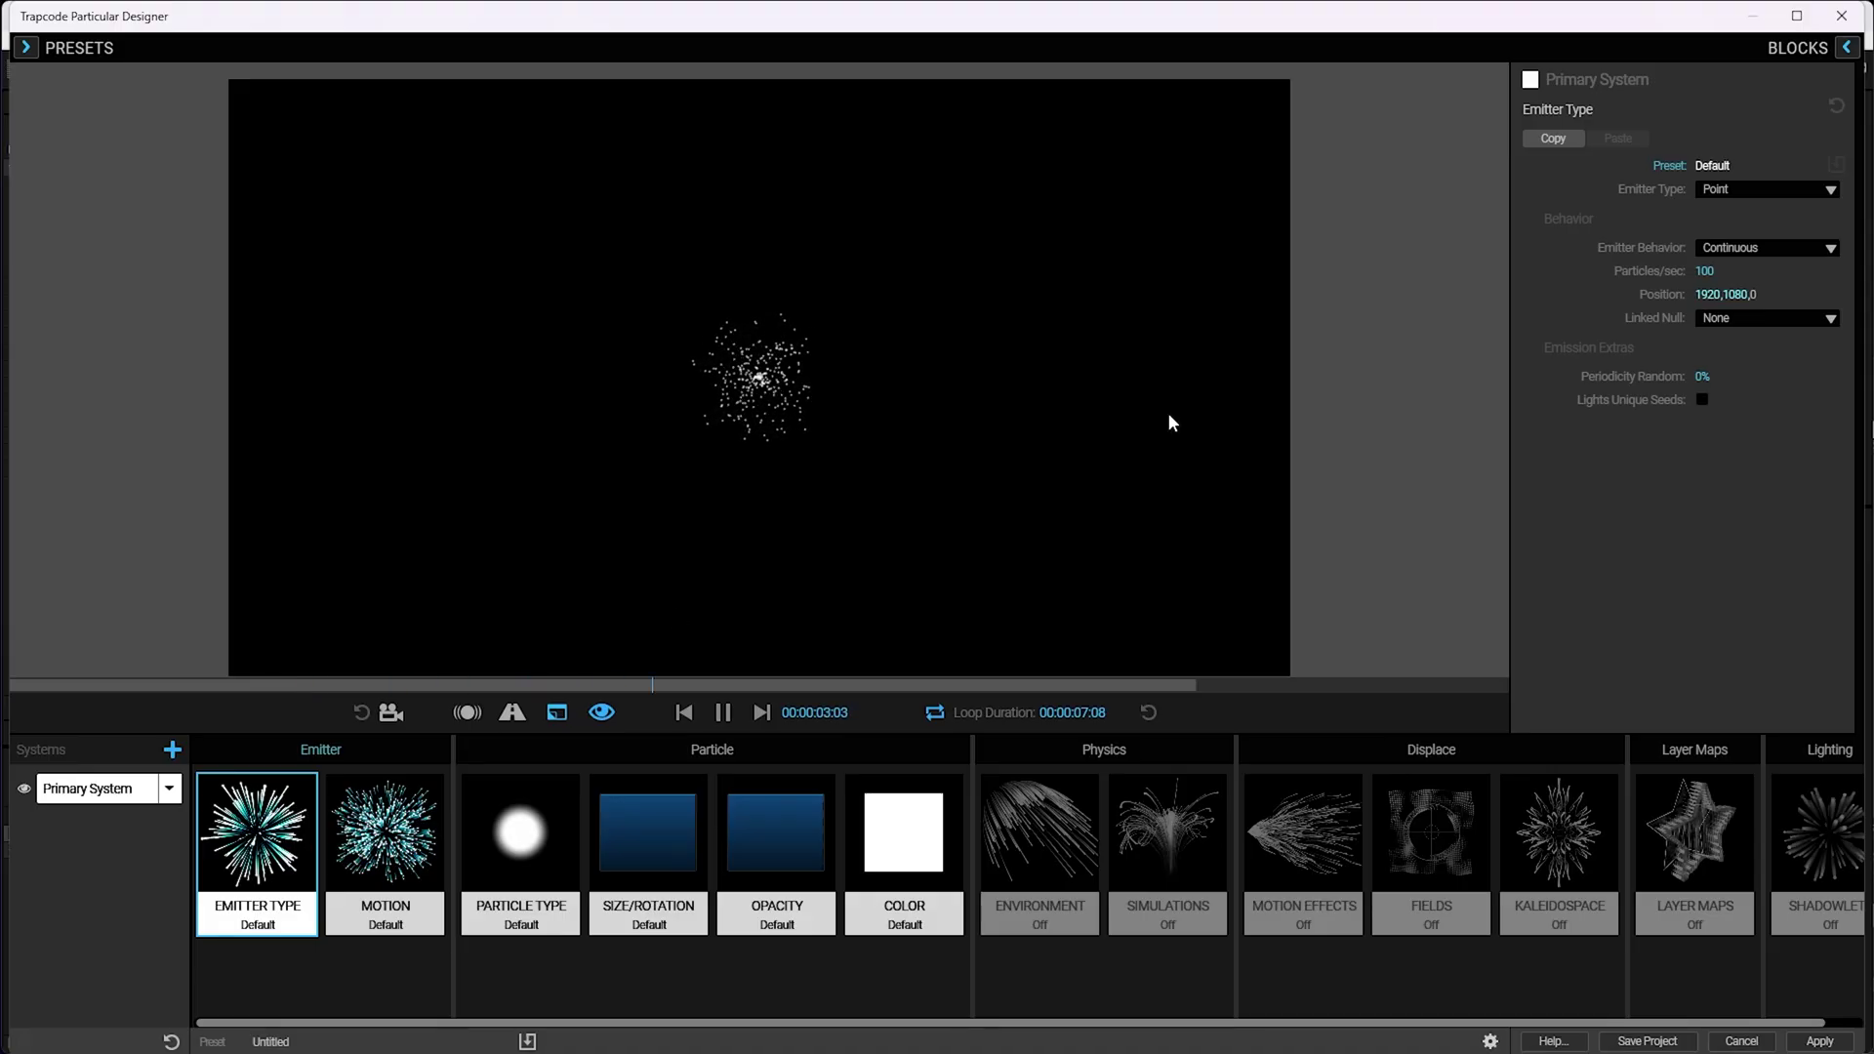
left_click(1757, 189)
left_click(1761, 230)
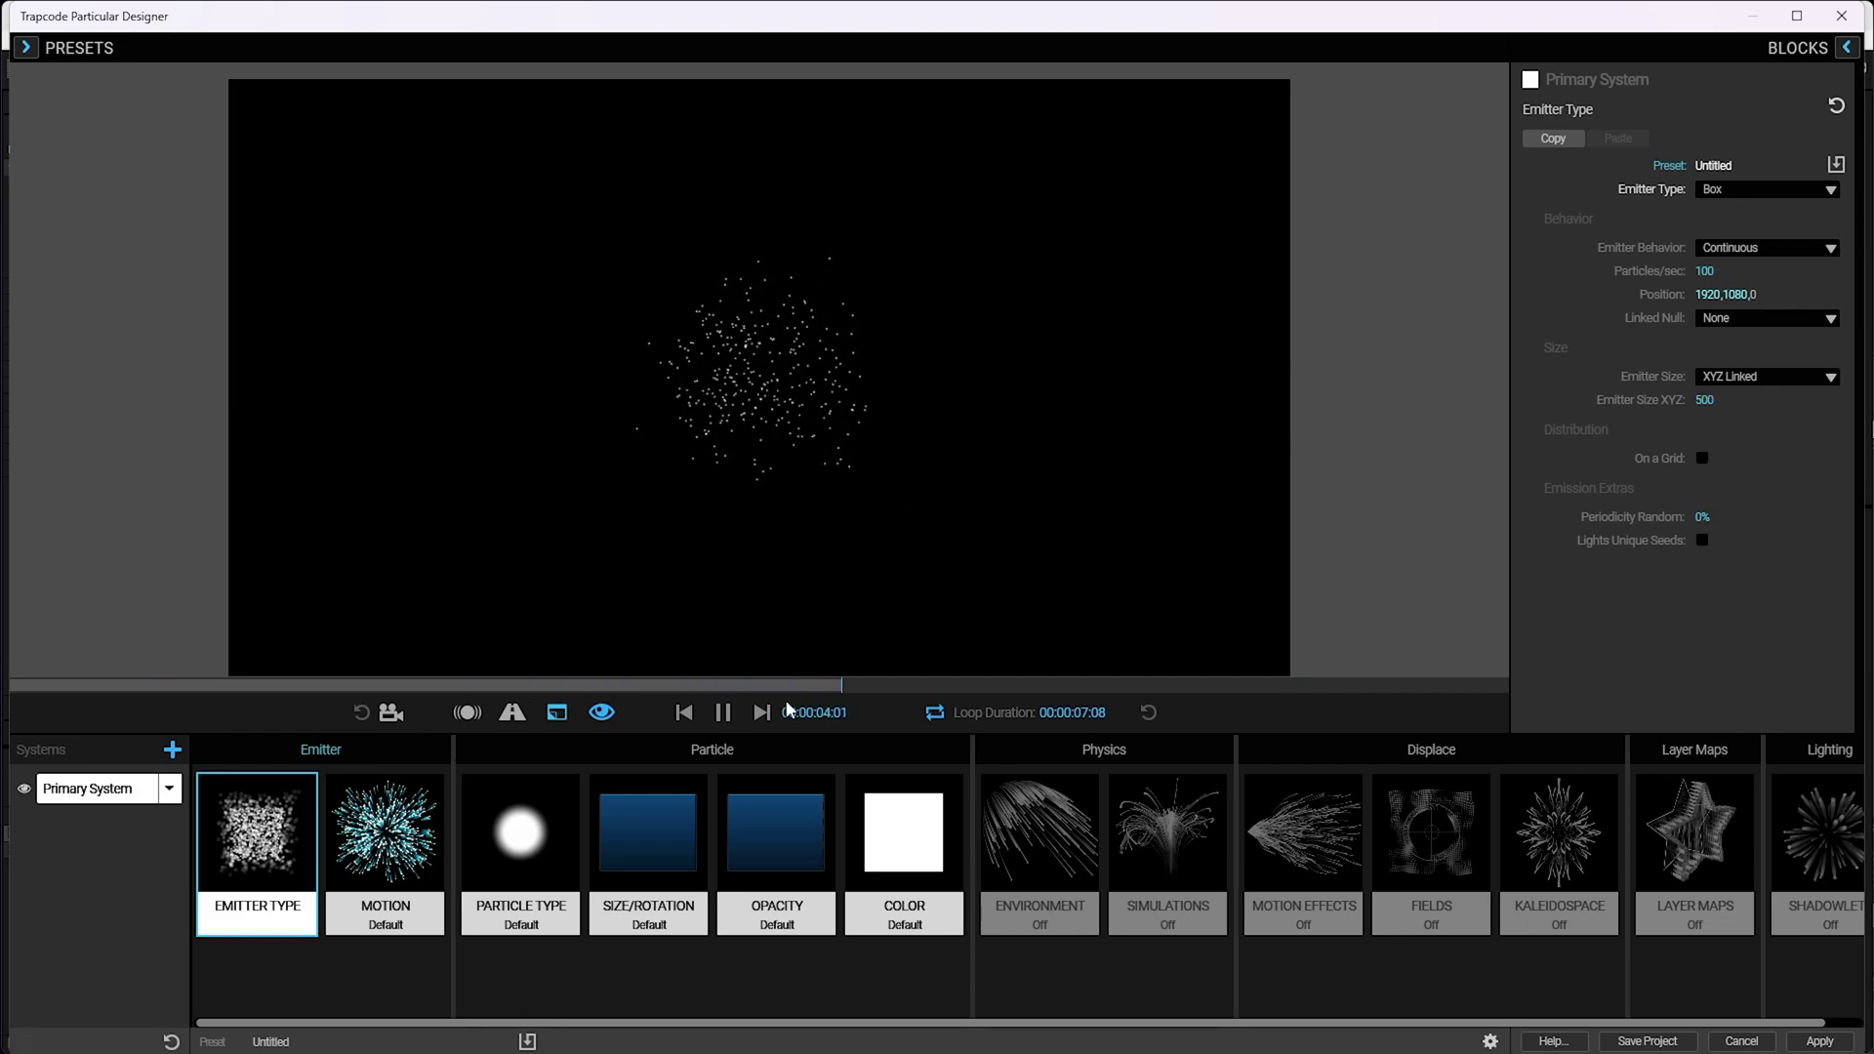
- In Motion, set Direction to Directional with Y Rotation -90
left_click(386, 834)
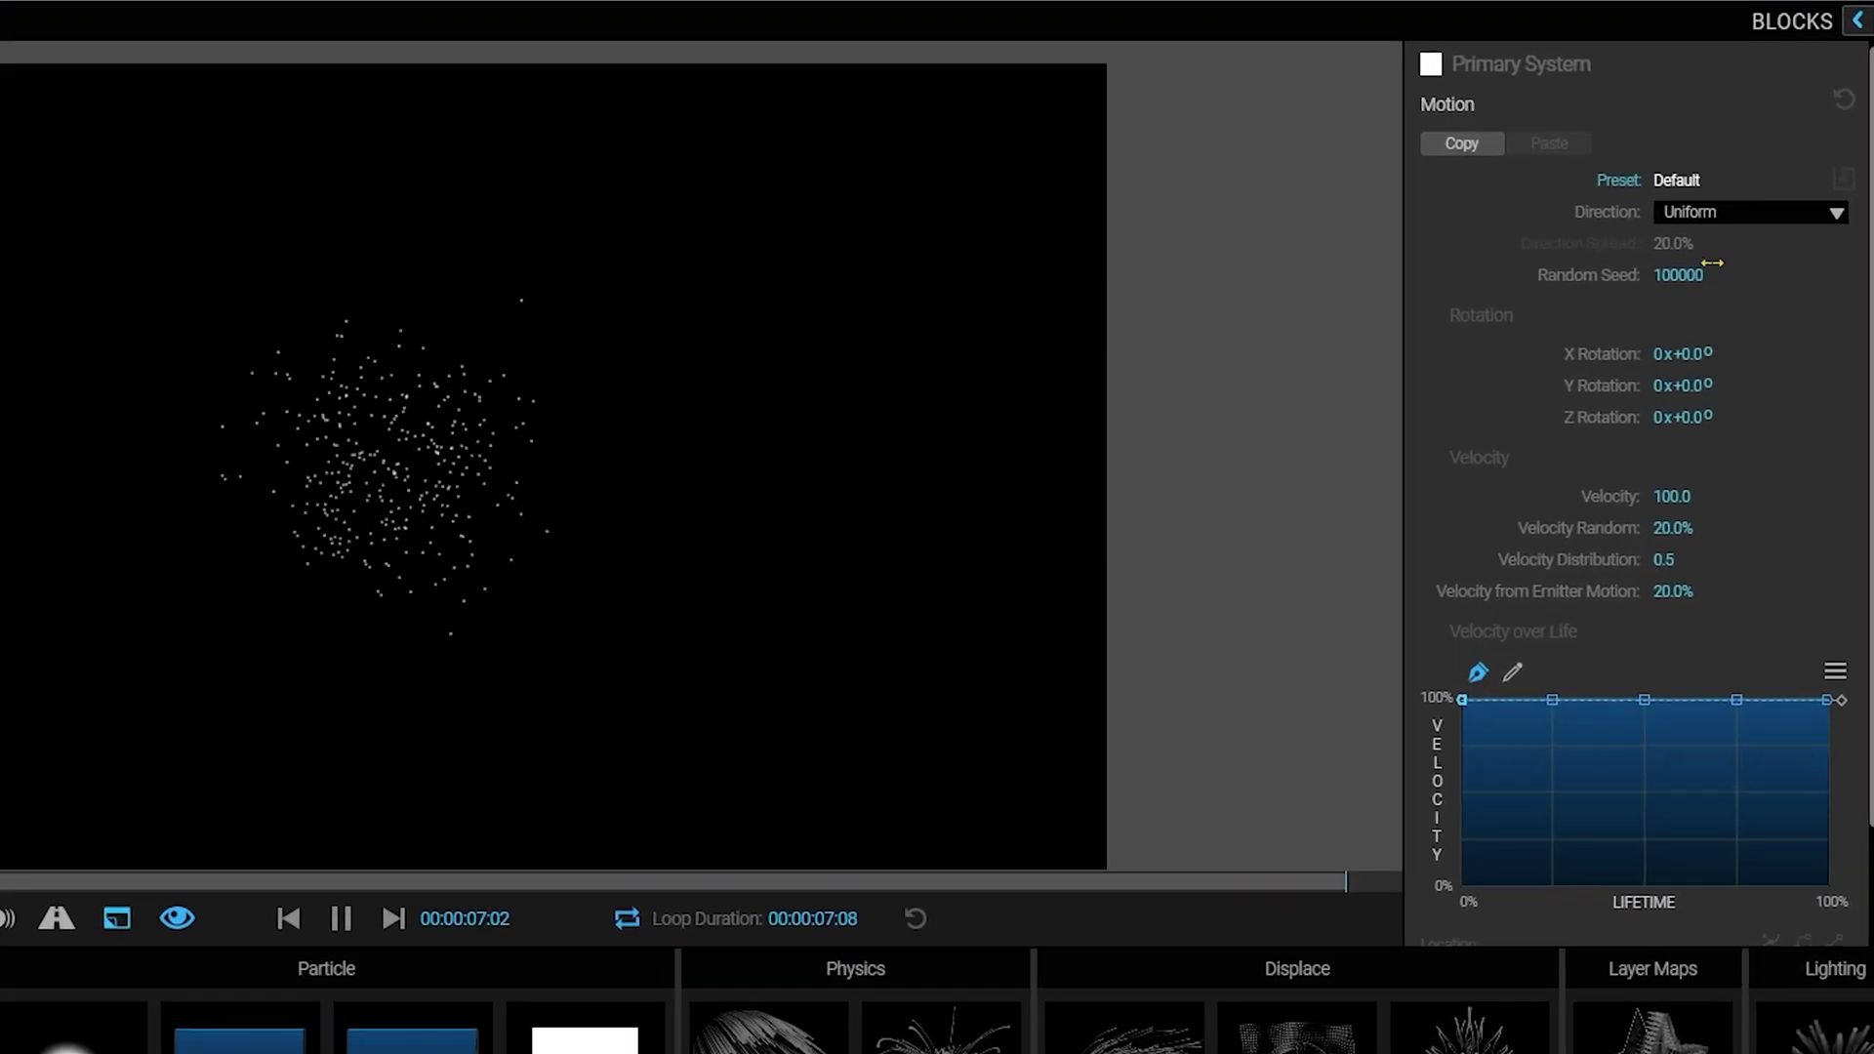
left_click(1742, 188)
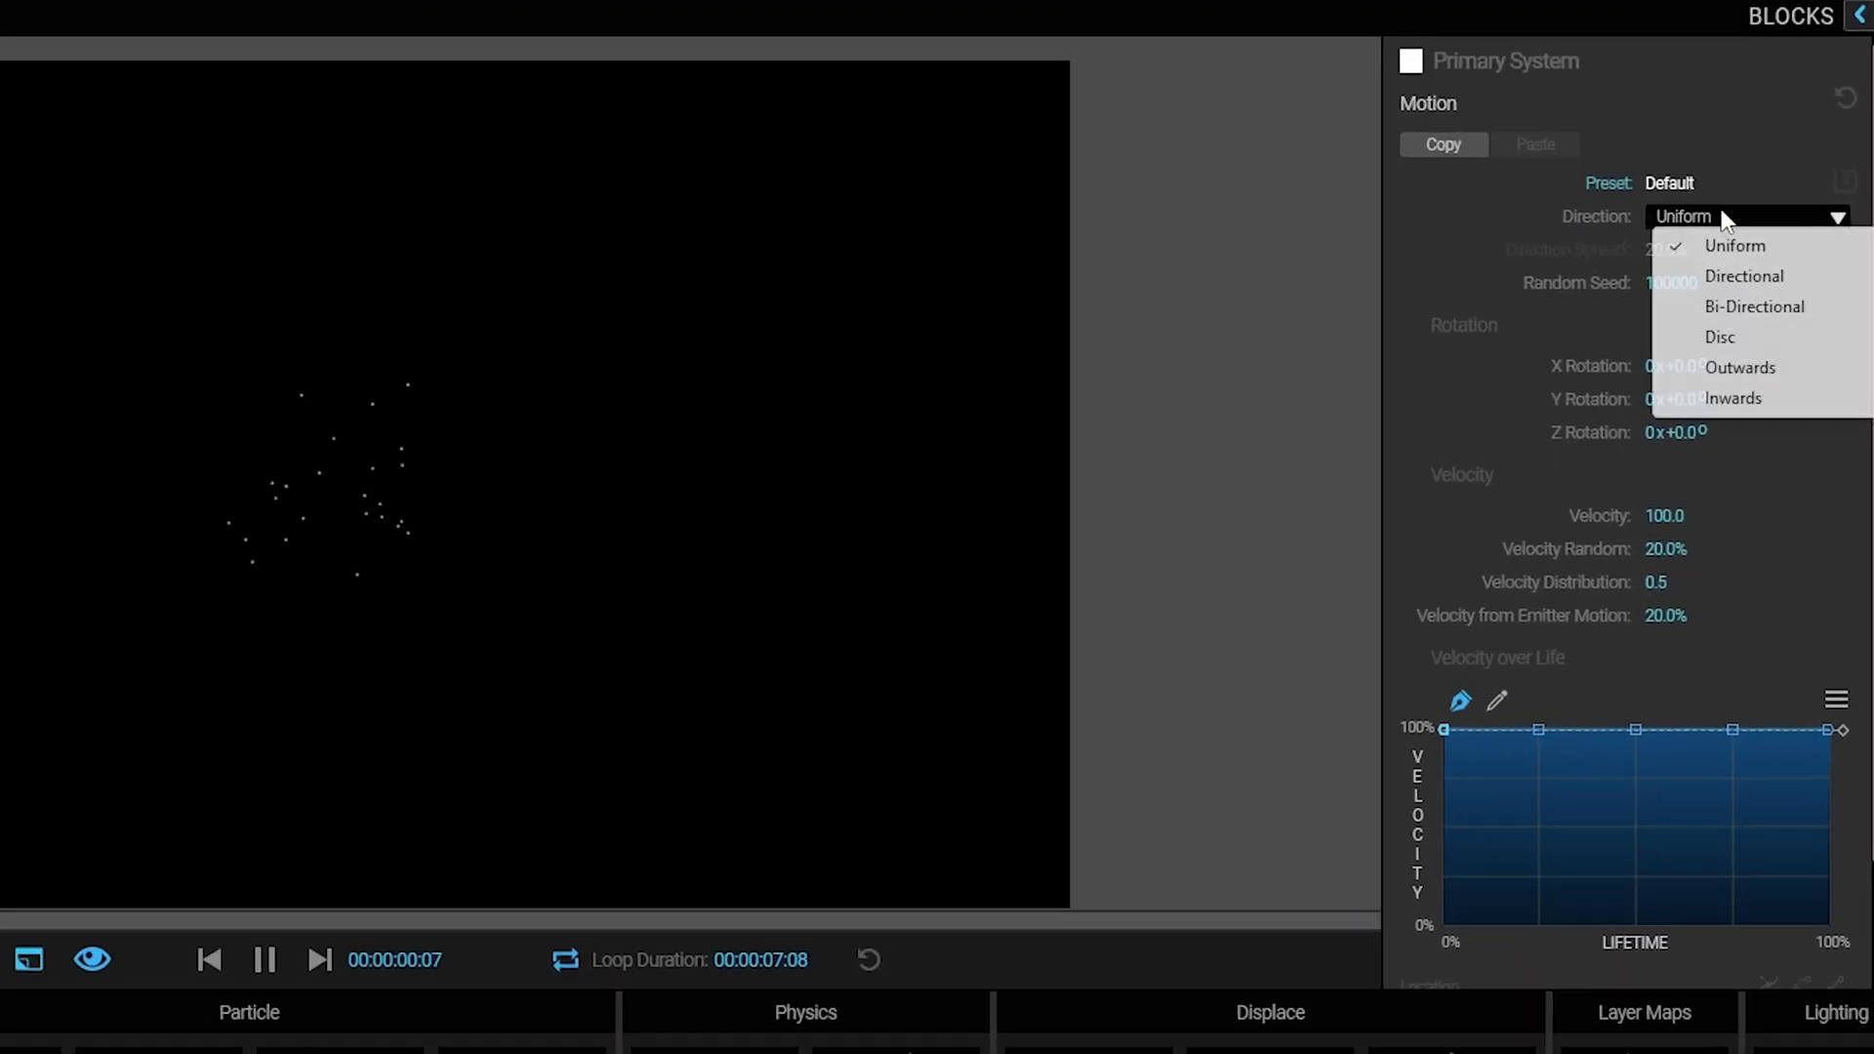
left_click(1745, 277)
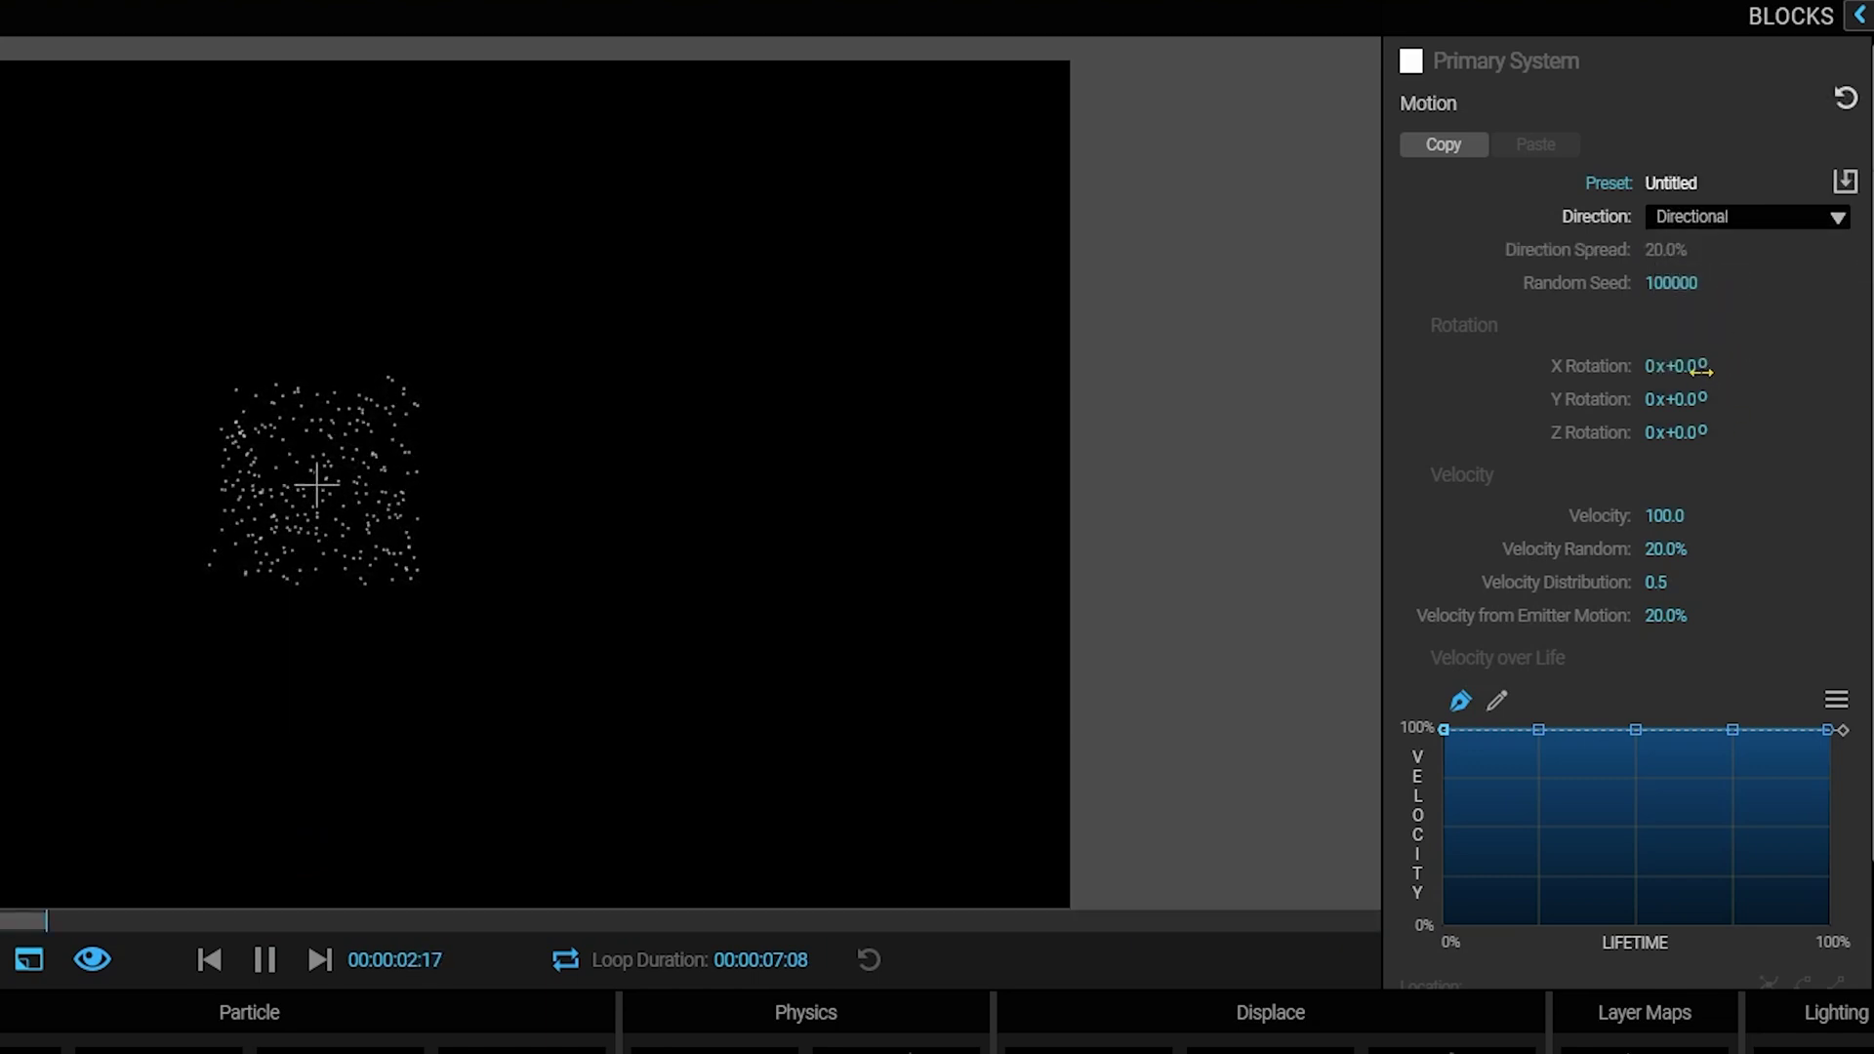
double_click(1688, 399)
type("-90")
key("Return")
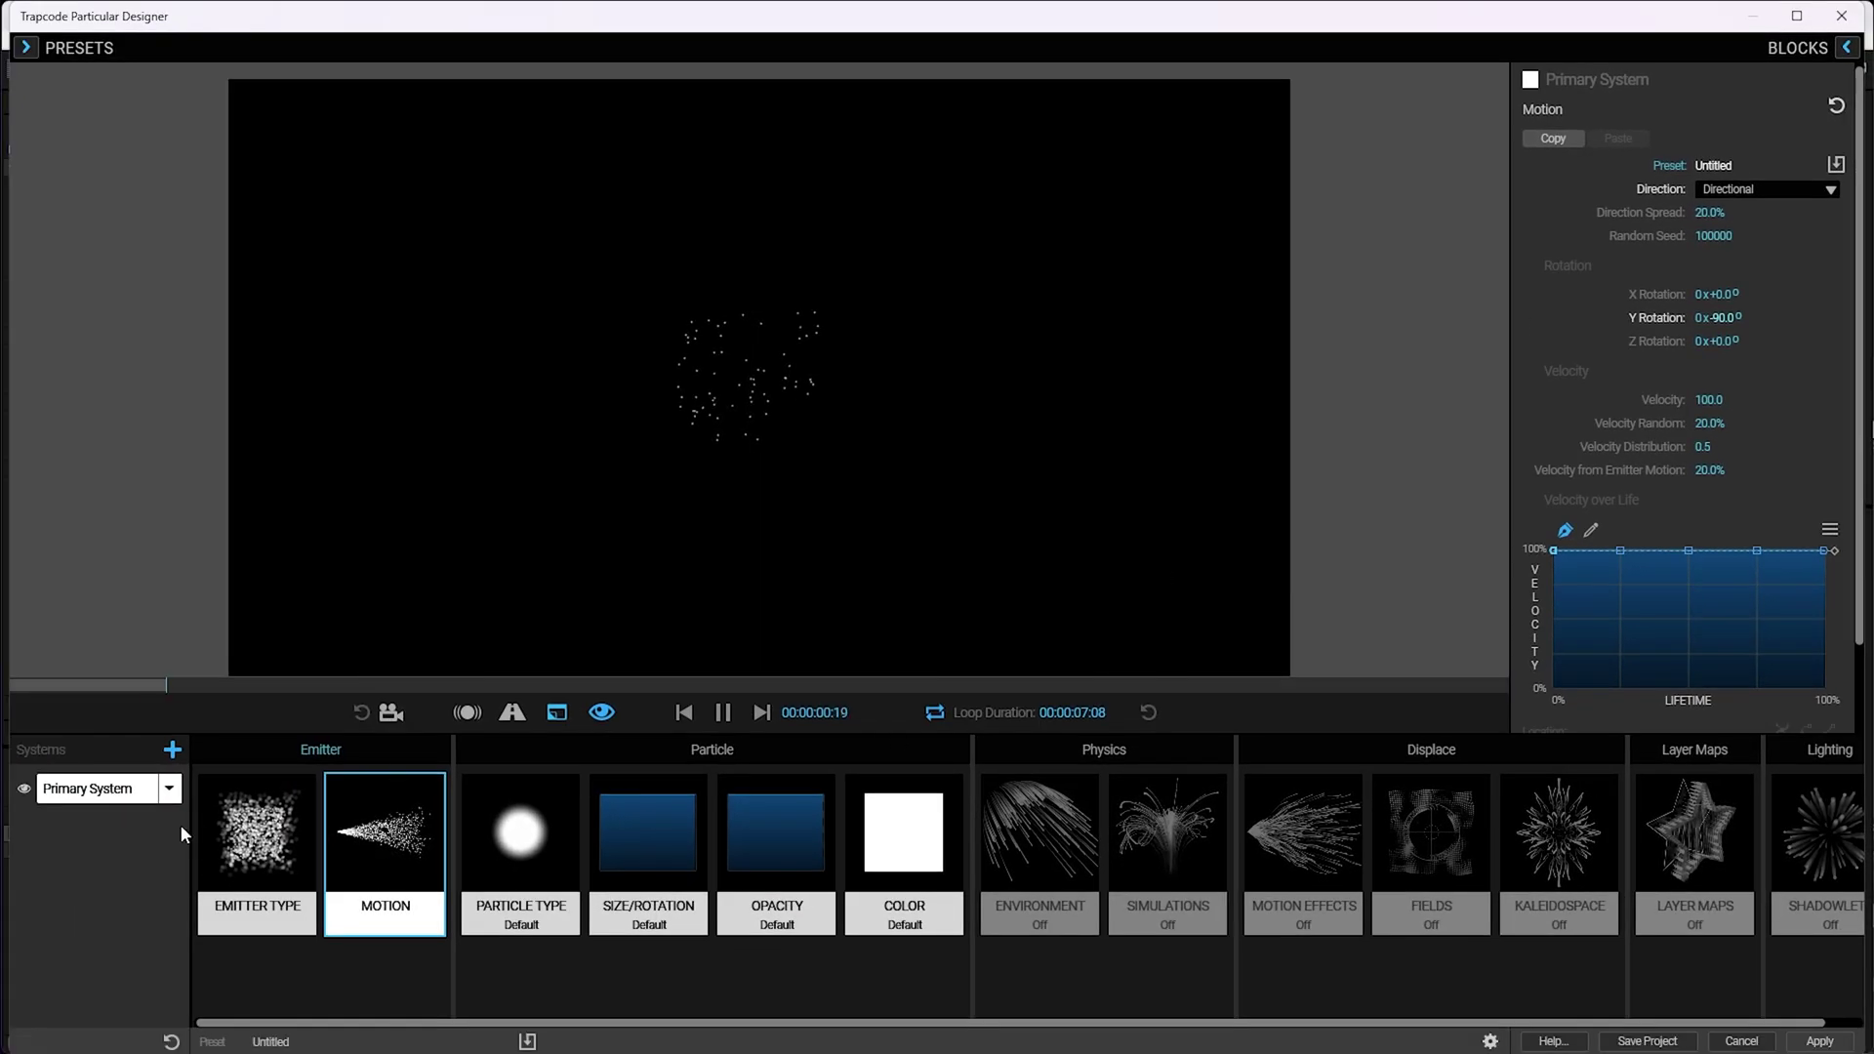
- Move the emitter toward the right edge of the frame
left_click(249, 834)
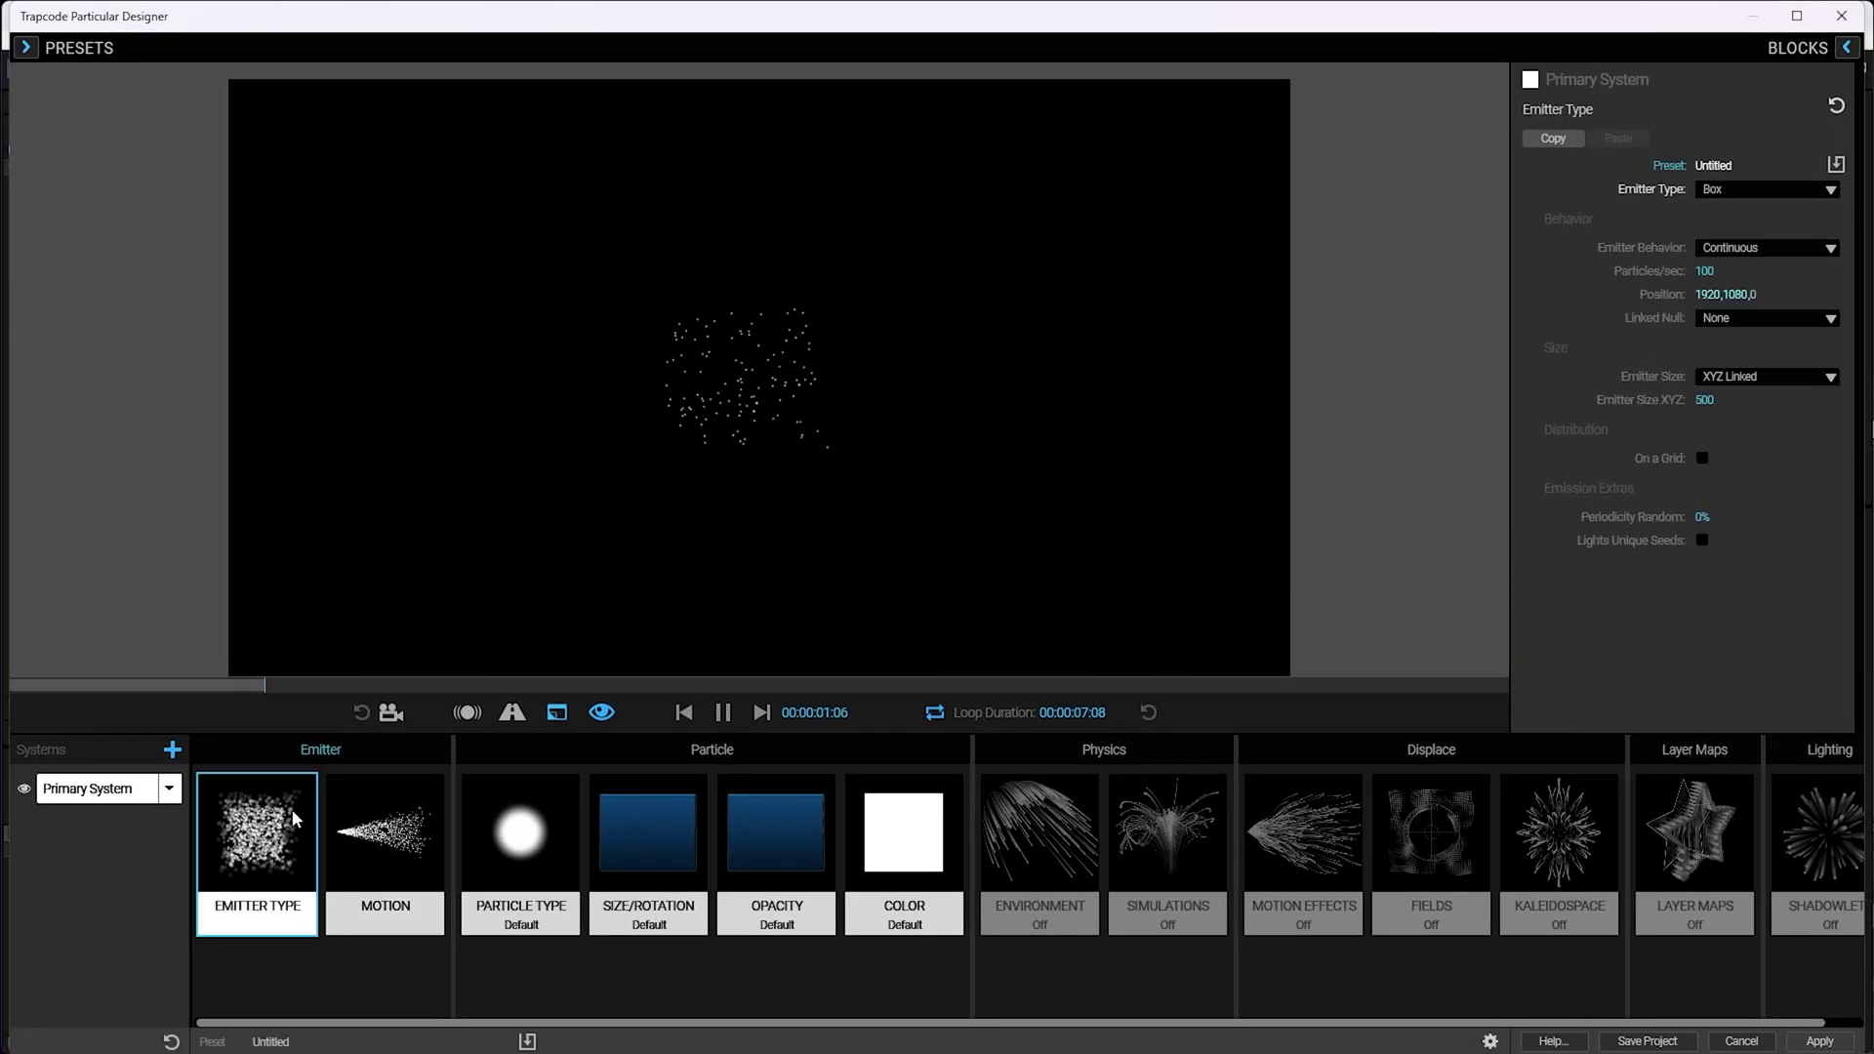
left_click_drag(991, 378, 1340, 378)
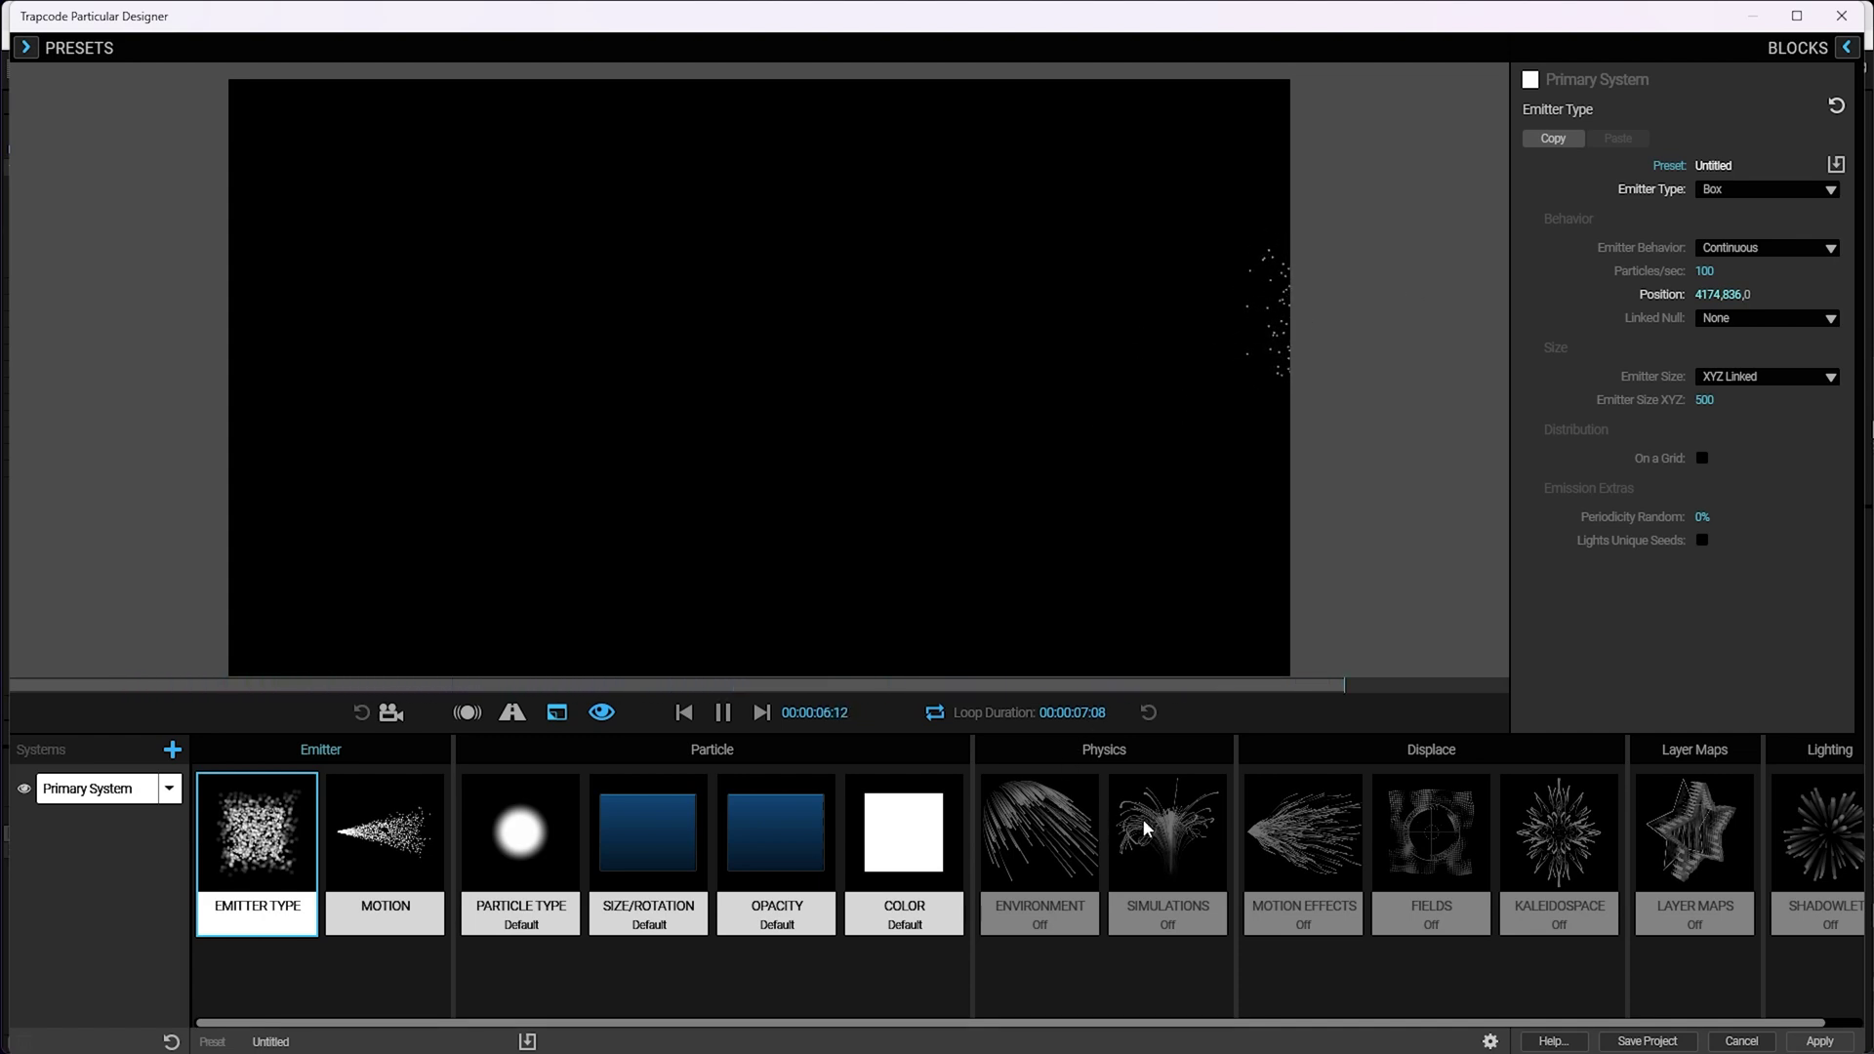
- In Simulations, enable flocking with Target Attraction 20 and Range of View 4000
left_click(1166, 834)
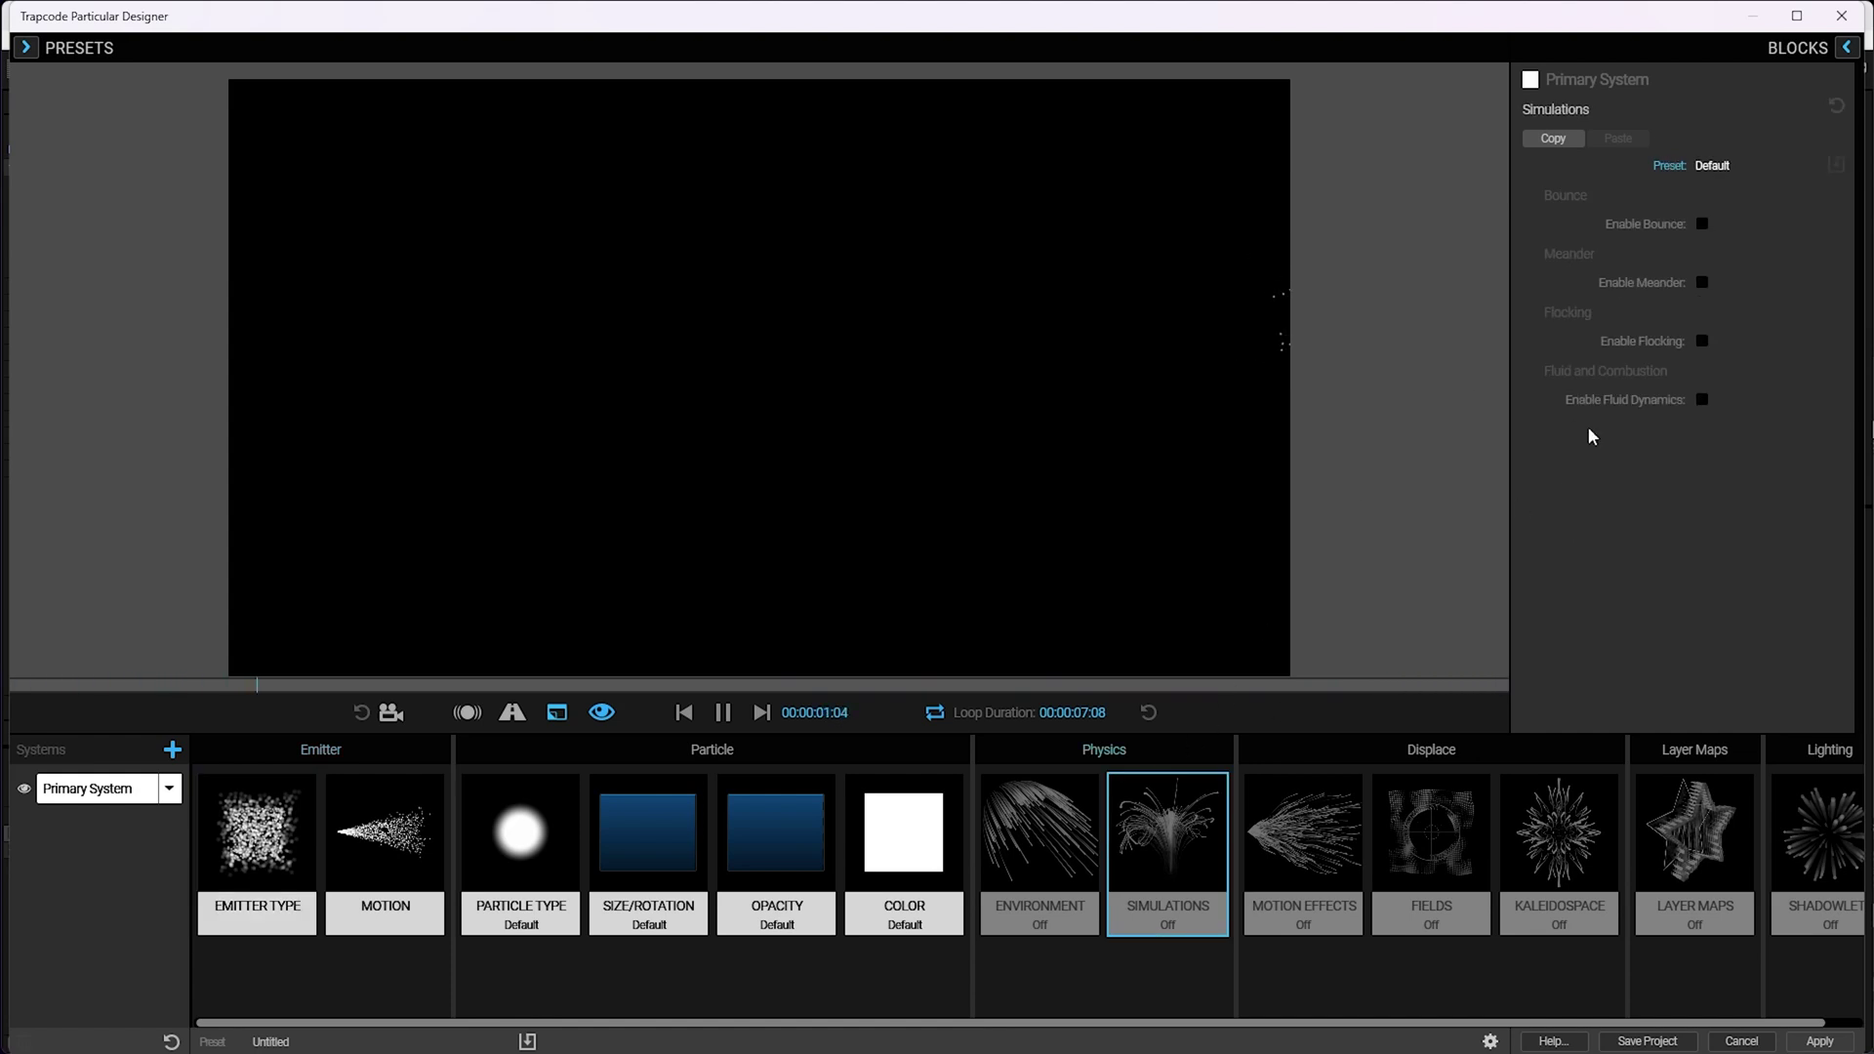
left_click(1703, 342)
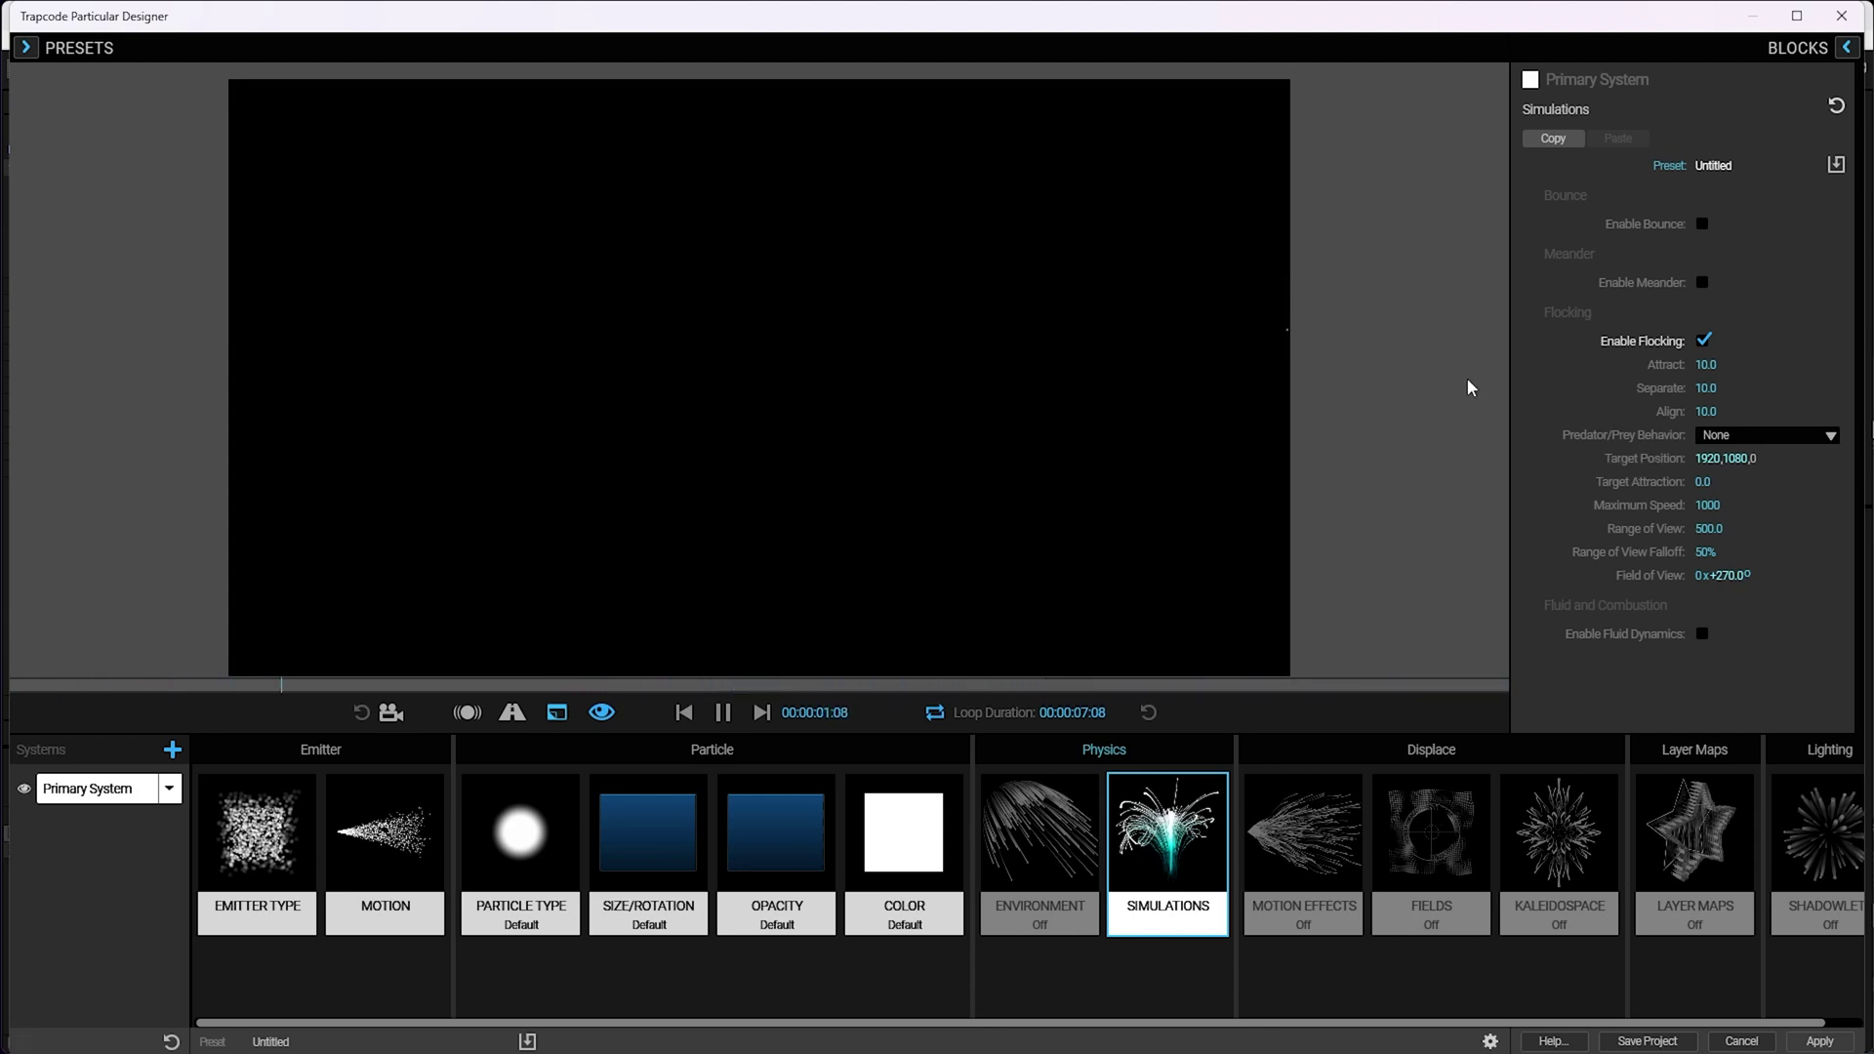
left_click(1703, 481)
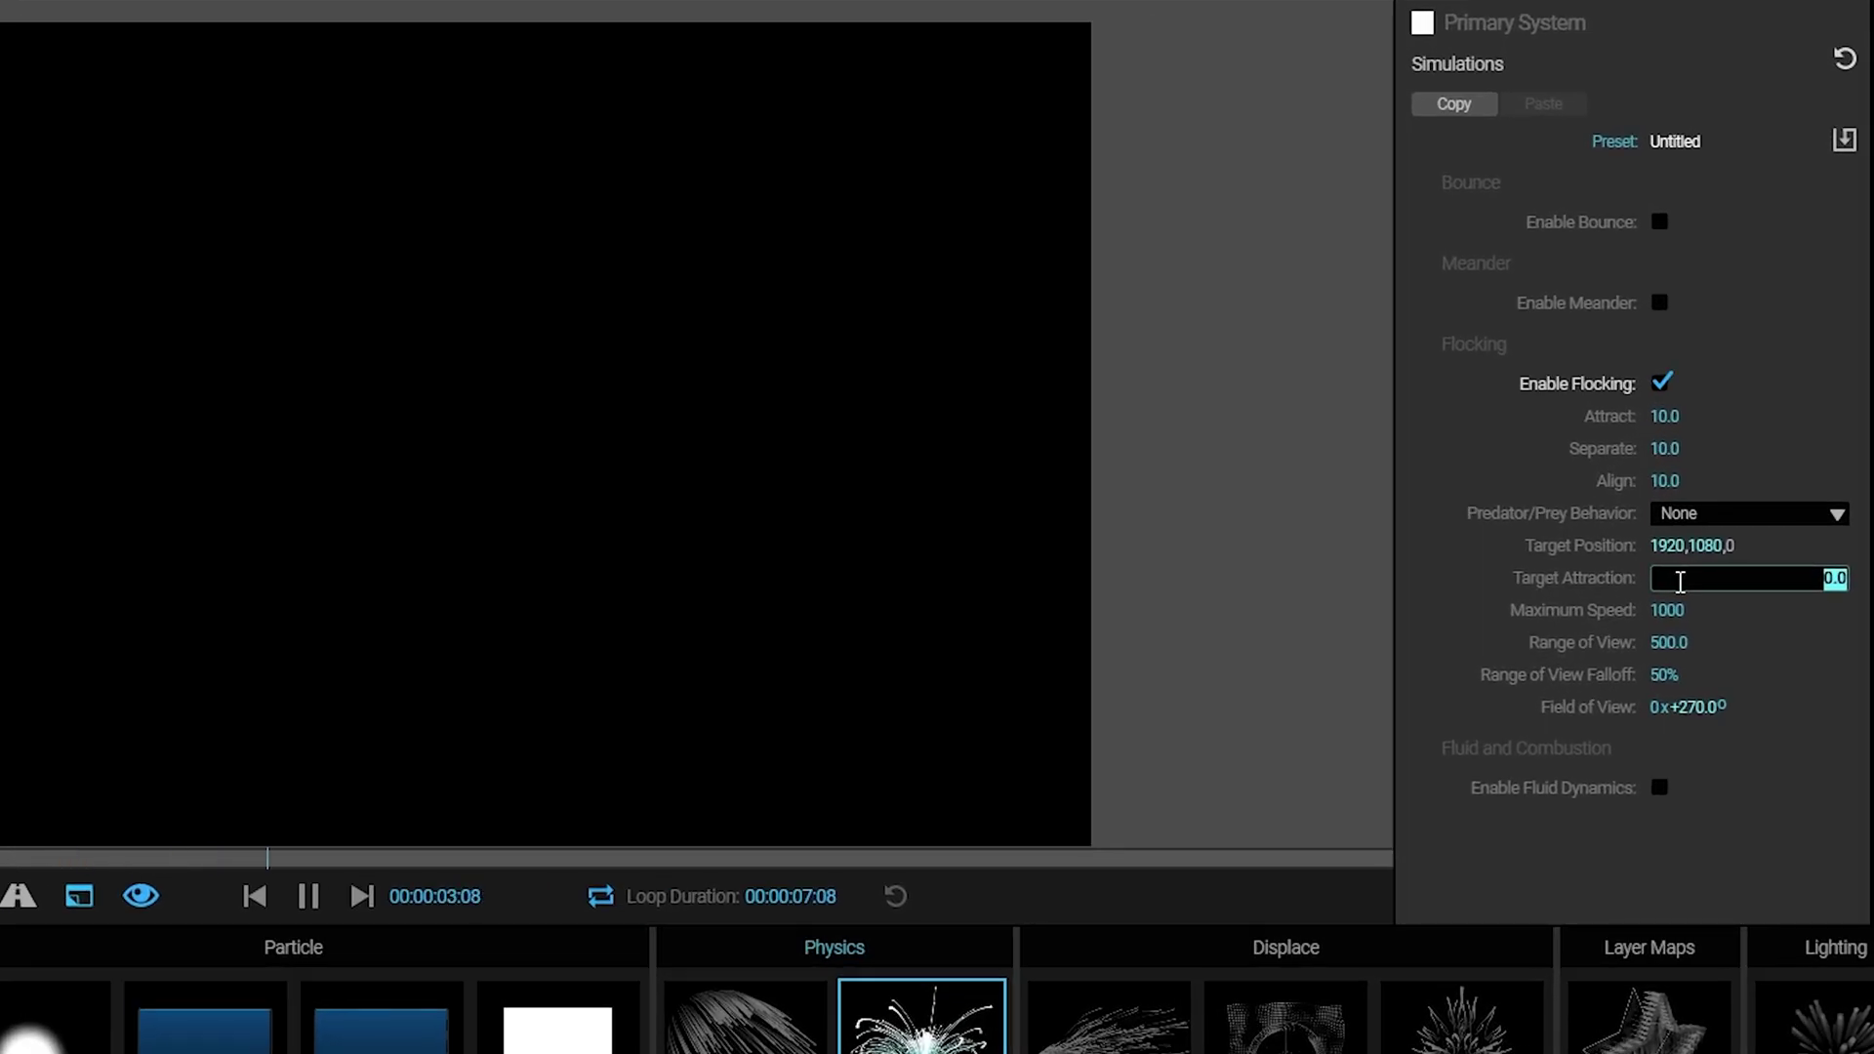
type("20")
key("Return")
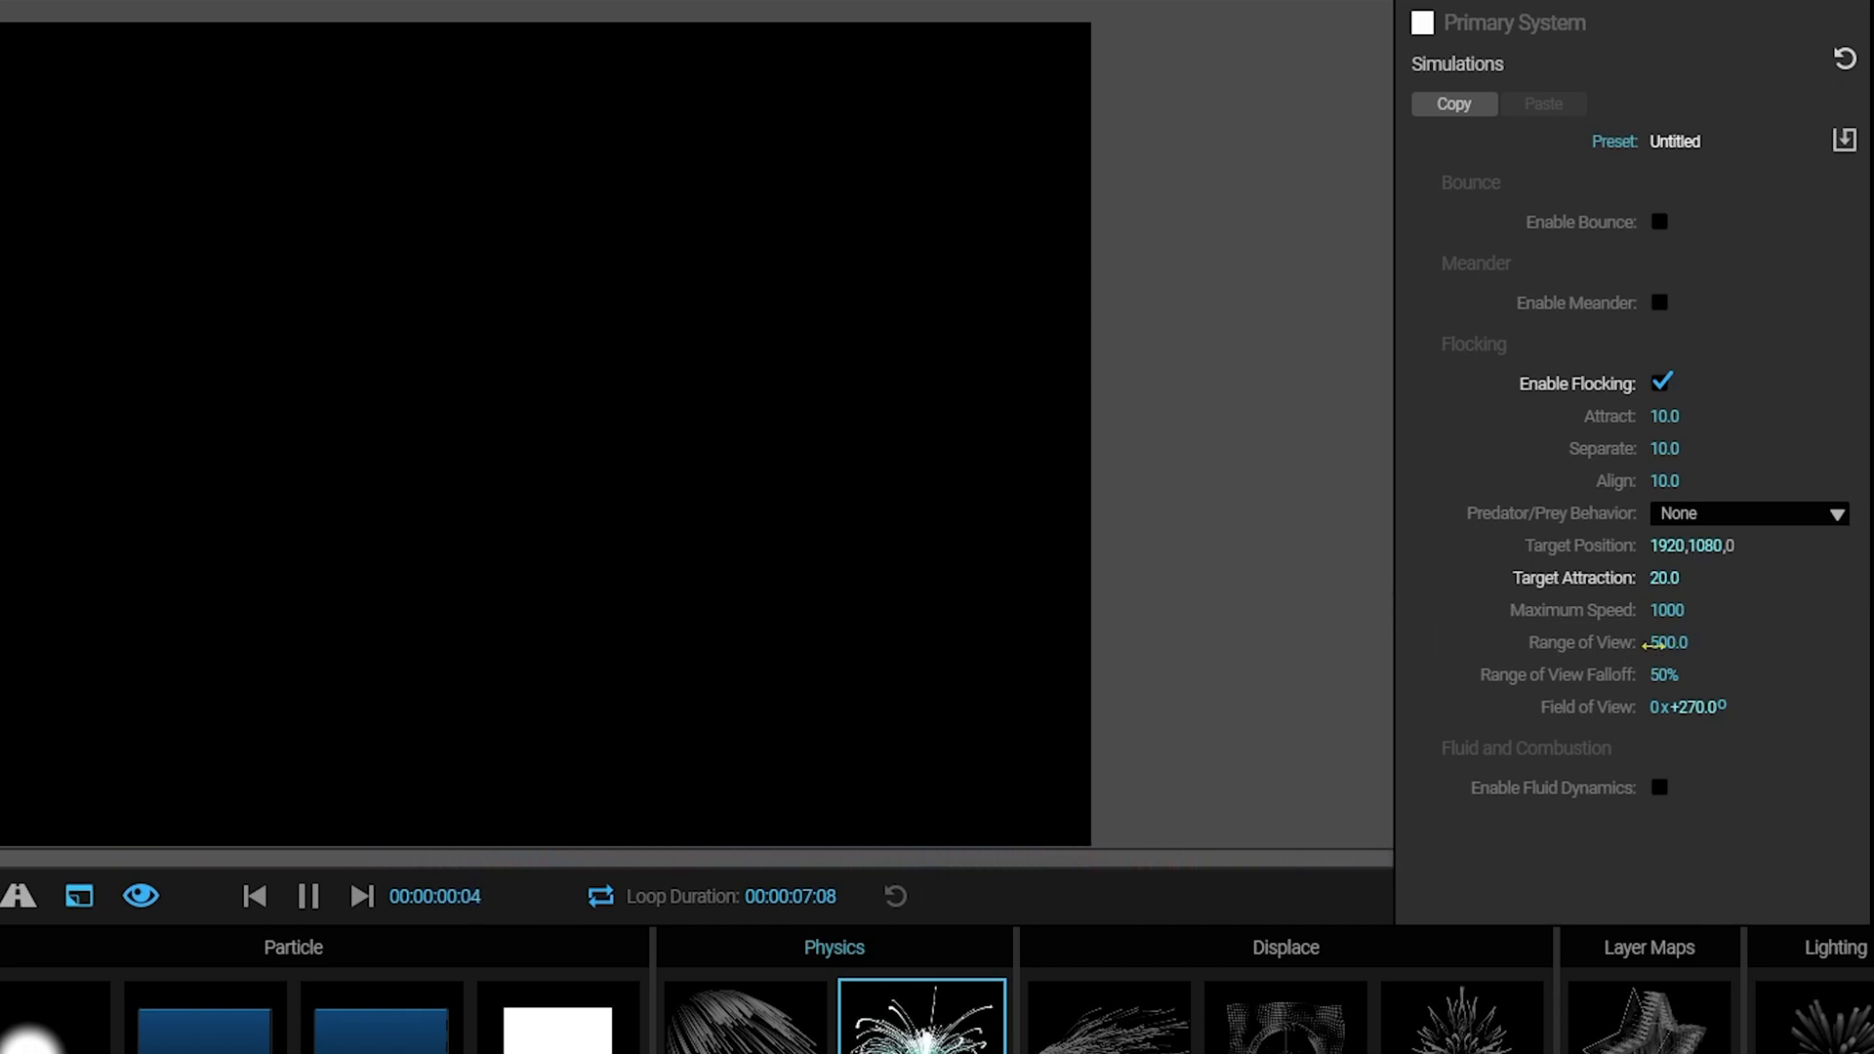
left_click(1673, 643)
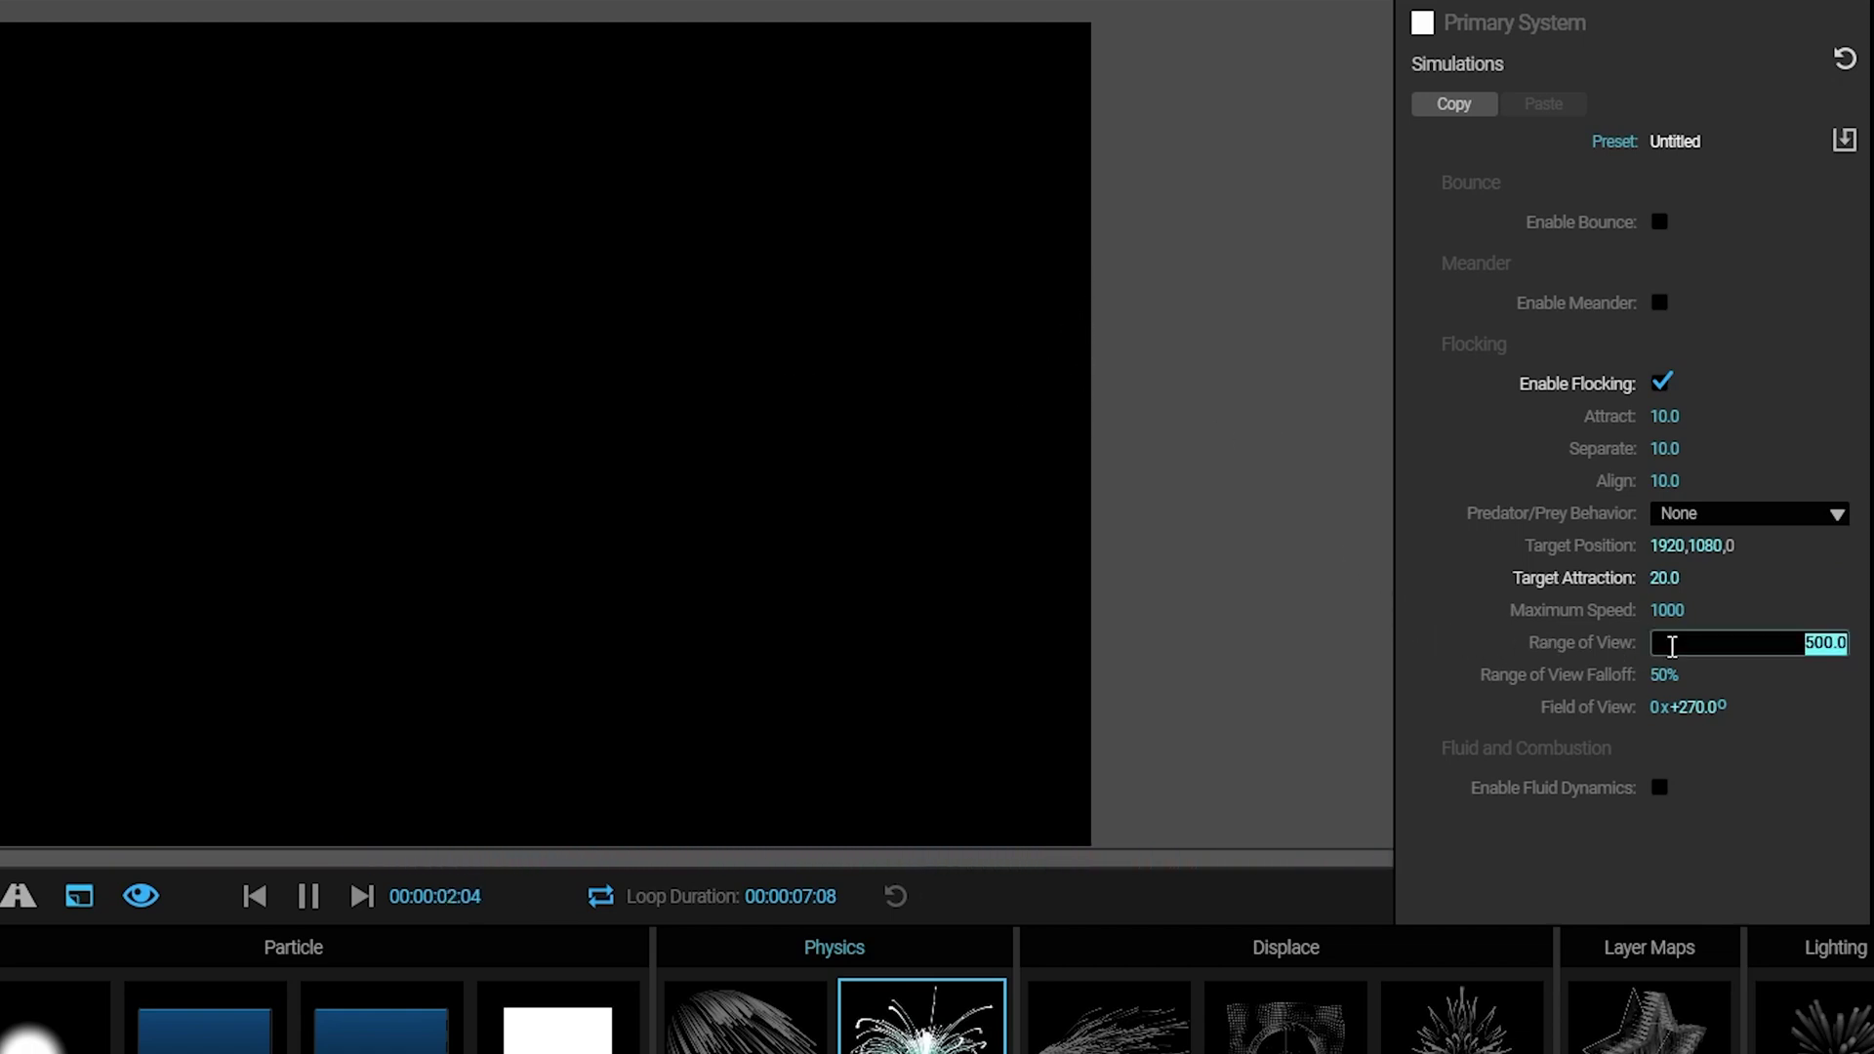
type("4000")
key("Return")
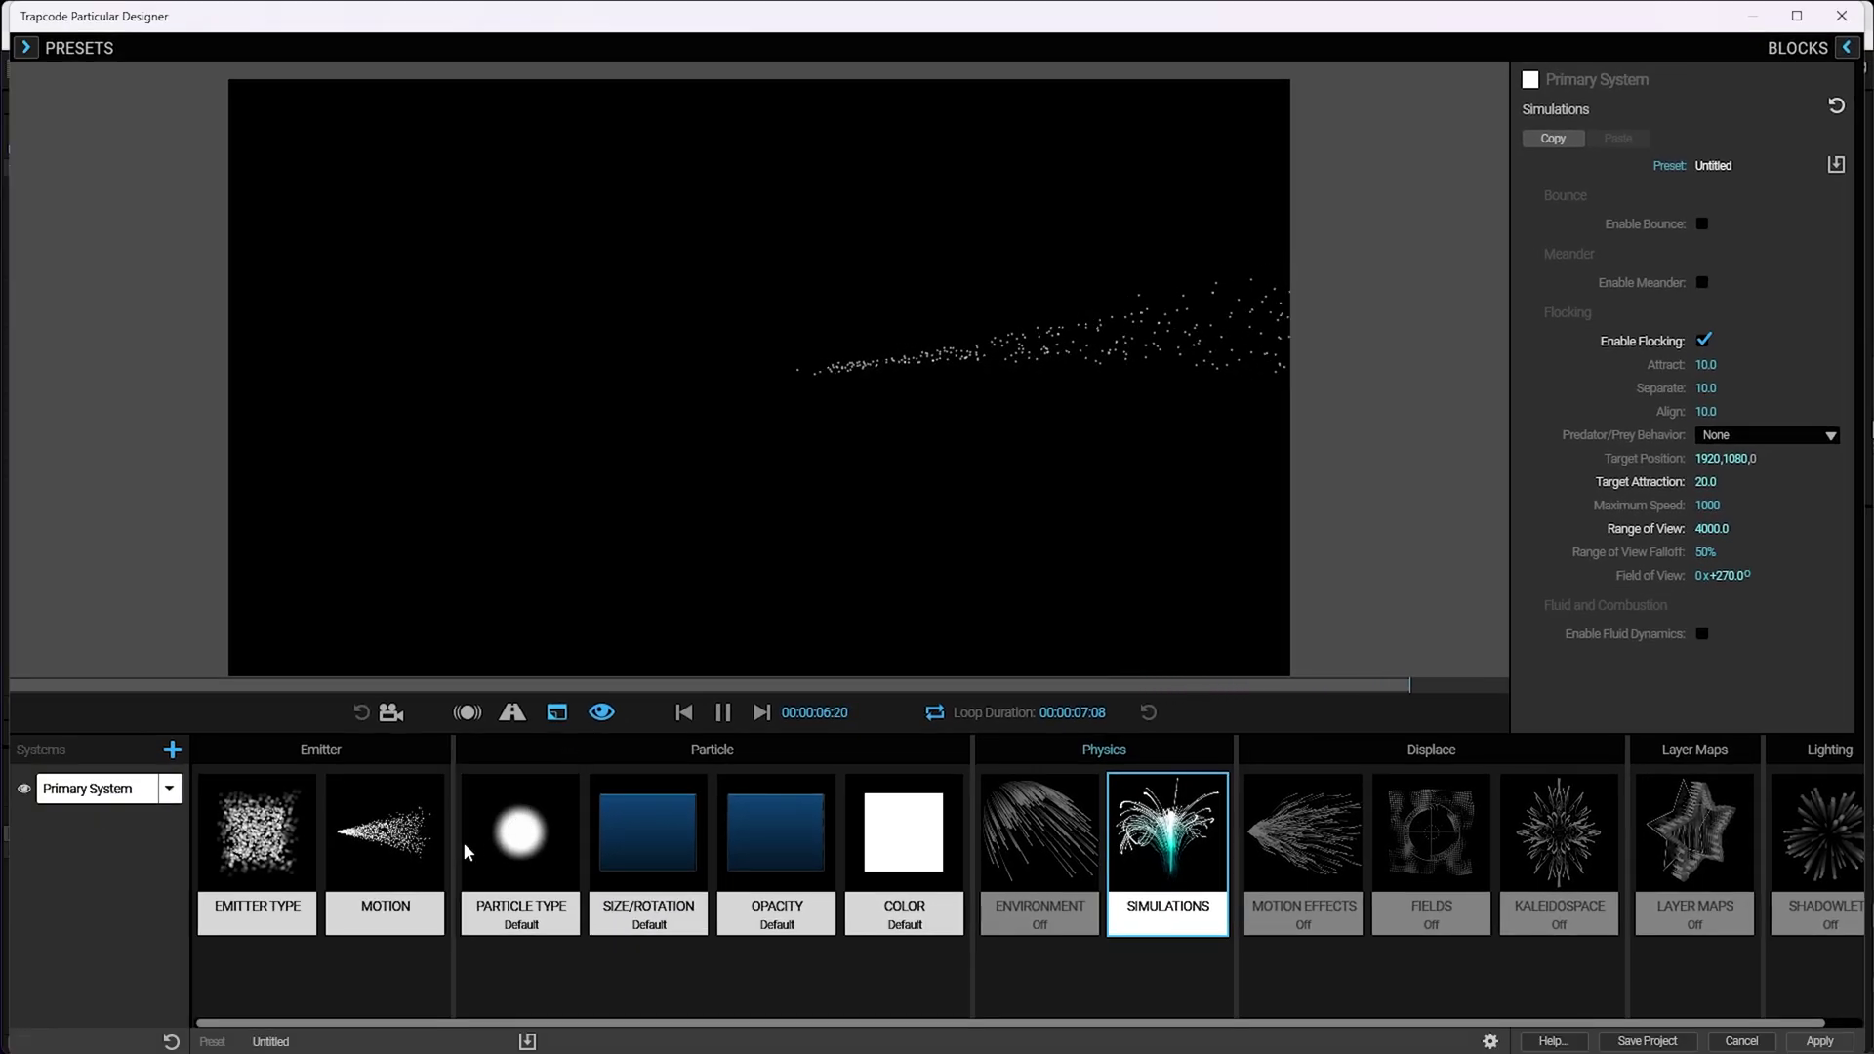
- Set particle Life to 6 seconds, then settle on 5 seconds
left_click(572, 841)
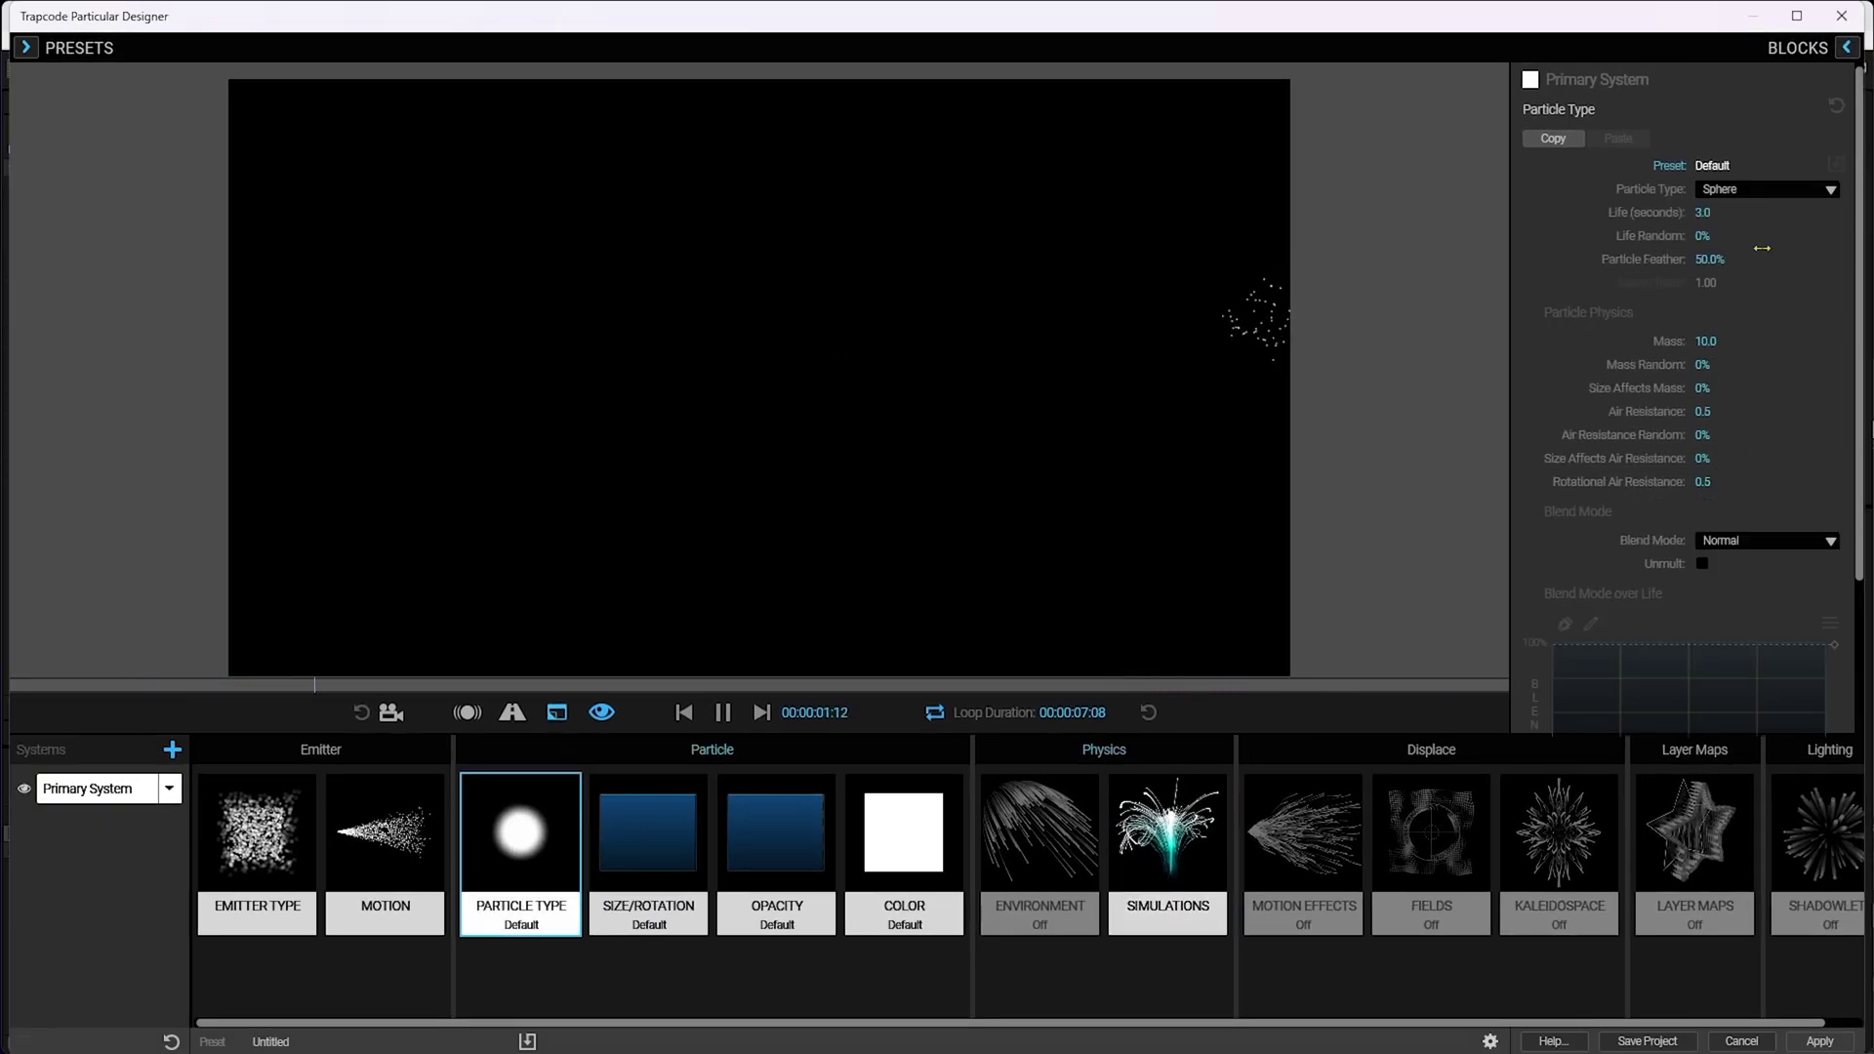
type("6")
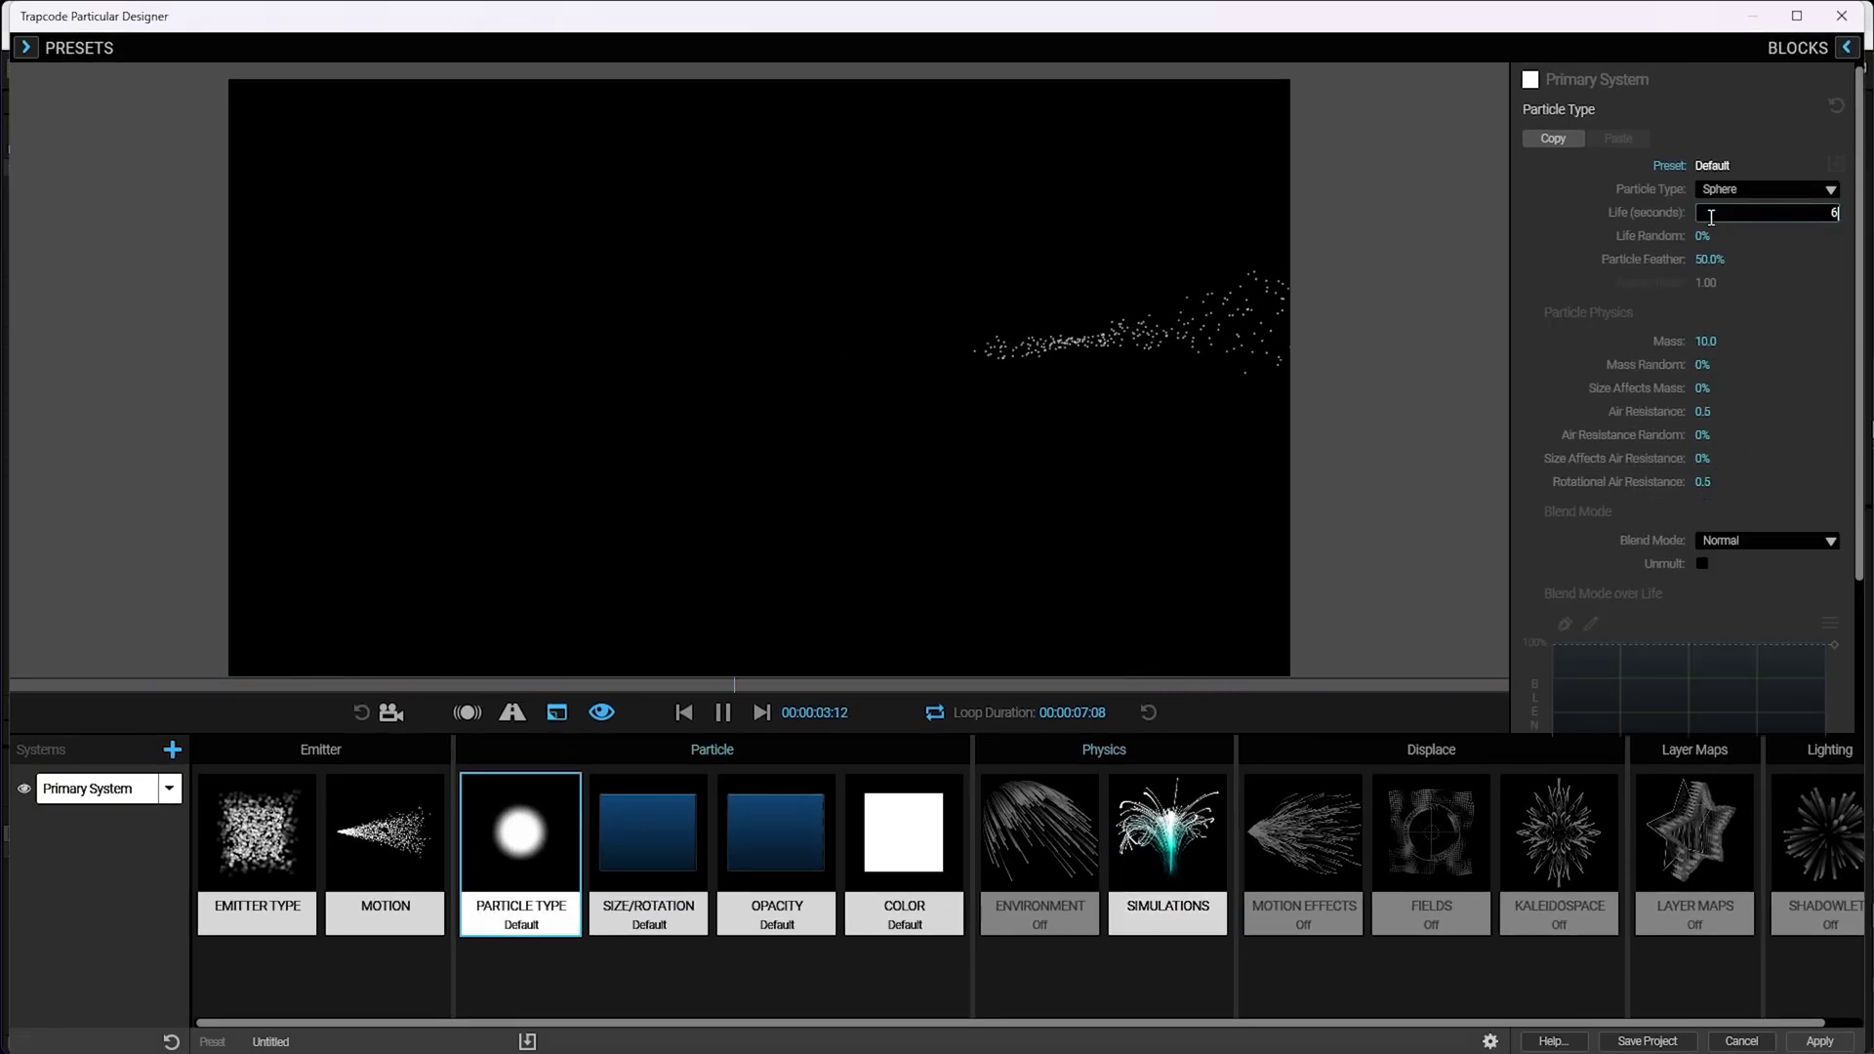
key("Return")
left_click(1707, 214)
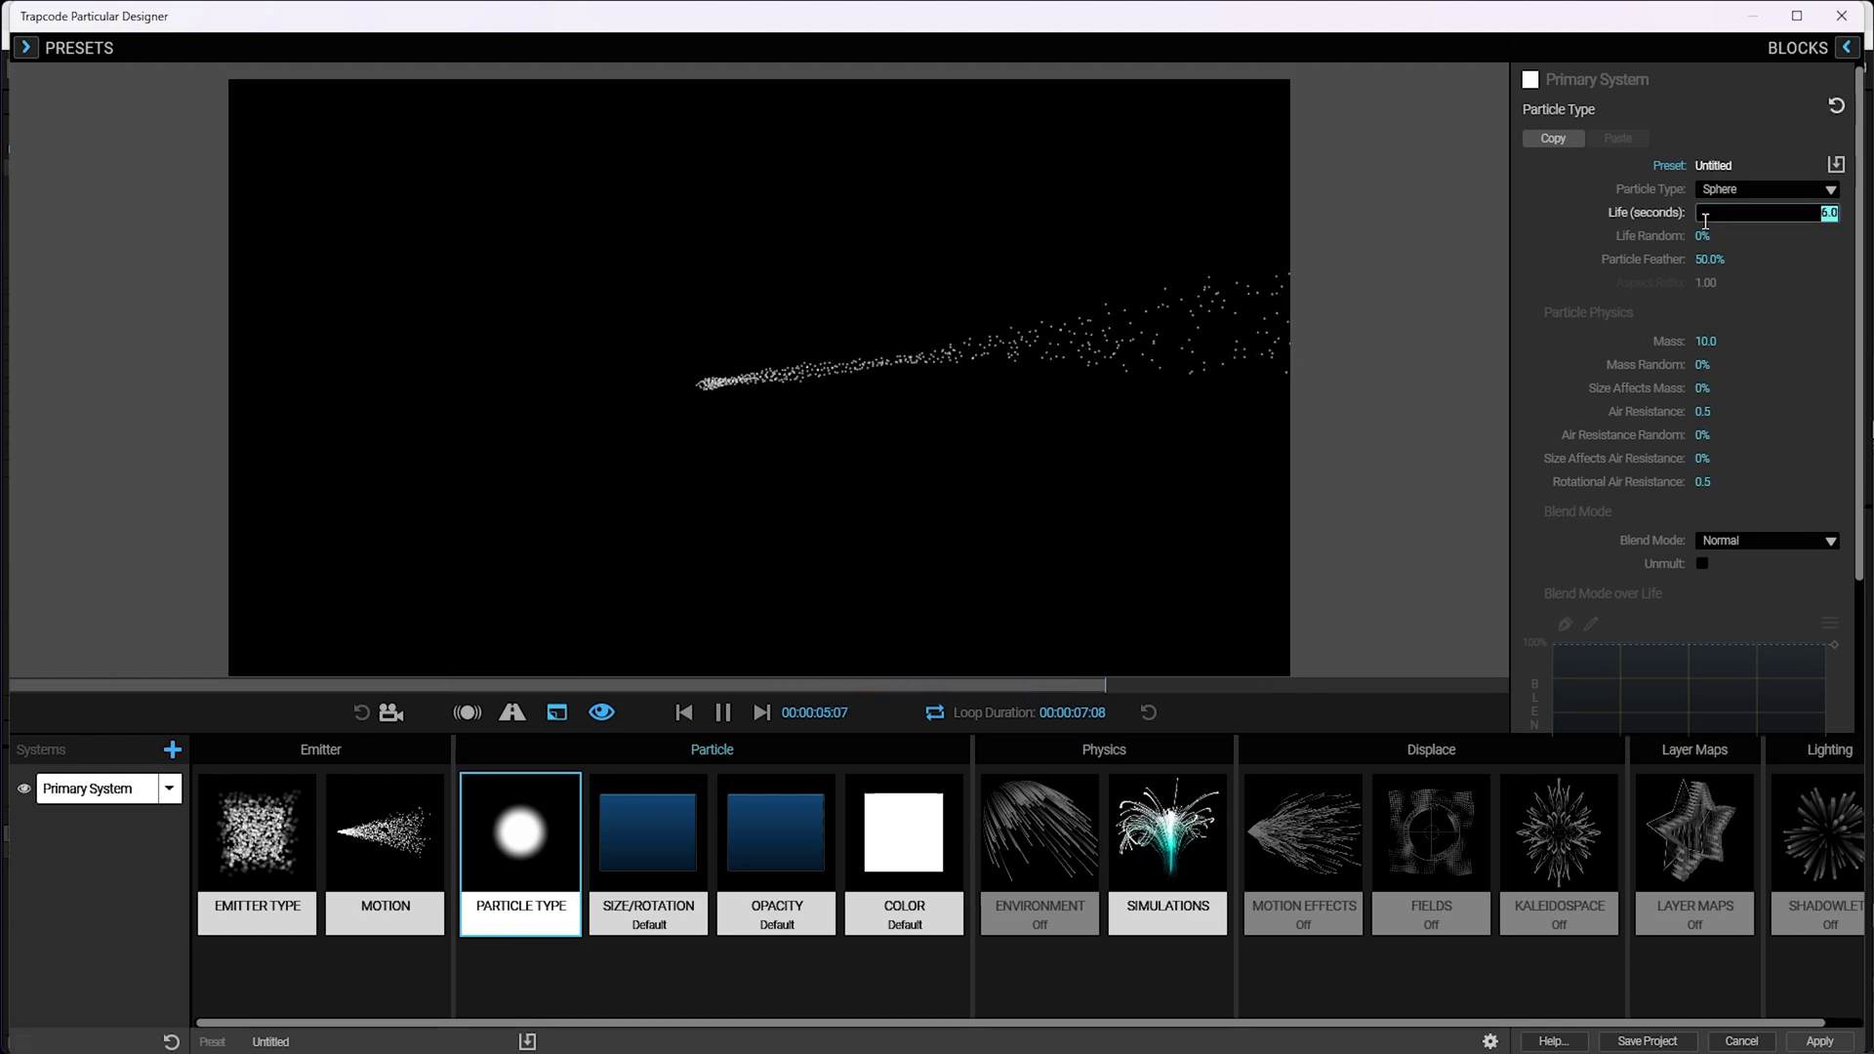
type("5")
key("Return")
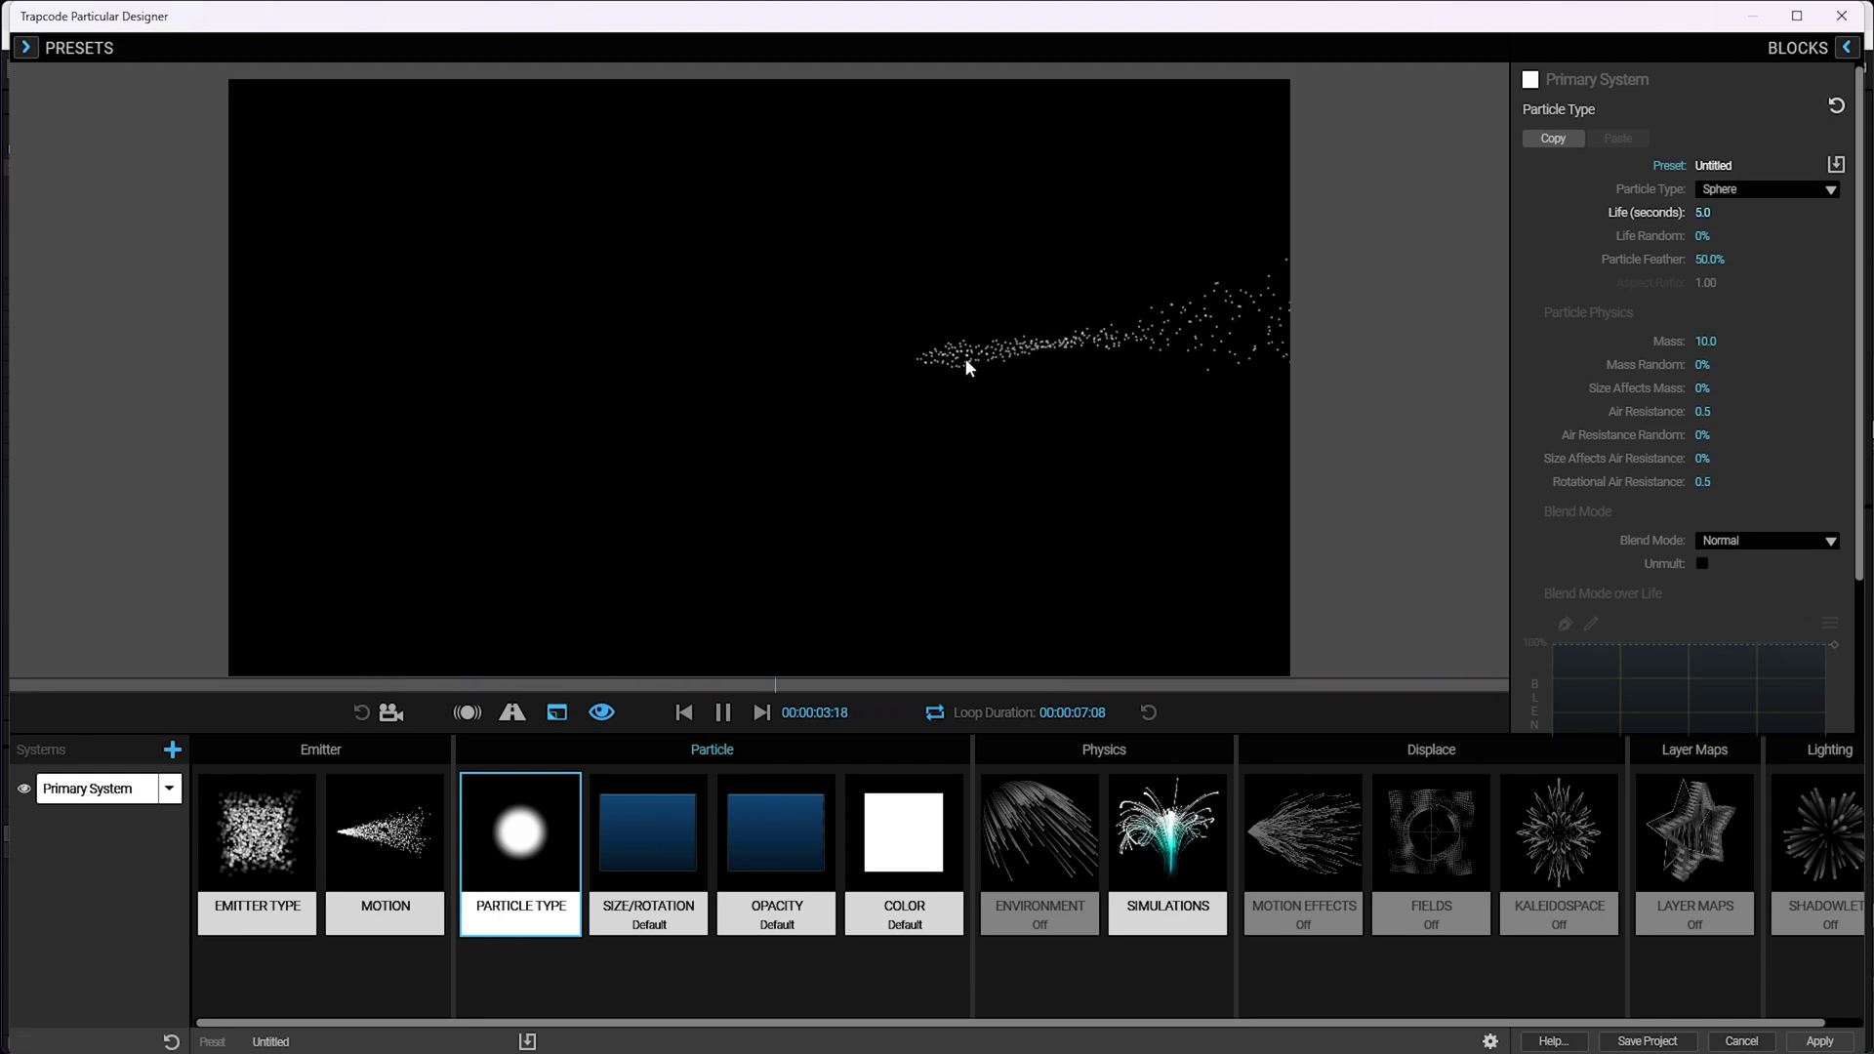
left_click(717, 386)
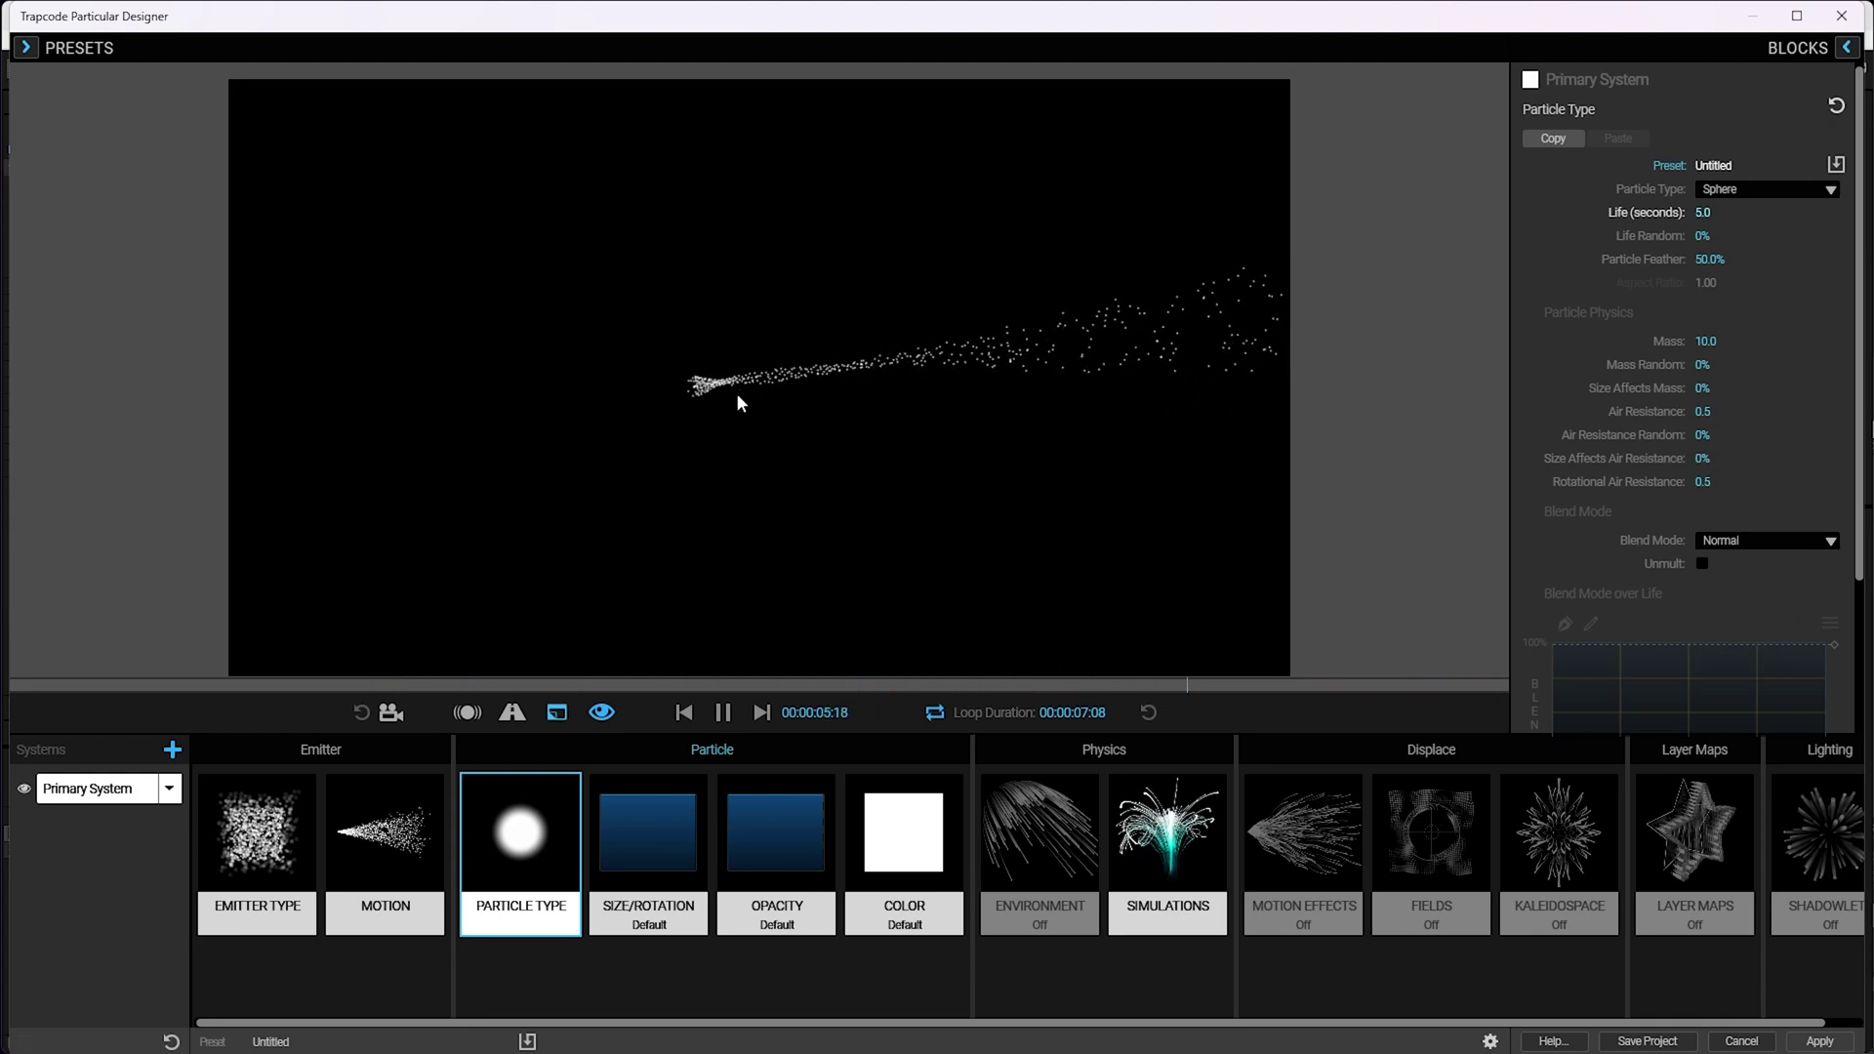
- Raise Target Attraction to 50 and shift the flocking target to the right
left_click(1167, 835)
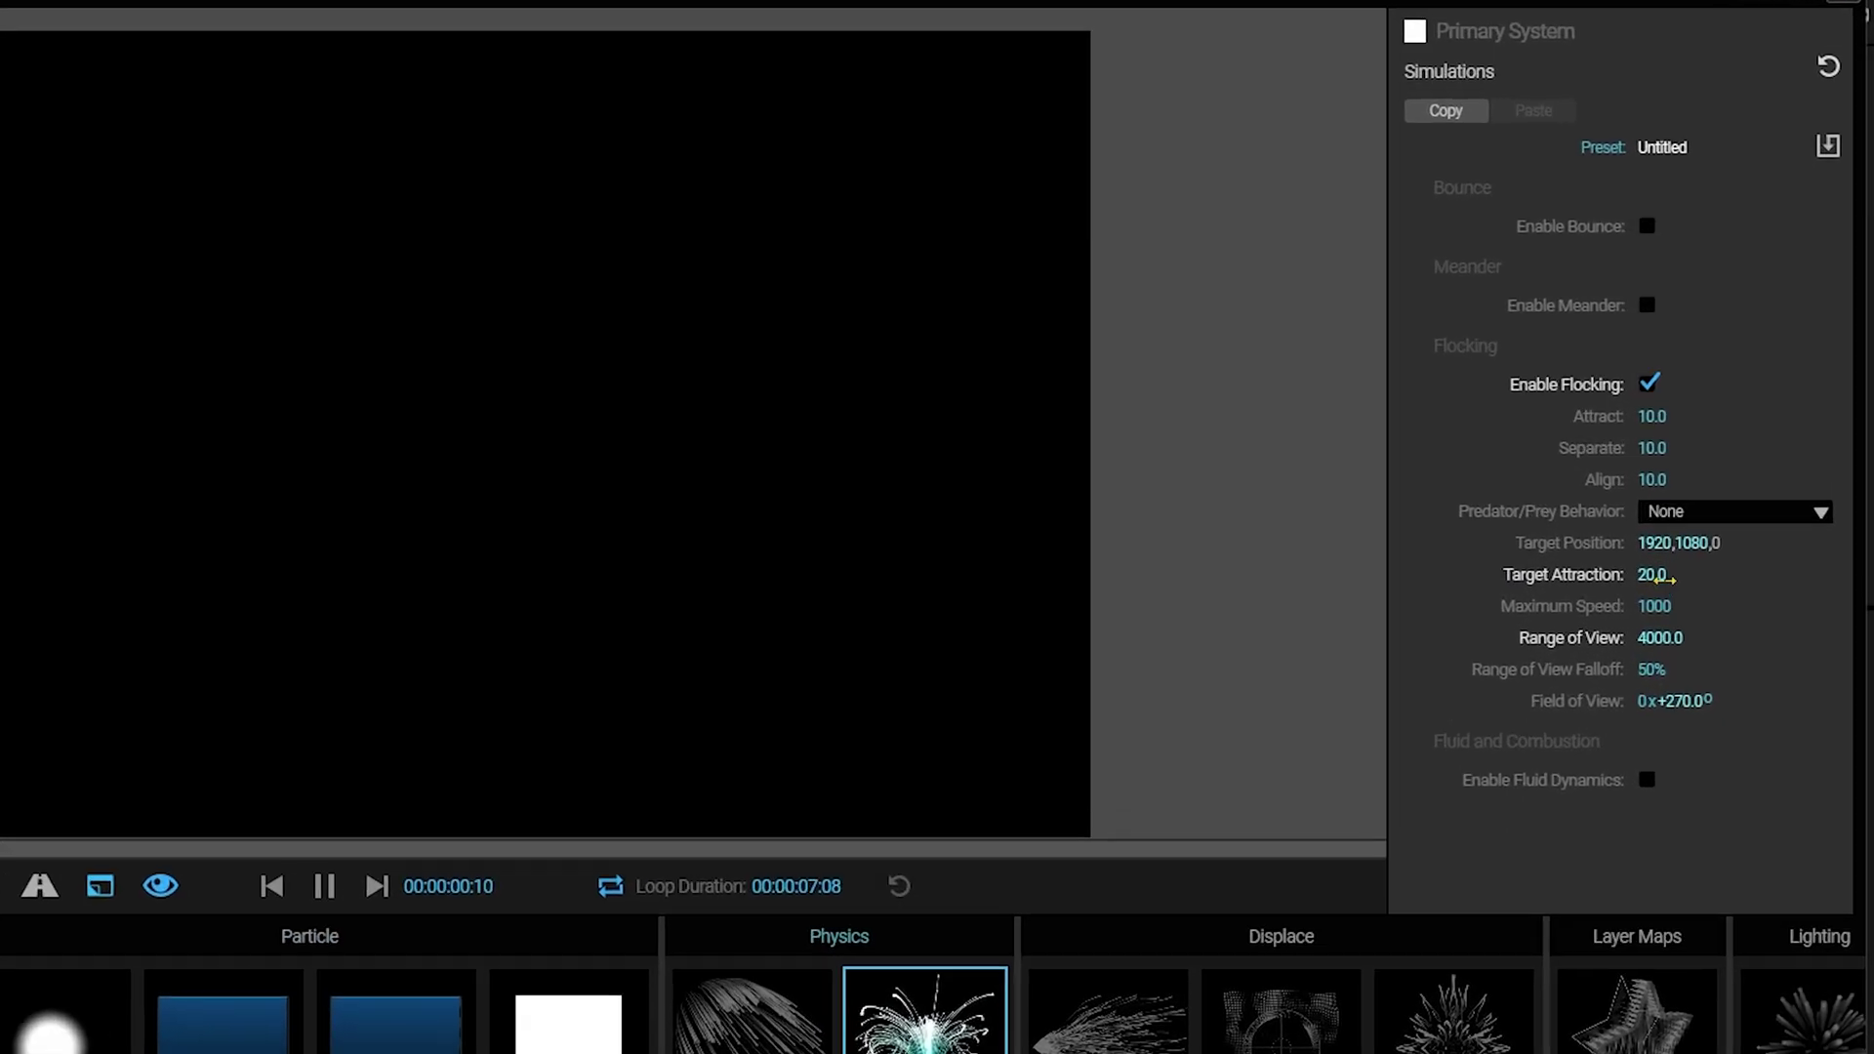
type("50")
key("Return")
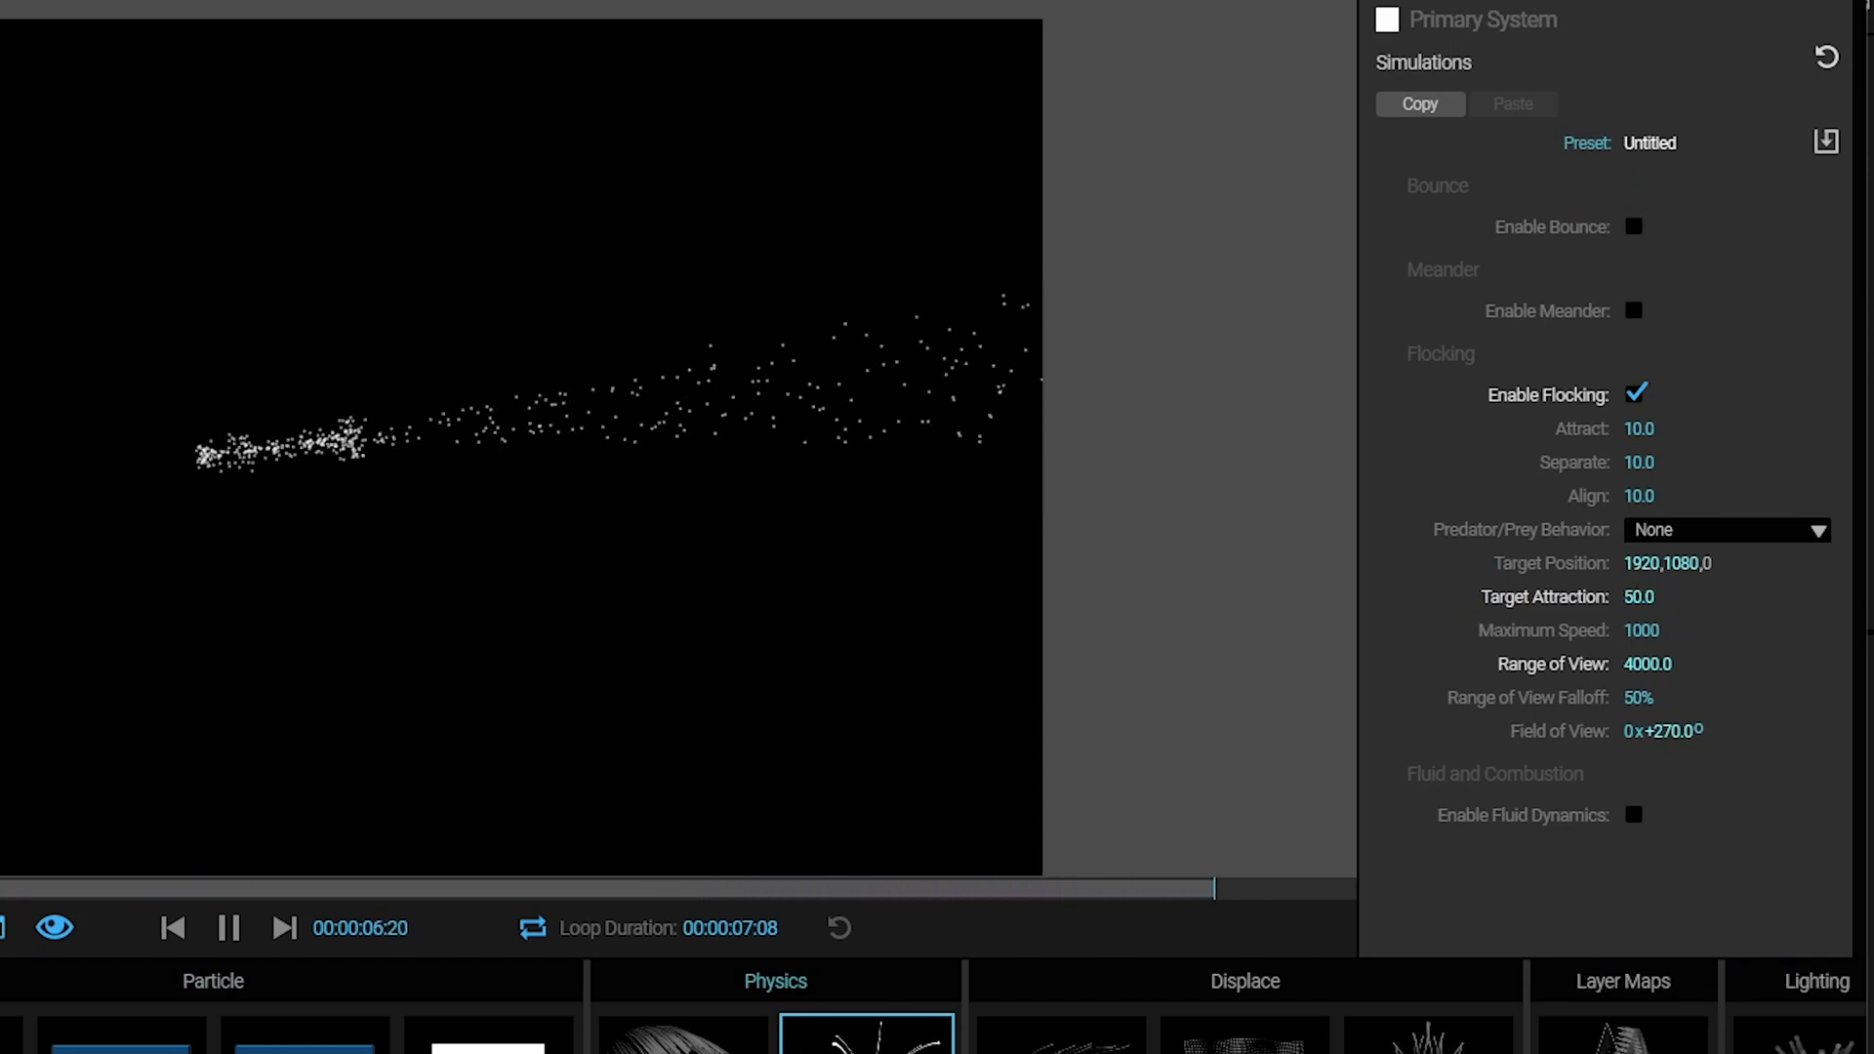
left_click_drag(1643, 563, 1699, 562)
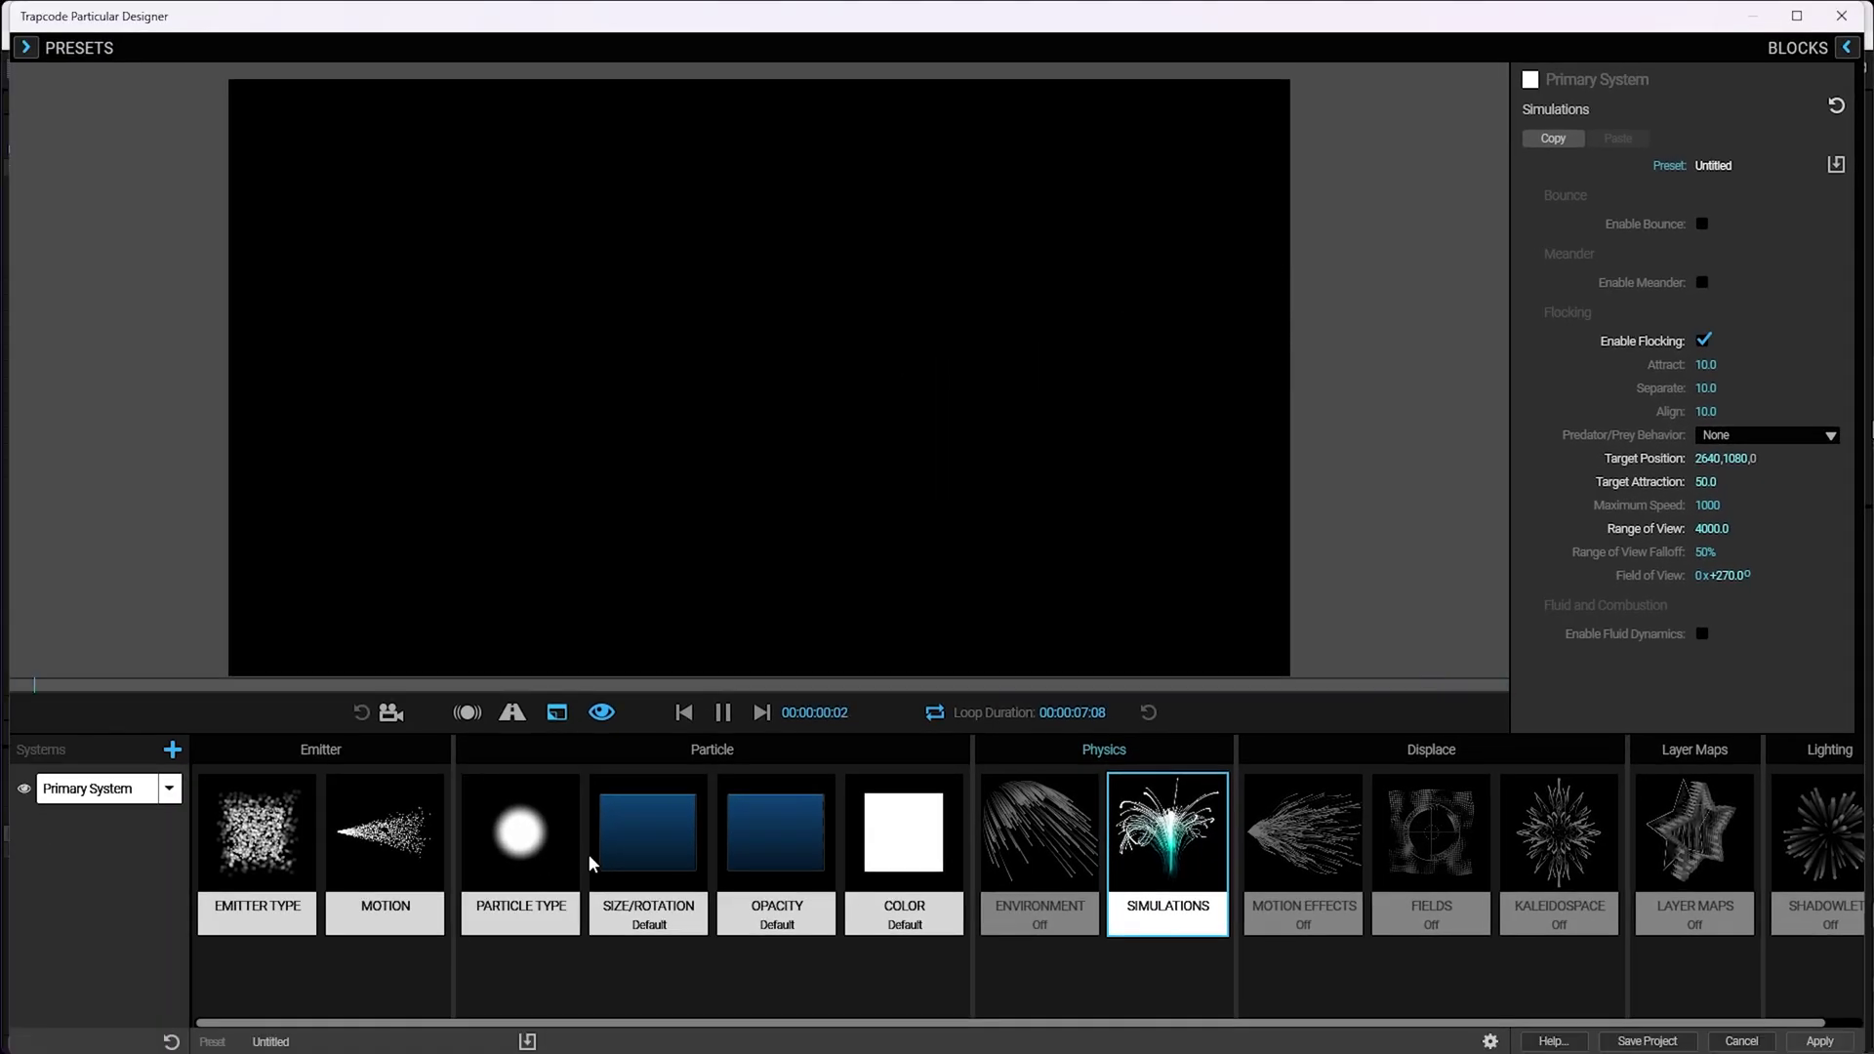
- Apply the Offset Slope preset curve to Size over Life
left_click(648, 842)
left_click(1549, 540)
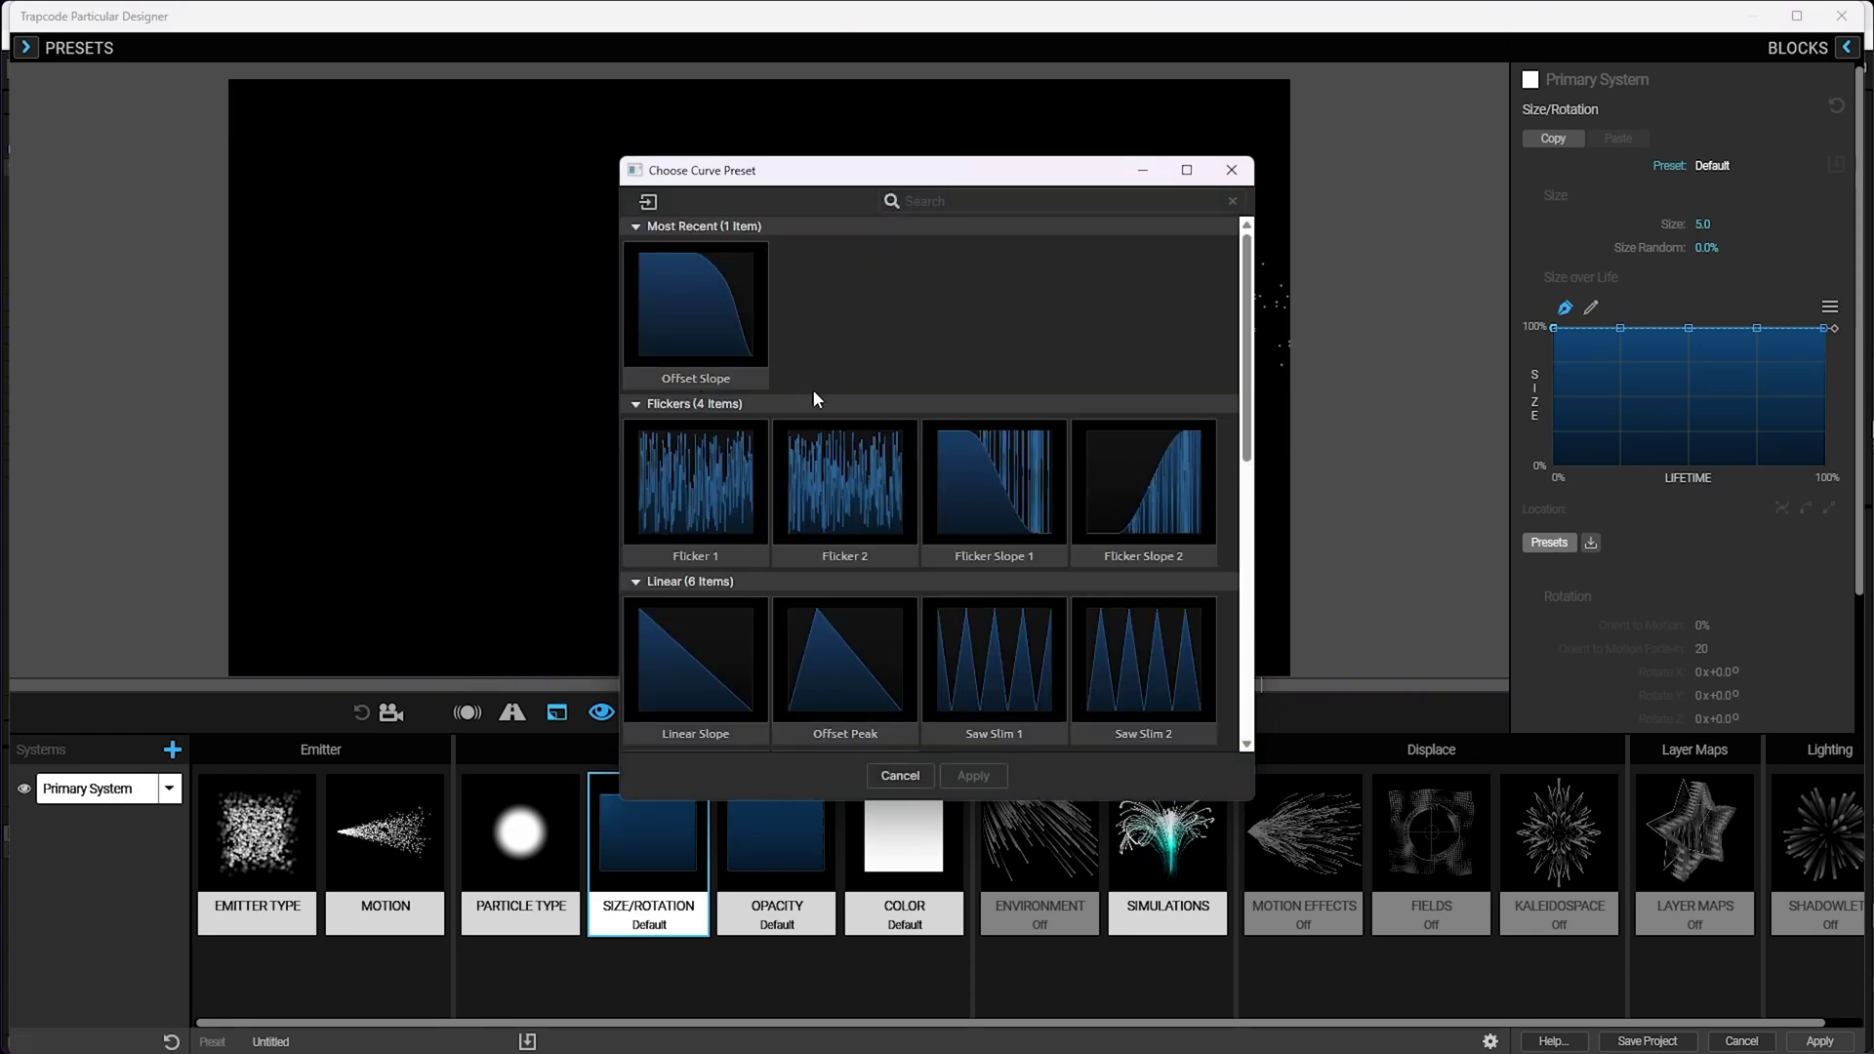
scroll(813, 392, "down", 5)
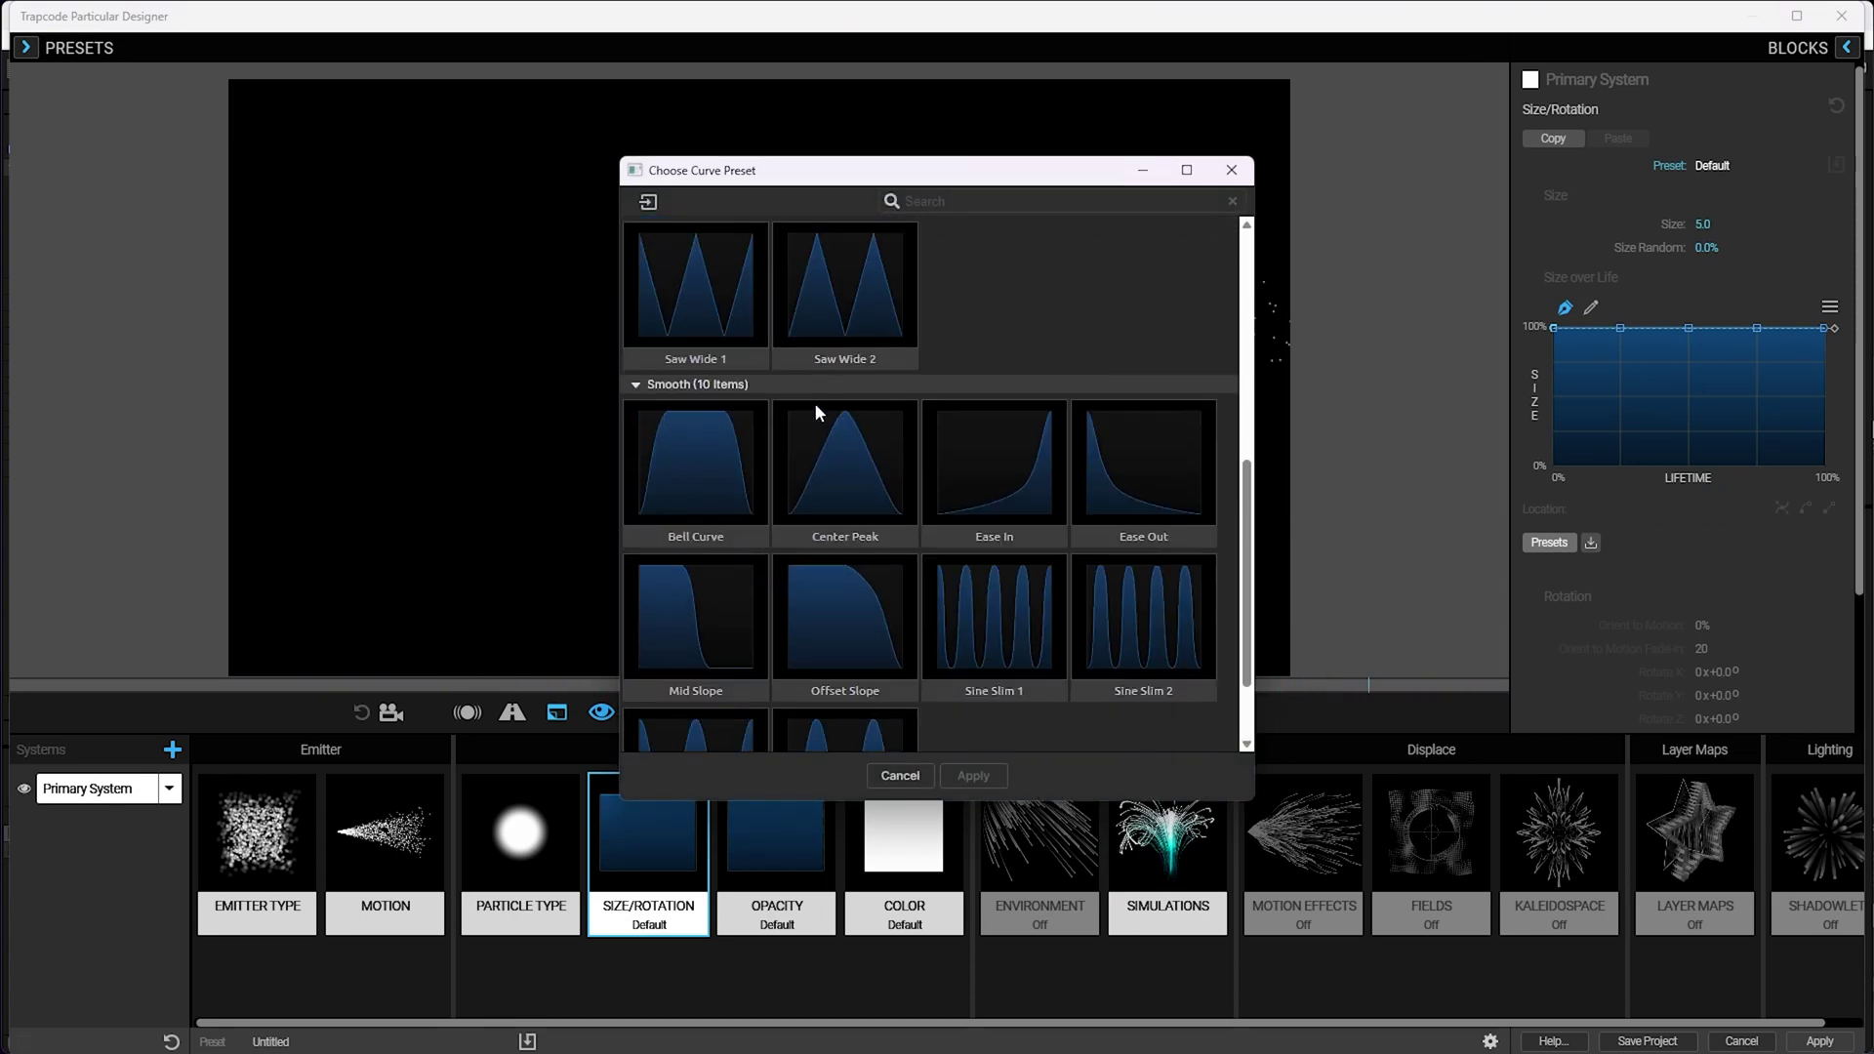
left_click(855, 602)
left_click(989, 778)
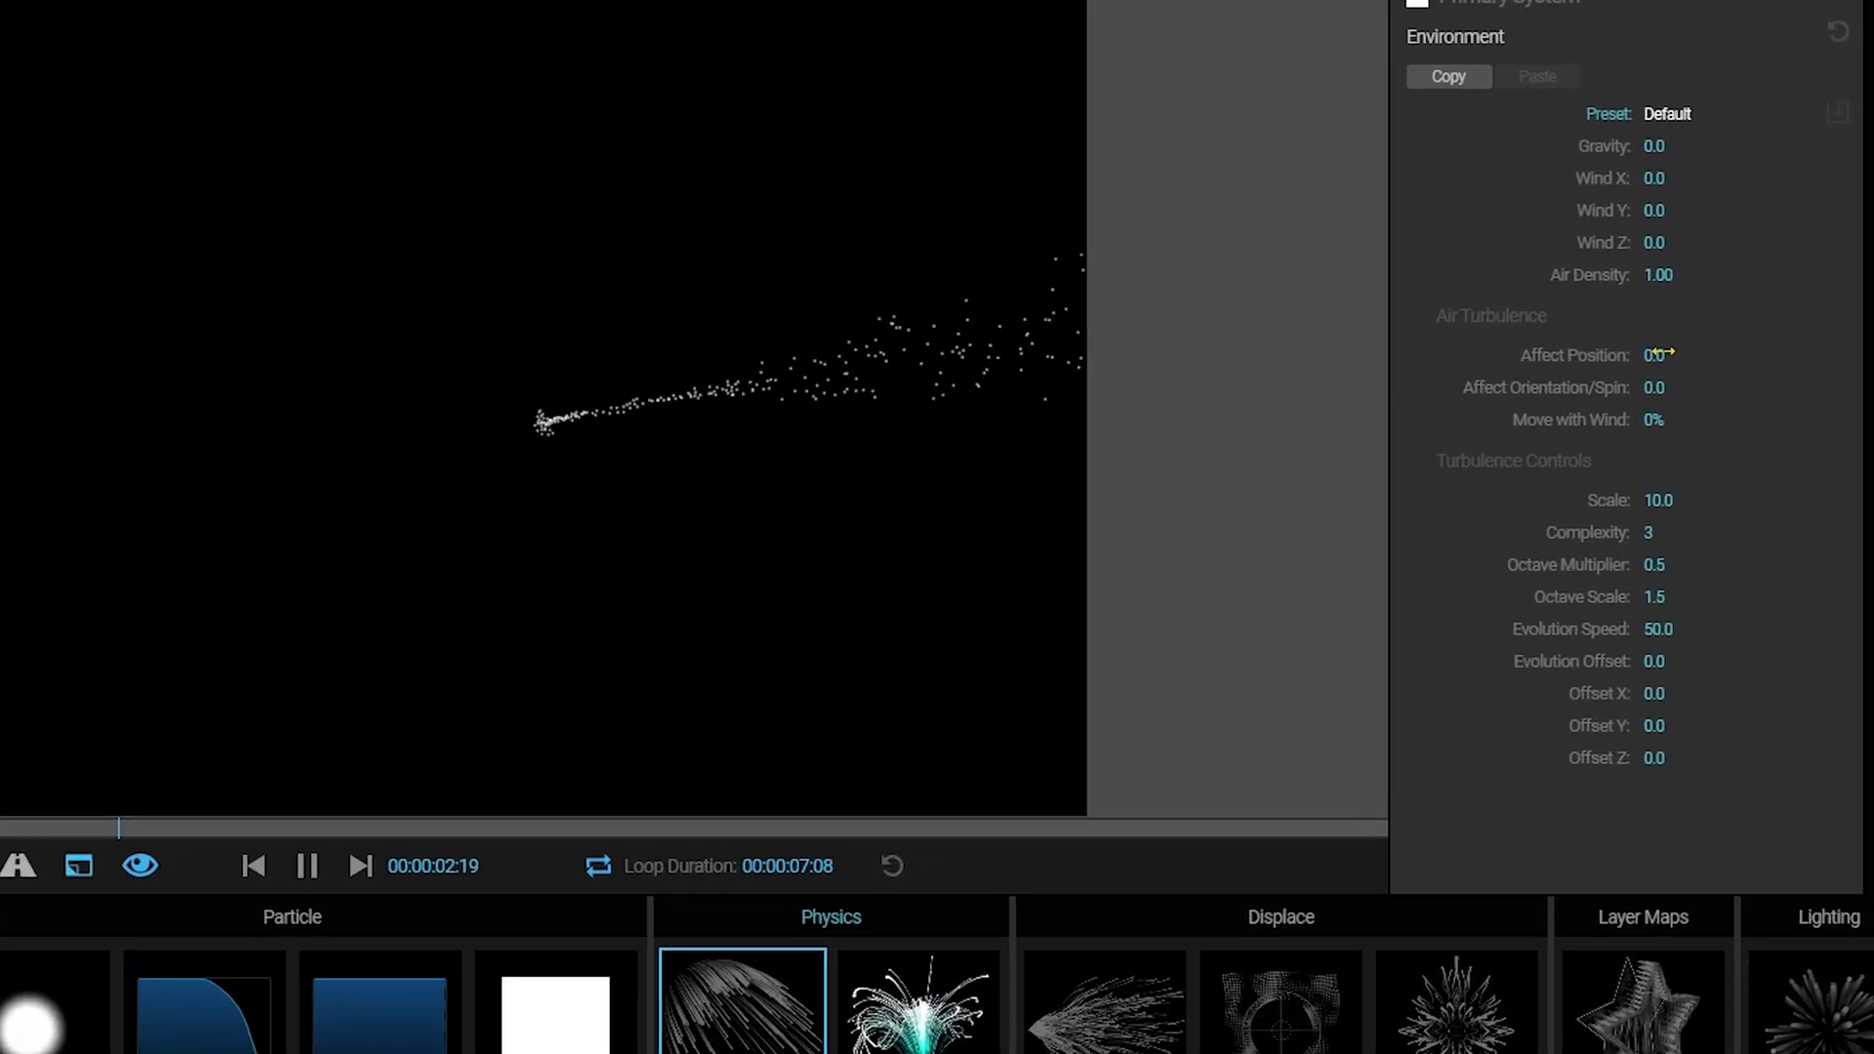
- Set turbulence Affect Position to 100, then raise it to 200
left_click(1703, 339)
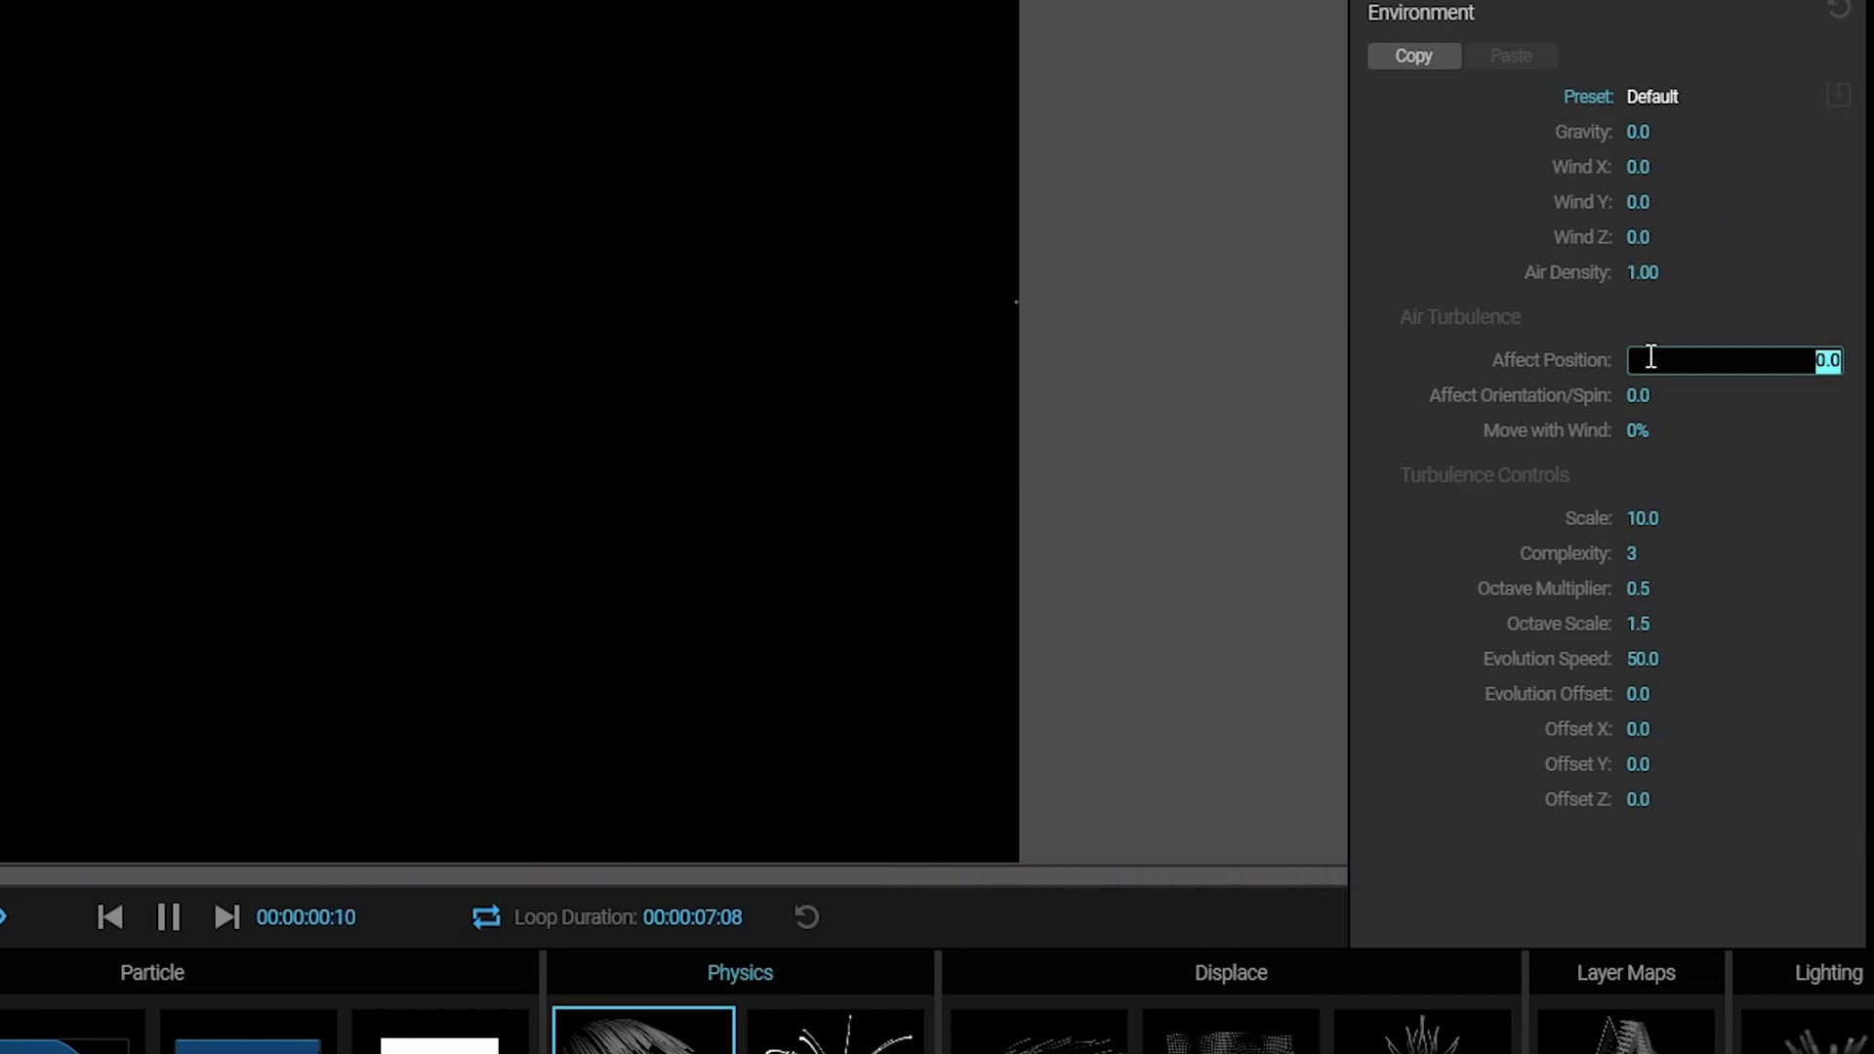
type("100")
key("Return")
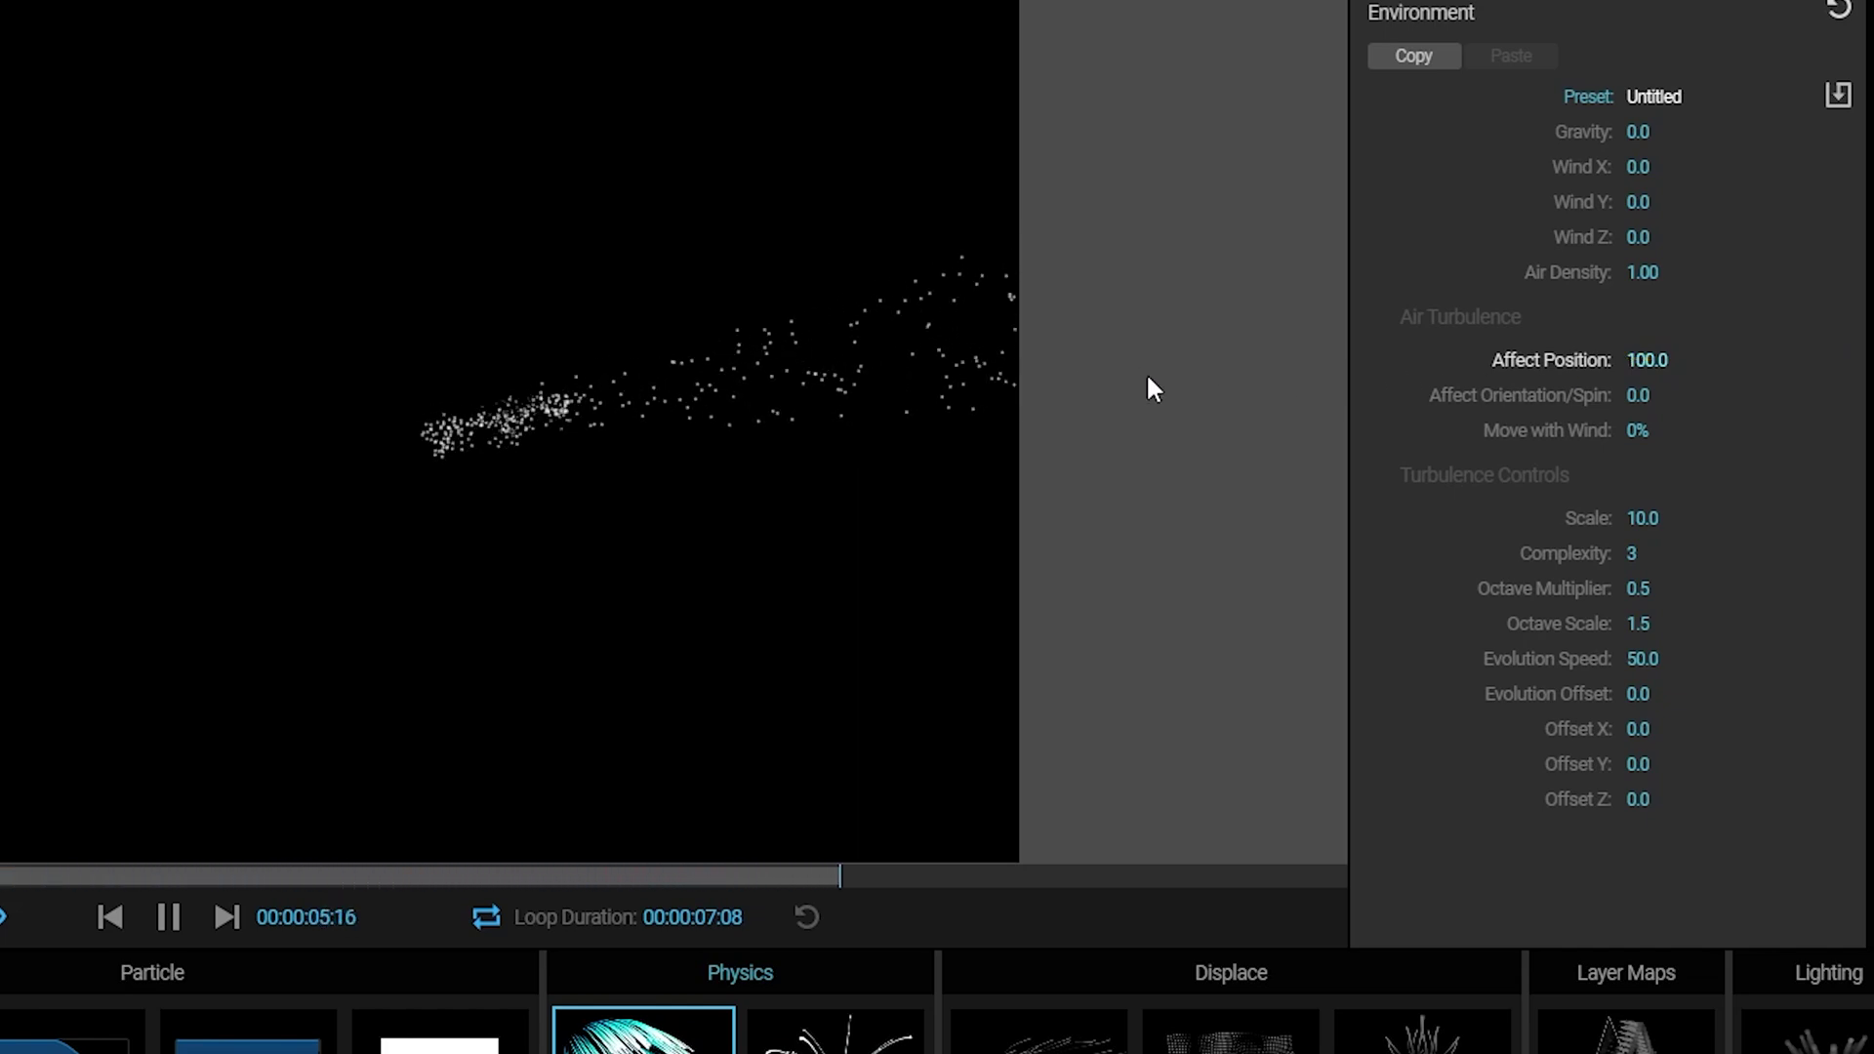
left_click(1656, 361)
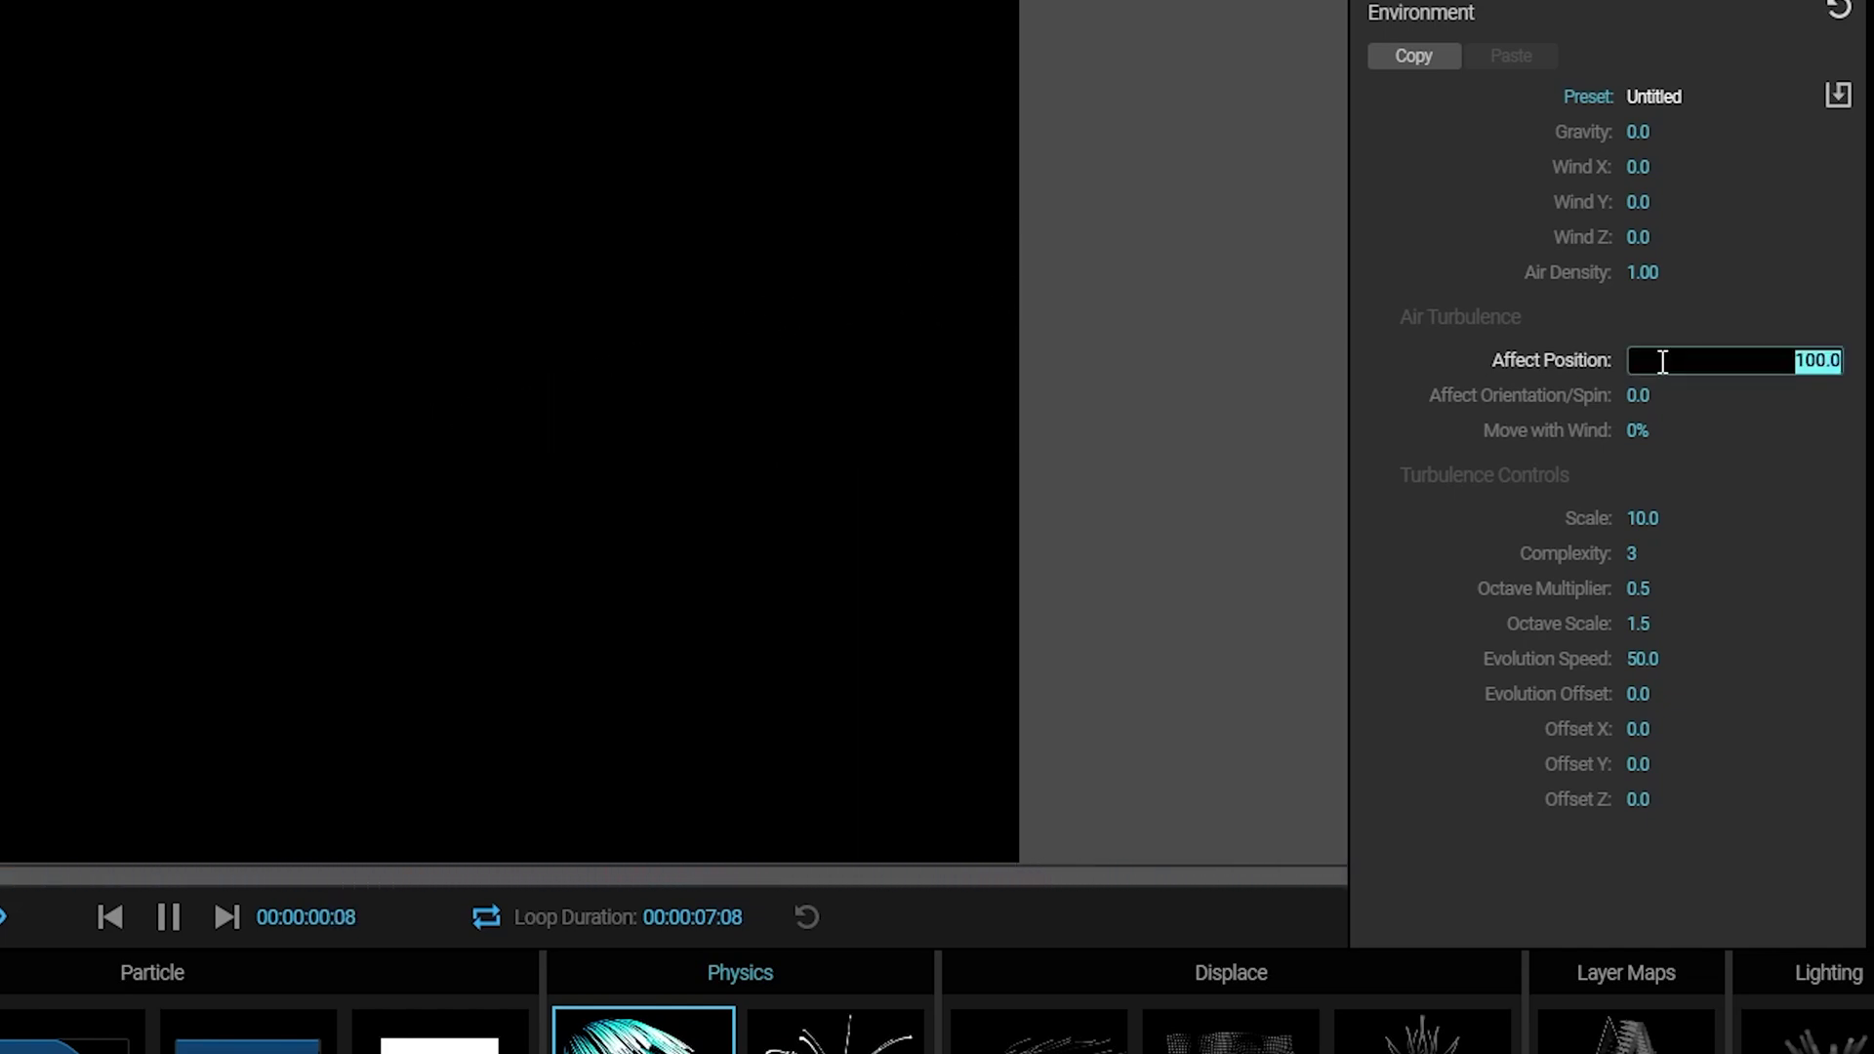
type("200")
key("Return")
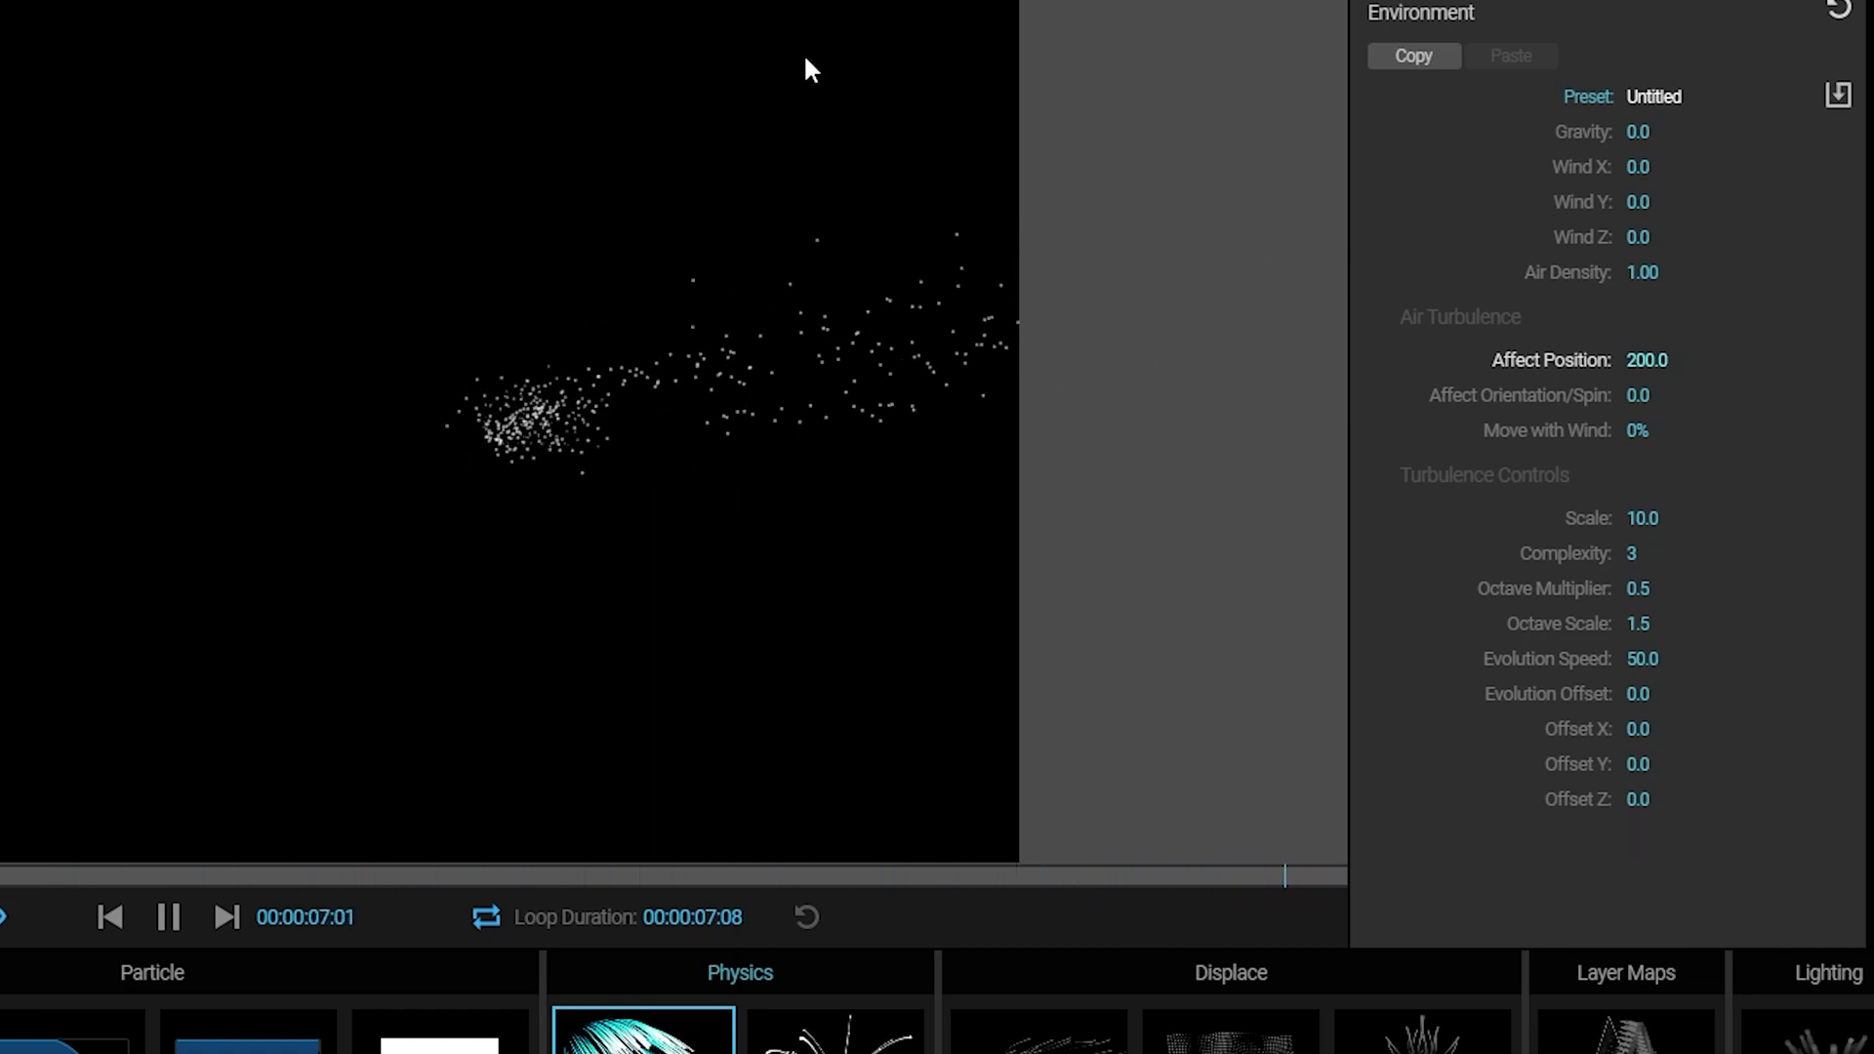
- Make Wind Y negative and lower the turbulence Scale to 8
left_click_drag(1640, 201, 1552, 201)
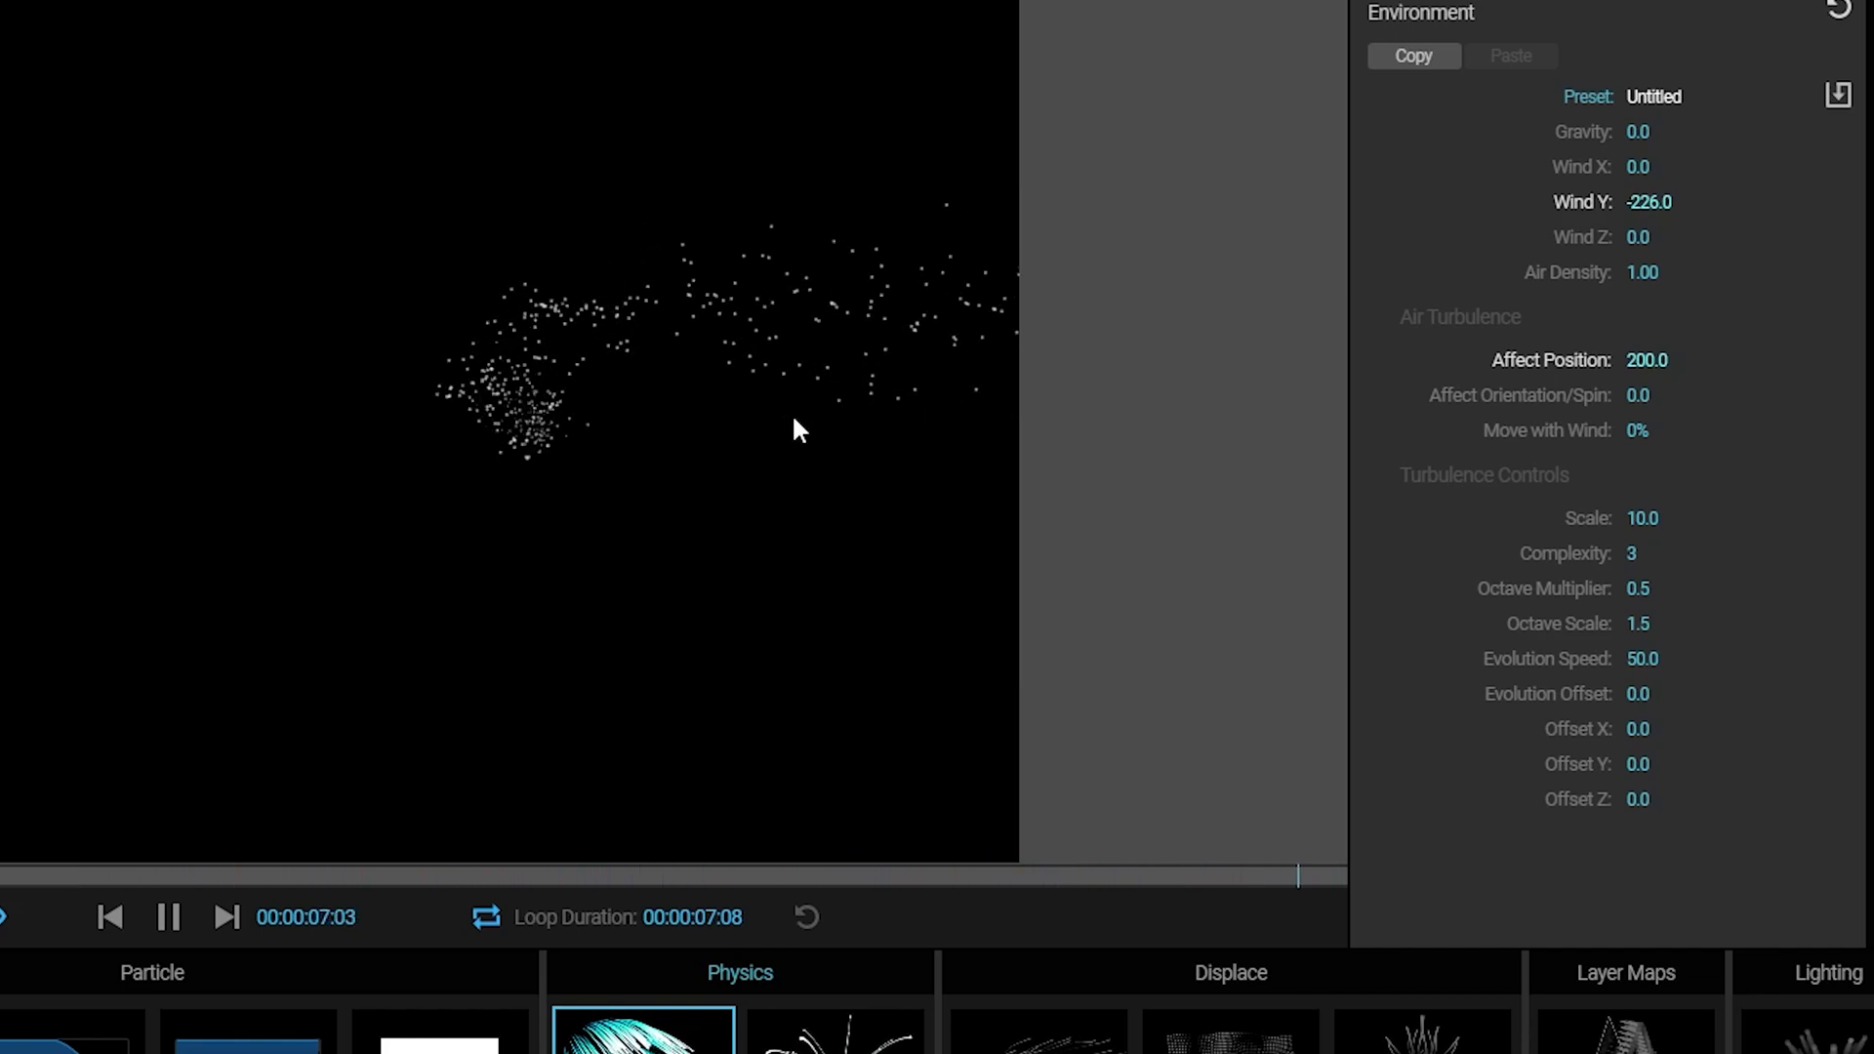
left_click(1660, 521)
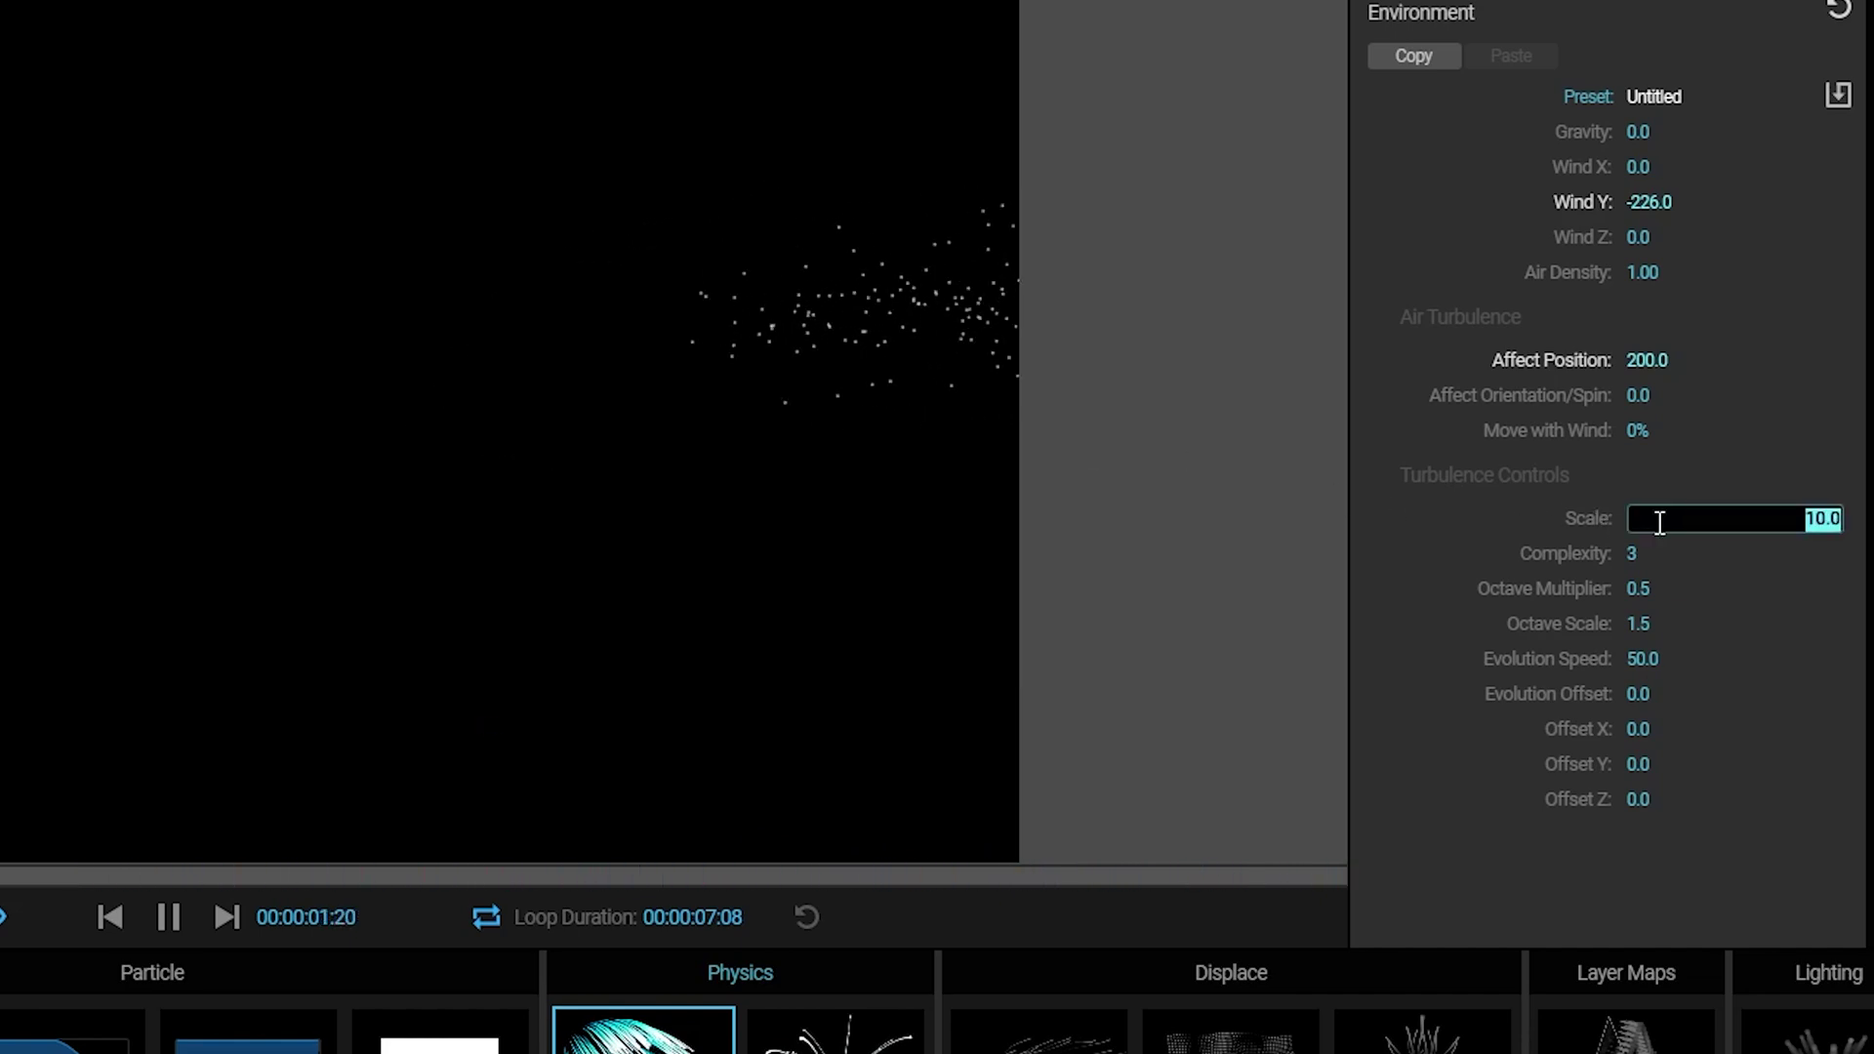
type("8")
key("Return")
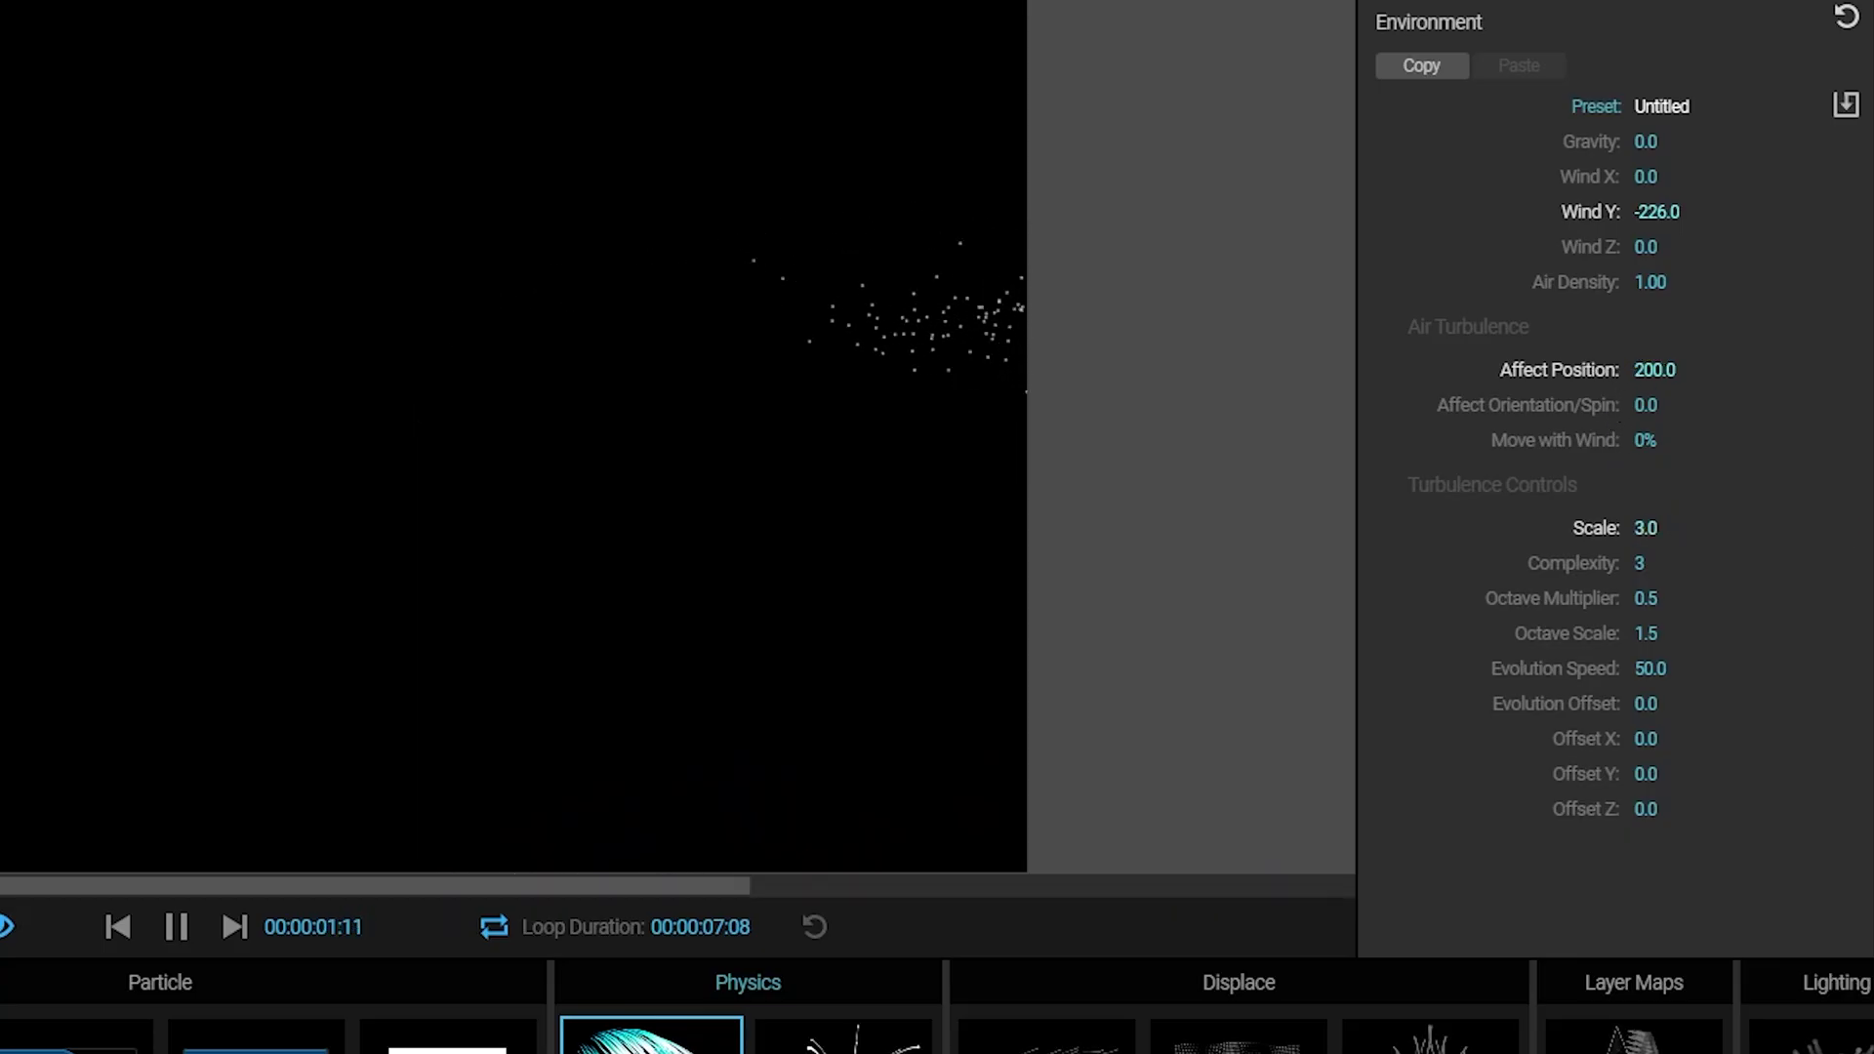
left_click_drag(1654, 370, 1698, 369)
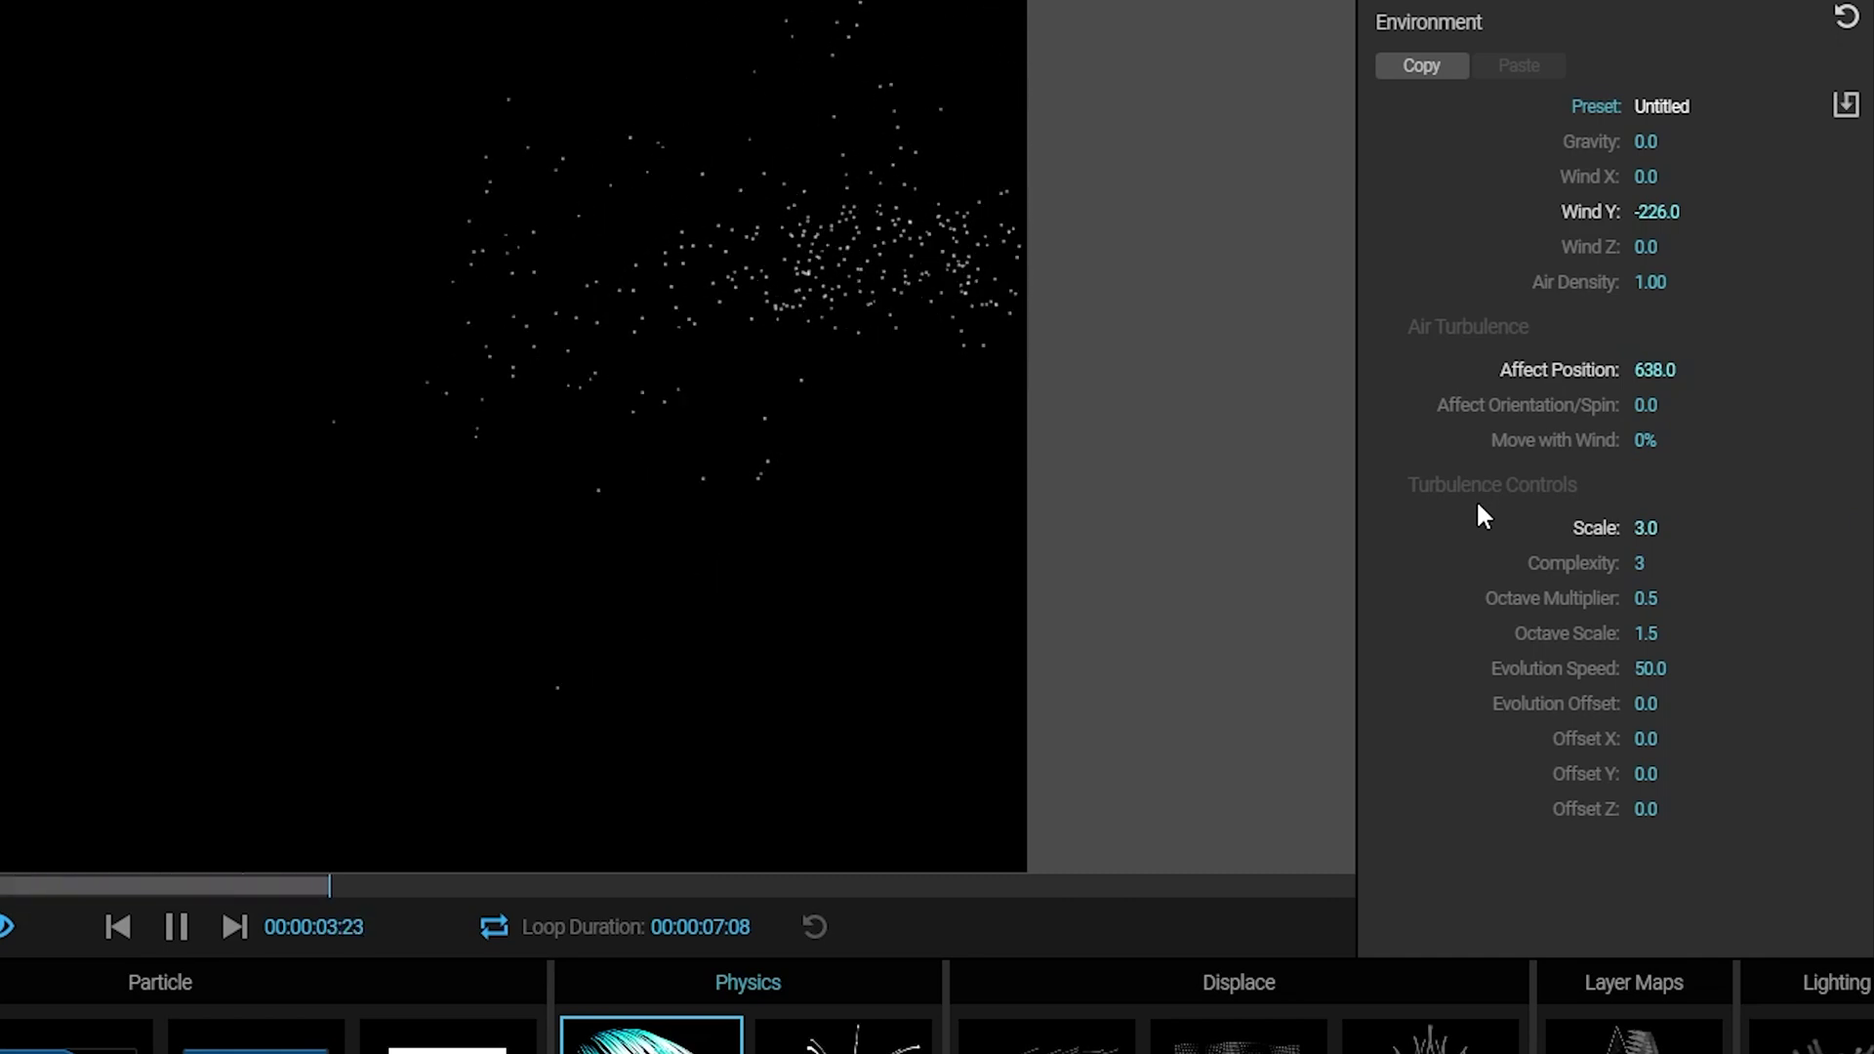
left_click(1645, 527)
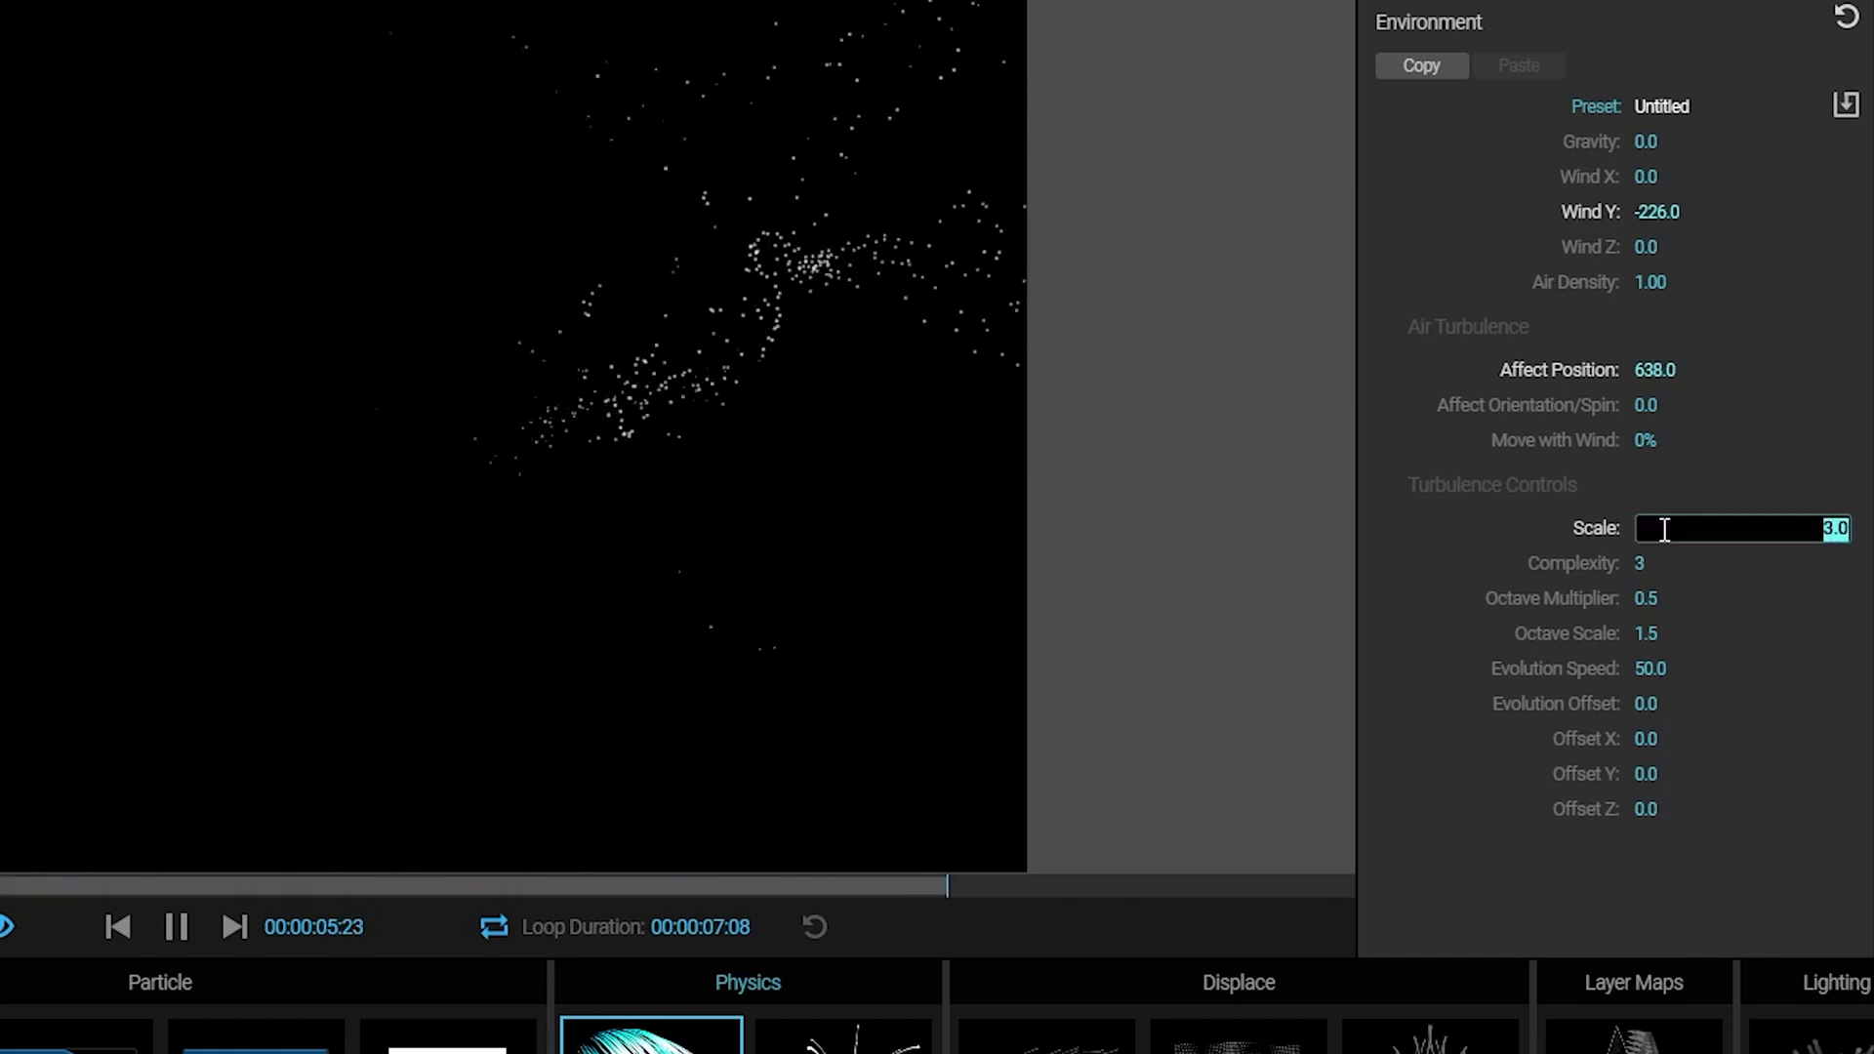
type("8")
key("Return")
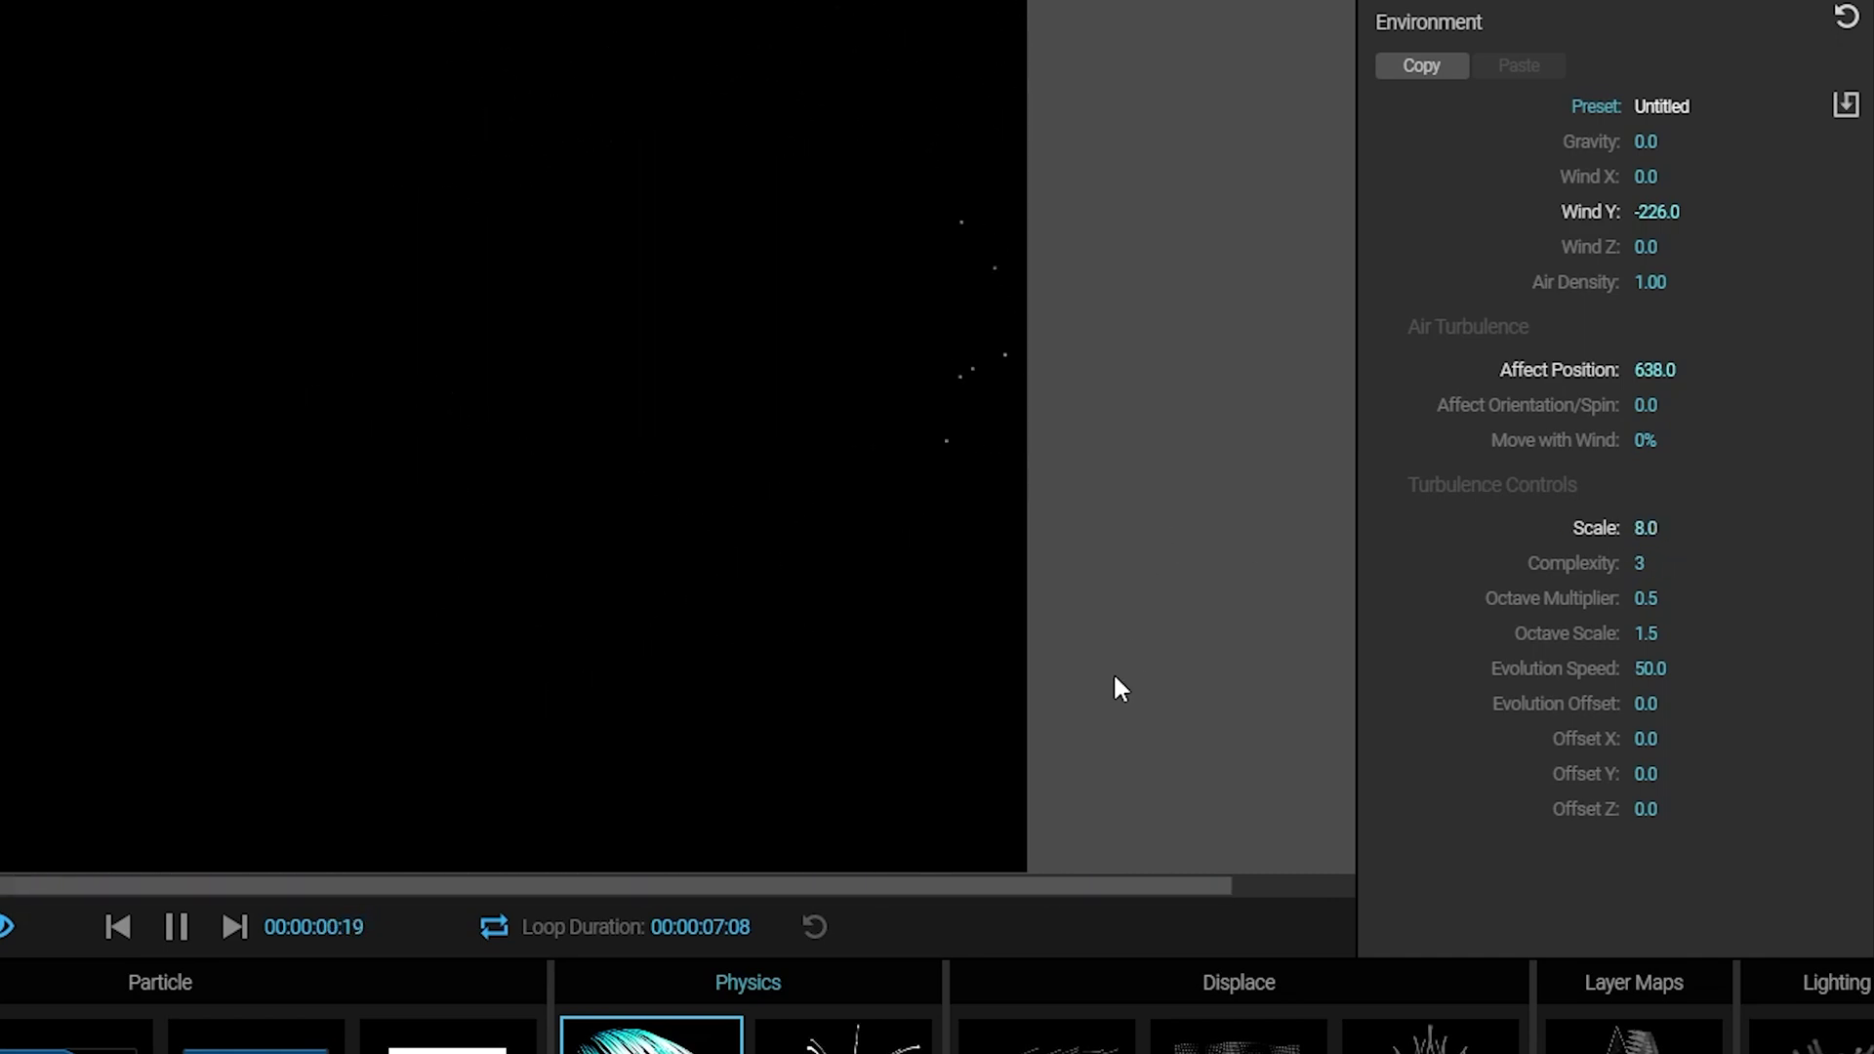
- Try Affect Position 250, then revert it to 200
left_click(1655, 369)
type("250")
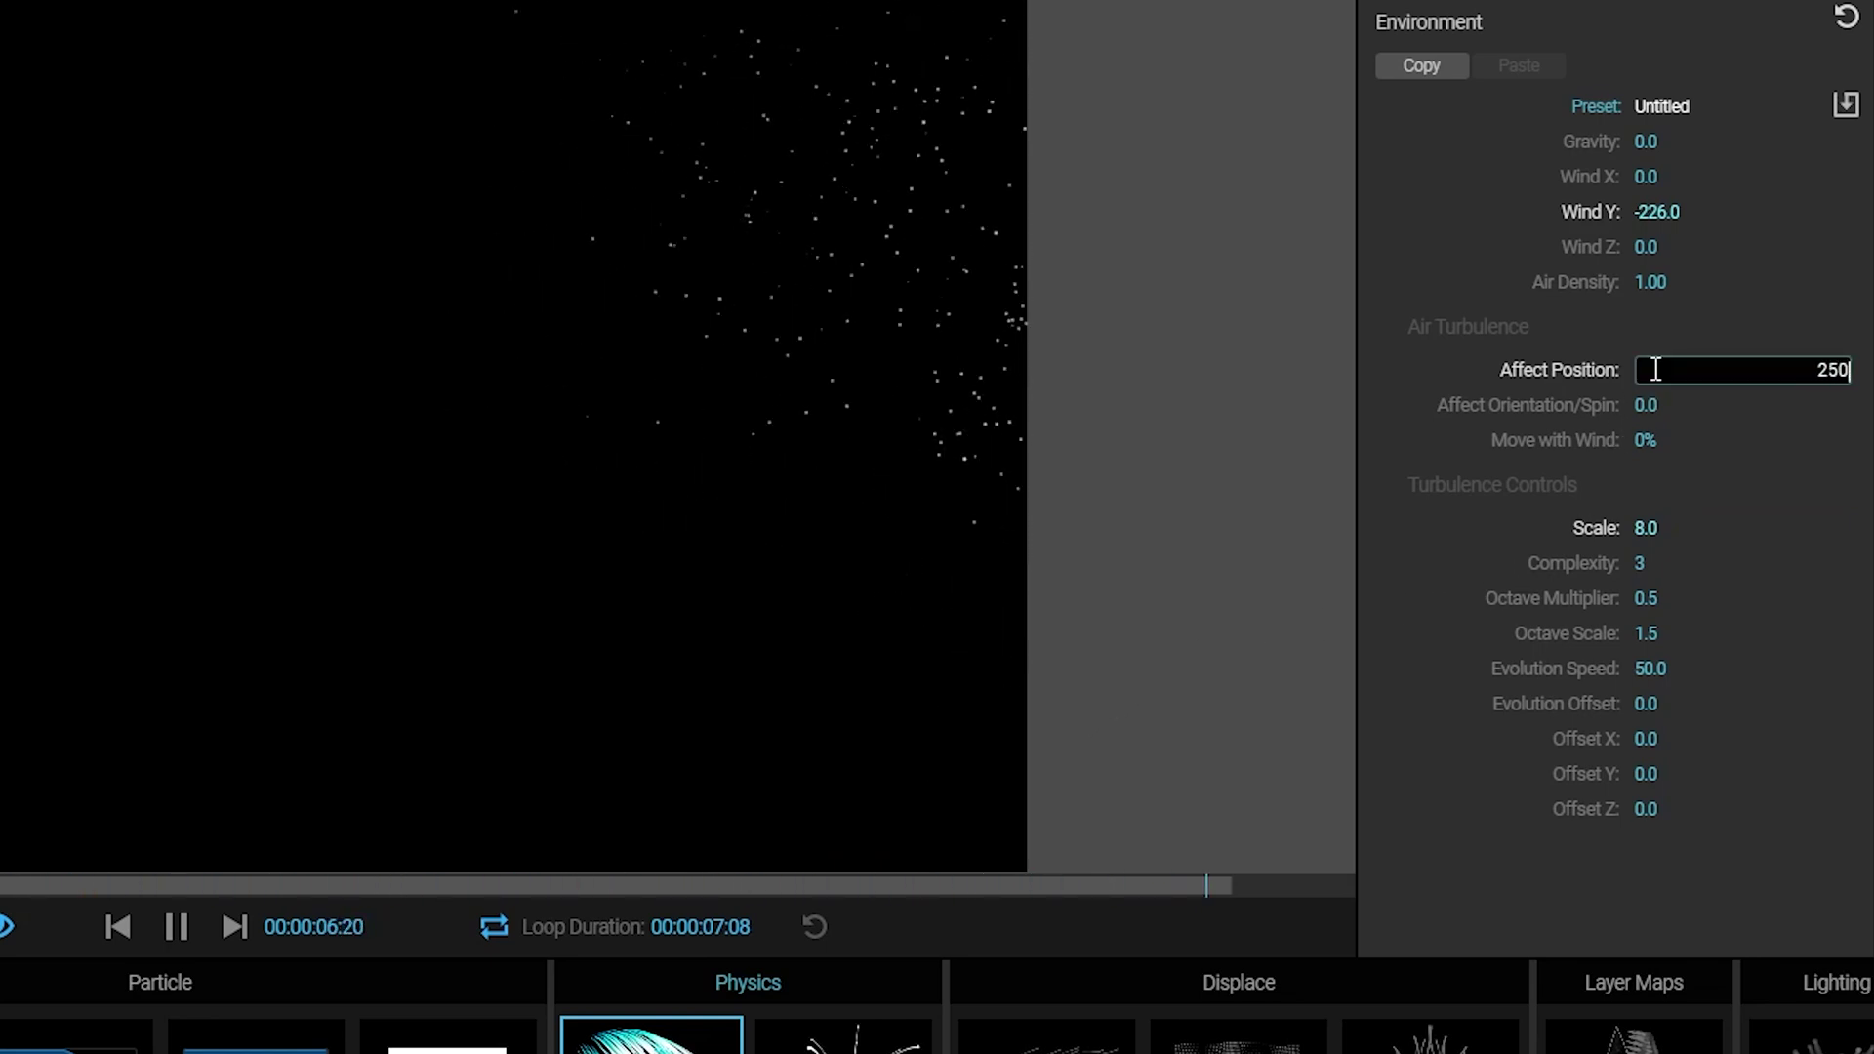
key("Return")
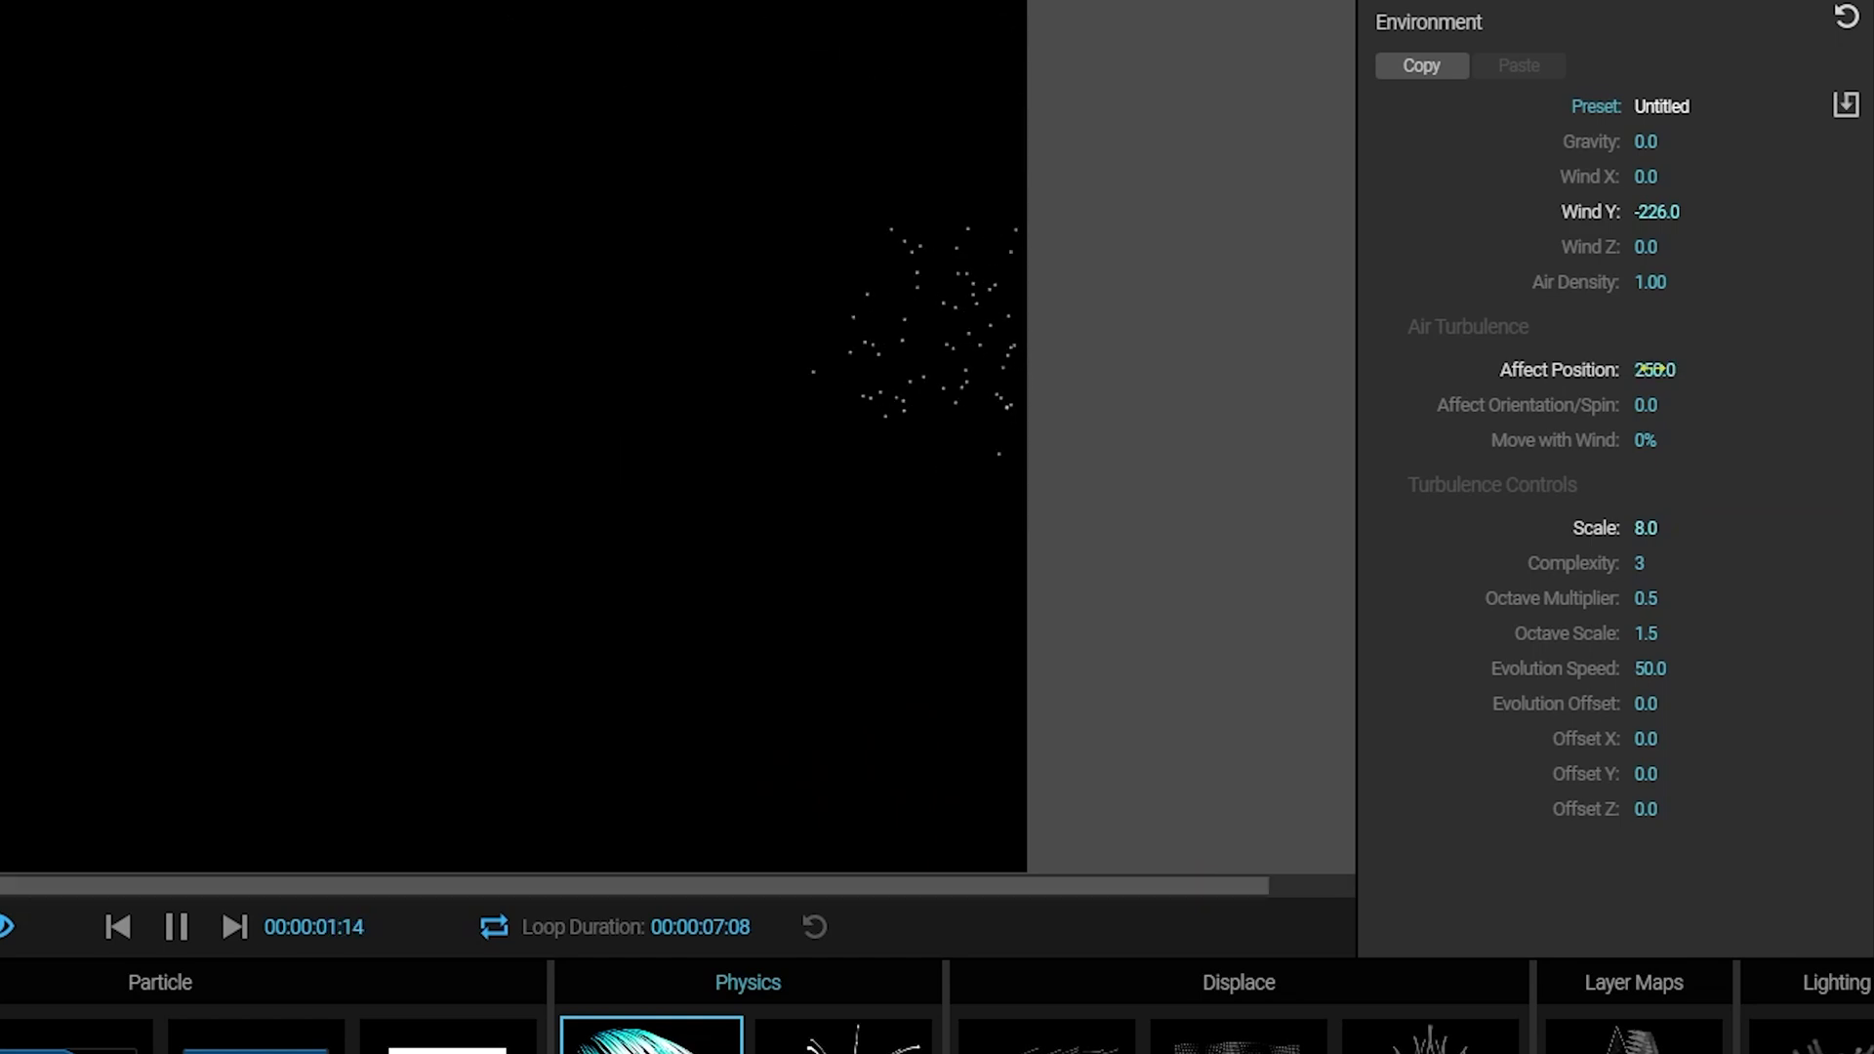
left_click(1654, 370)
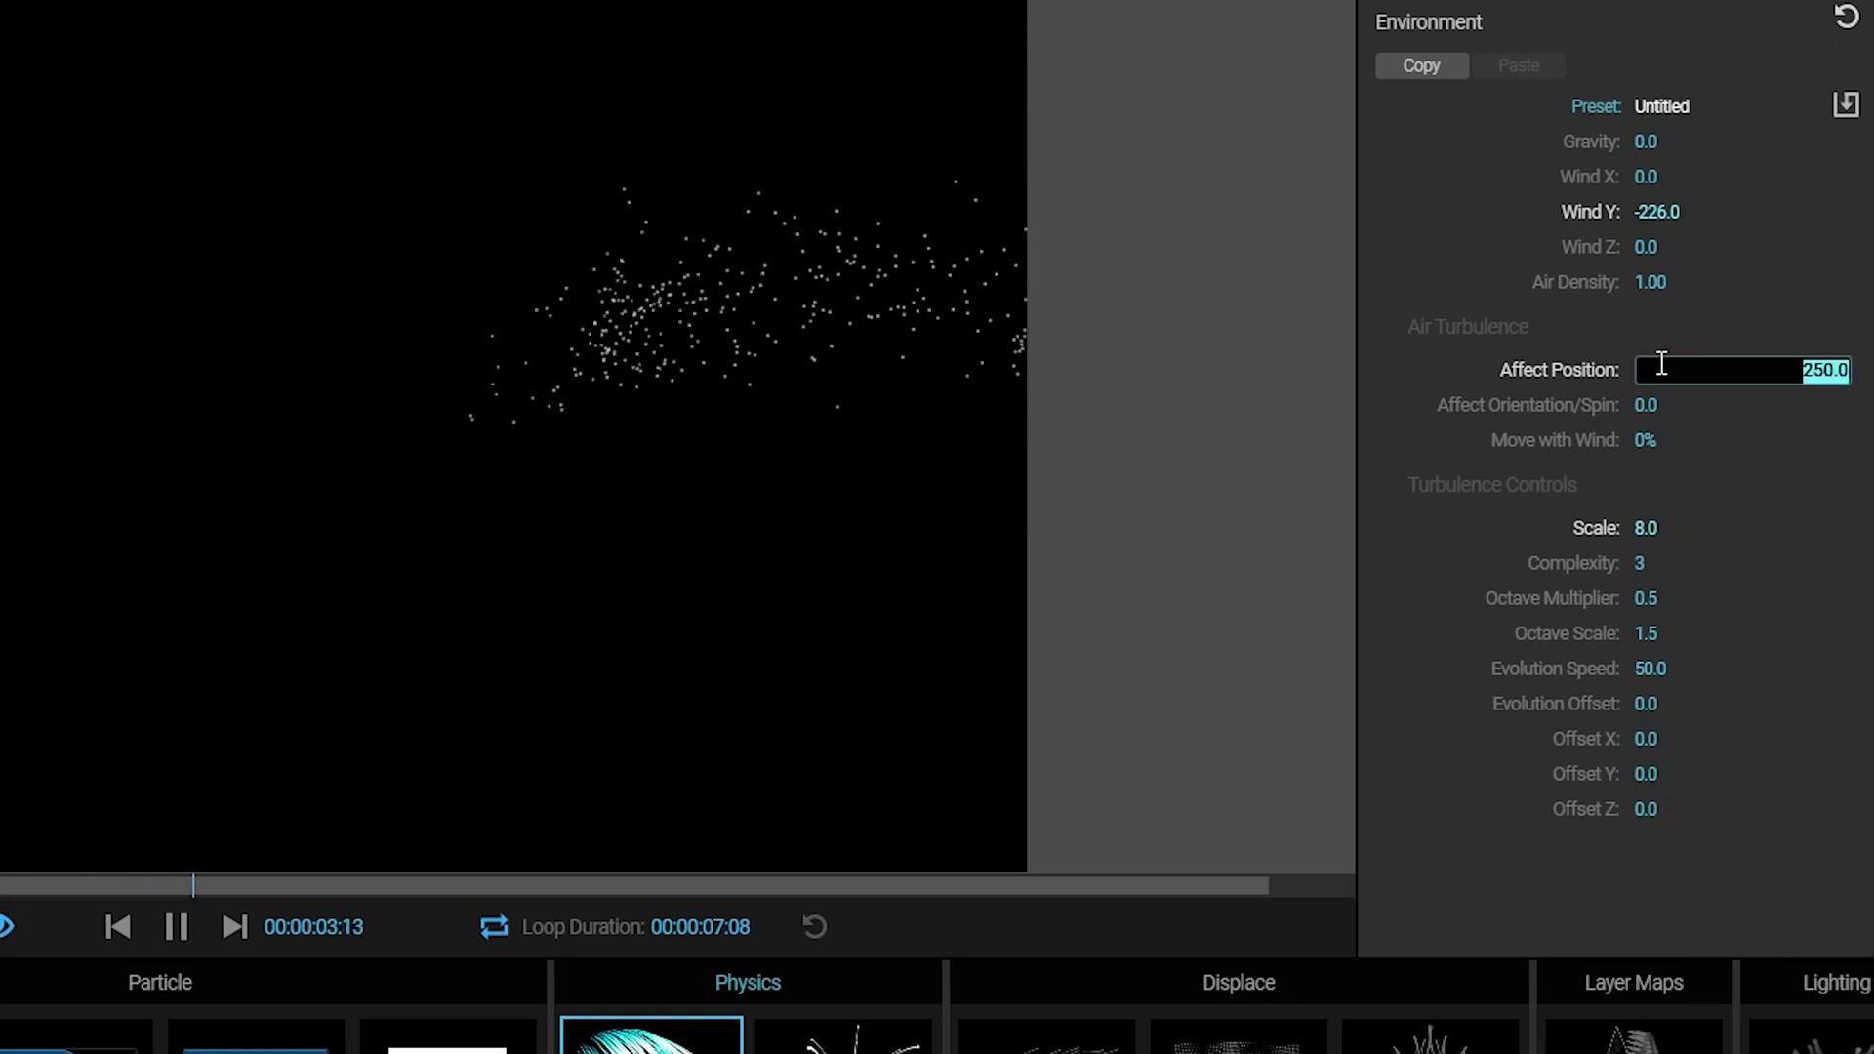
type("200")
key("Return")
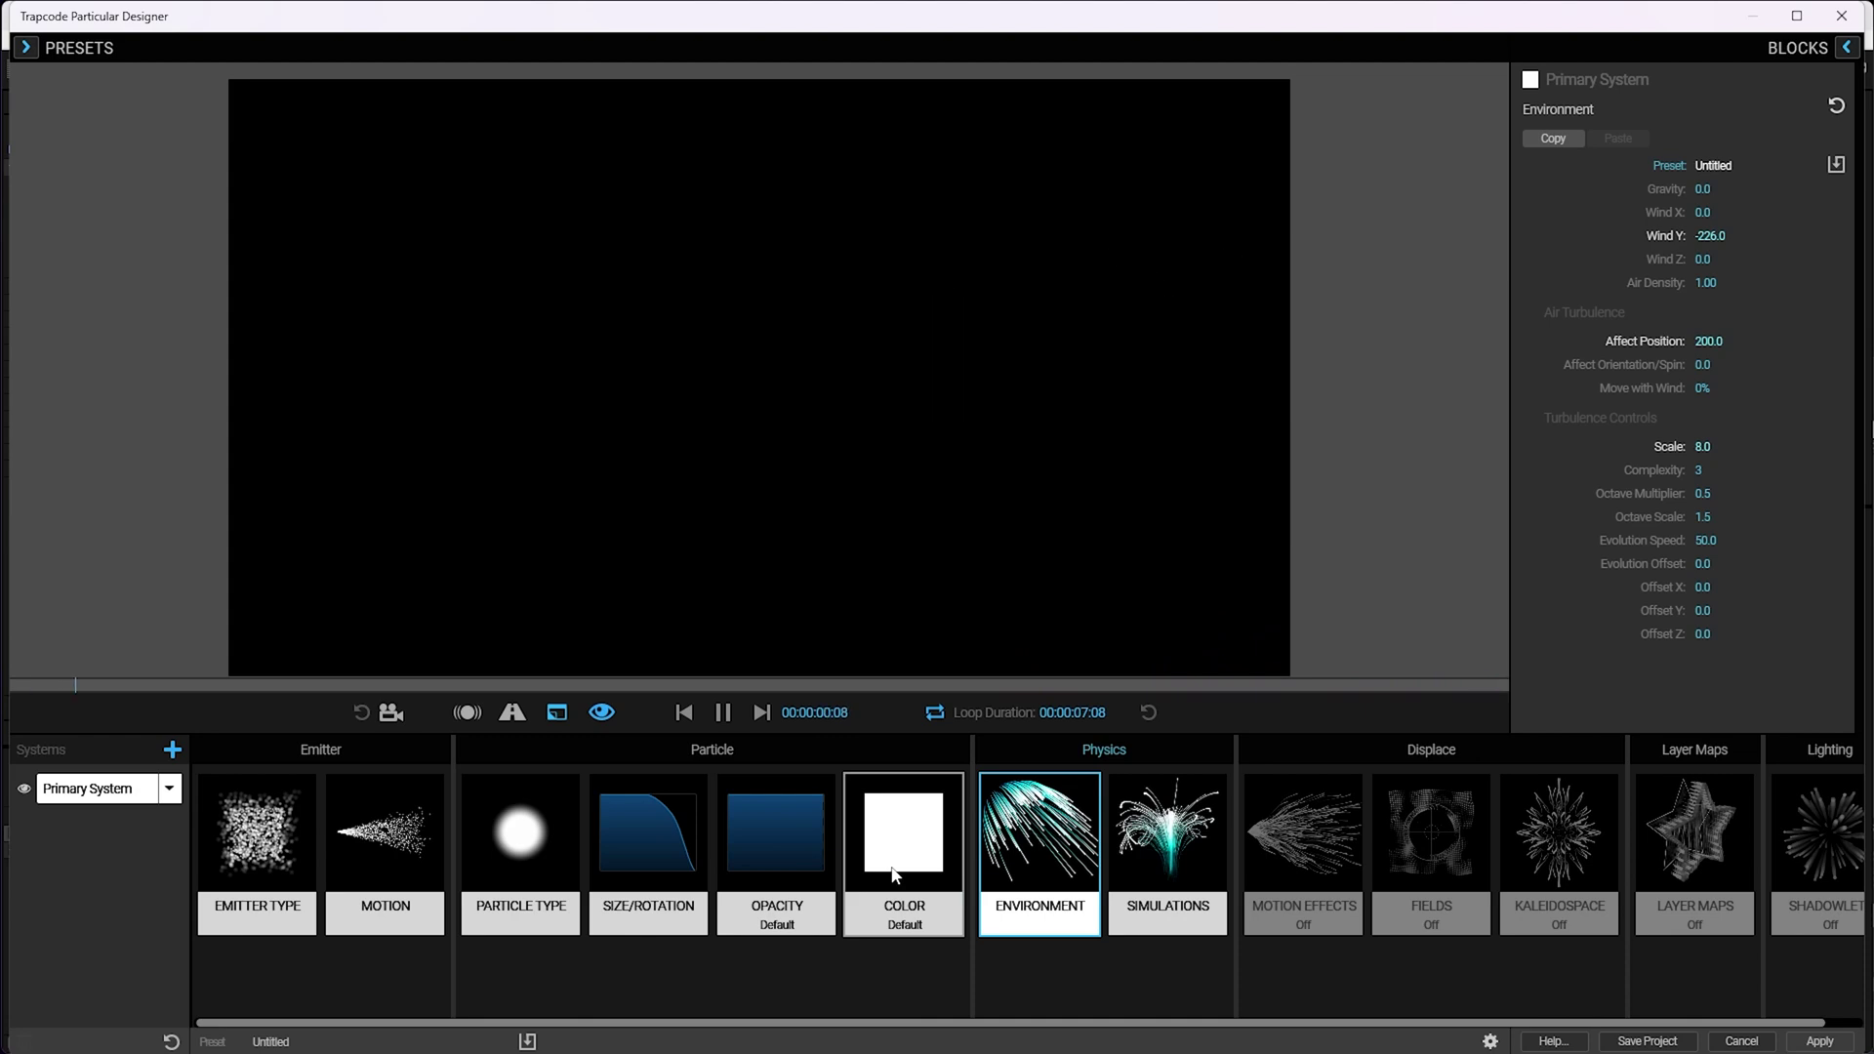
- Set color mode to Random from Gradient and make the first stop saturated pink
left_click(891, 874)
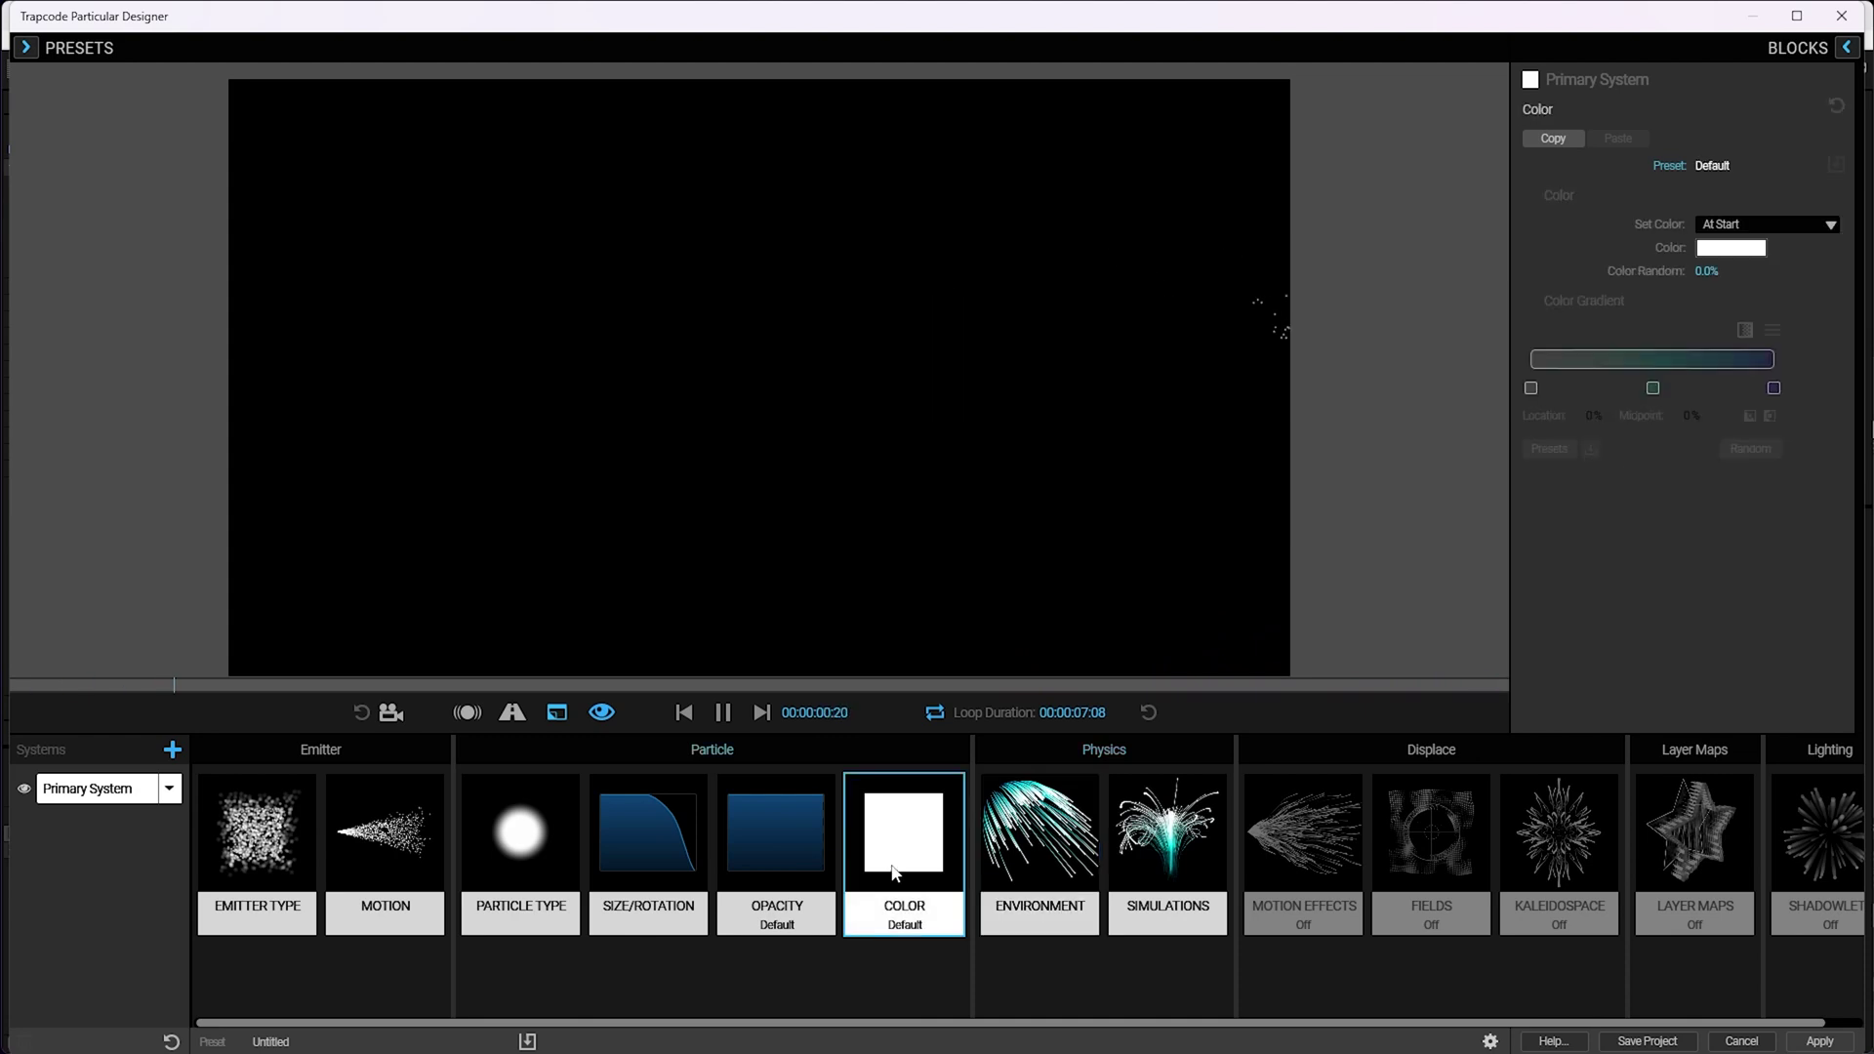
left_click(1742, 225)
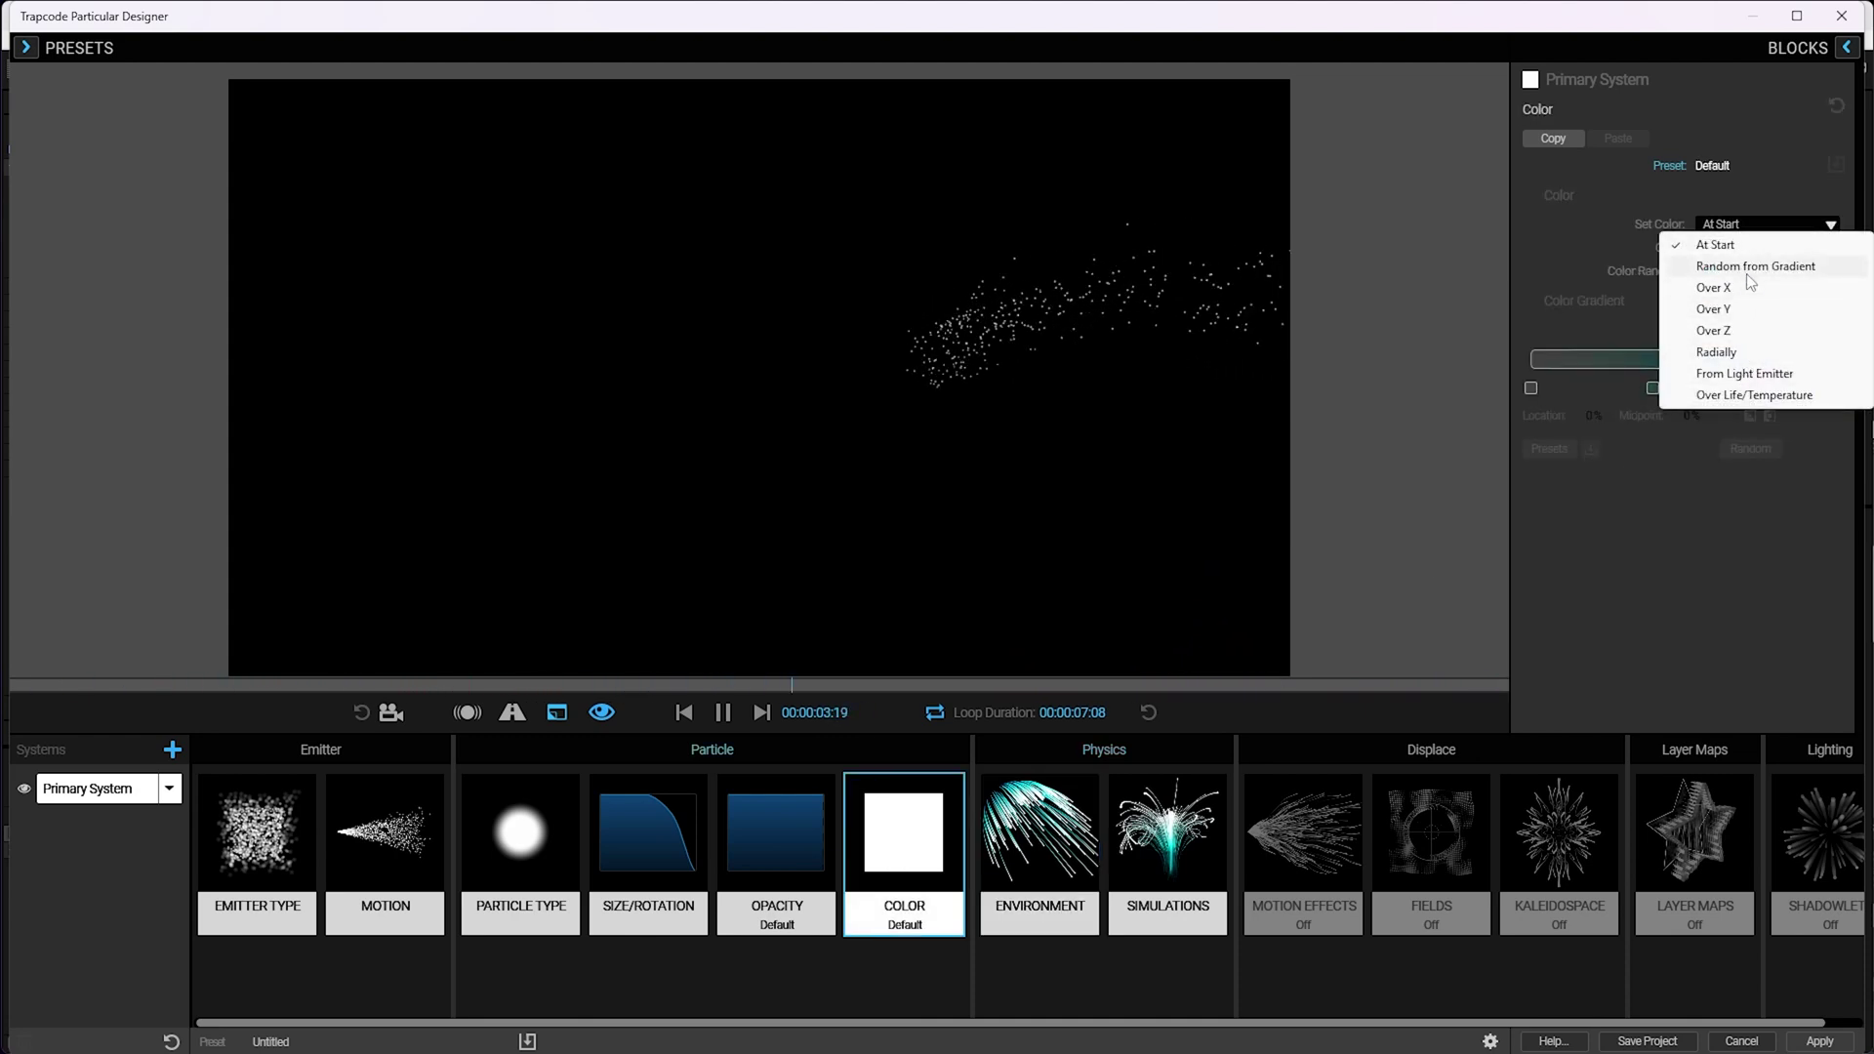
left_click(1747, 269)
double_click(1532, 386)
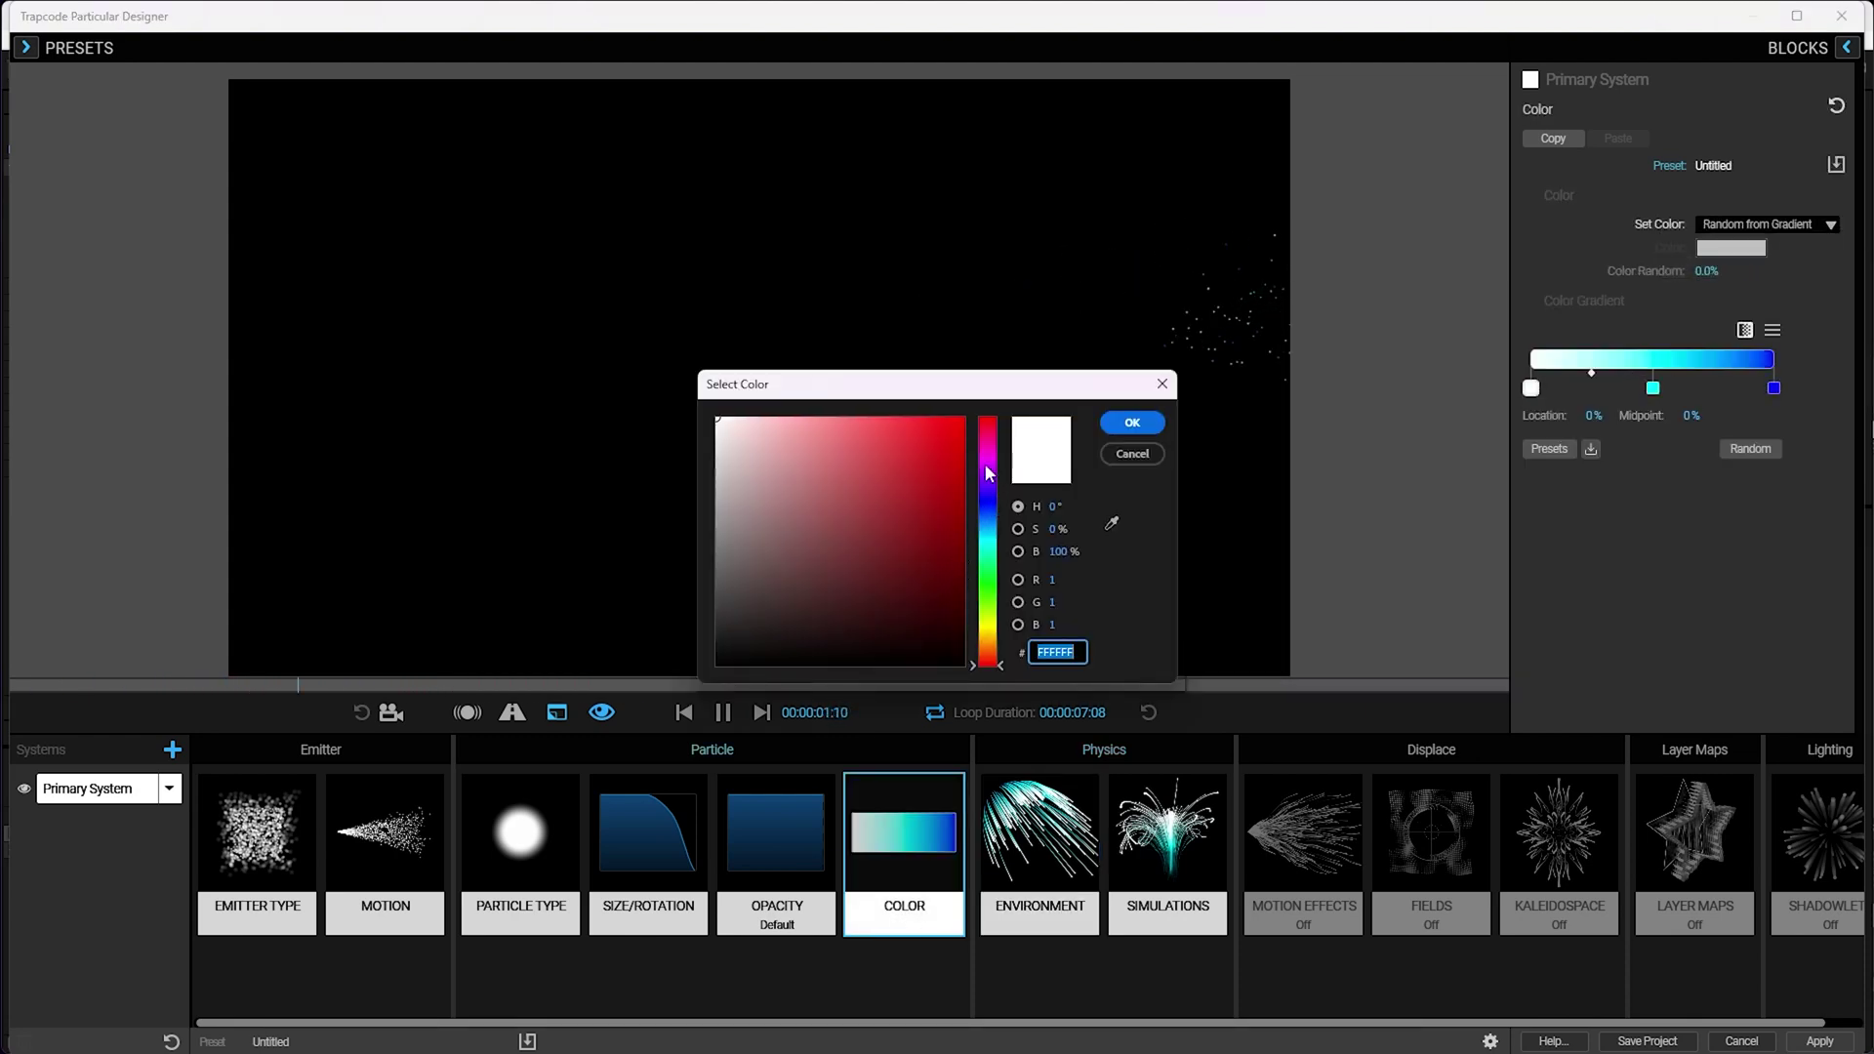
left_click(943, 465)
left_click(995, 447)
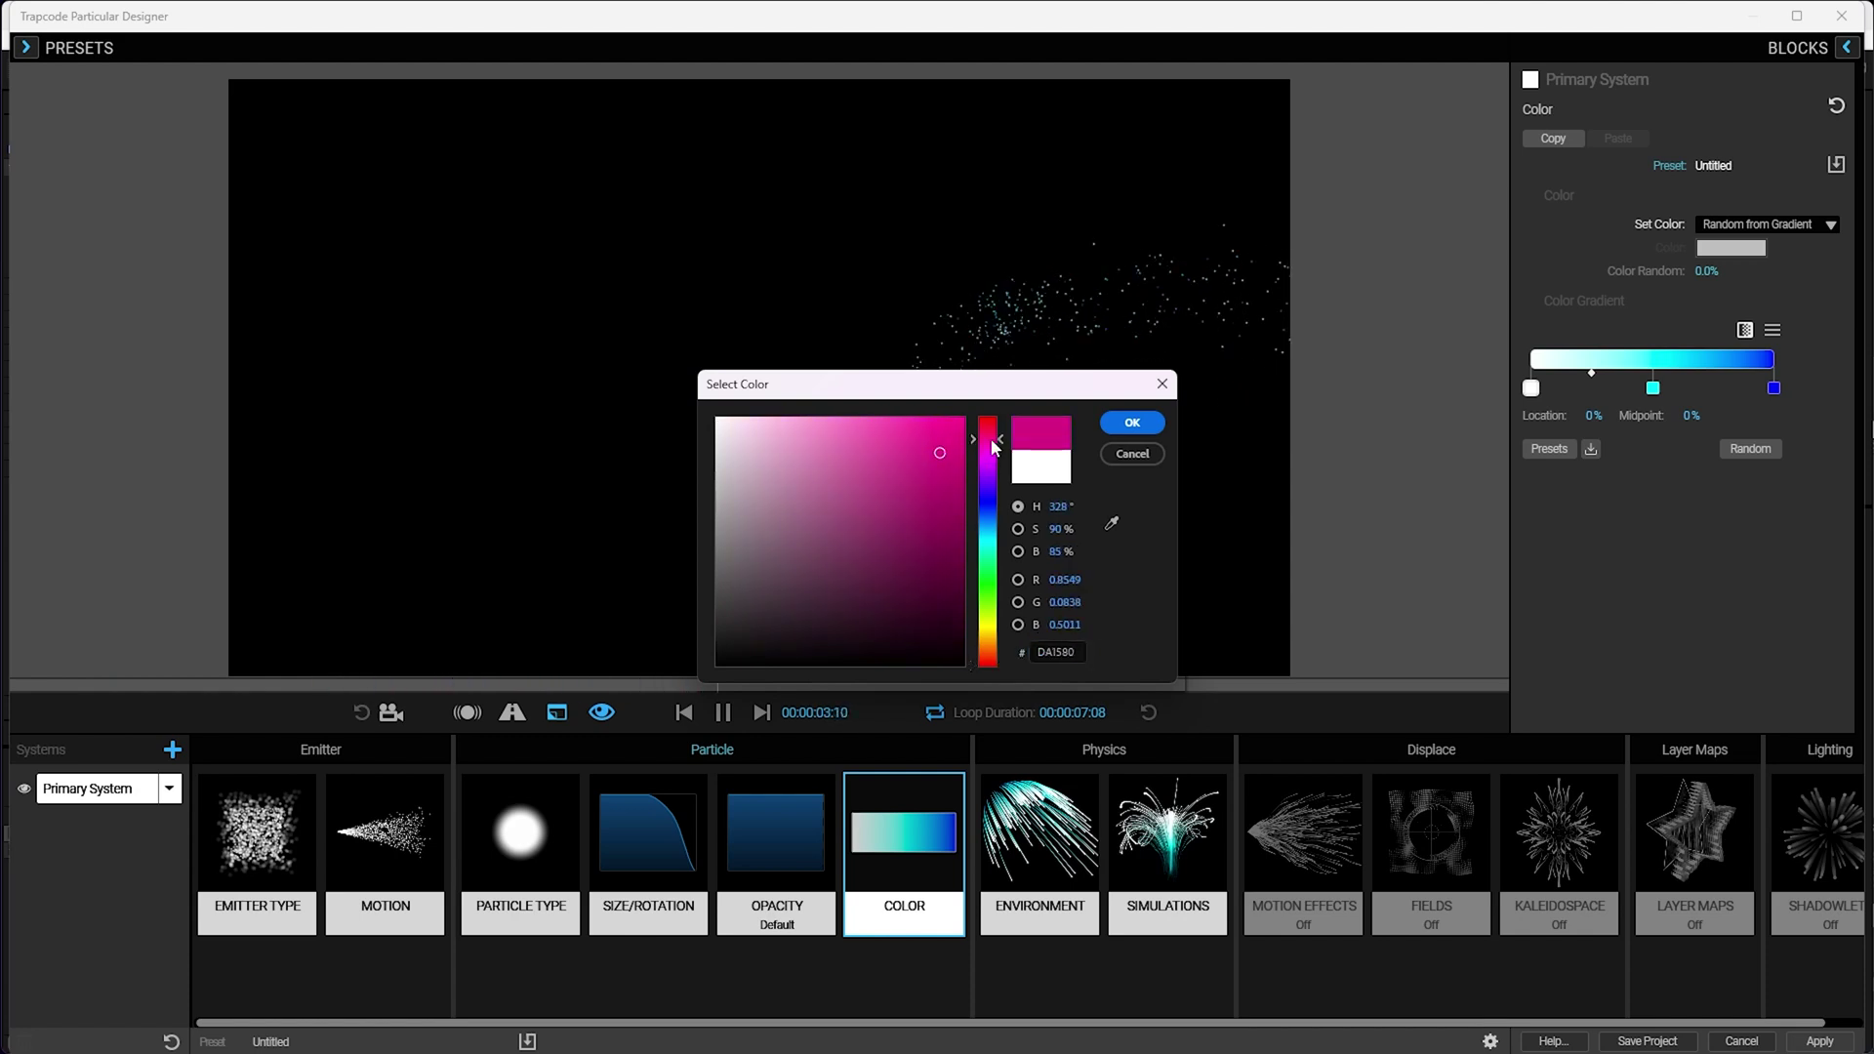
left_click_drag(917, 444, 967, 442)
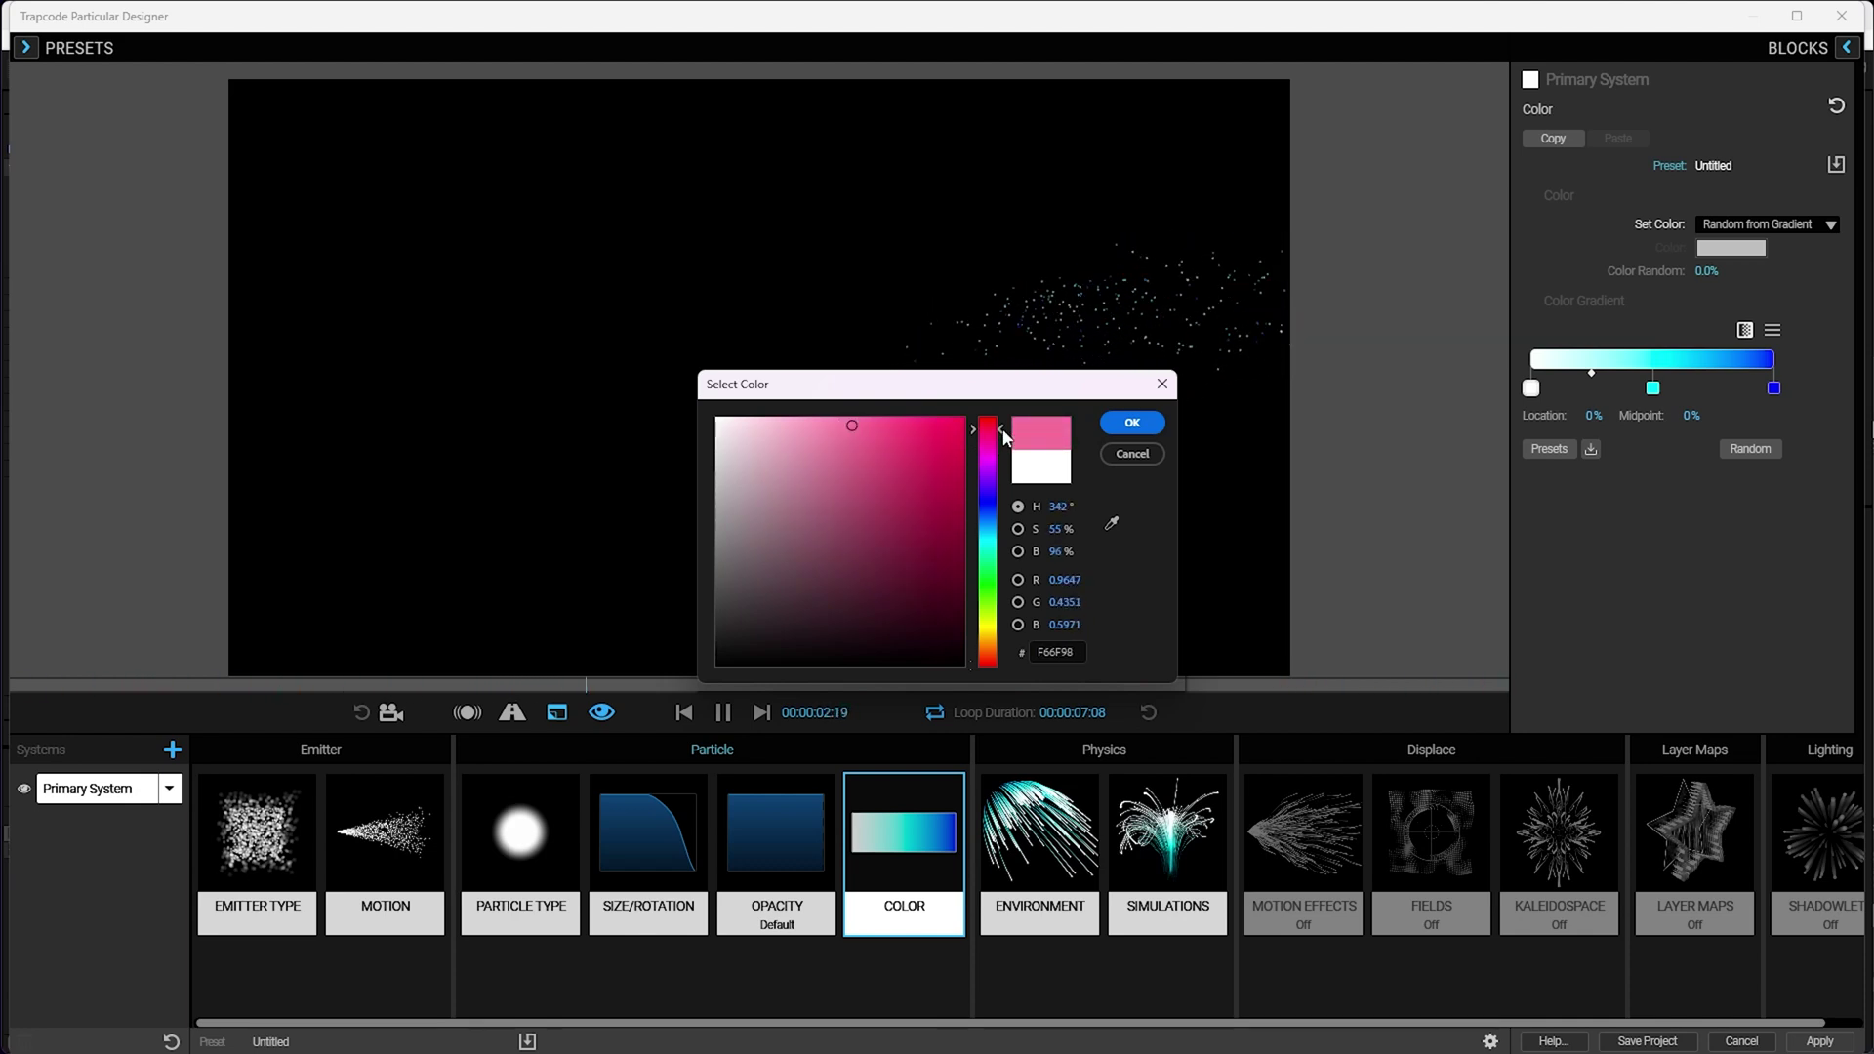
left_click(1131, 422)
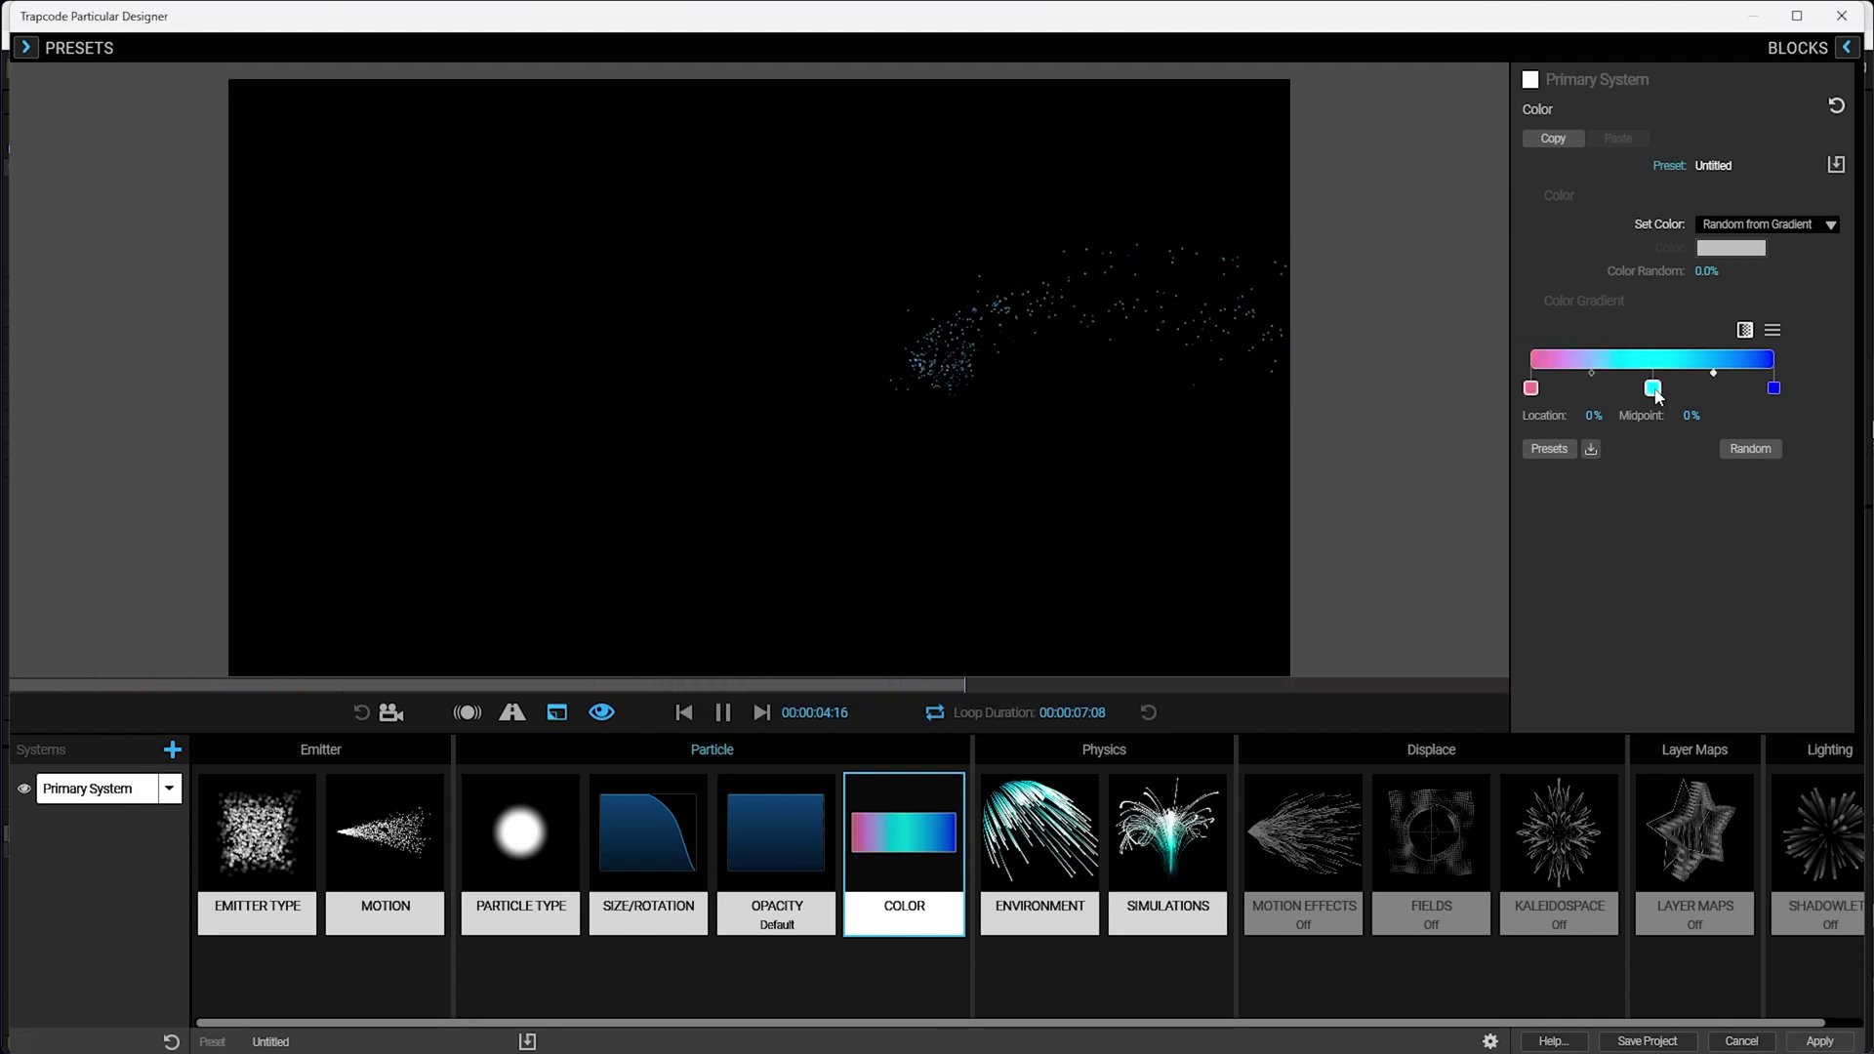
- Remove the cyan middle stop and make the last stop yellow
left_click_drag(1652, 387, 1739, 469)
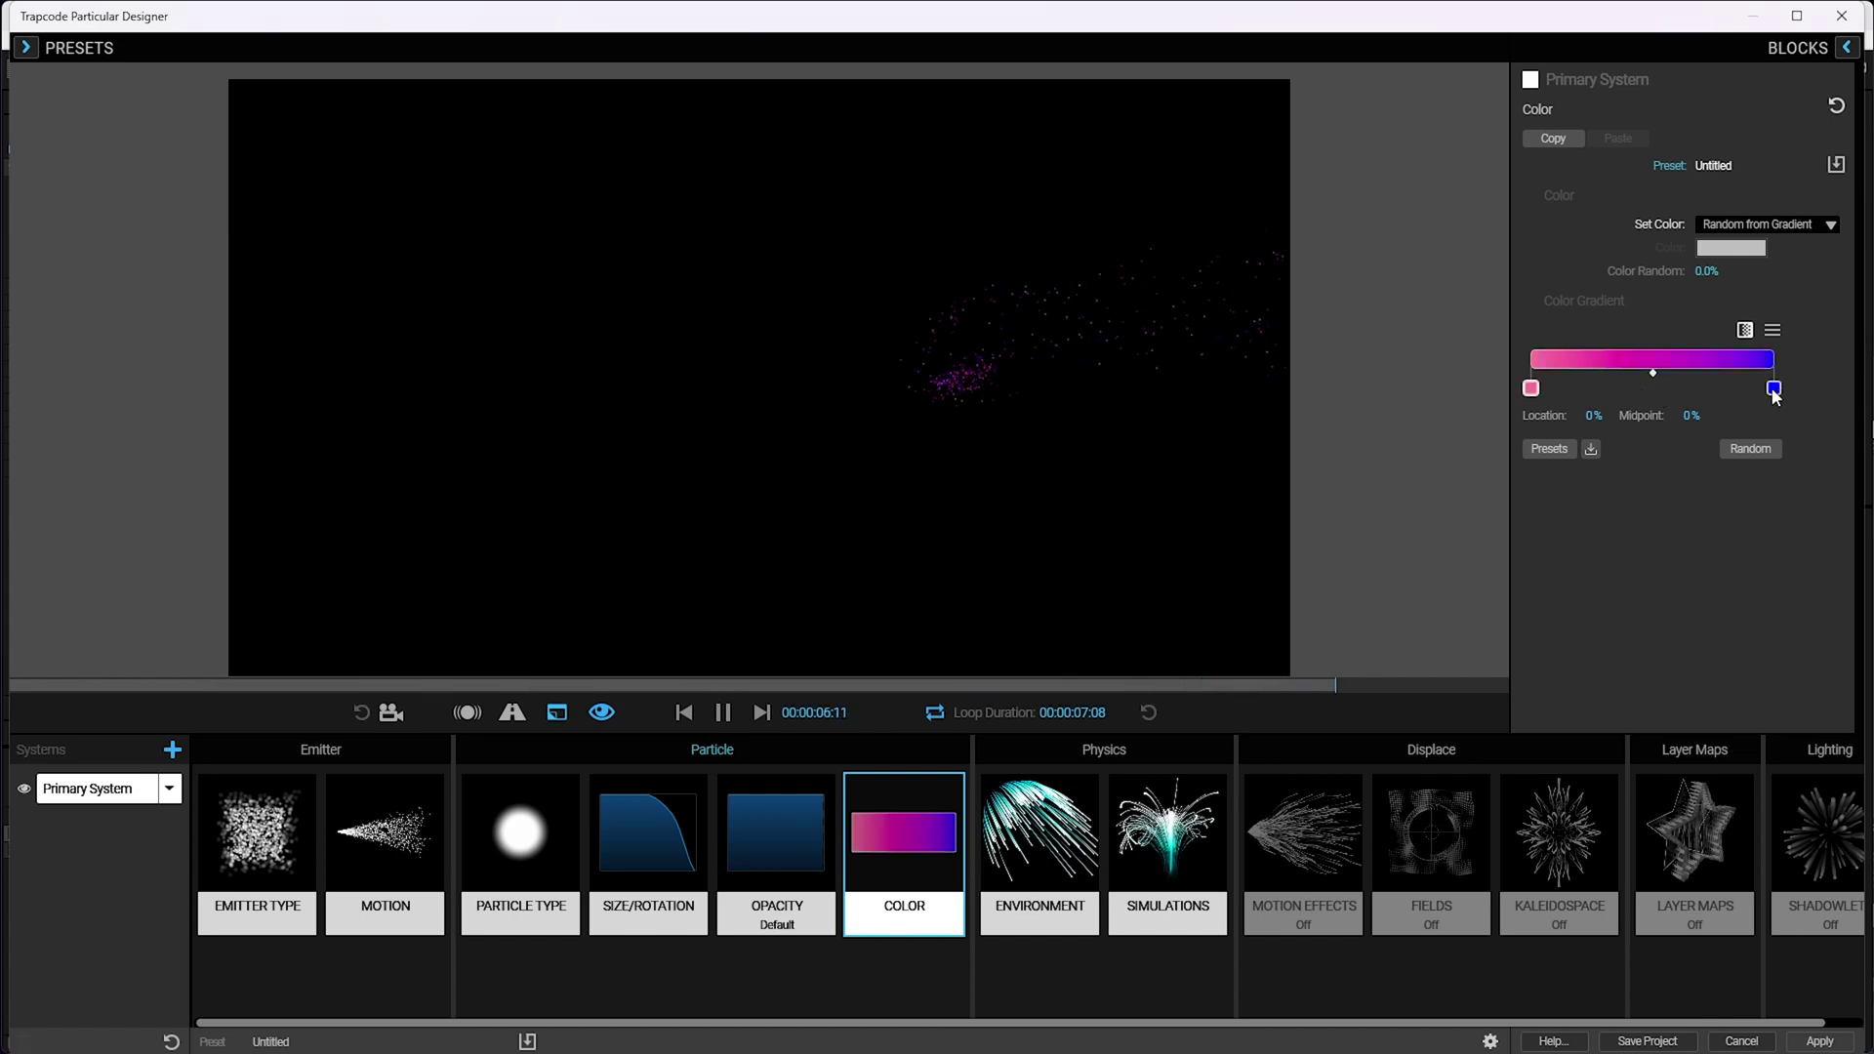
double_click(1773, 388)
left_click(993, 633)
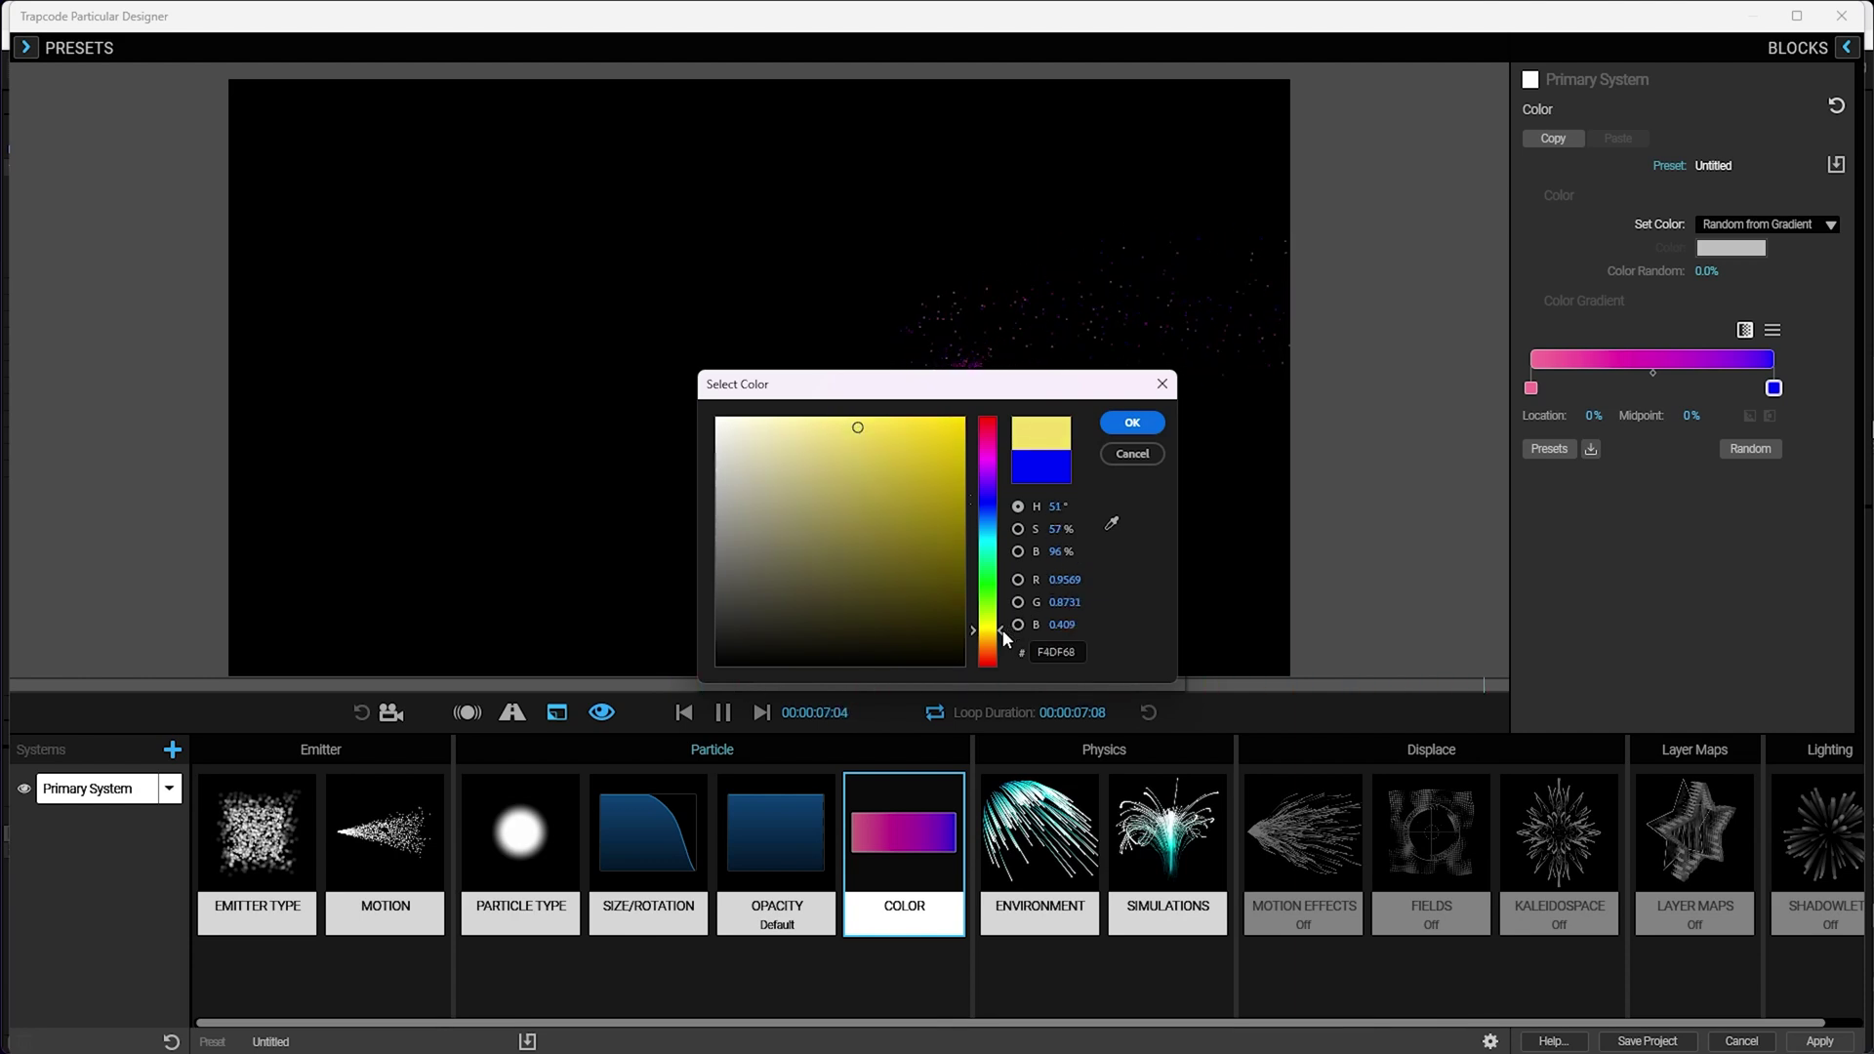
left_click_drag(1003, 630, 1000, 635)
left_click(1132, 424)
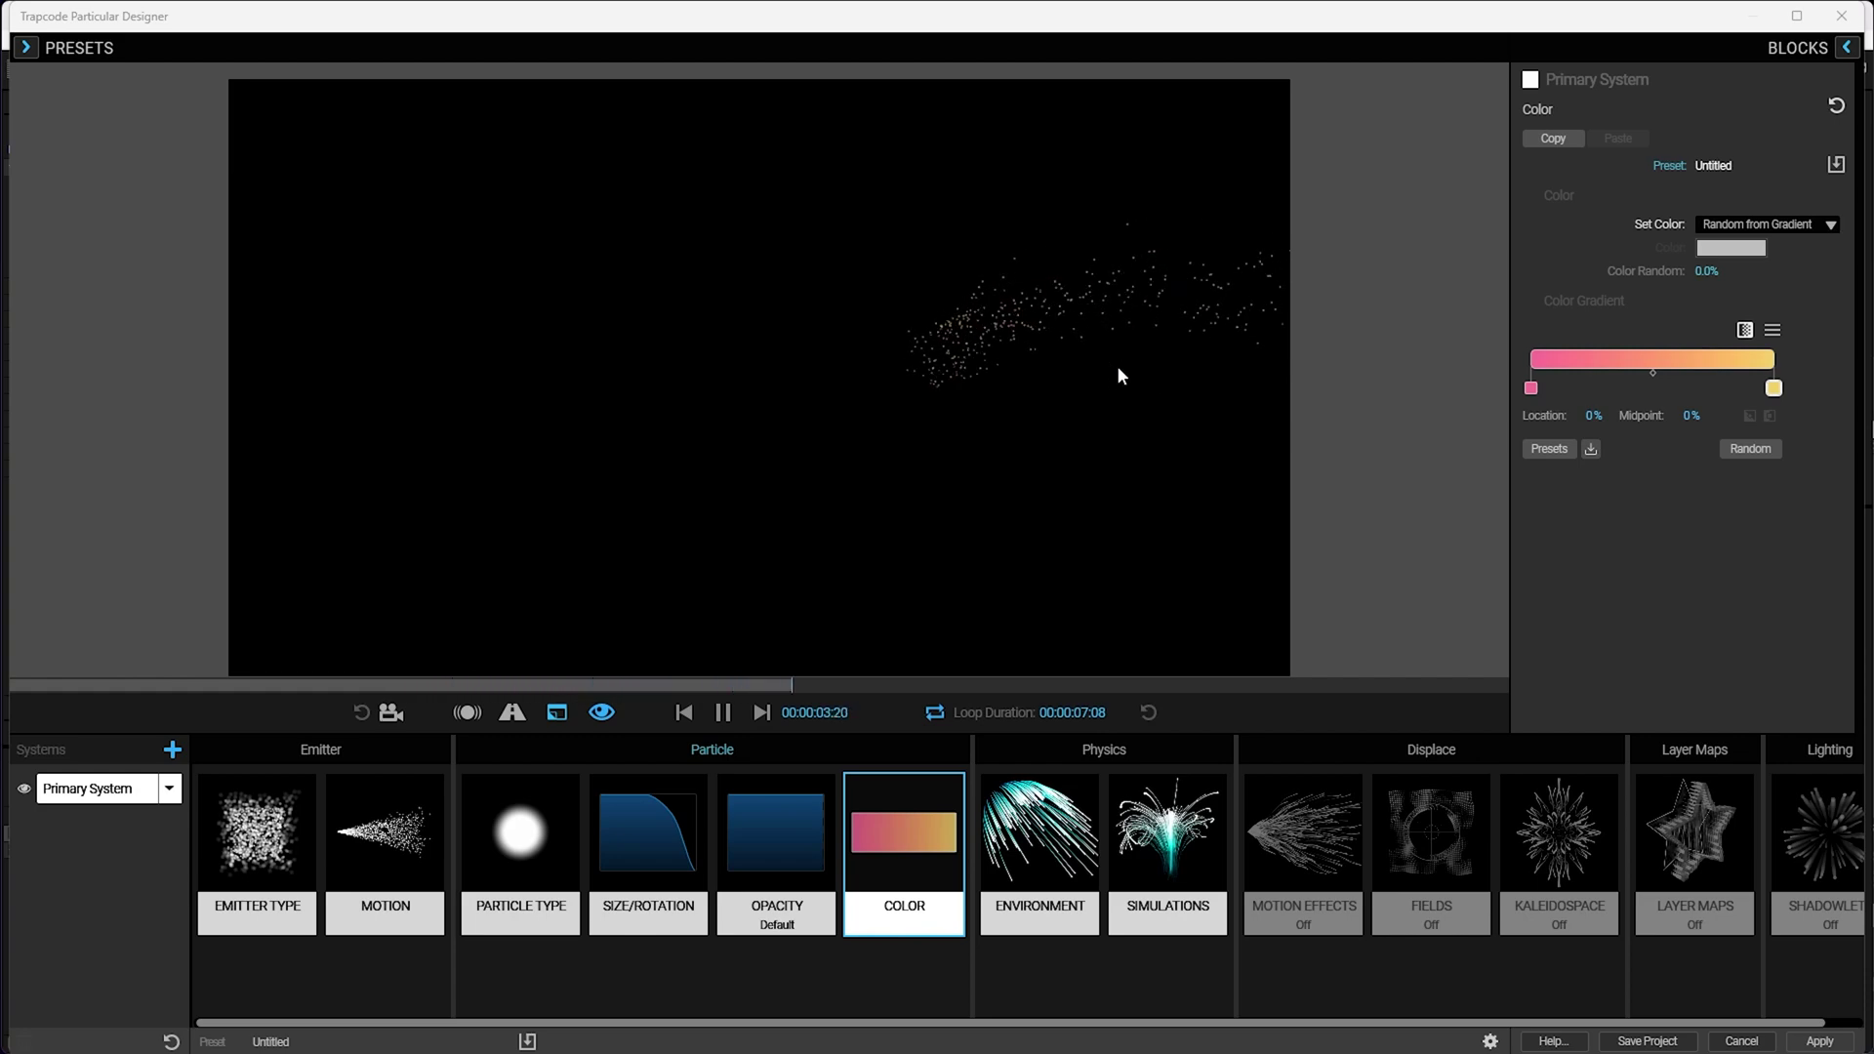
- Set particle Blend Mode to Screen and add a second particle system
left_click(520, 835)
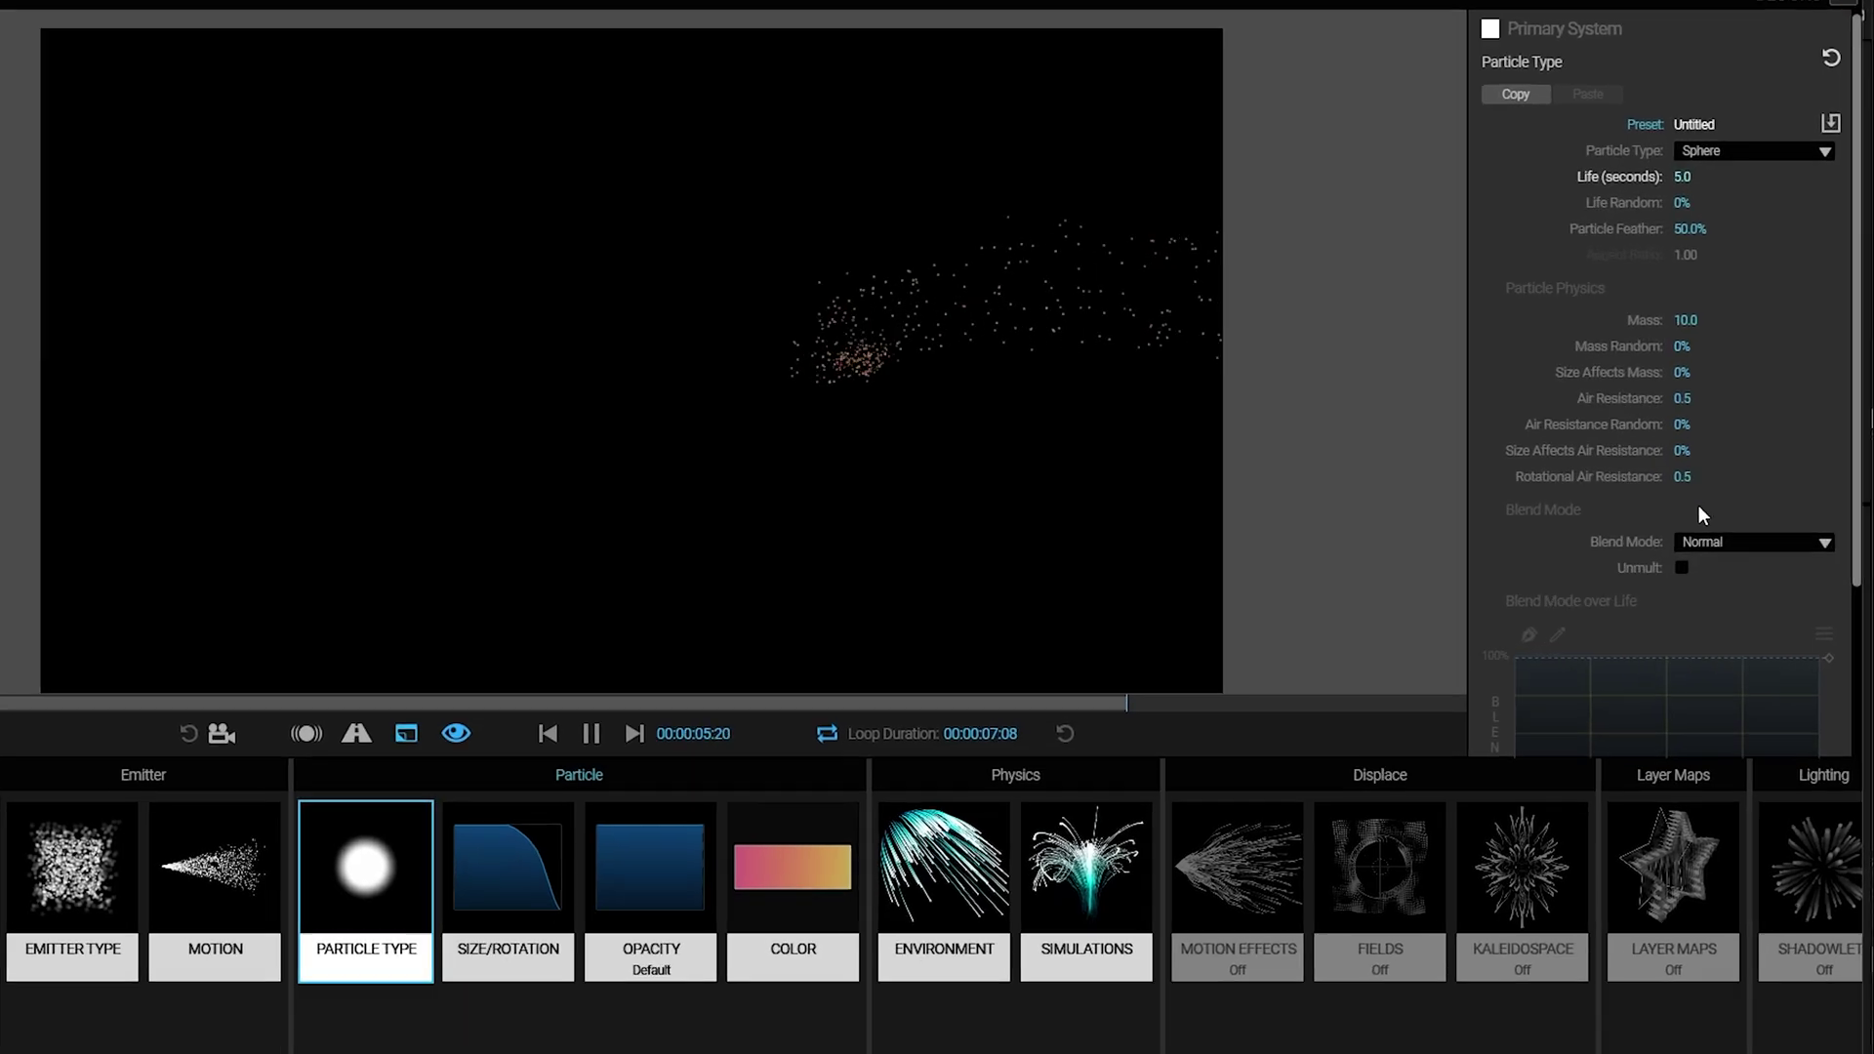
left_click(1765, 540)
left_click(1735, 591)
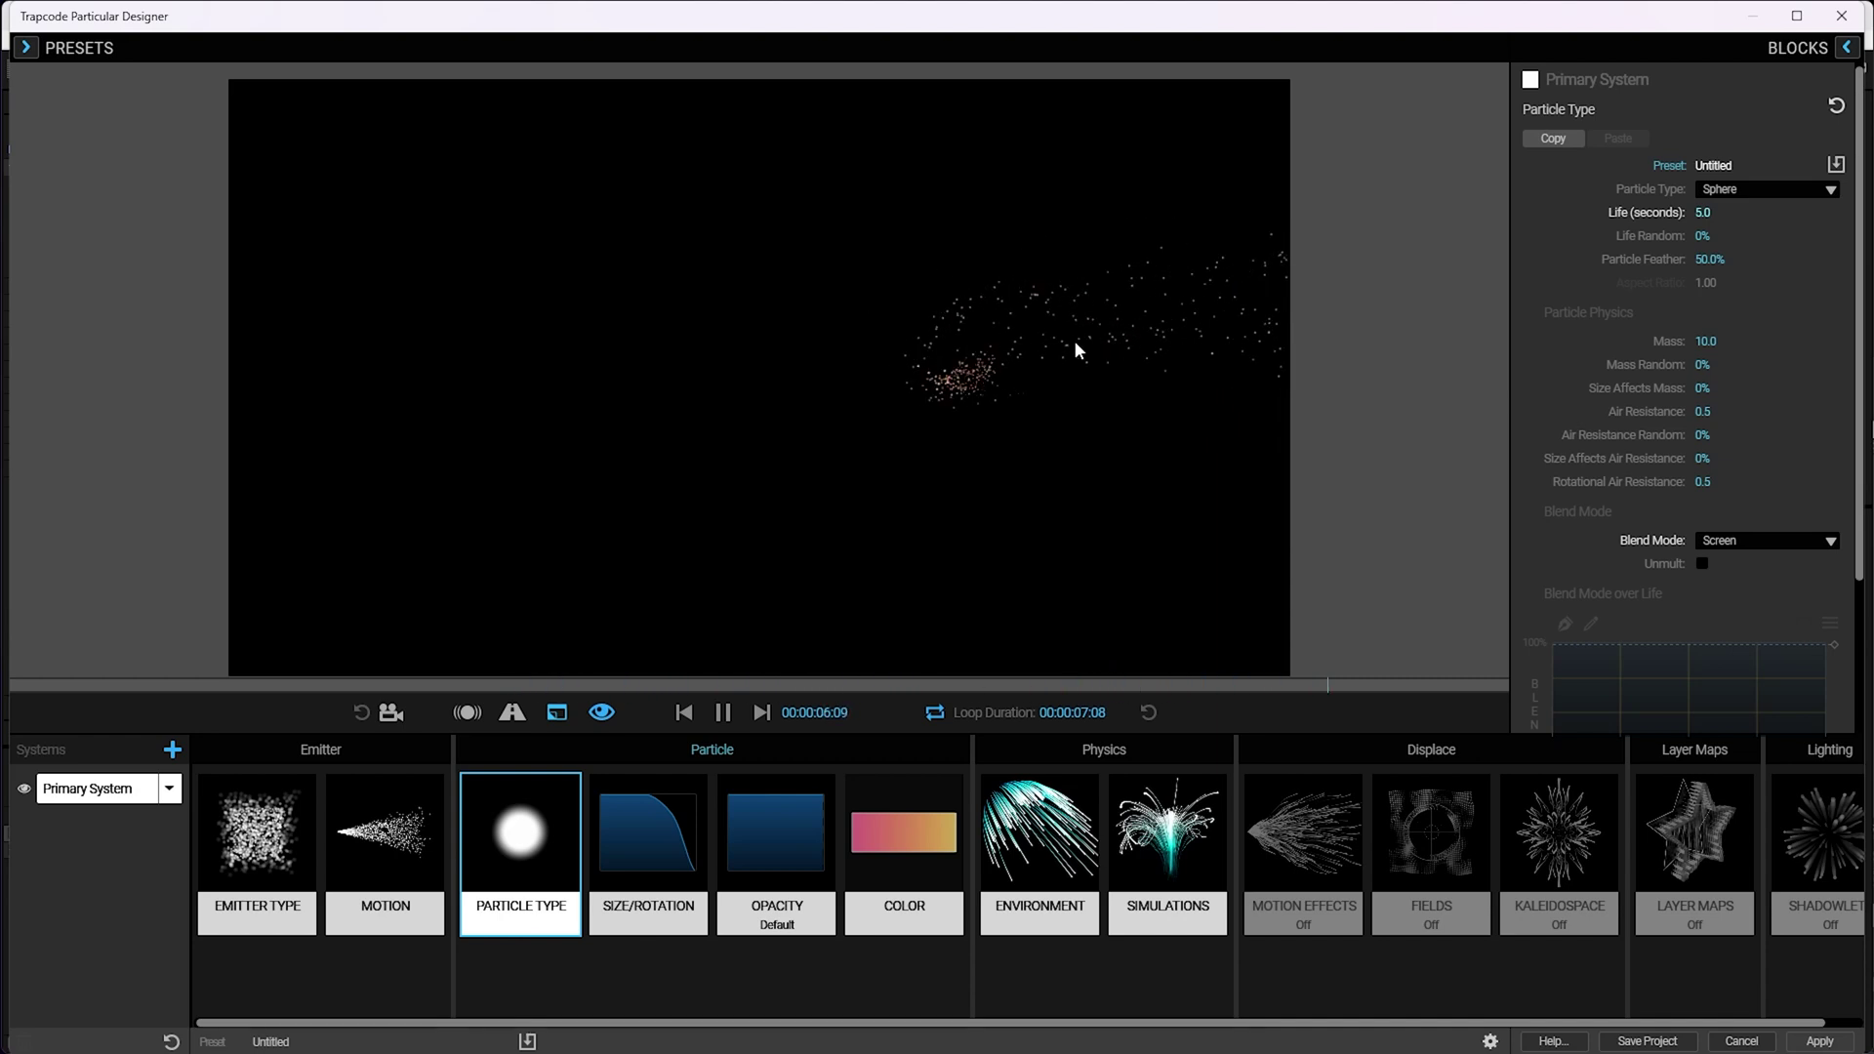
left_click(173, 753)
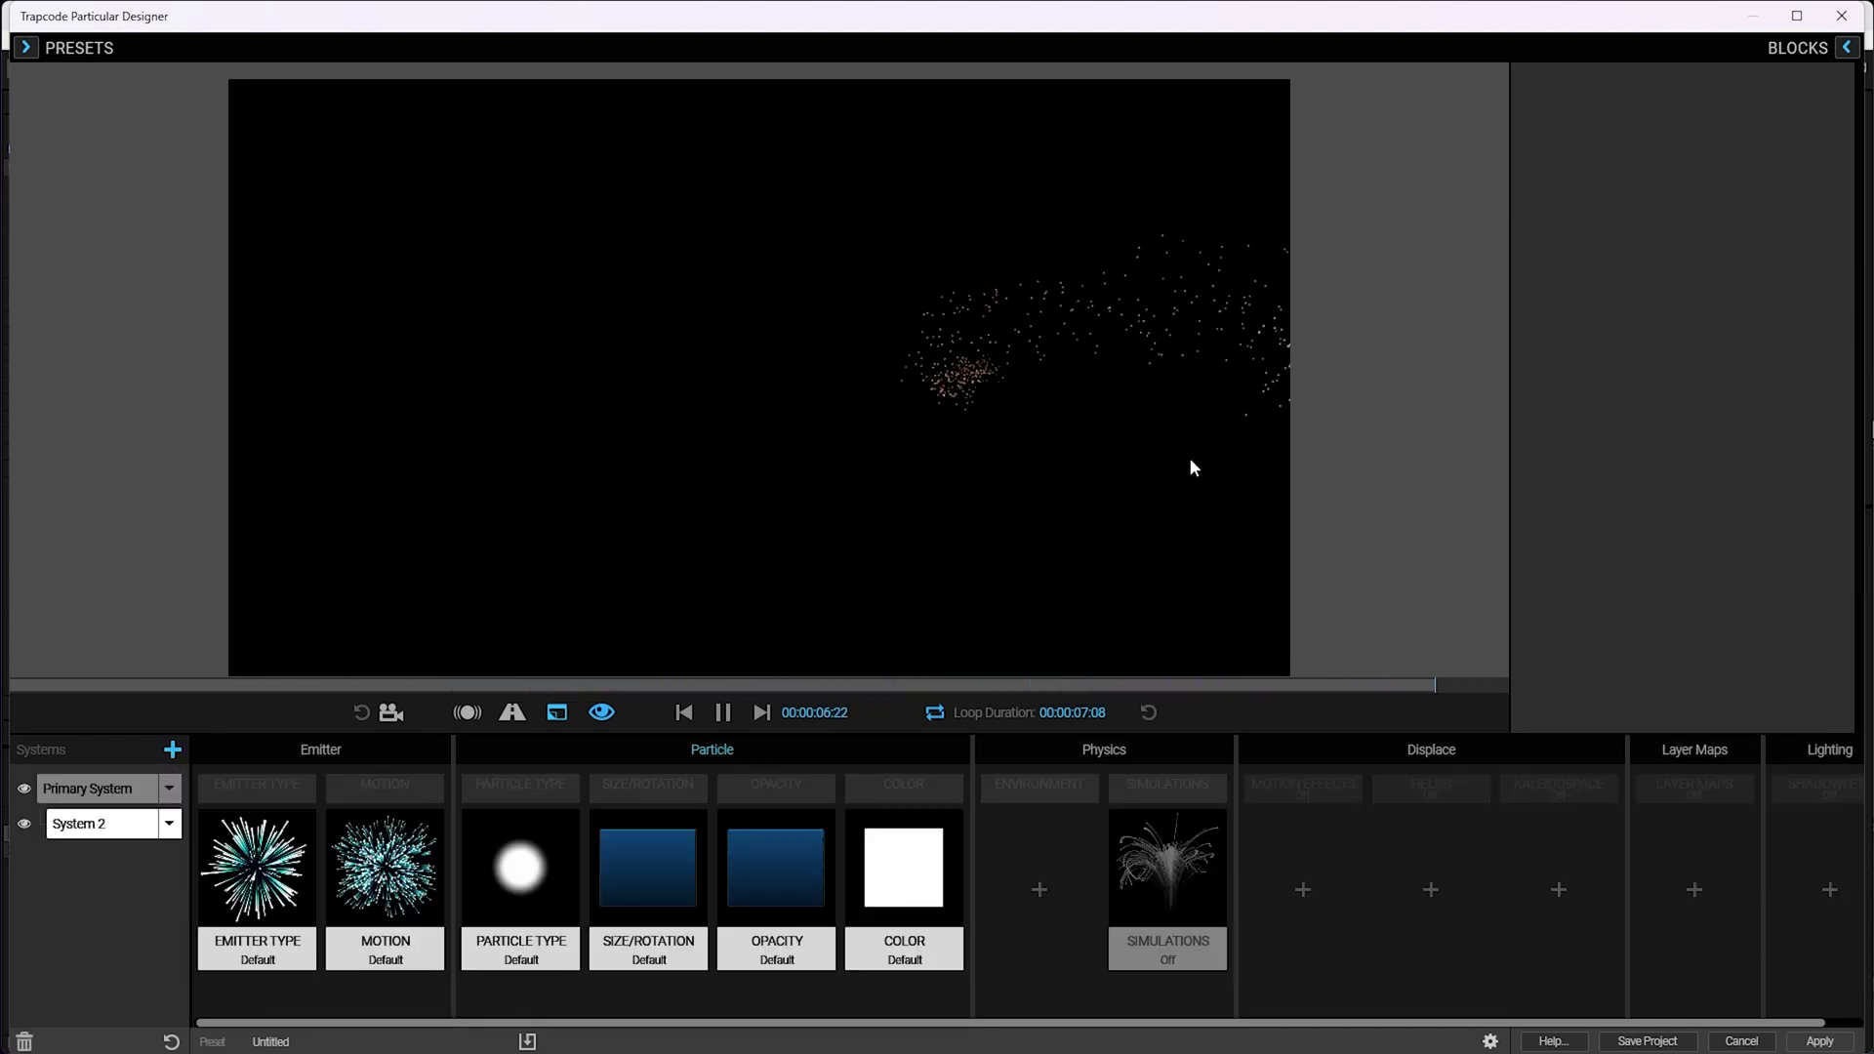
- Set System 2's particle Life to about 0.2 seconds
left_click(259, 871)
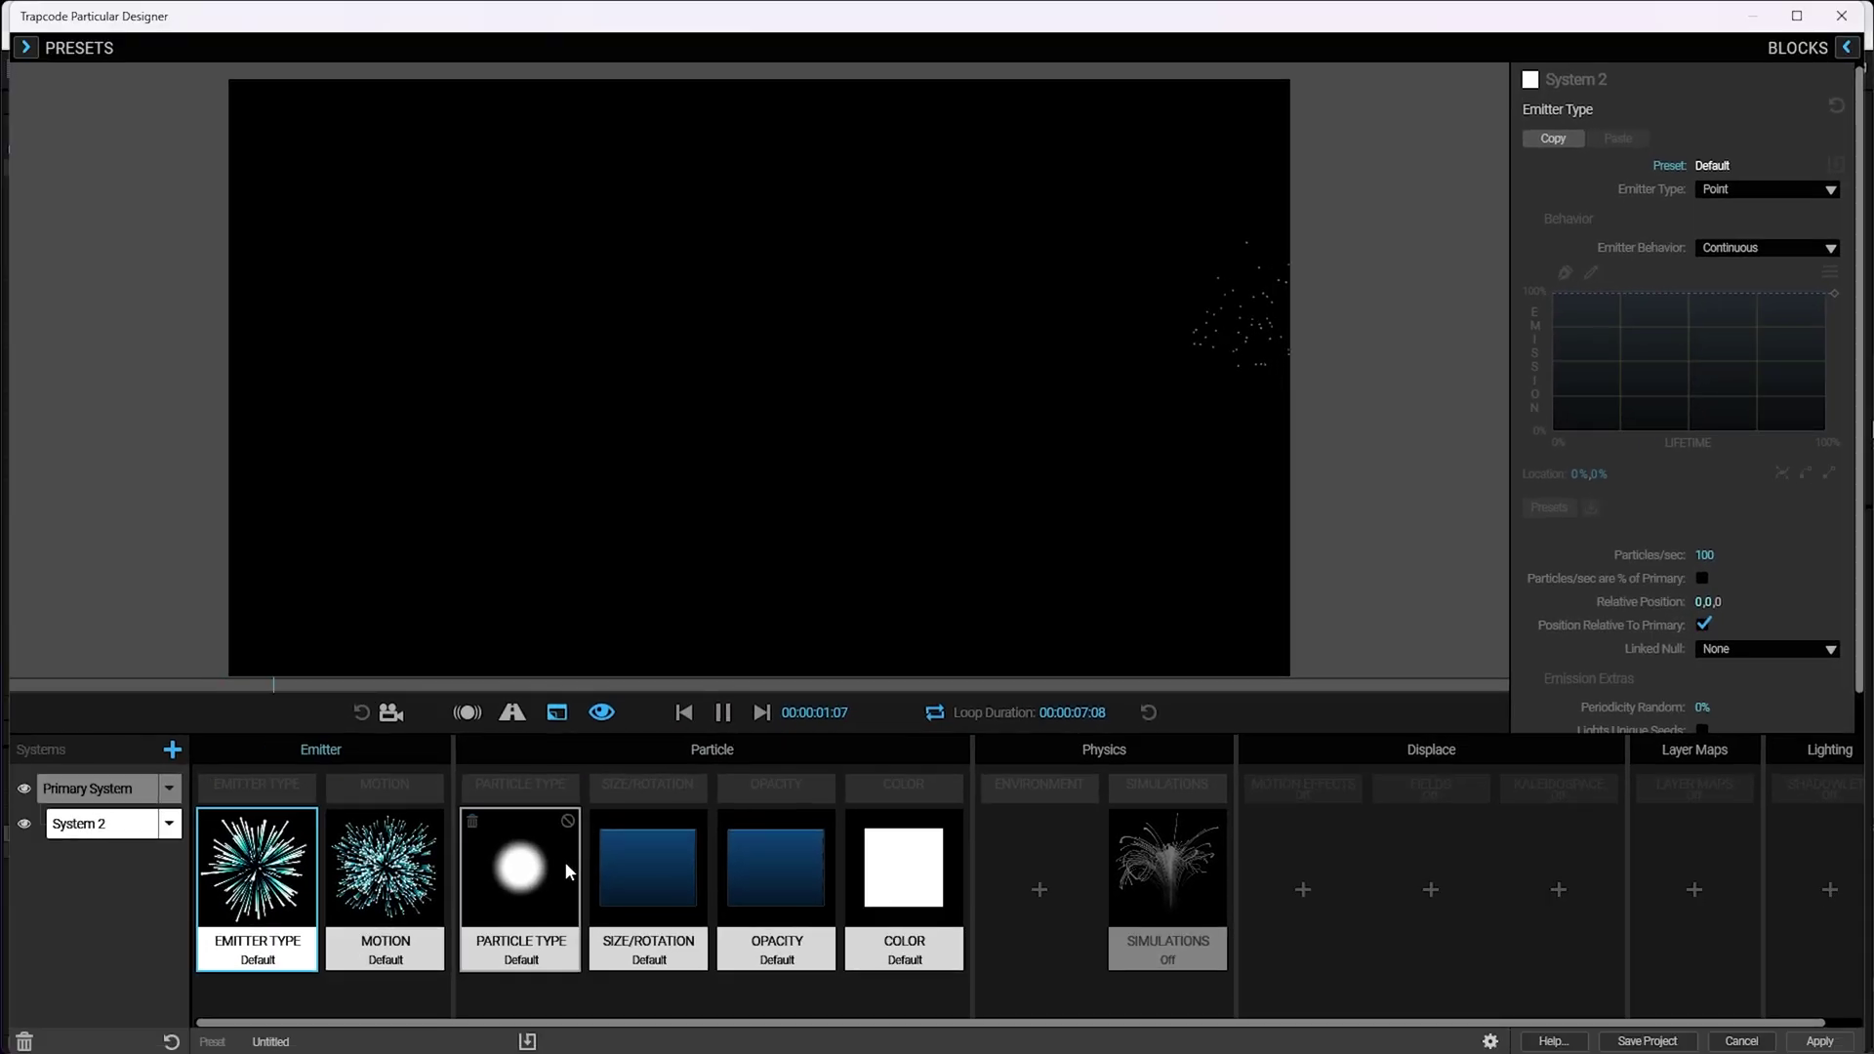
left_click(519, 872)
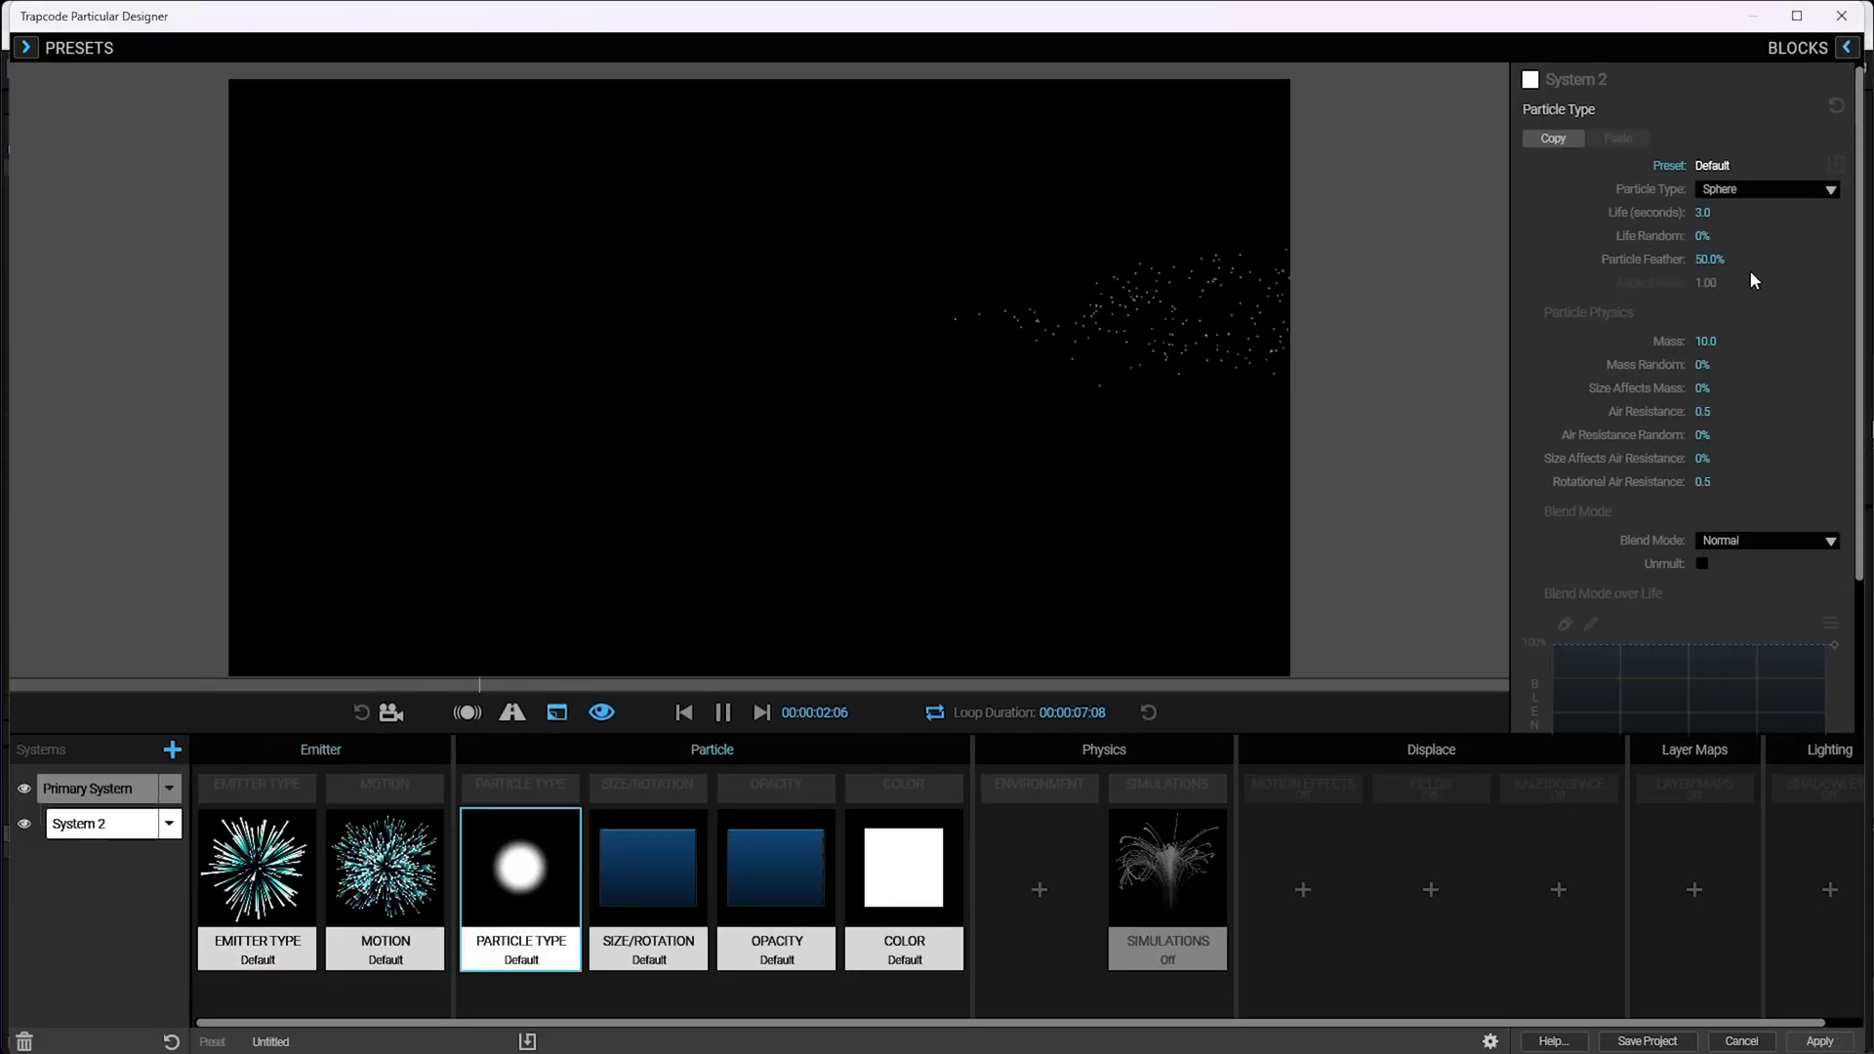
left_click(1714, 214)
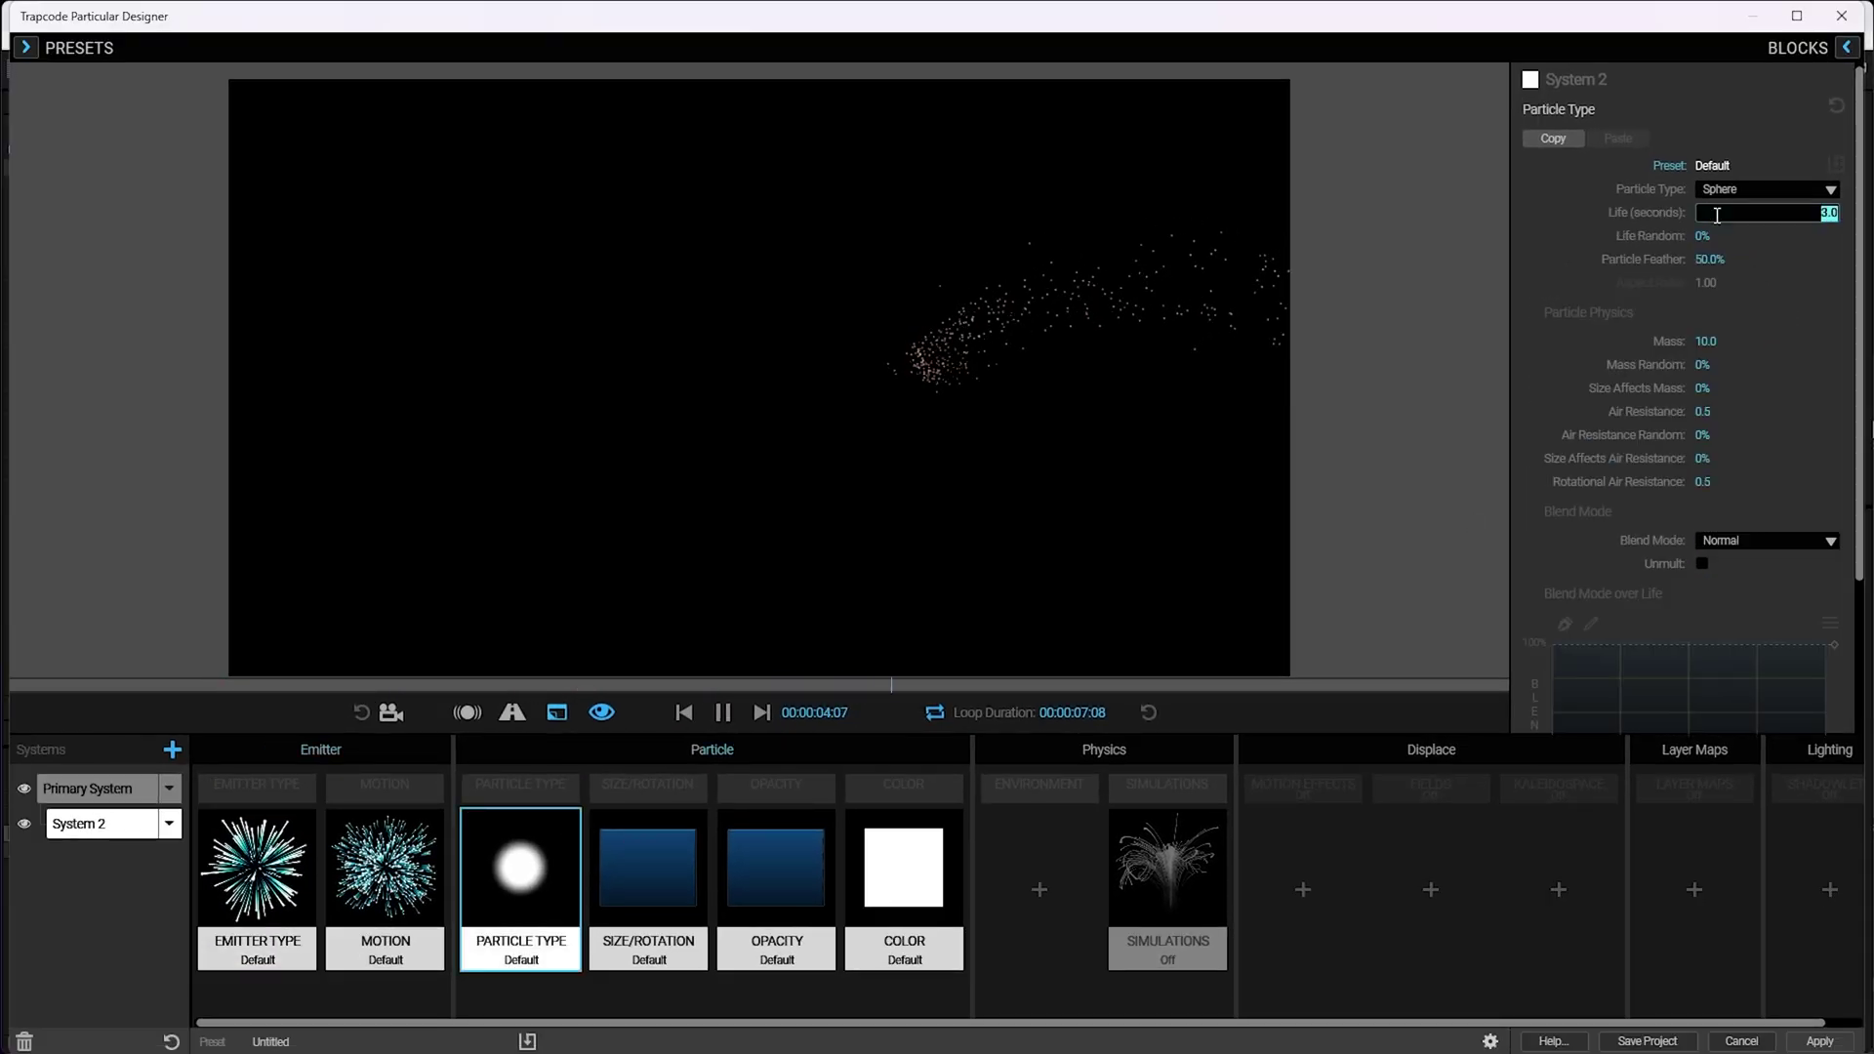
type(".5")
key("Return")
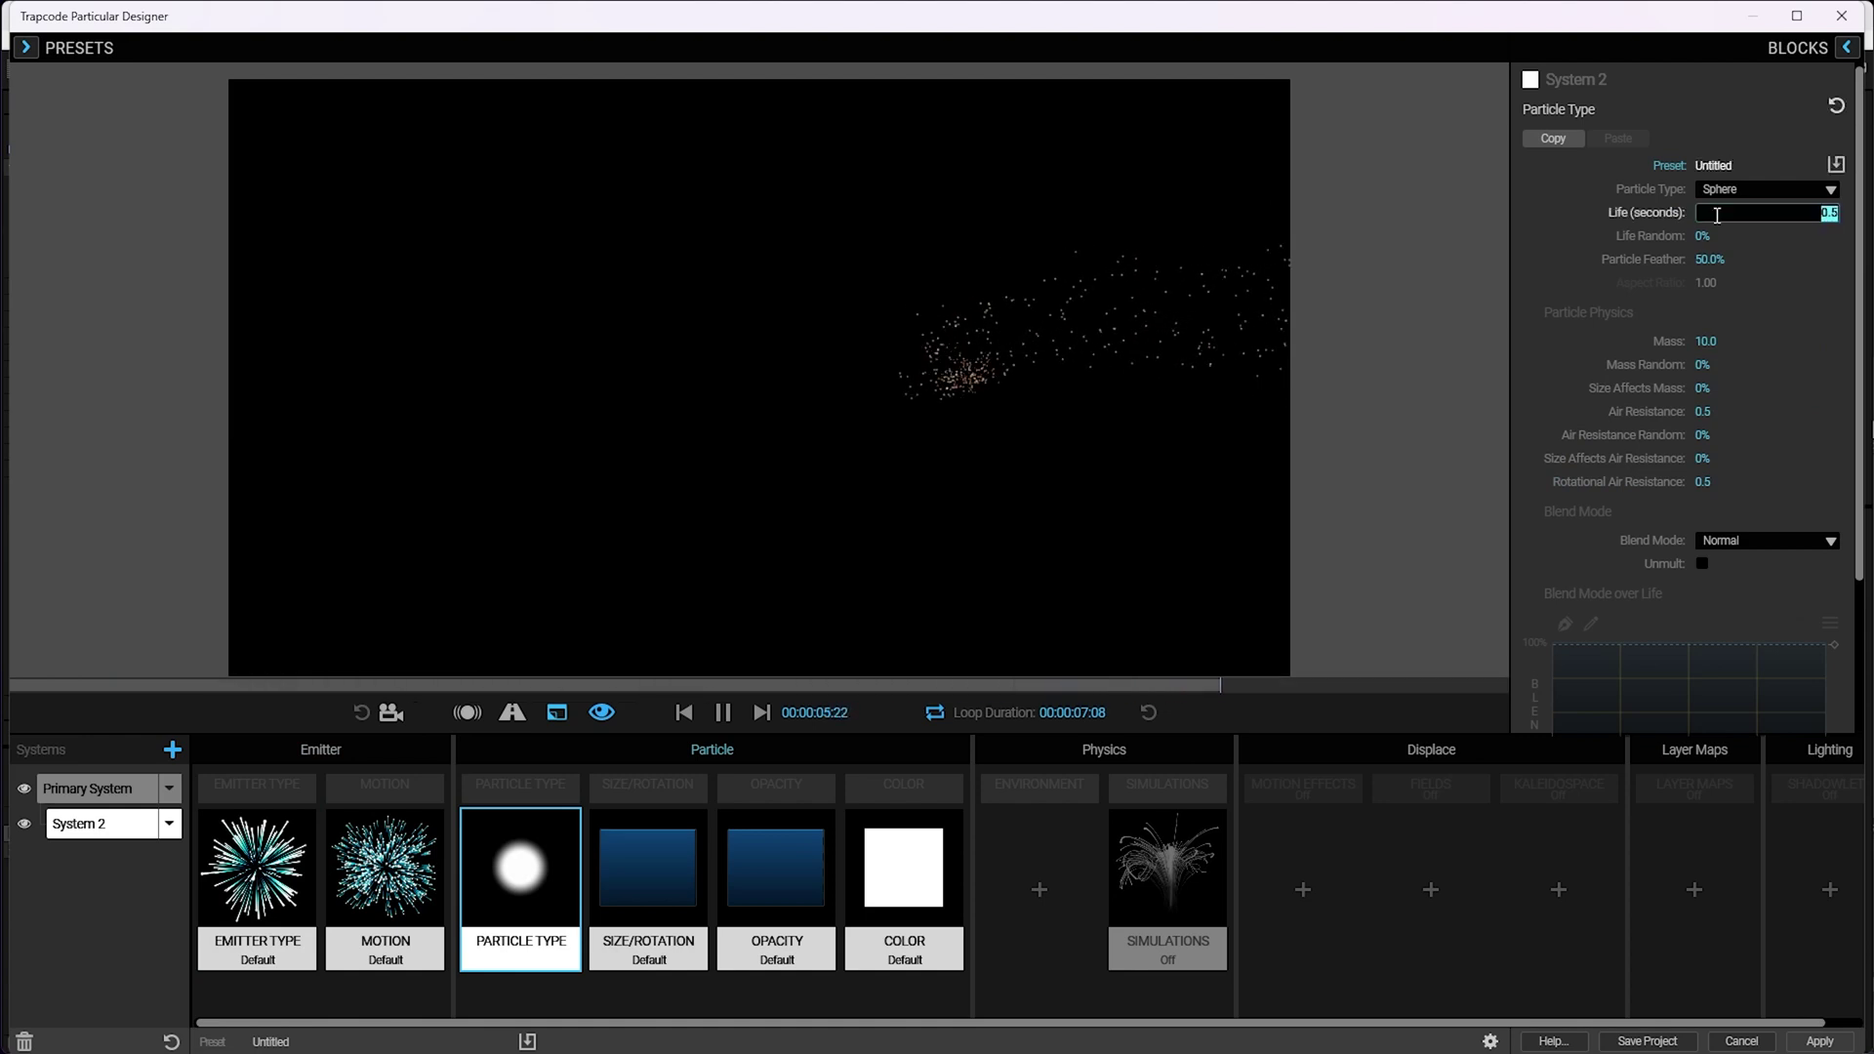
key("BackSpace")
type("2")
key("Return")
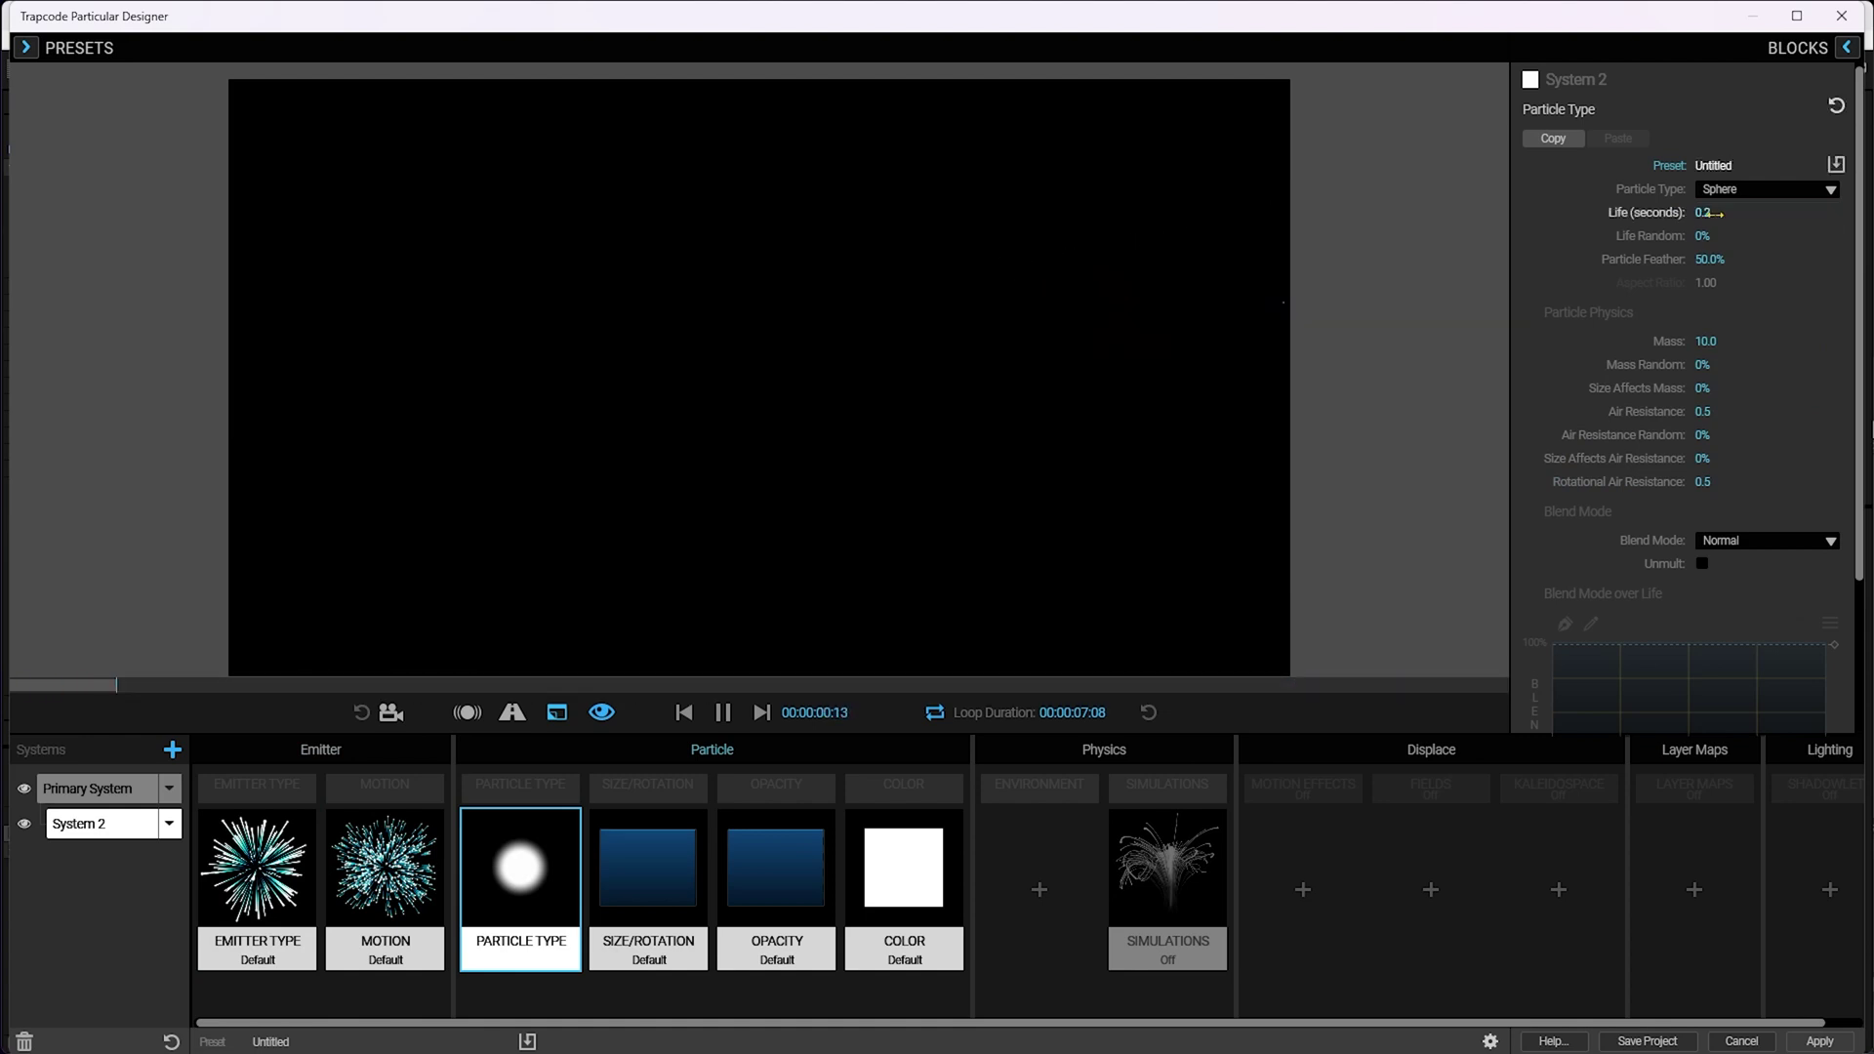
- Set System 2's Life Random to 50%
left_click(1707, 214)
key("Tab")
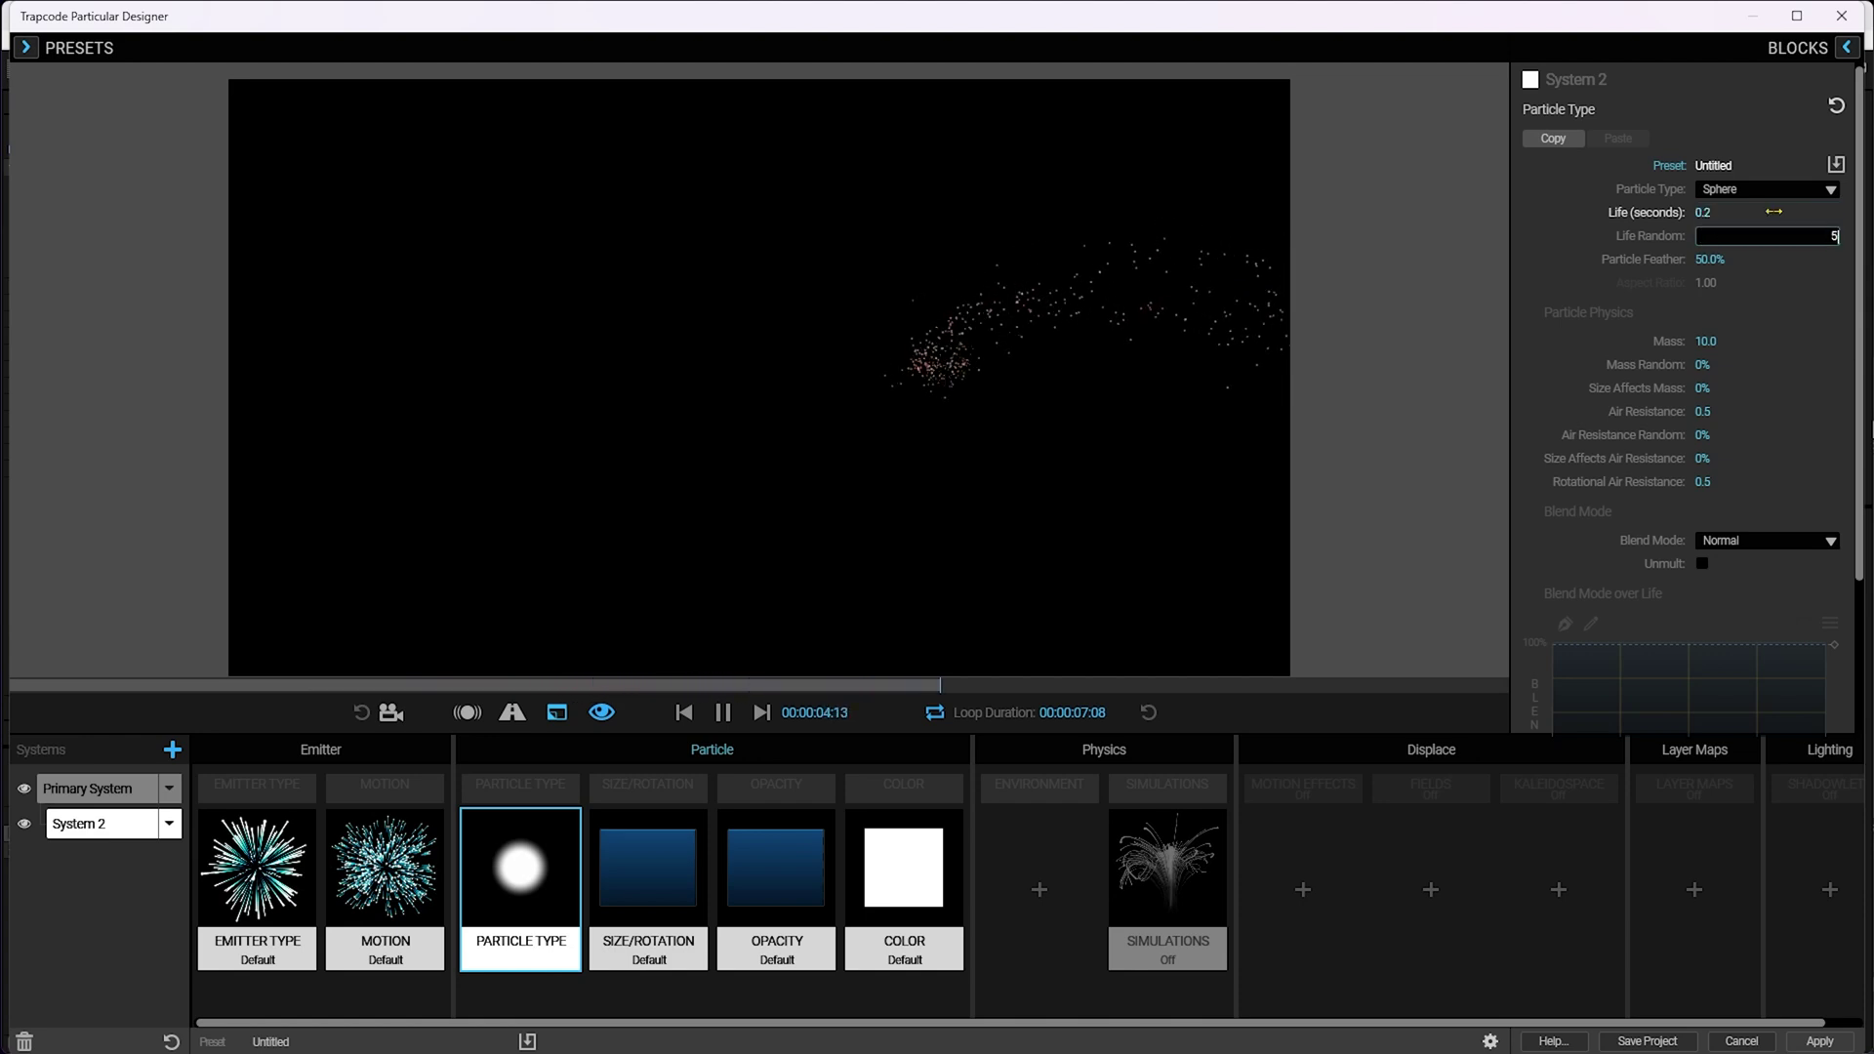
type("50")
key("Return")
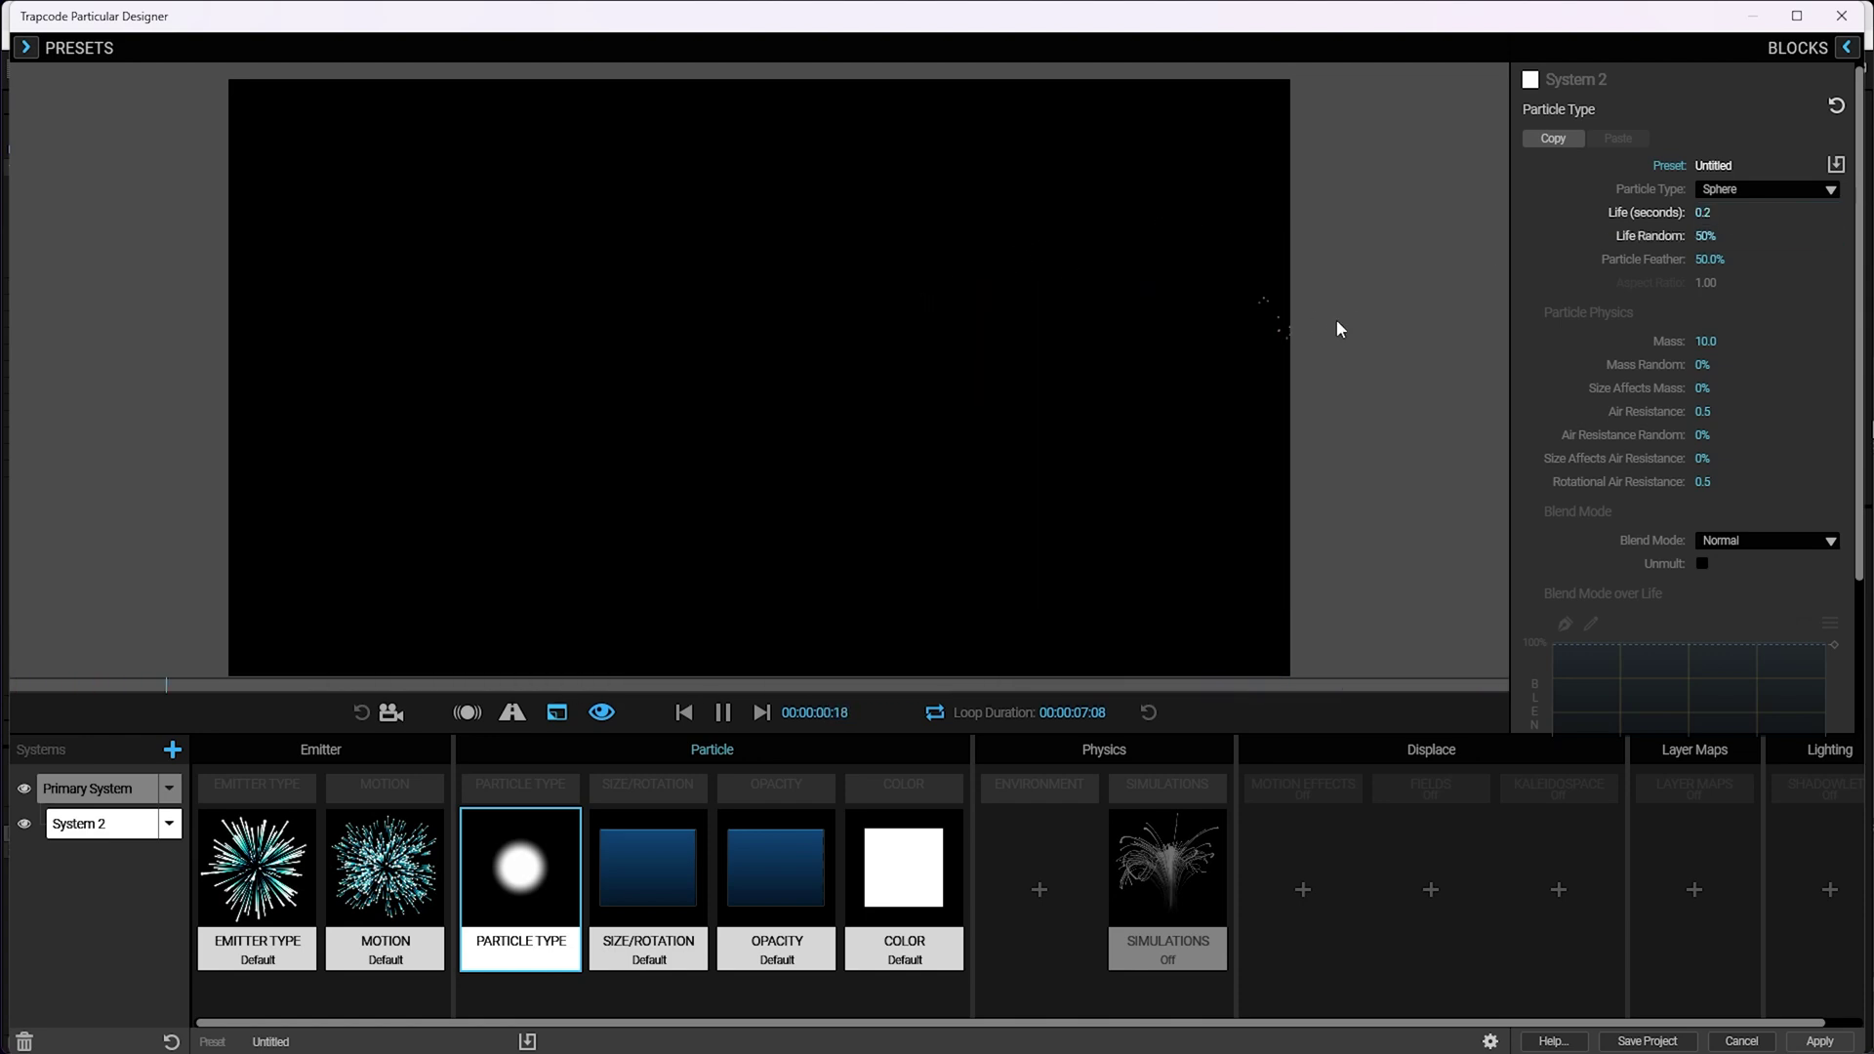
- Set System 2's Emitter Type to Emit from Parent
left_click(283, 885)
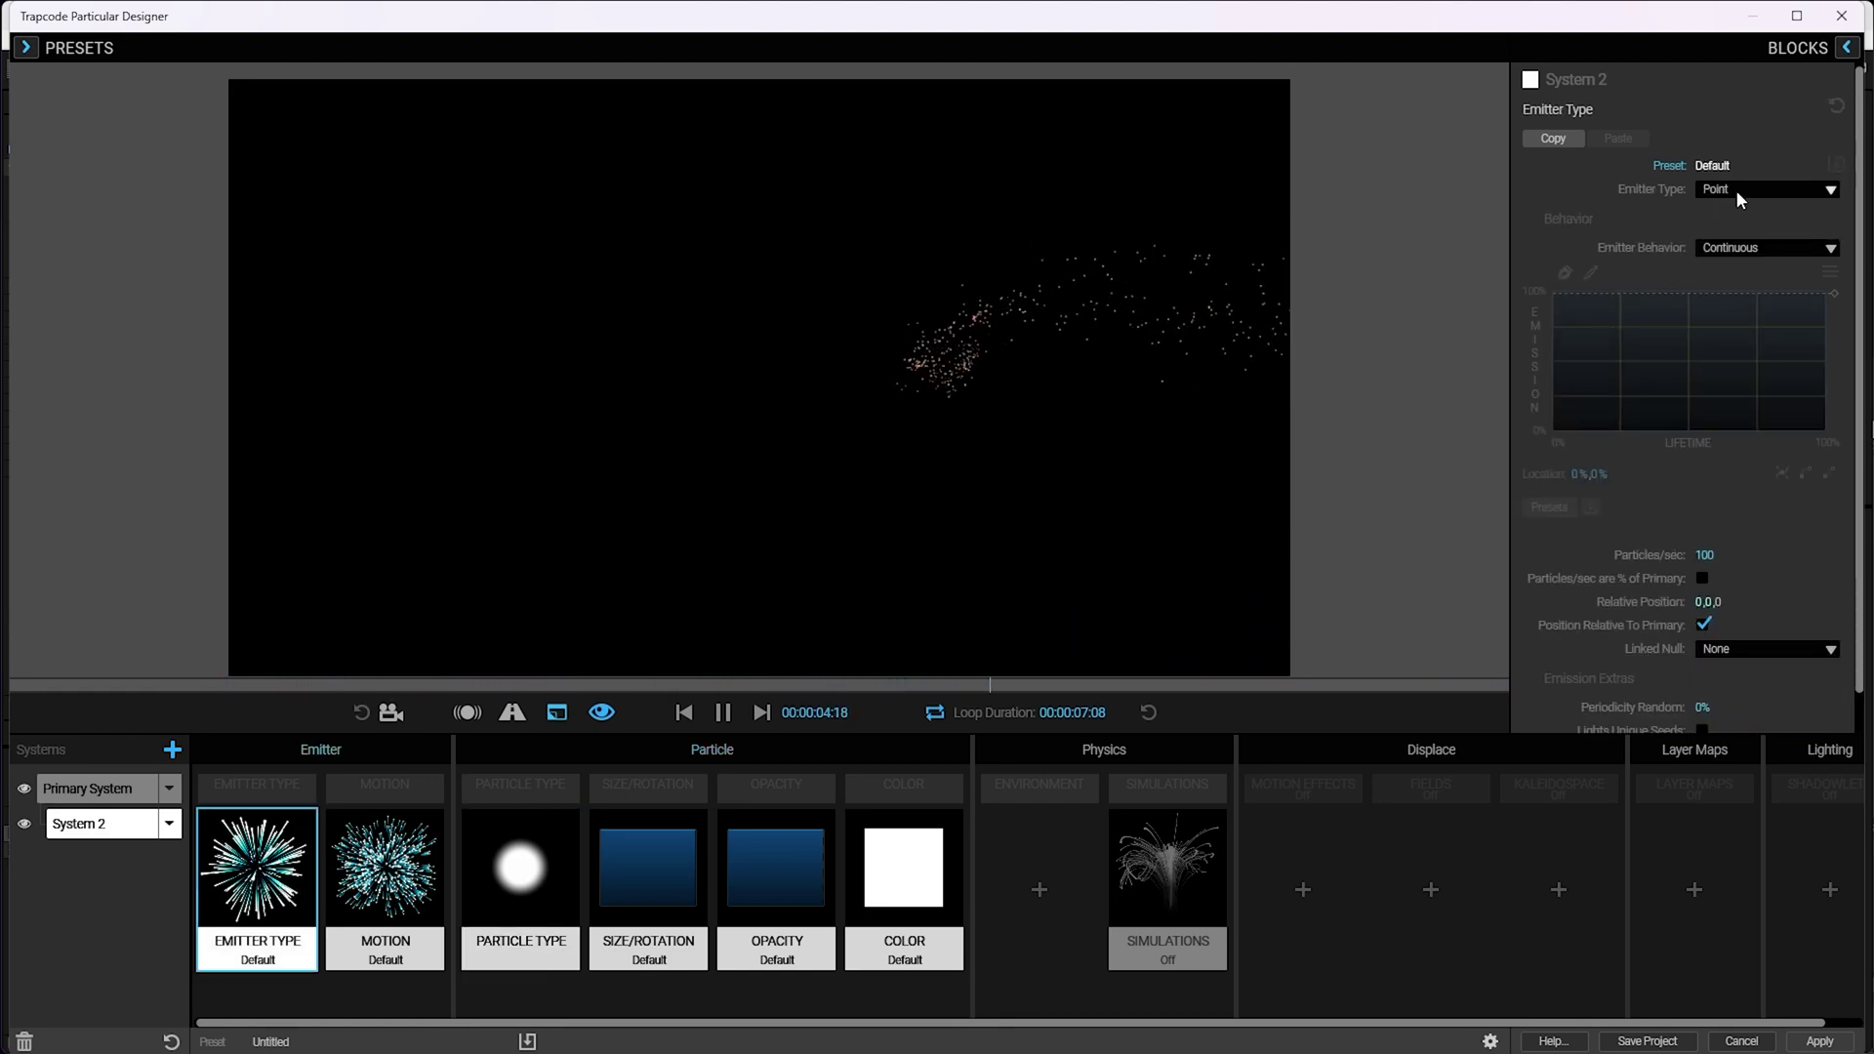
left_click(1734, 188)
left_click(1763, 361)
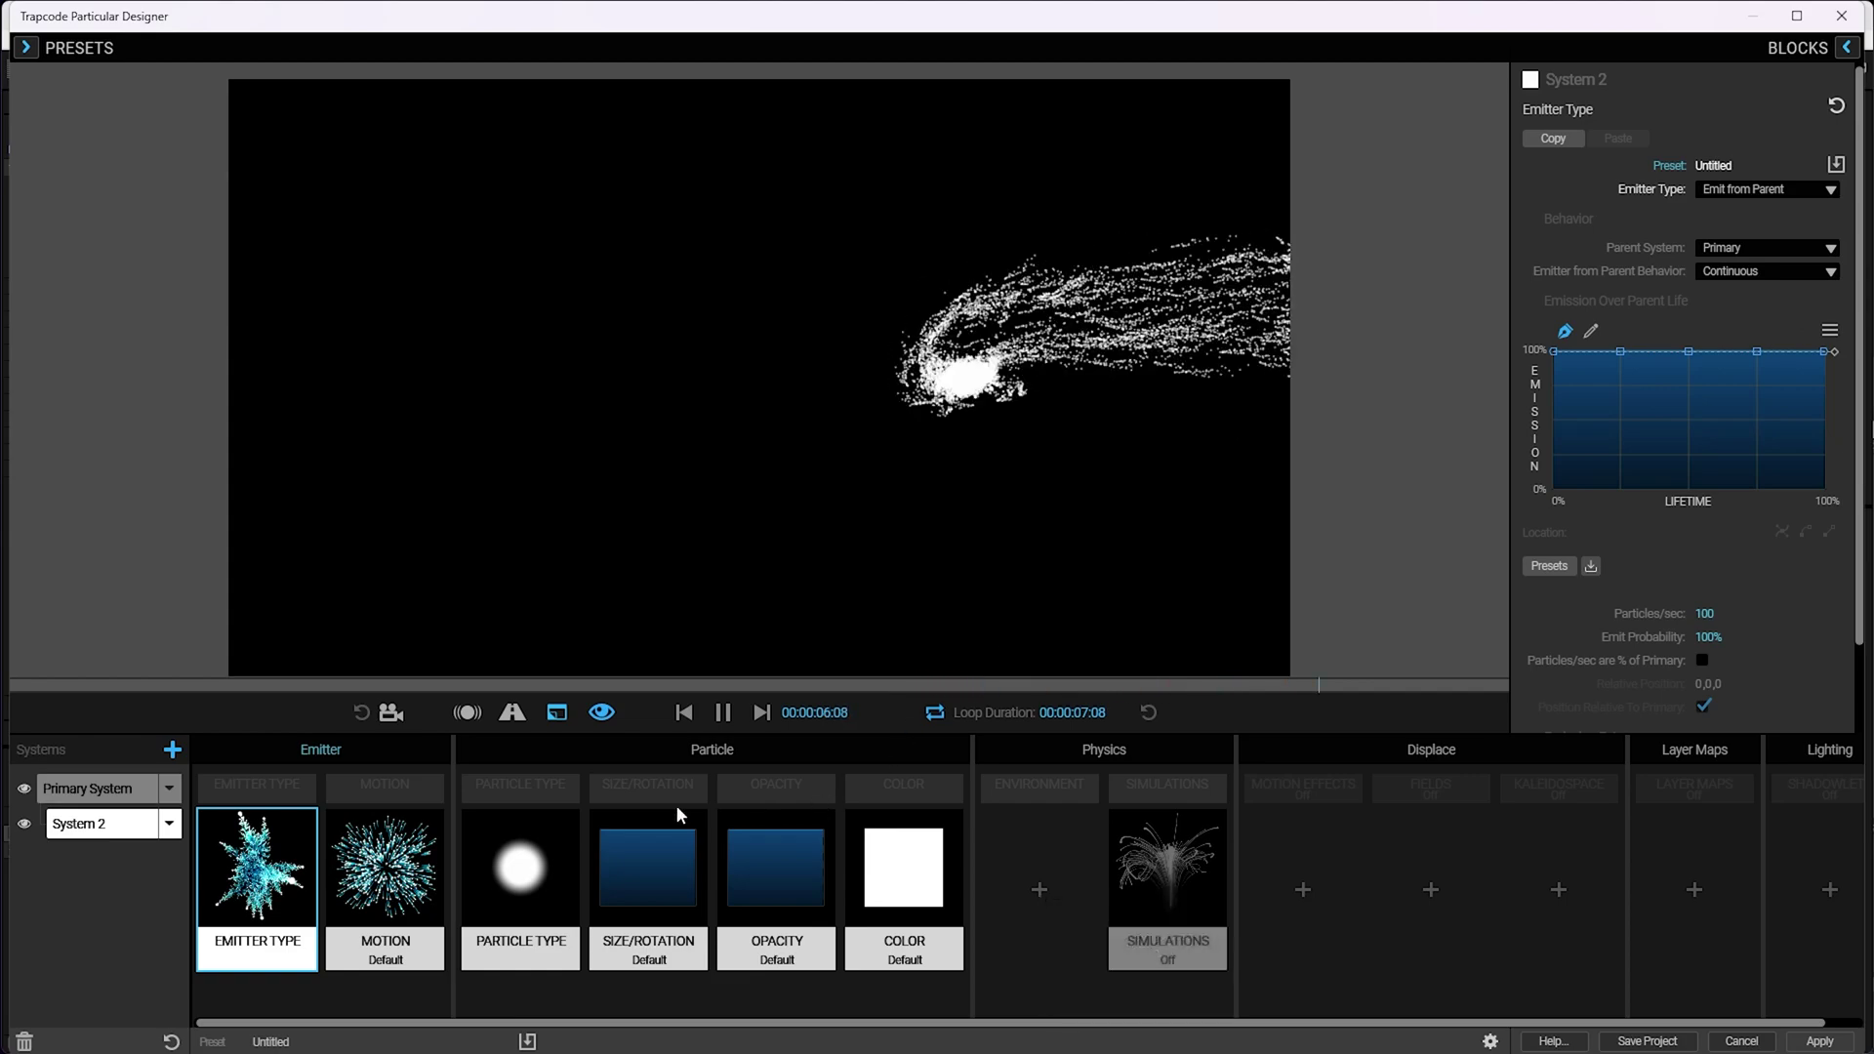
- Set System 2's Air Resistance to 2.0 in its Particle Type settings
left_click(362, 891)
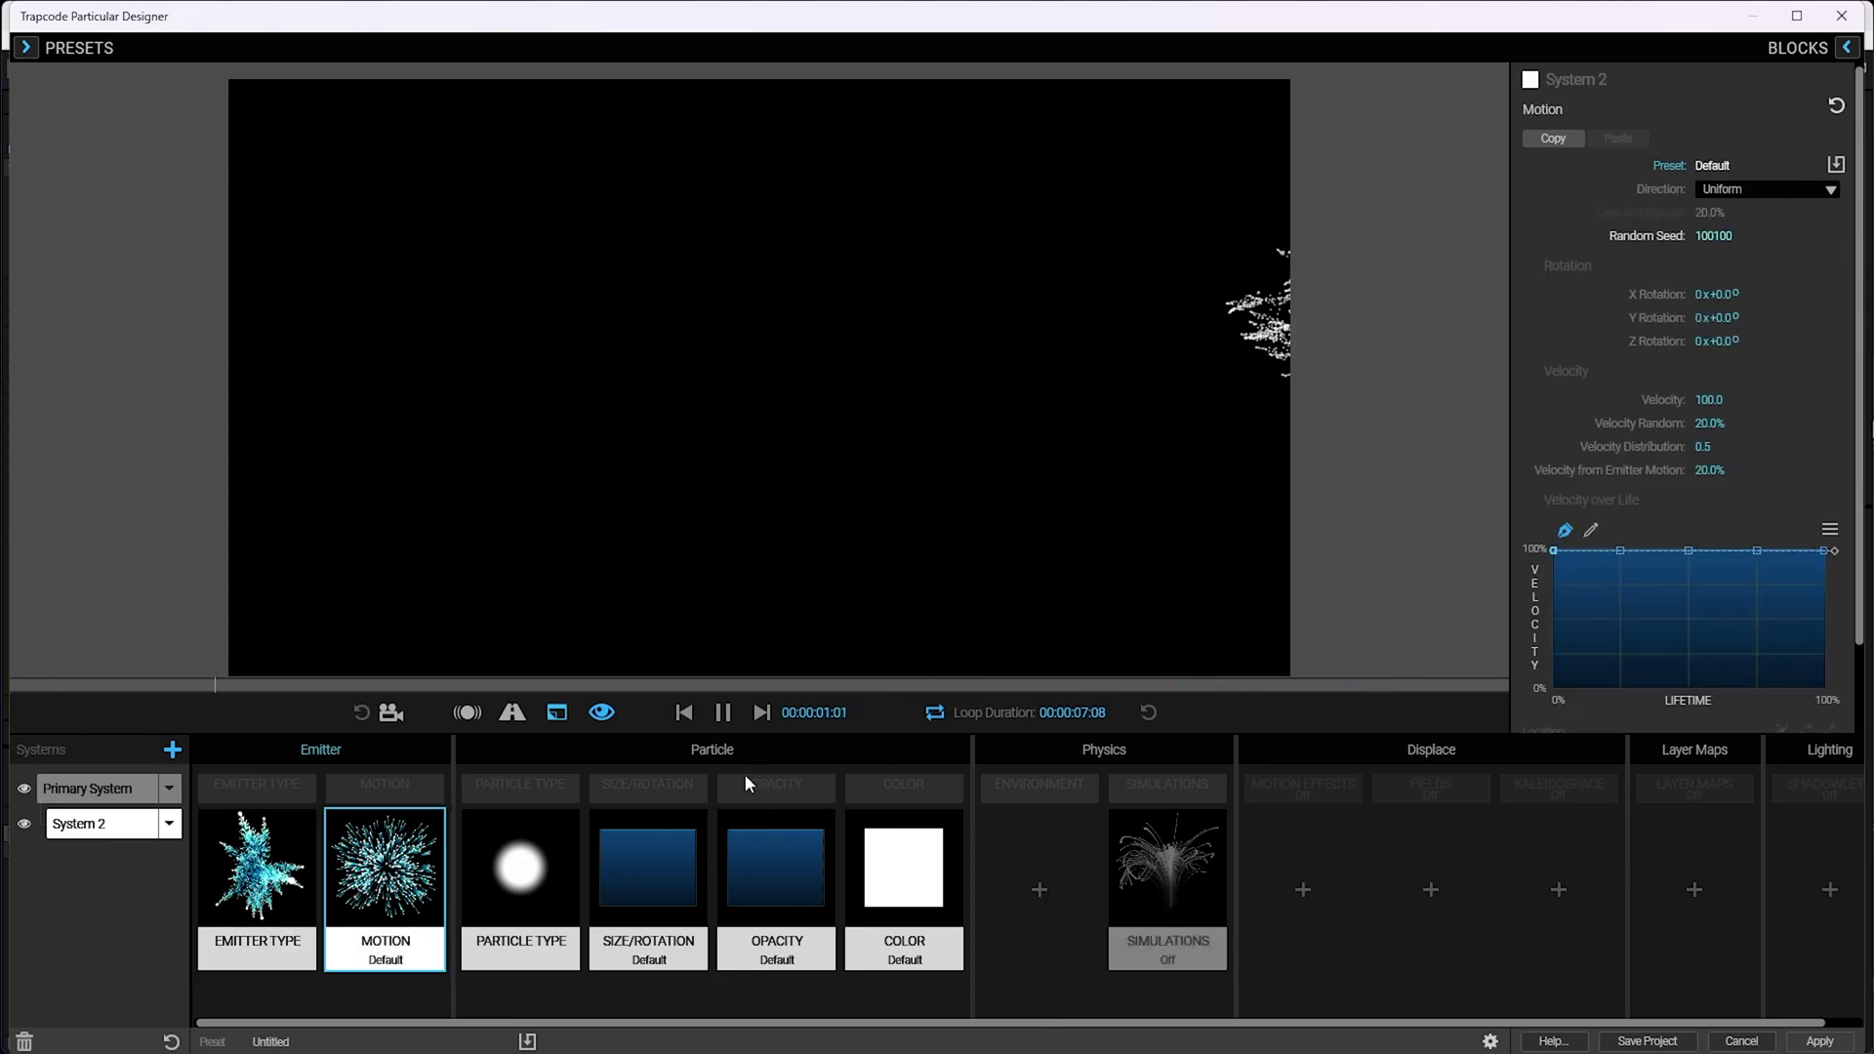
left_click(542, 877)
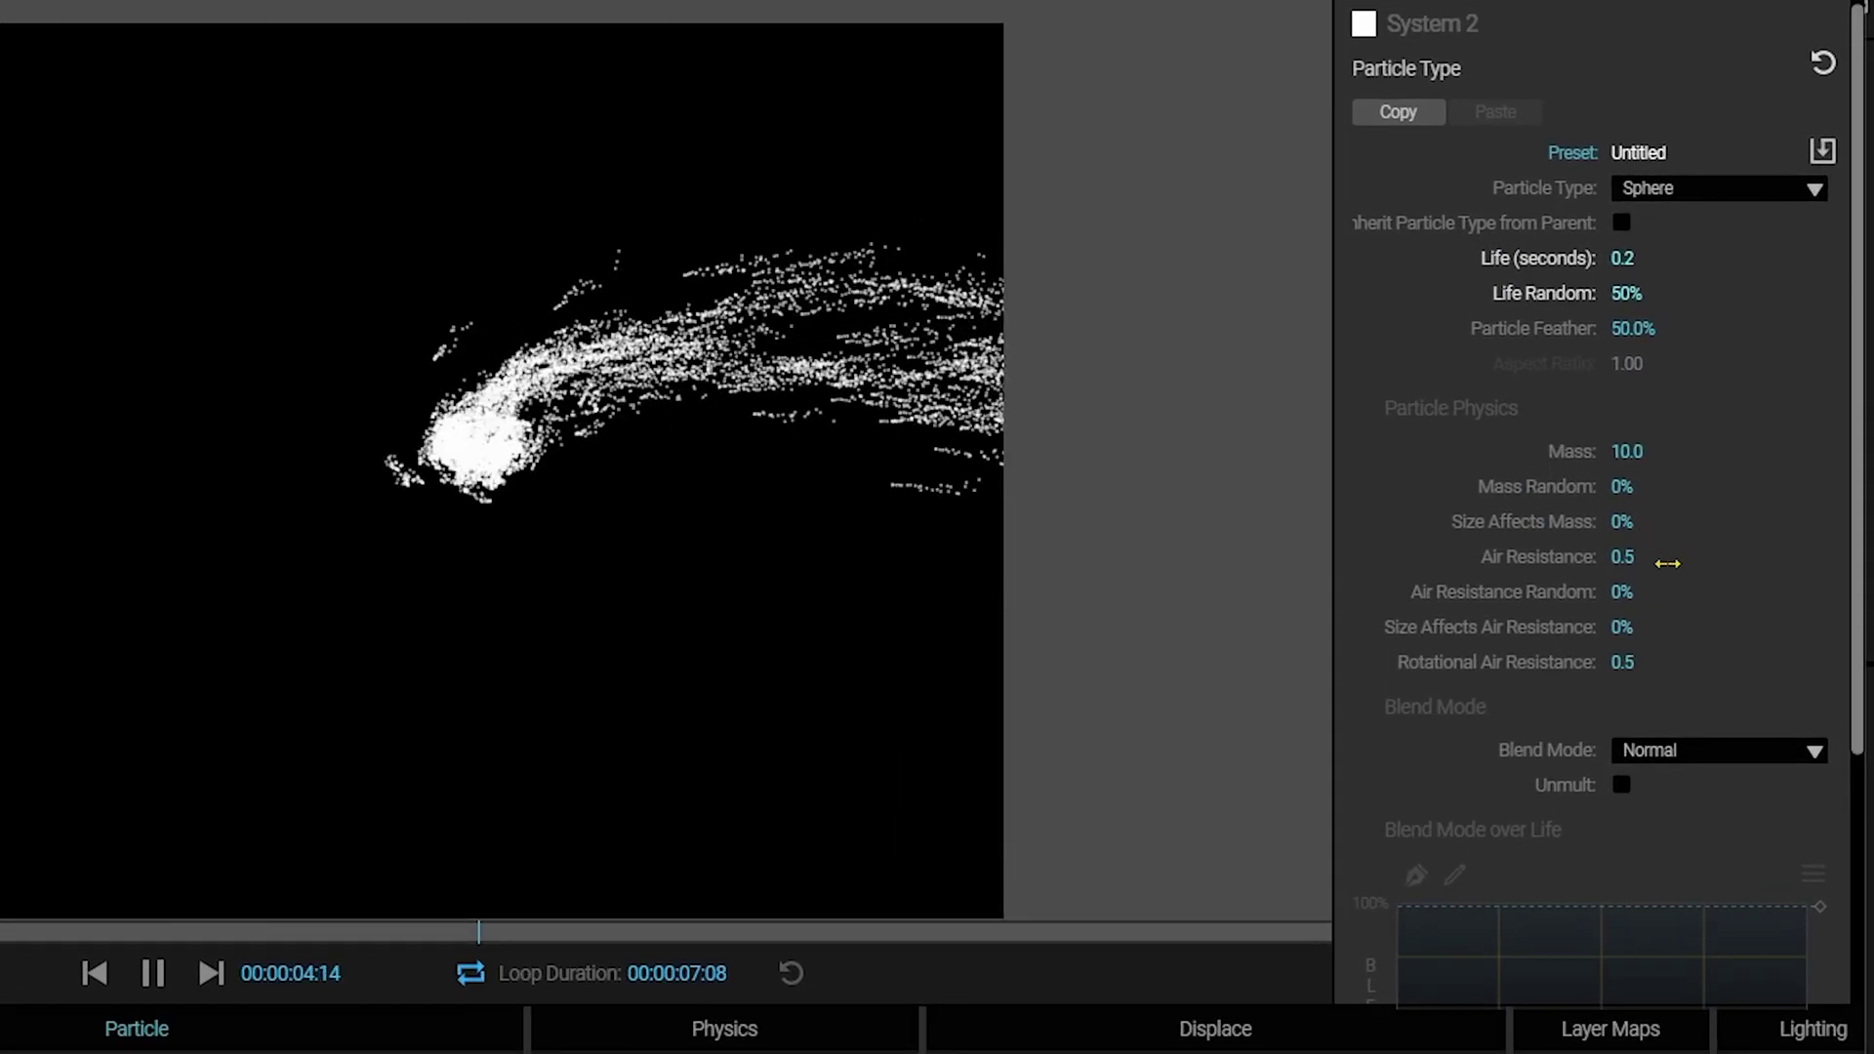
left_click(1648, 558)
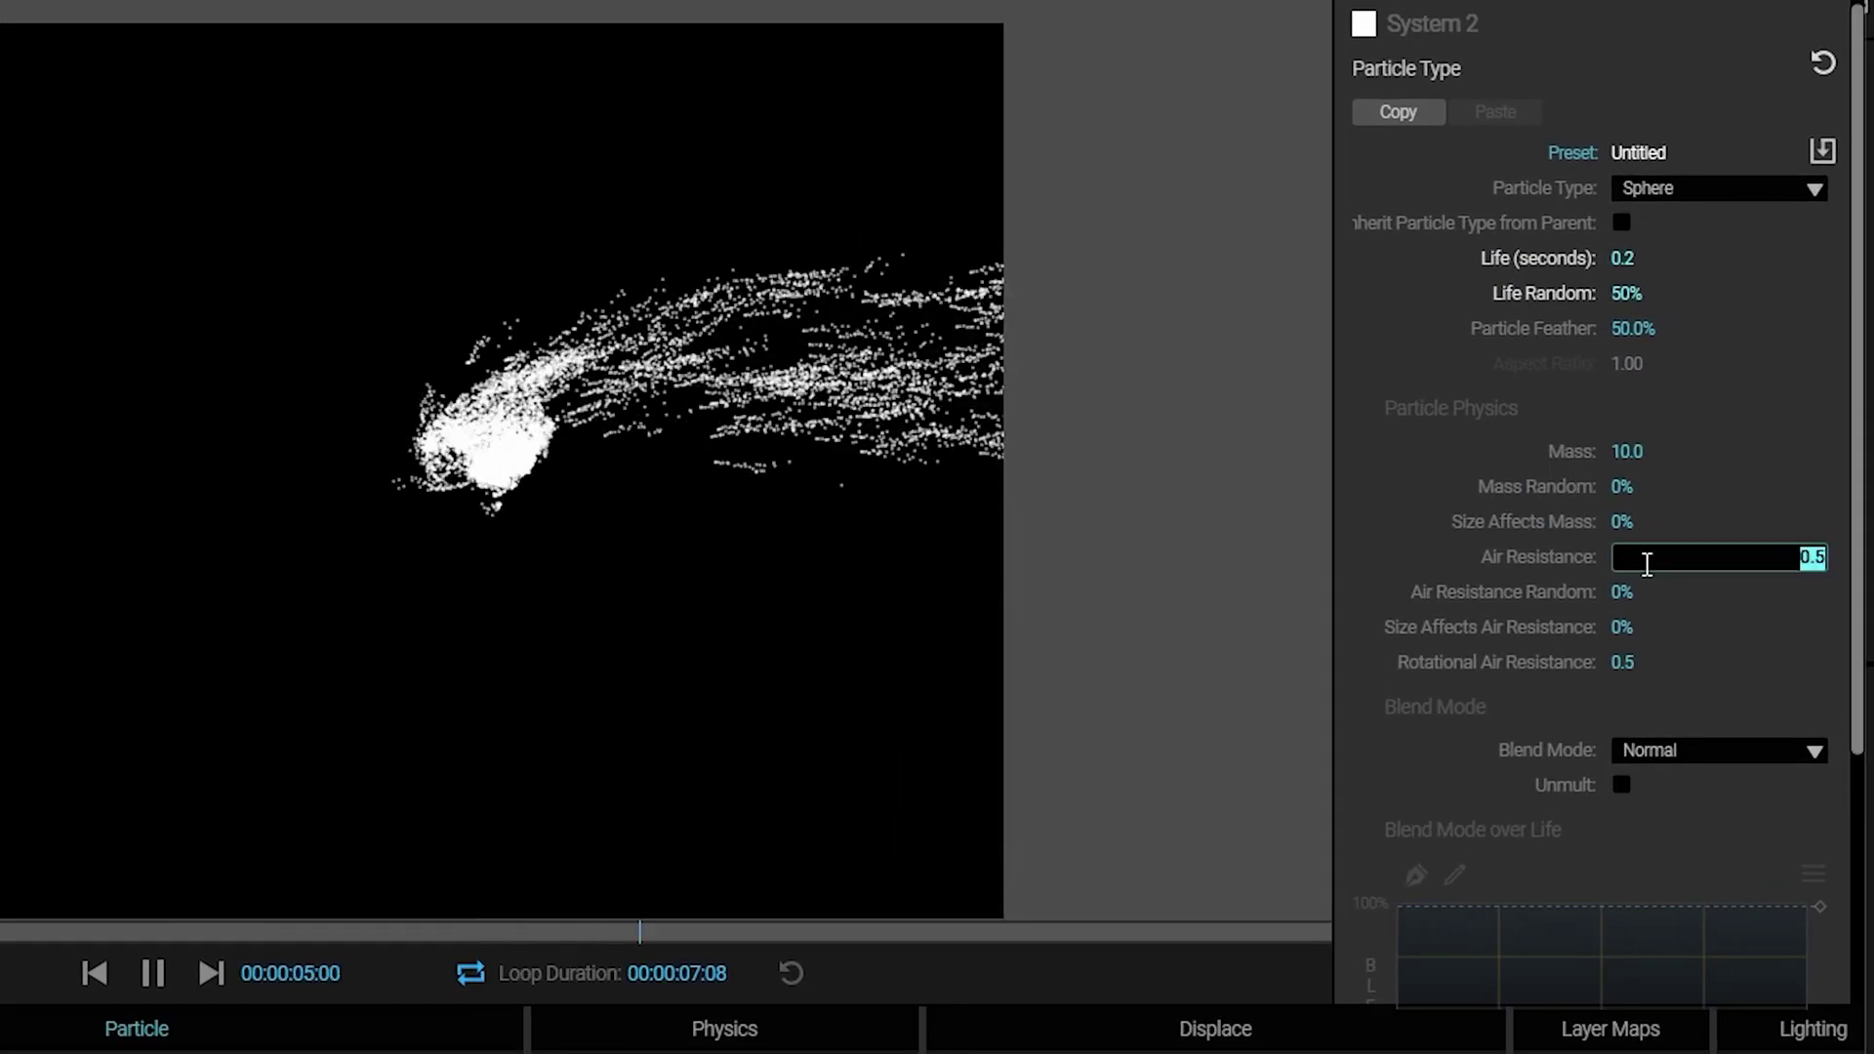
type("2.0")
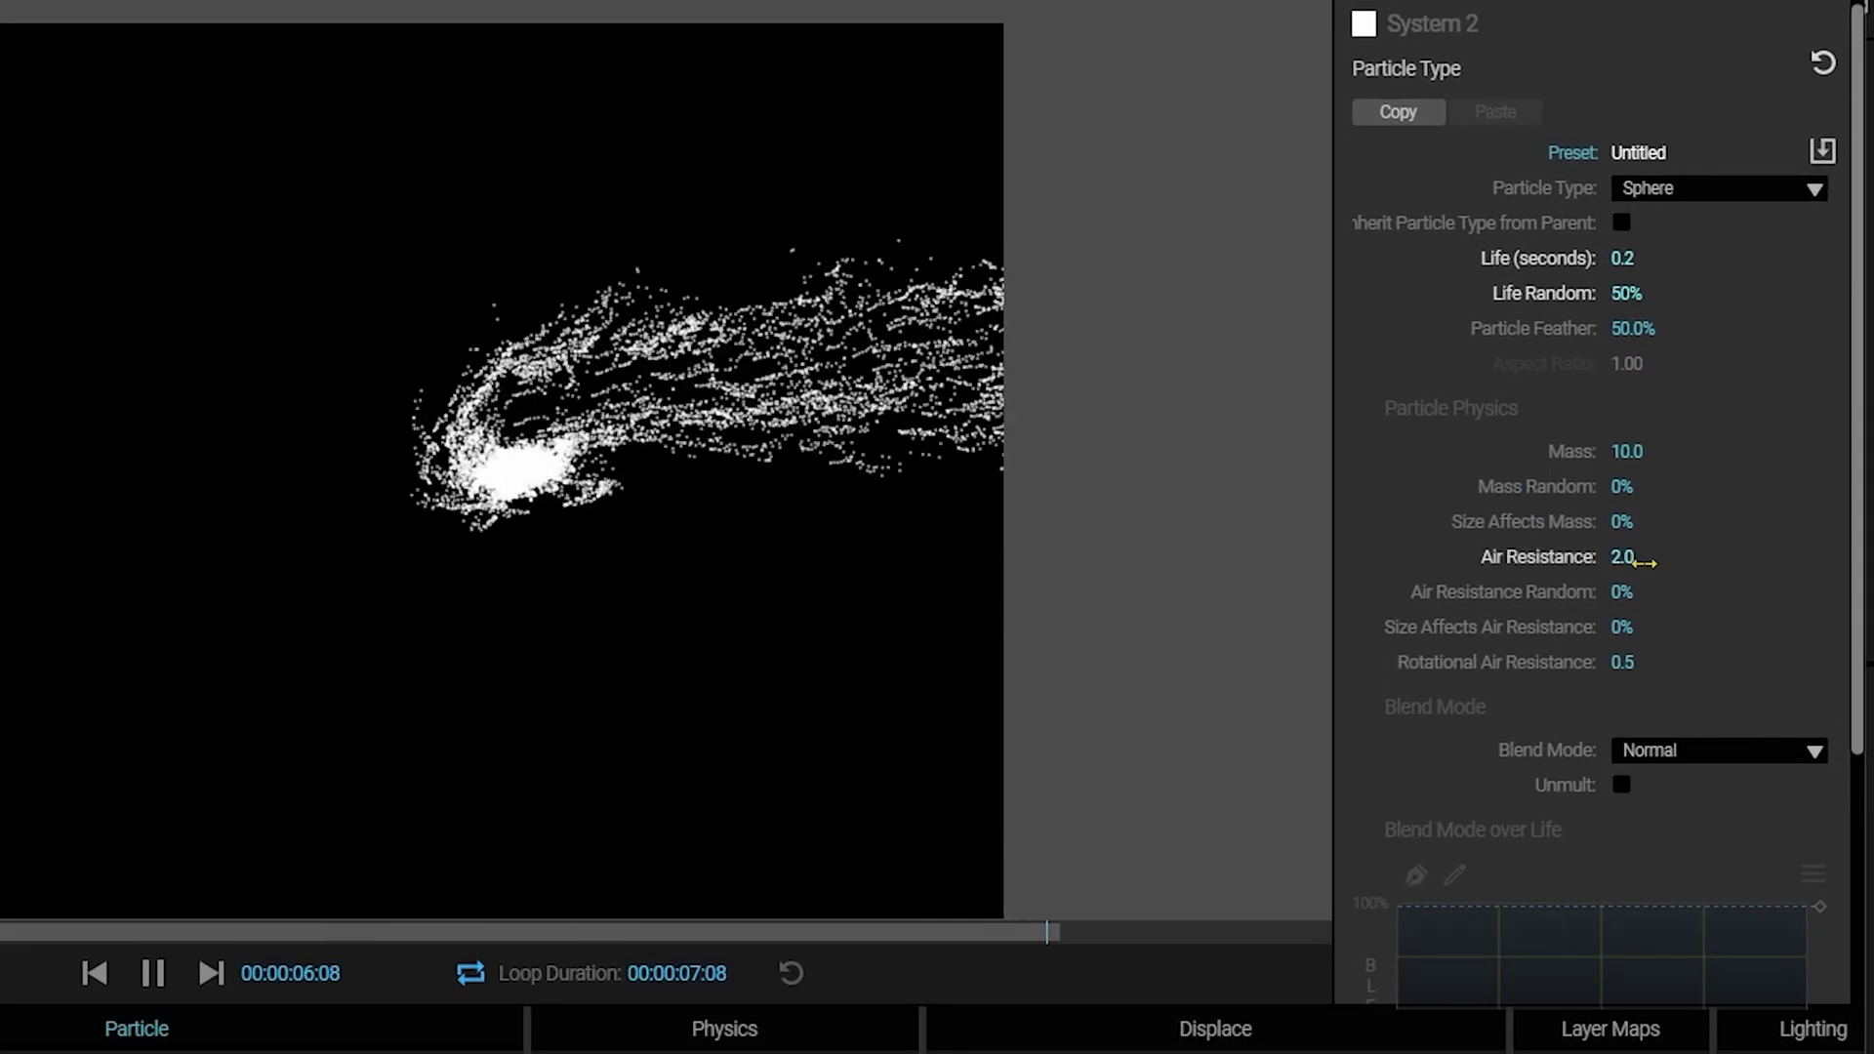
key("Return")
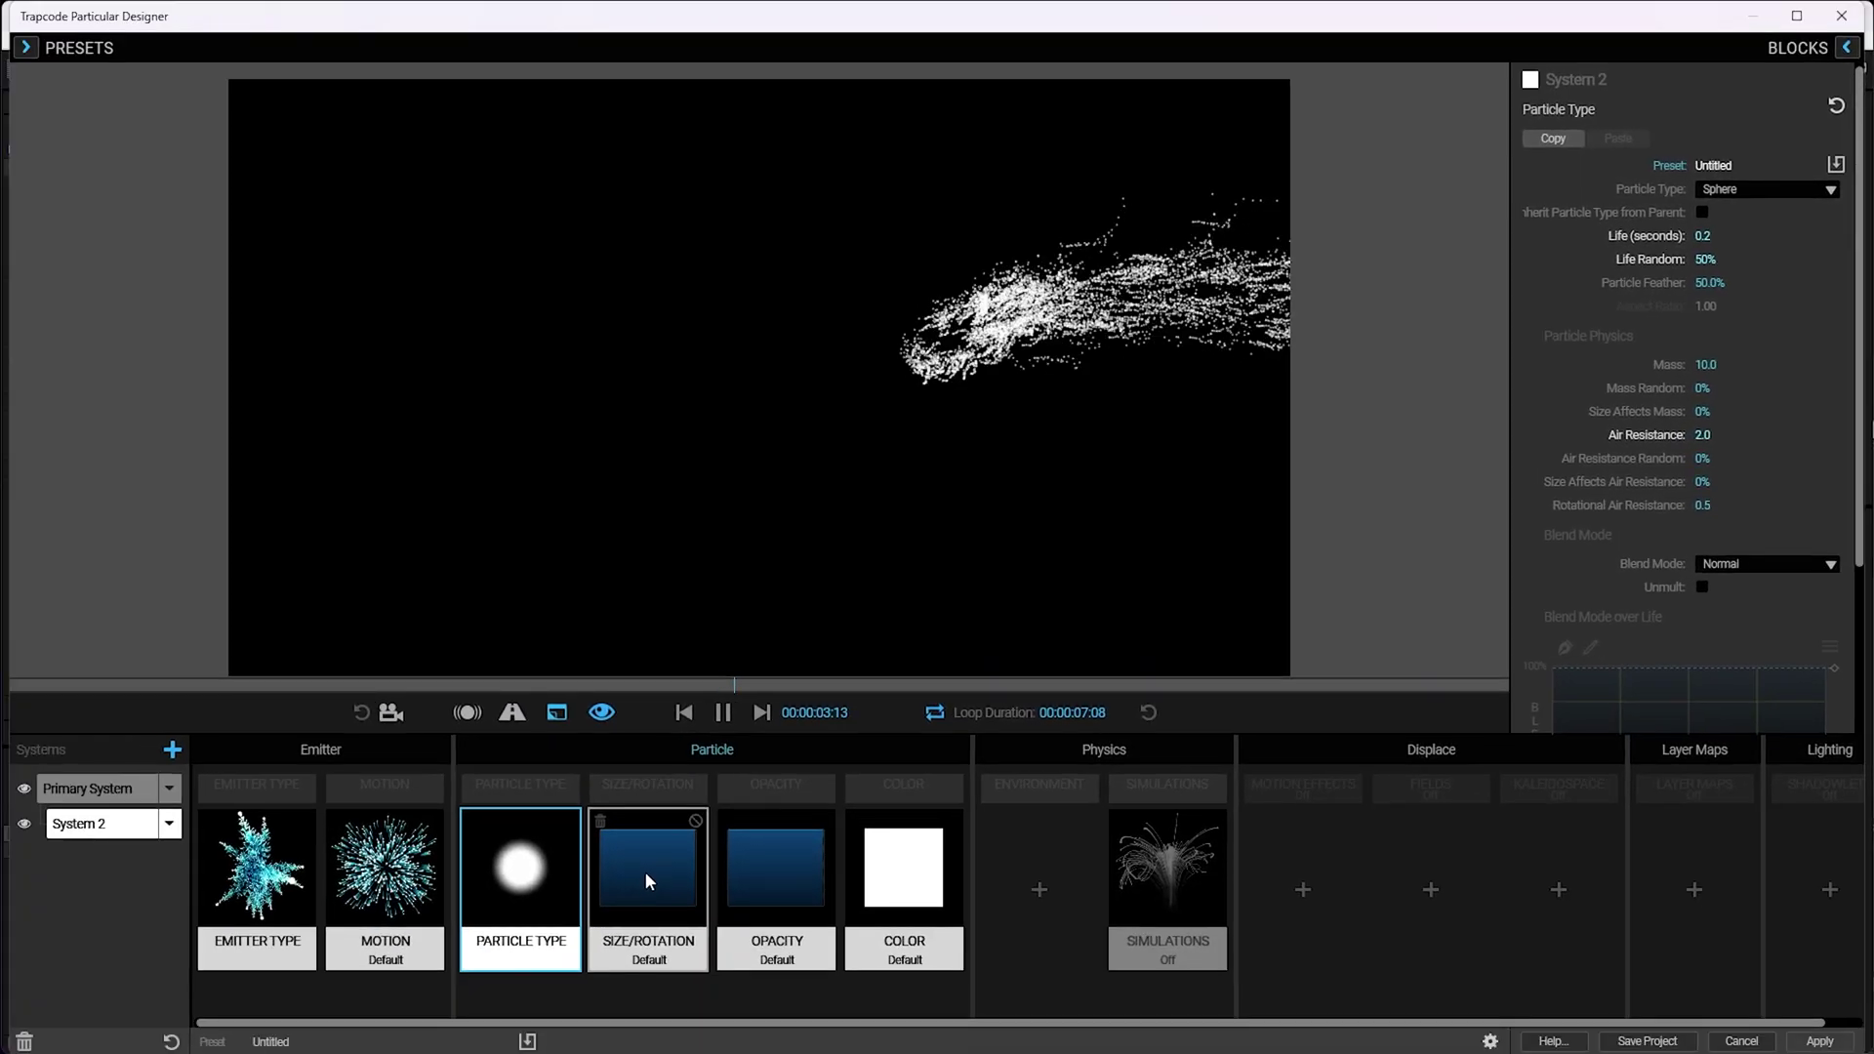
- Set System 2's Size to 2.0 with 70% Size Random, and Size Affects Mass to 80%
left_click(645, 871)
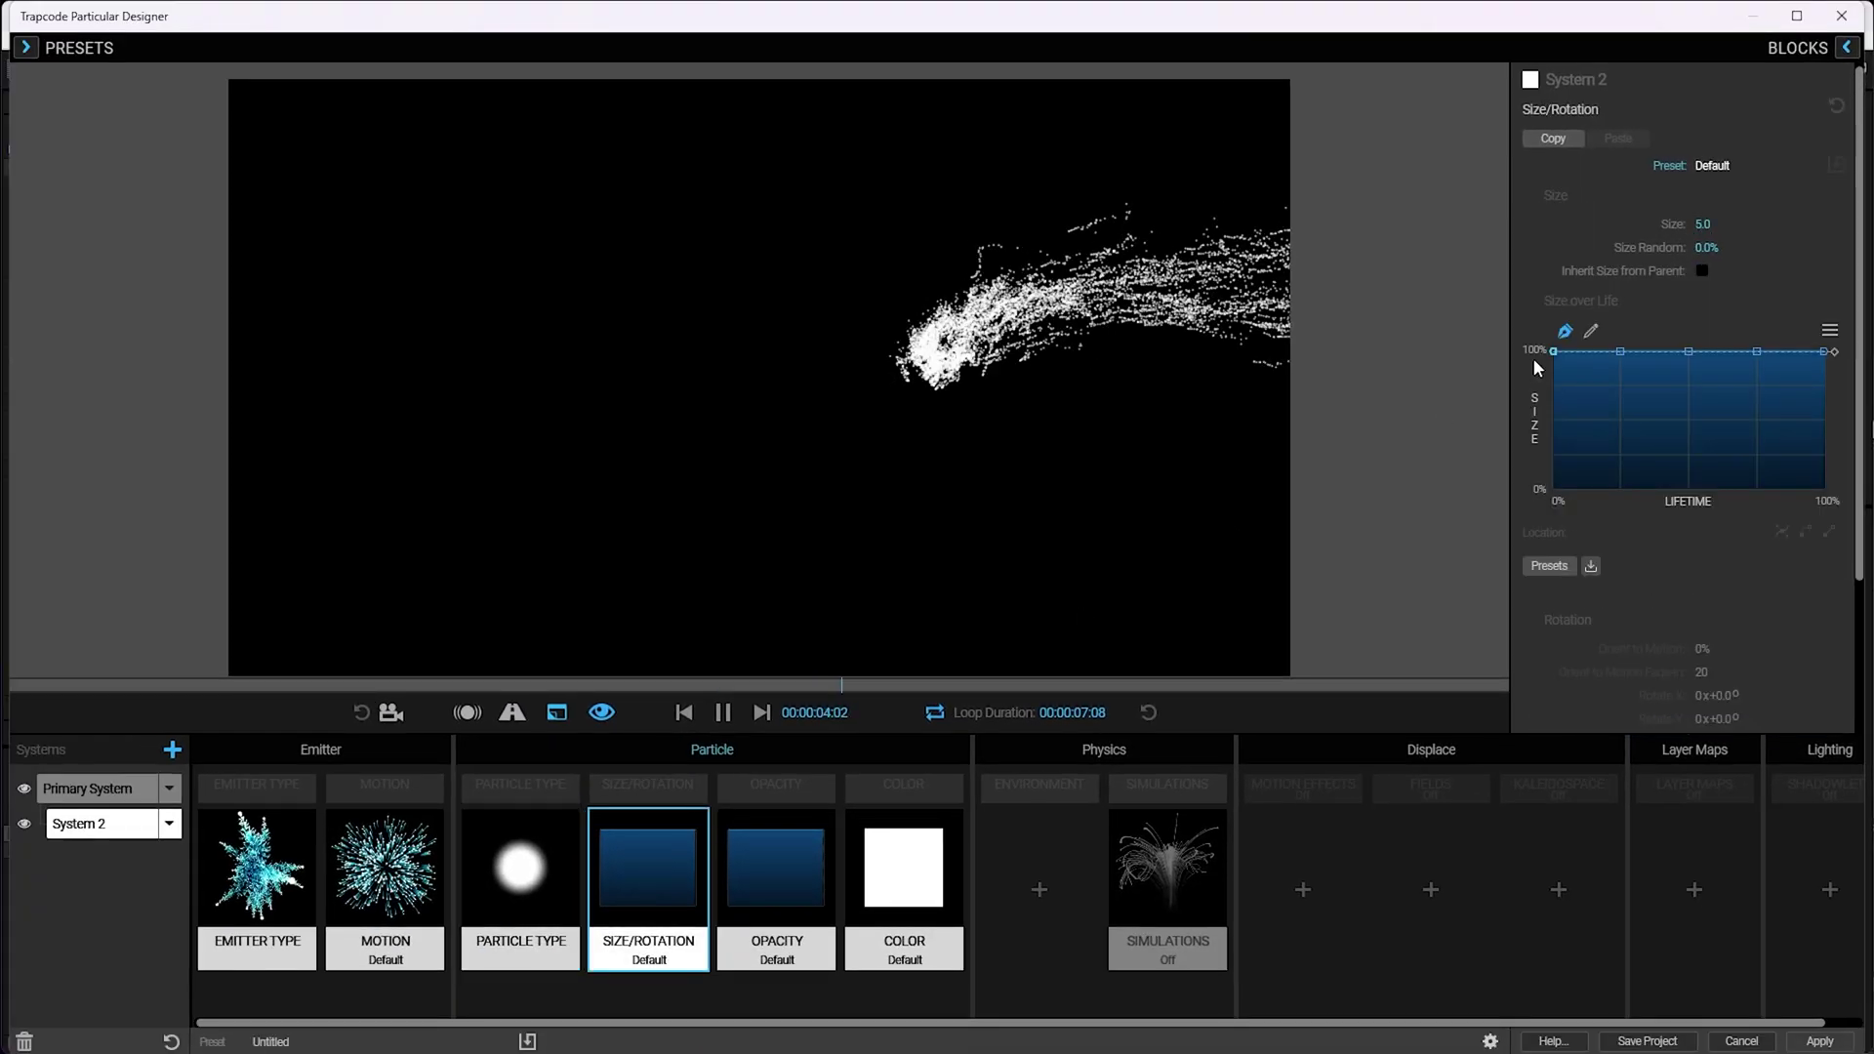
left_click(1703, 224)
type("2")
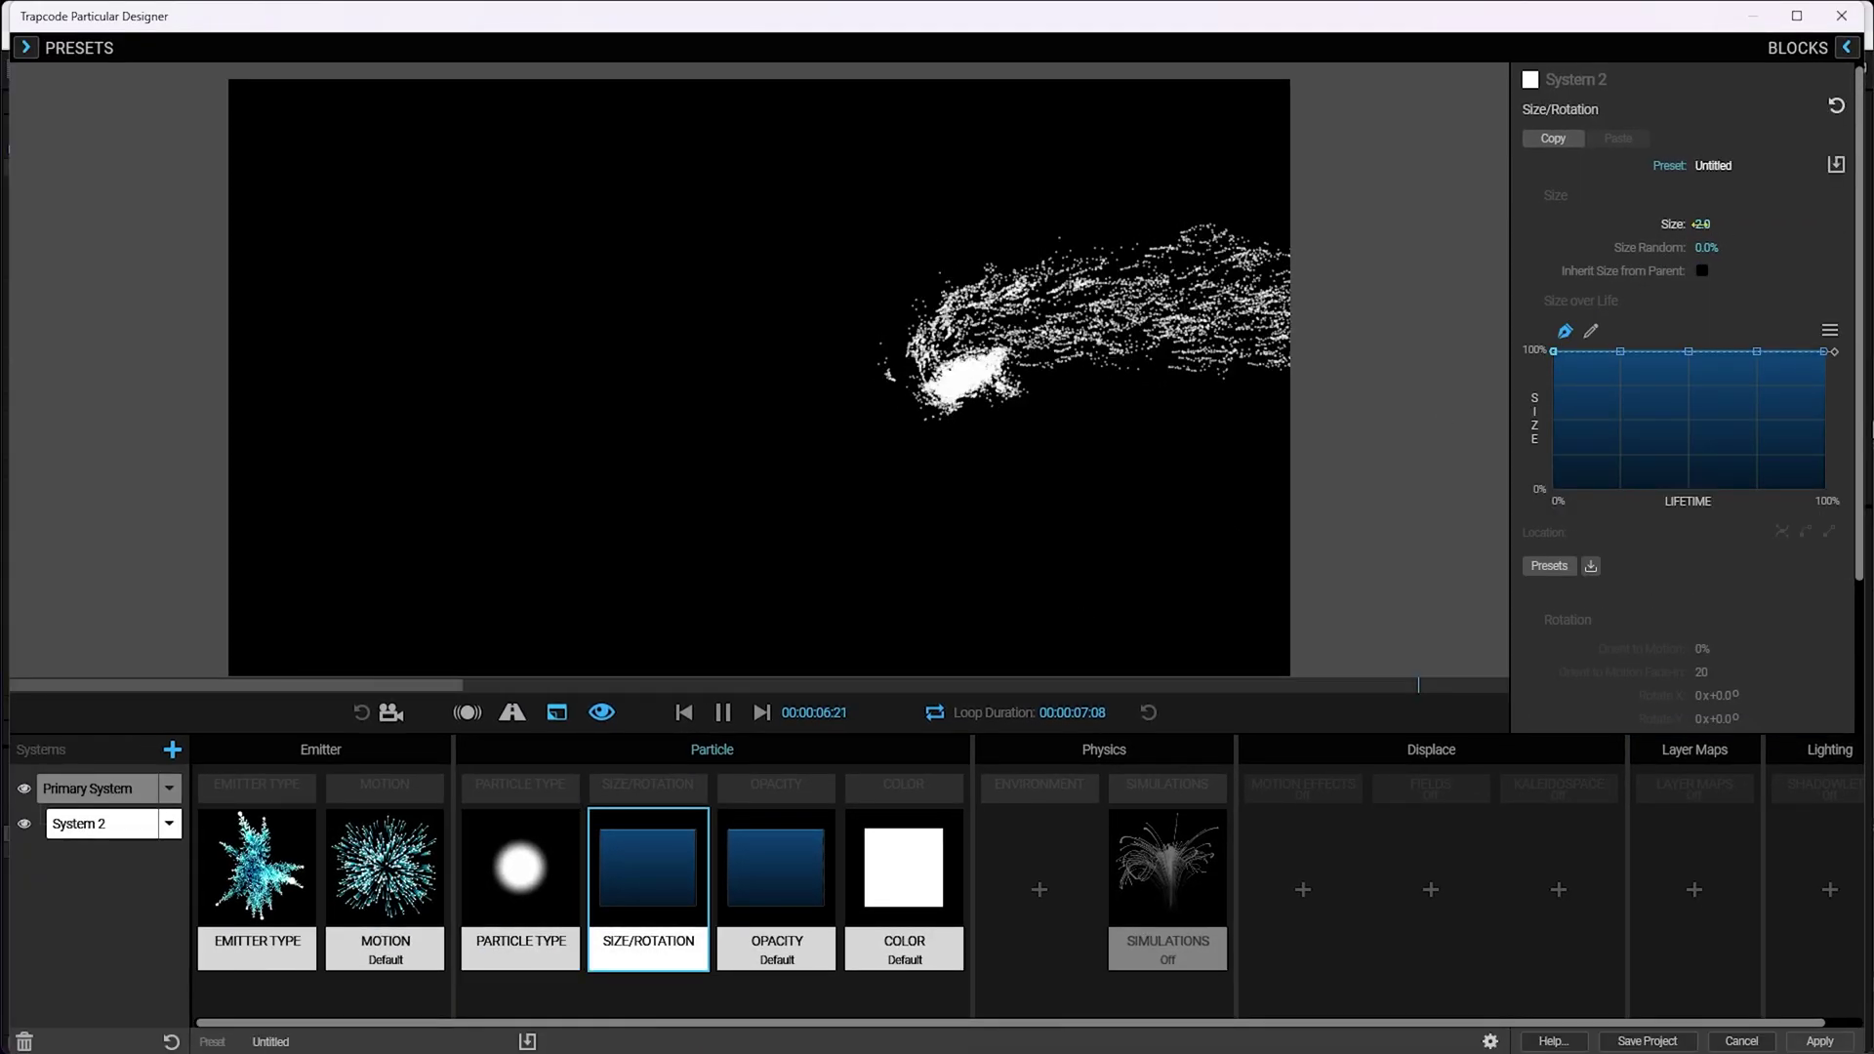
left_click(1716, 247)
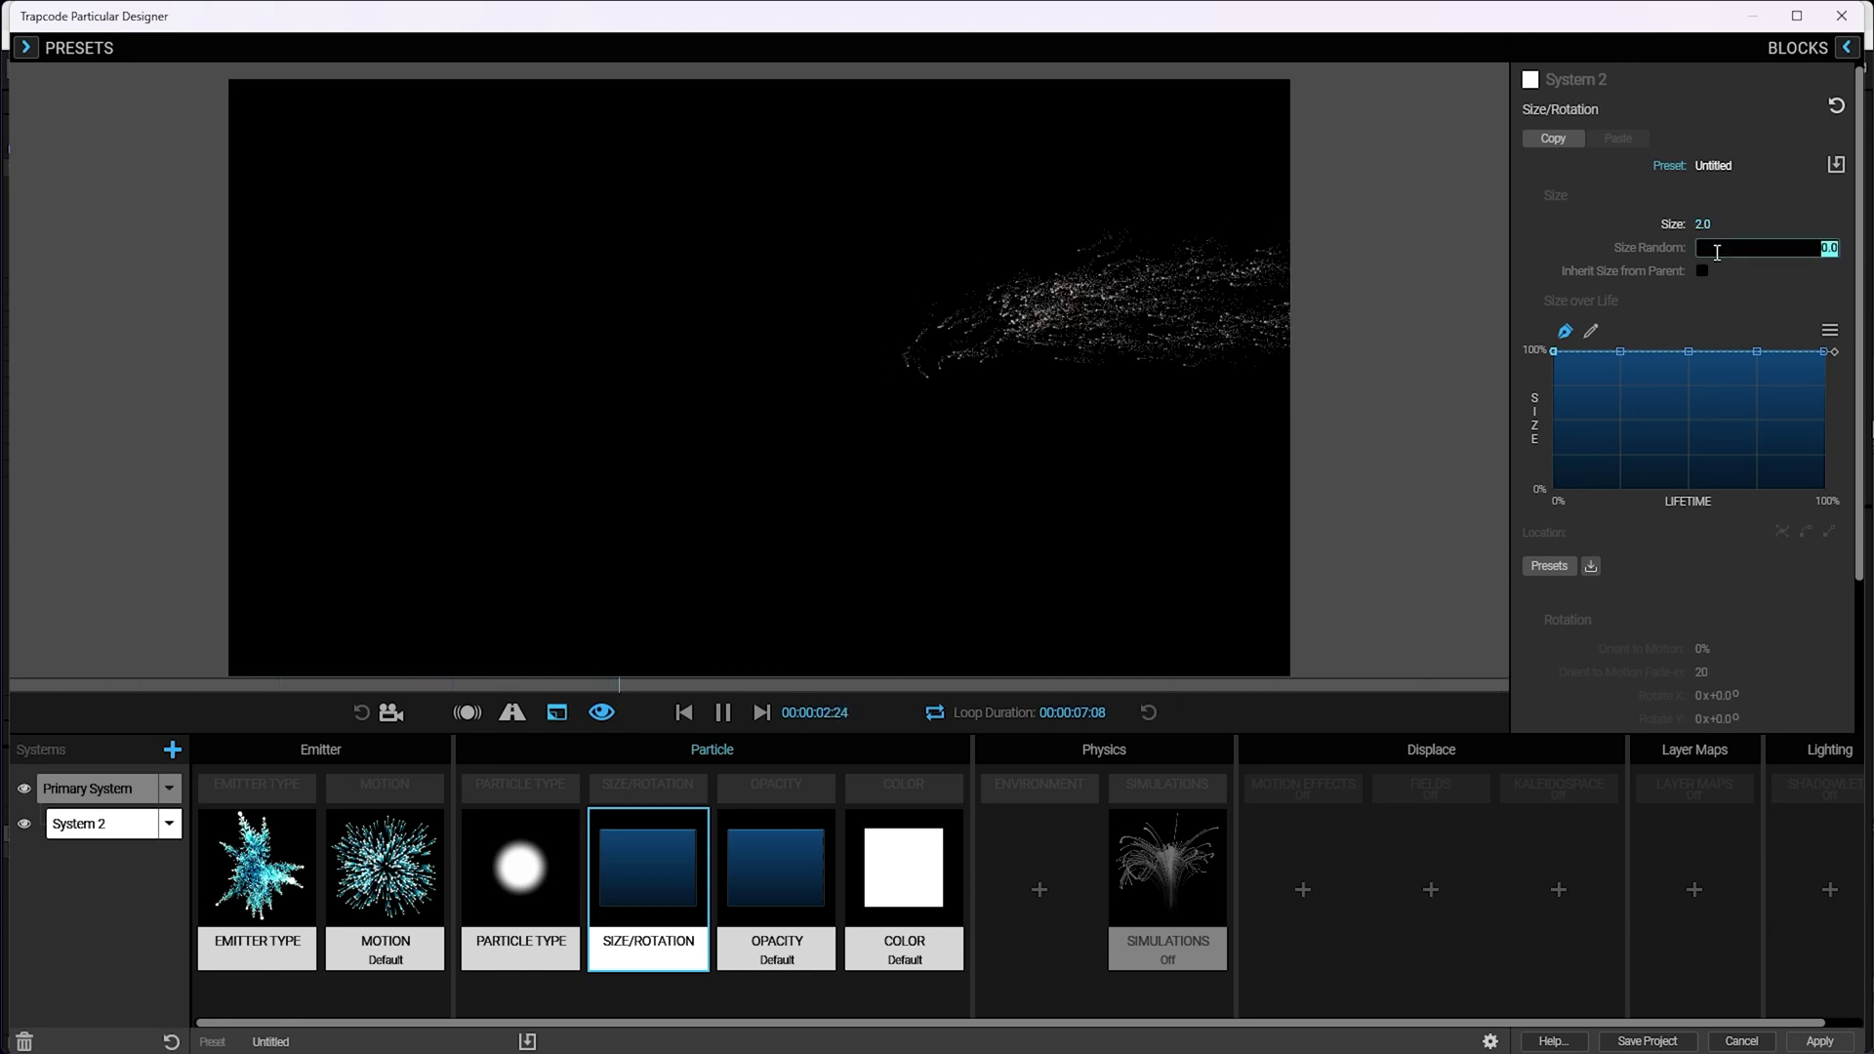
type("70")
key("Return")
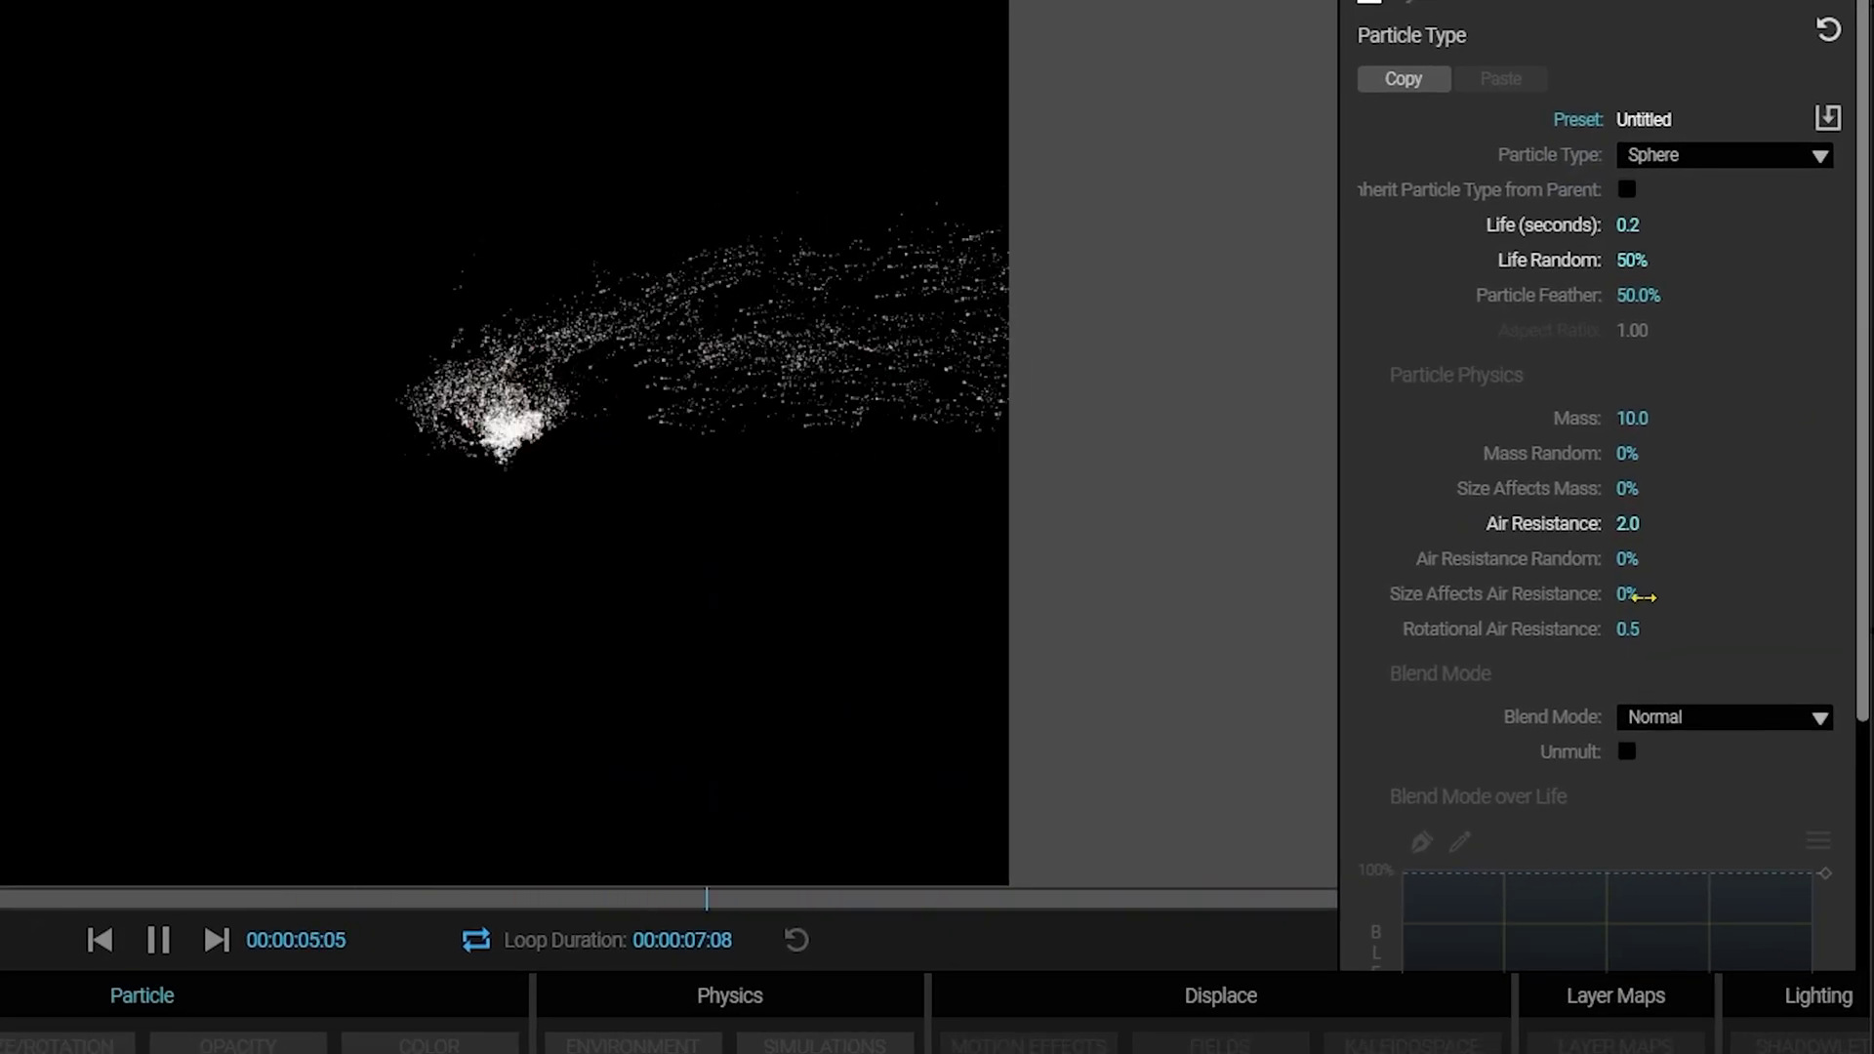
left_click(1629, 491)
type("80")
key("Return")
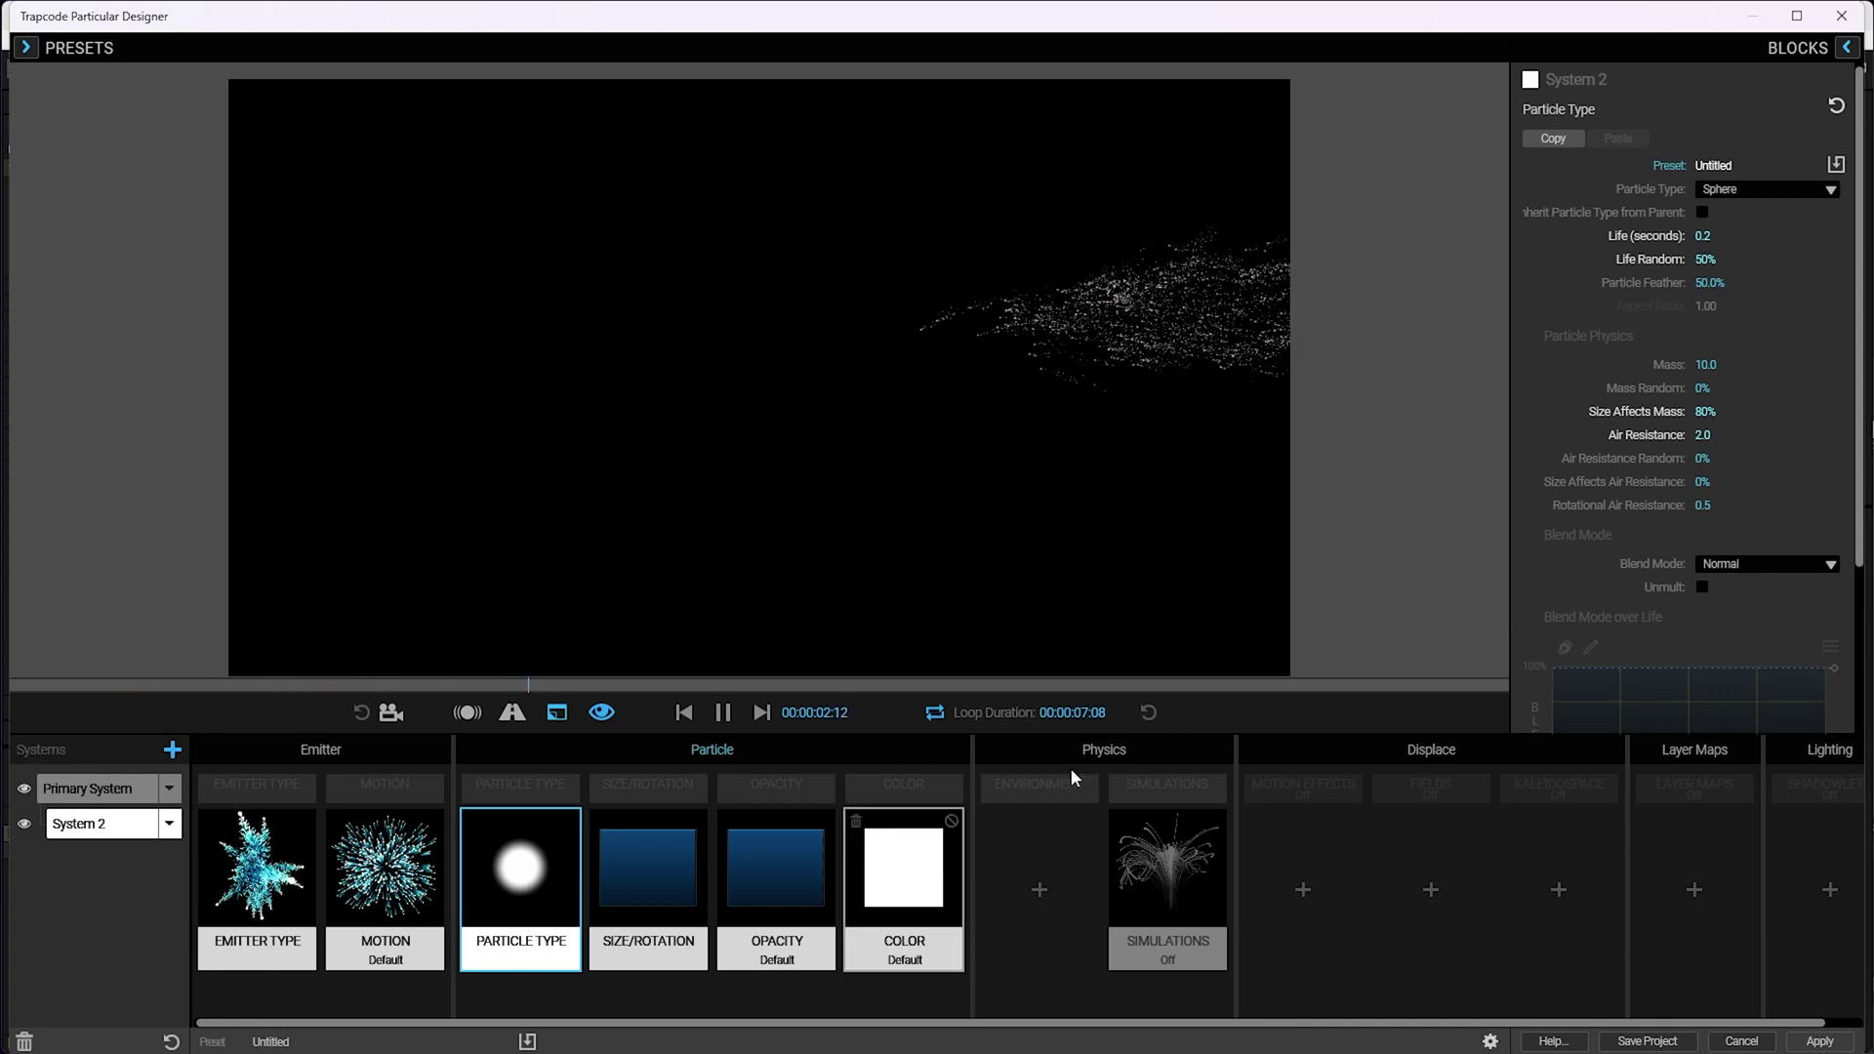
- Set System 2's blend mode to Screen and Color from Parent to 100%
left_click(1765, 564)
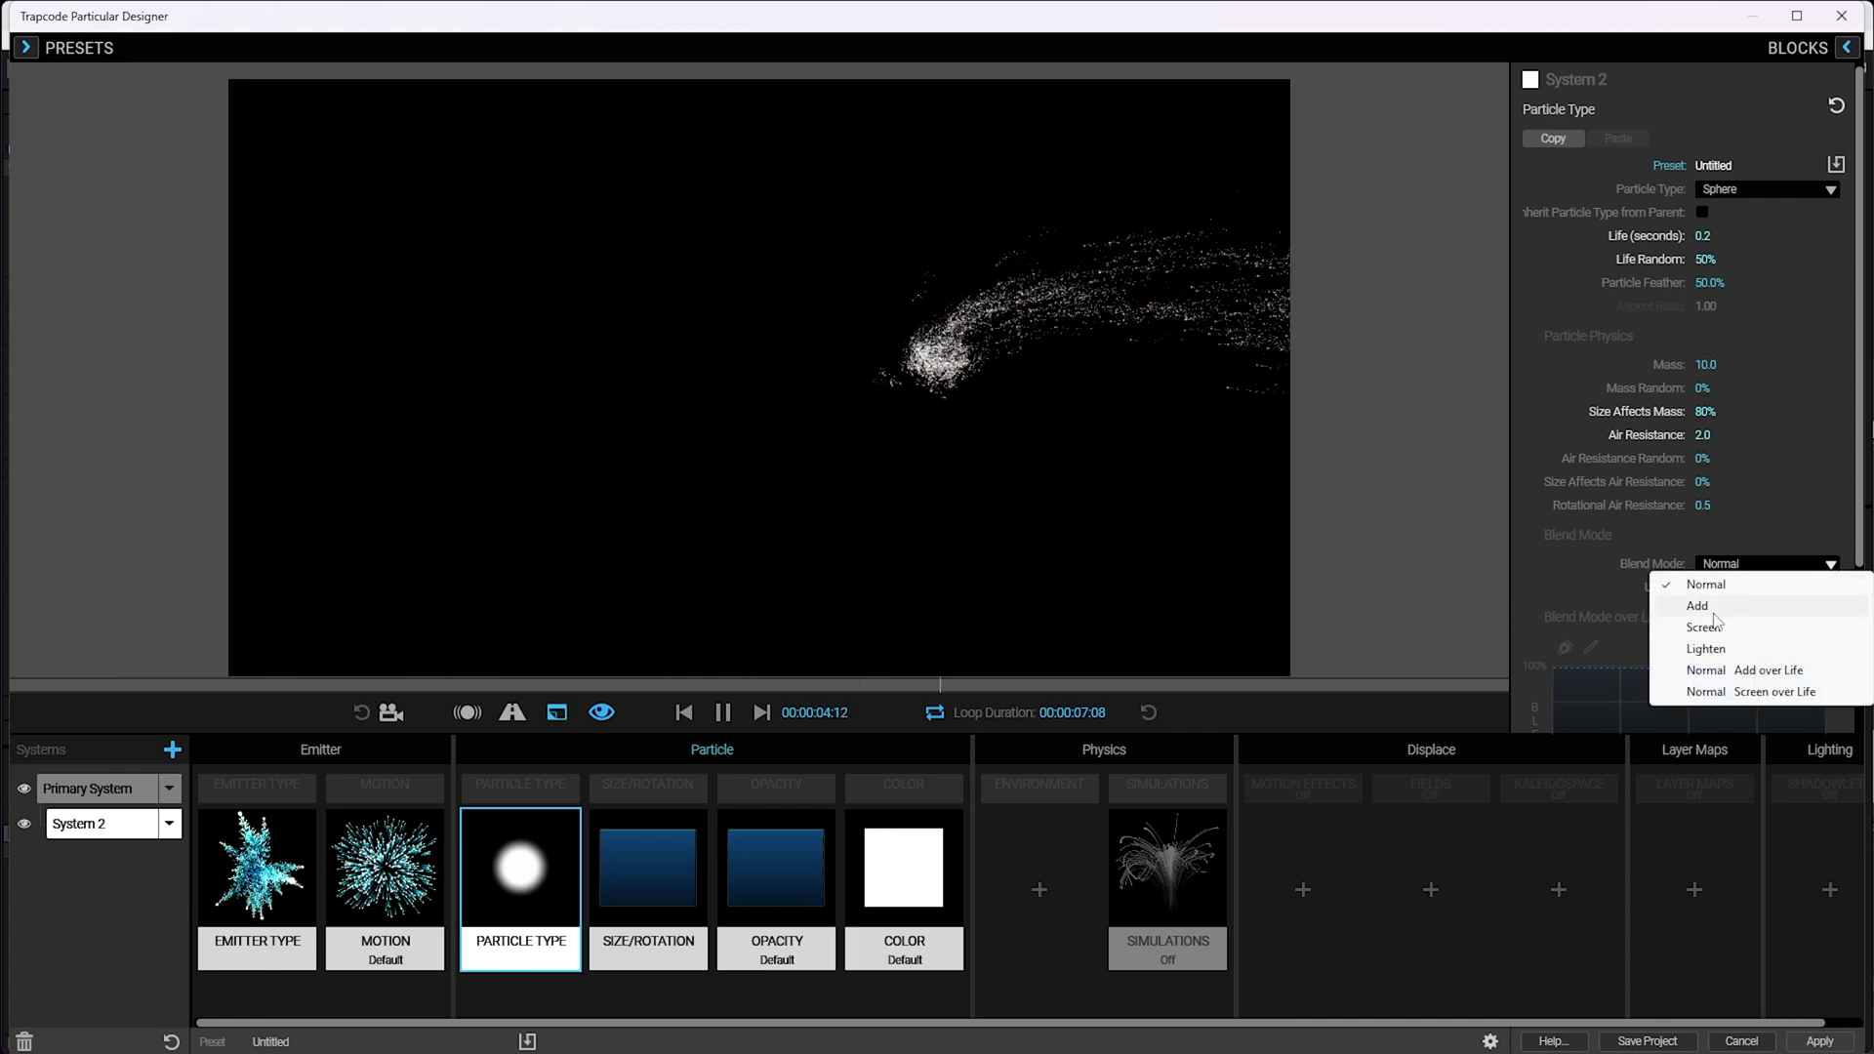
left_click(1744, 603)
left_click(916, 875)
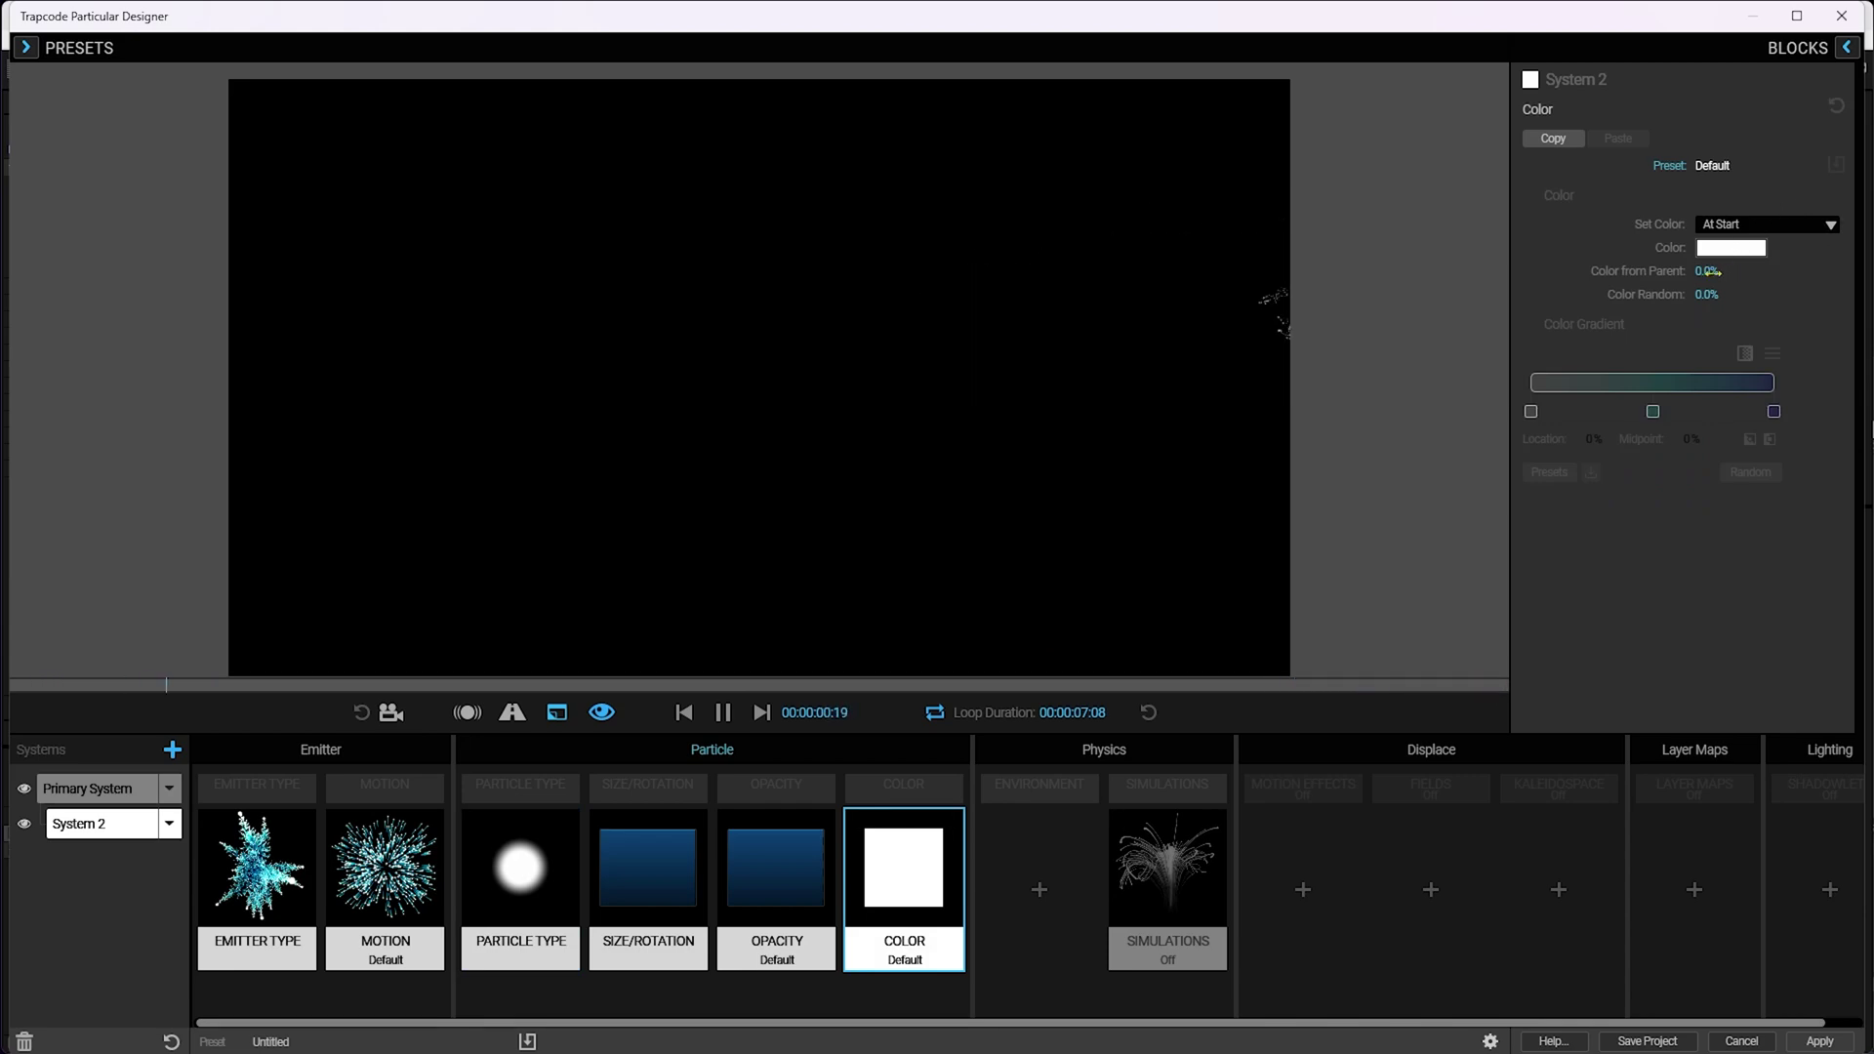
type("100")
key("Return")
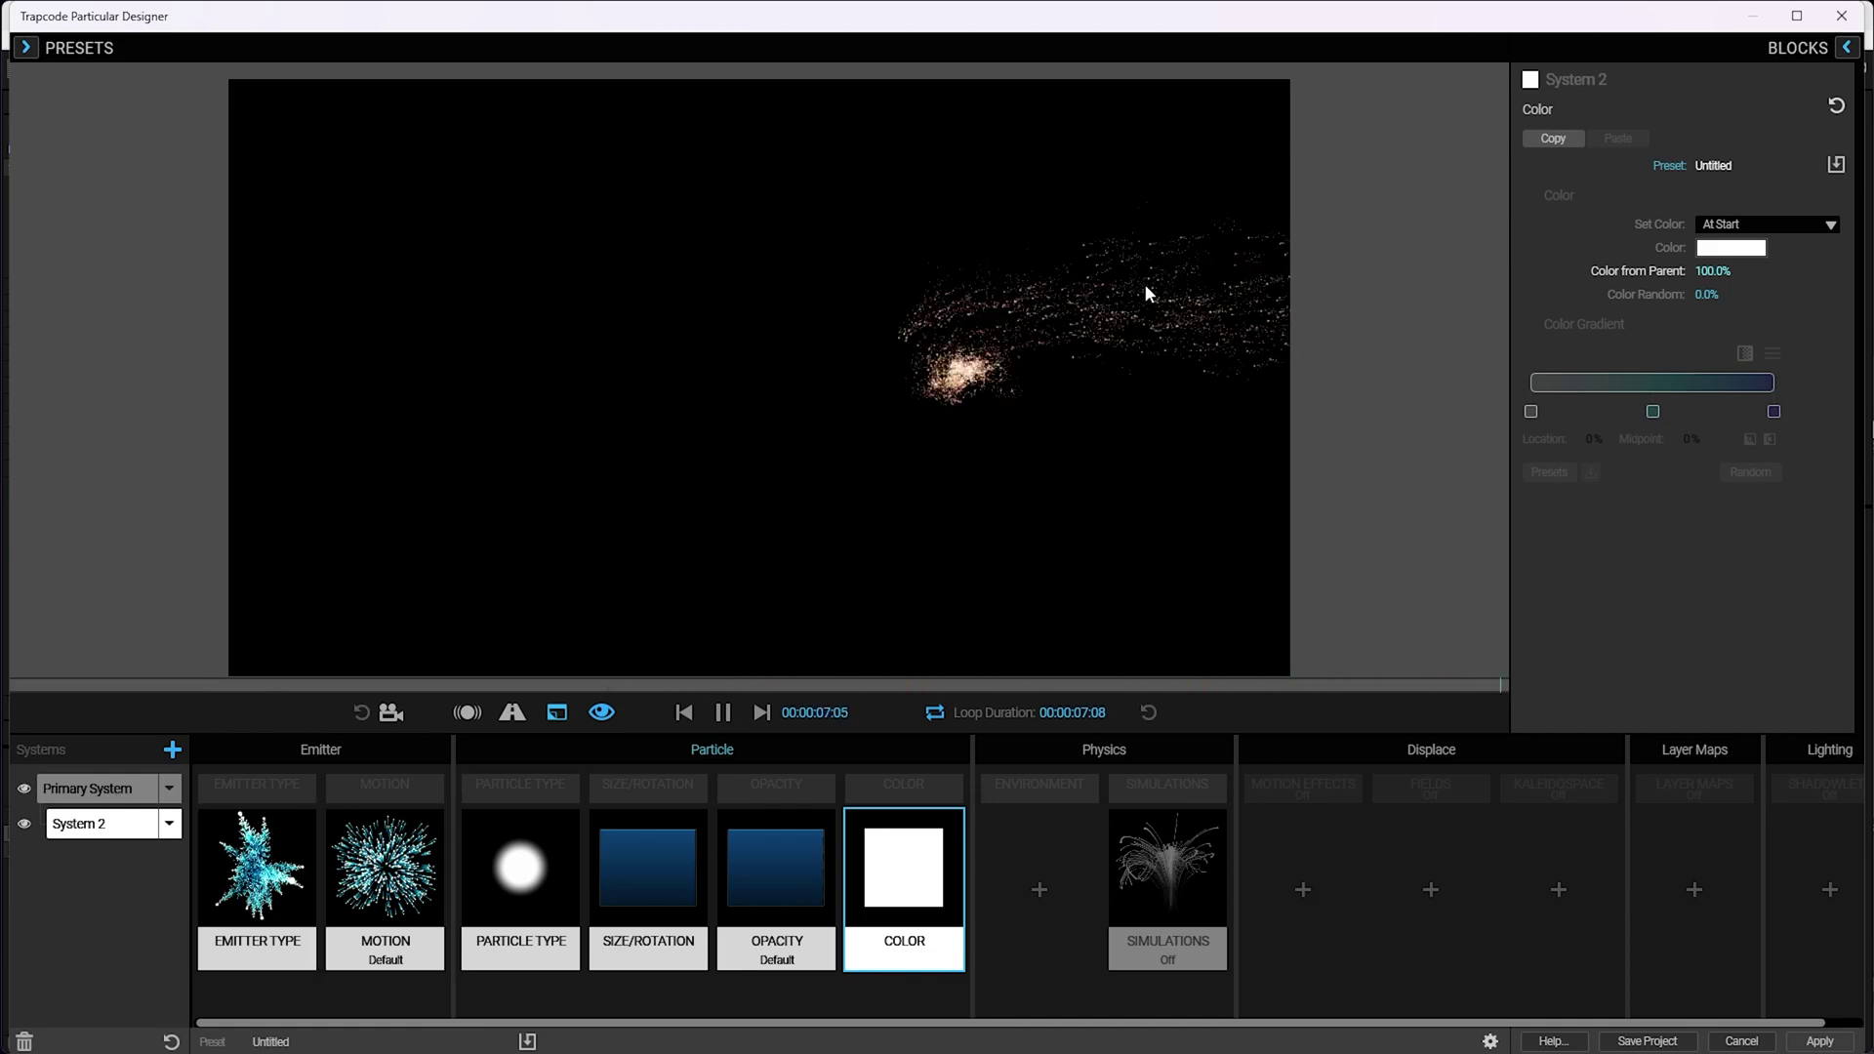
- Raise the Primary System's emitter to 200 particles/sec and save the particle project
left_click(143, 789)
left_click(256, 842)
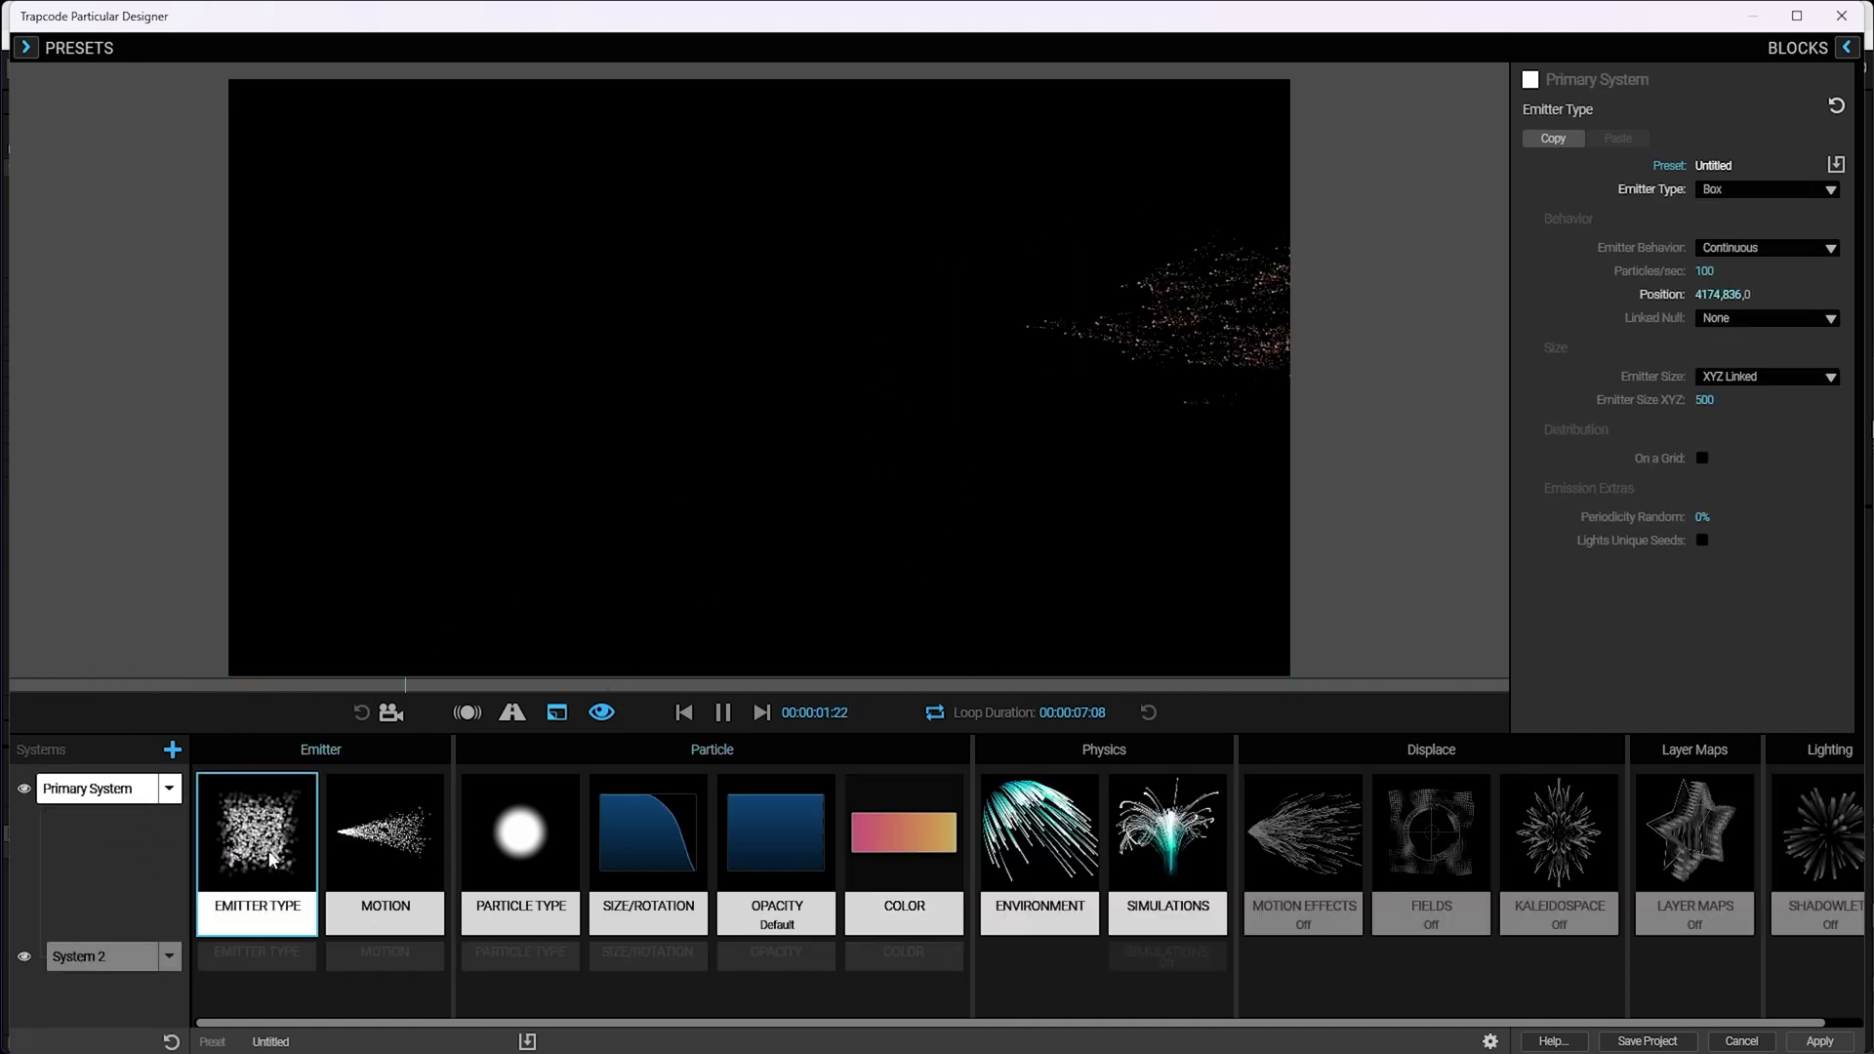
key("Return")
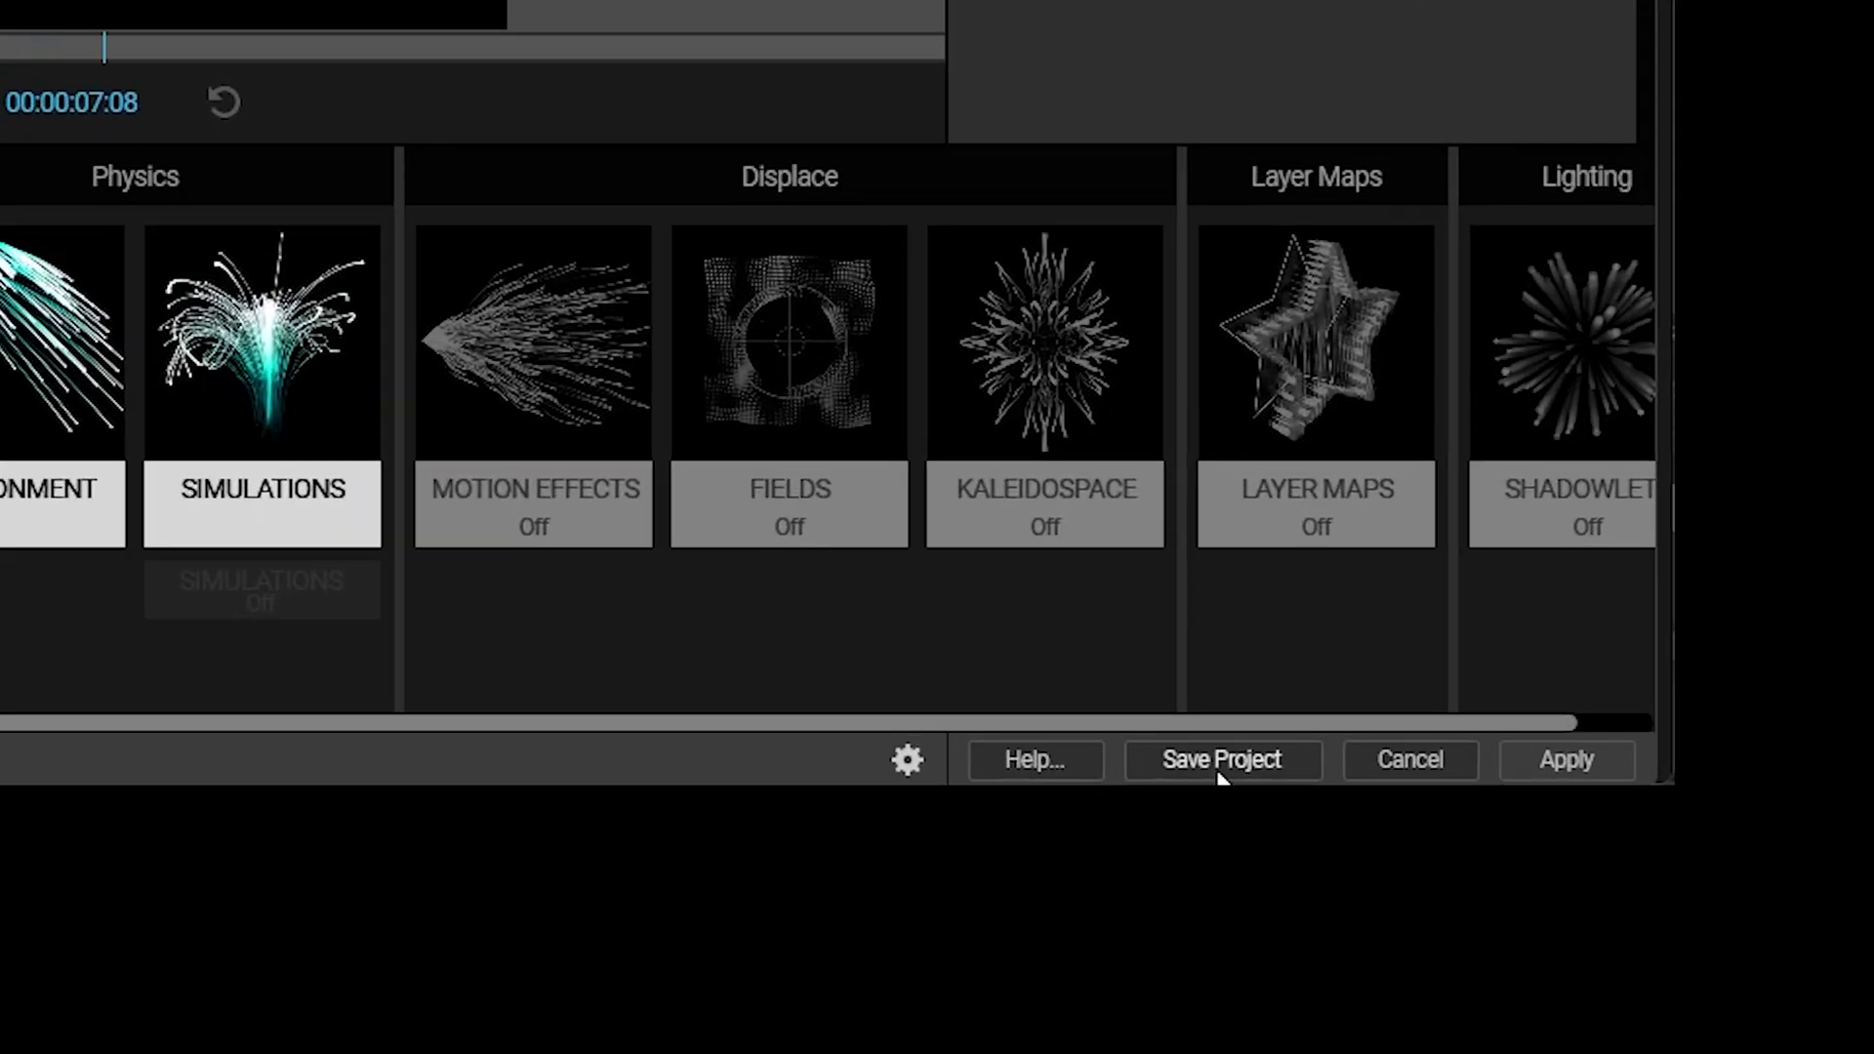
left_click(1233, 765)
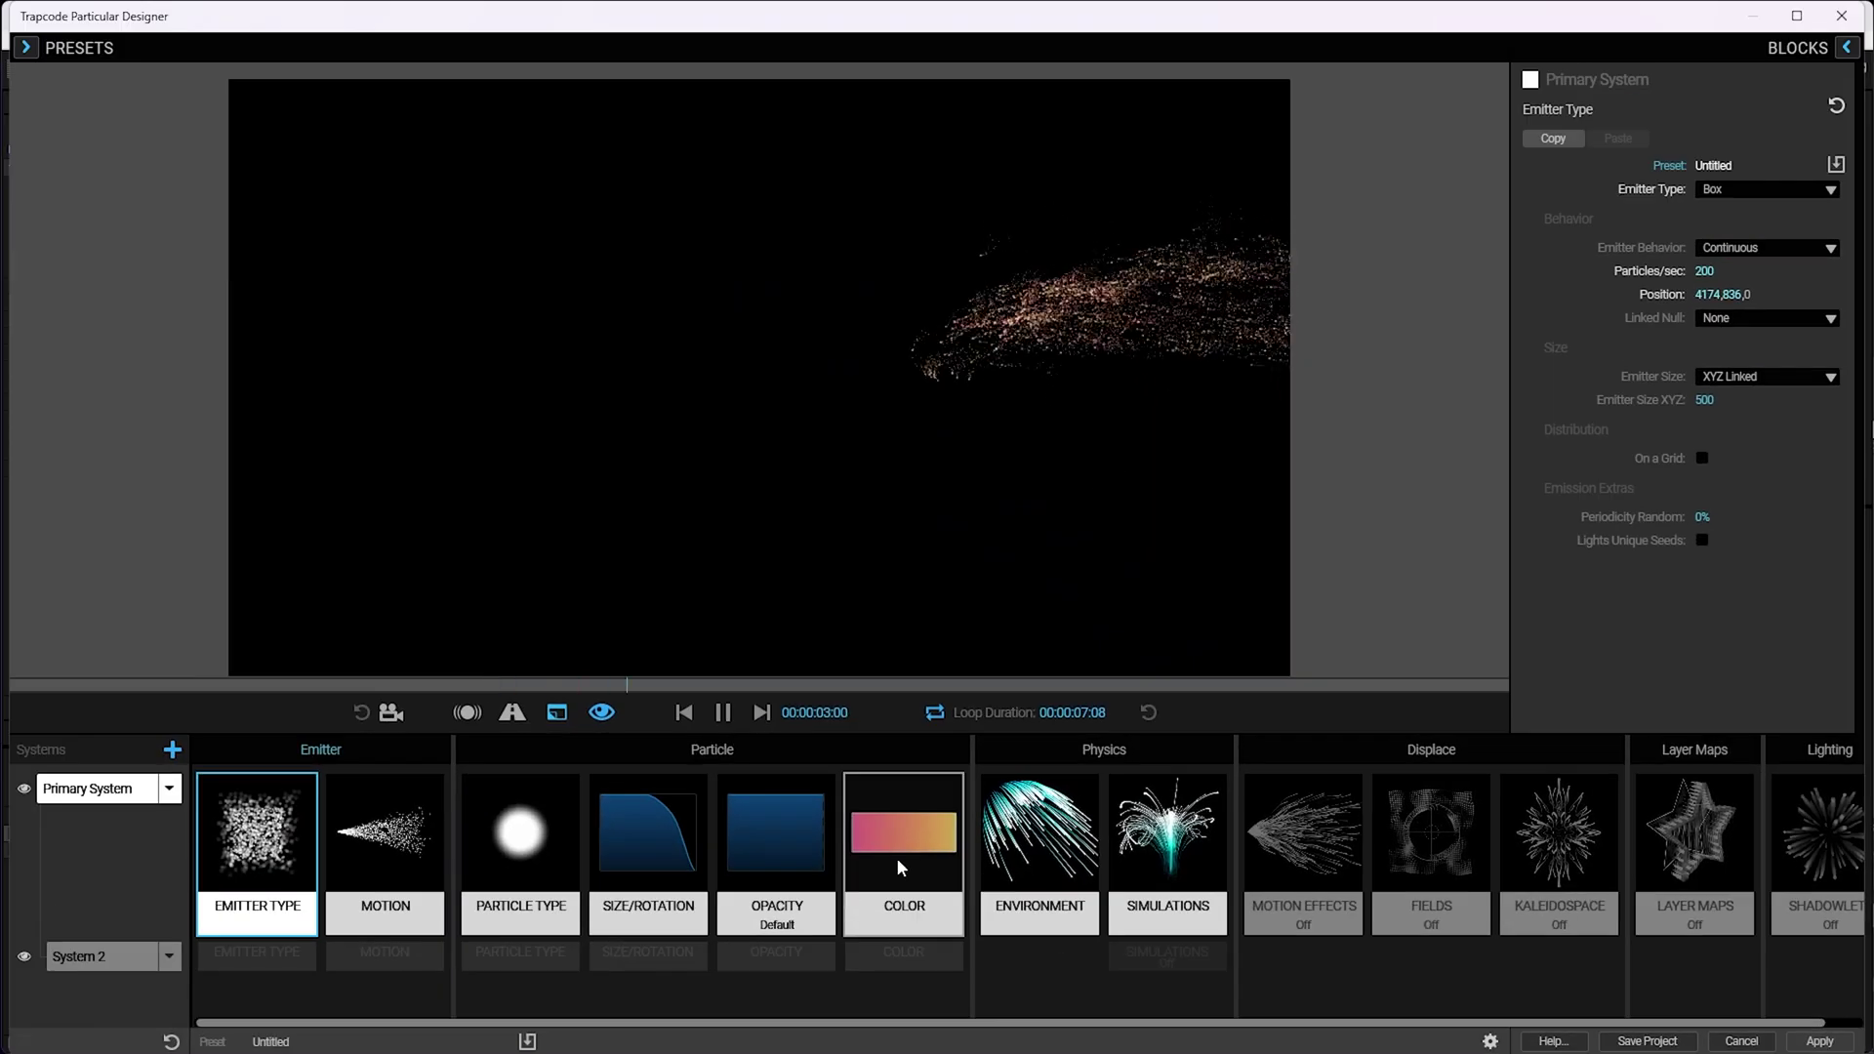
- Check the primary system's Gradient Interpolation options without changing them
left_click(898, 856)
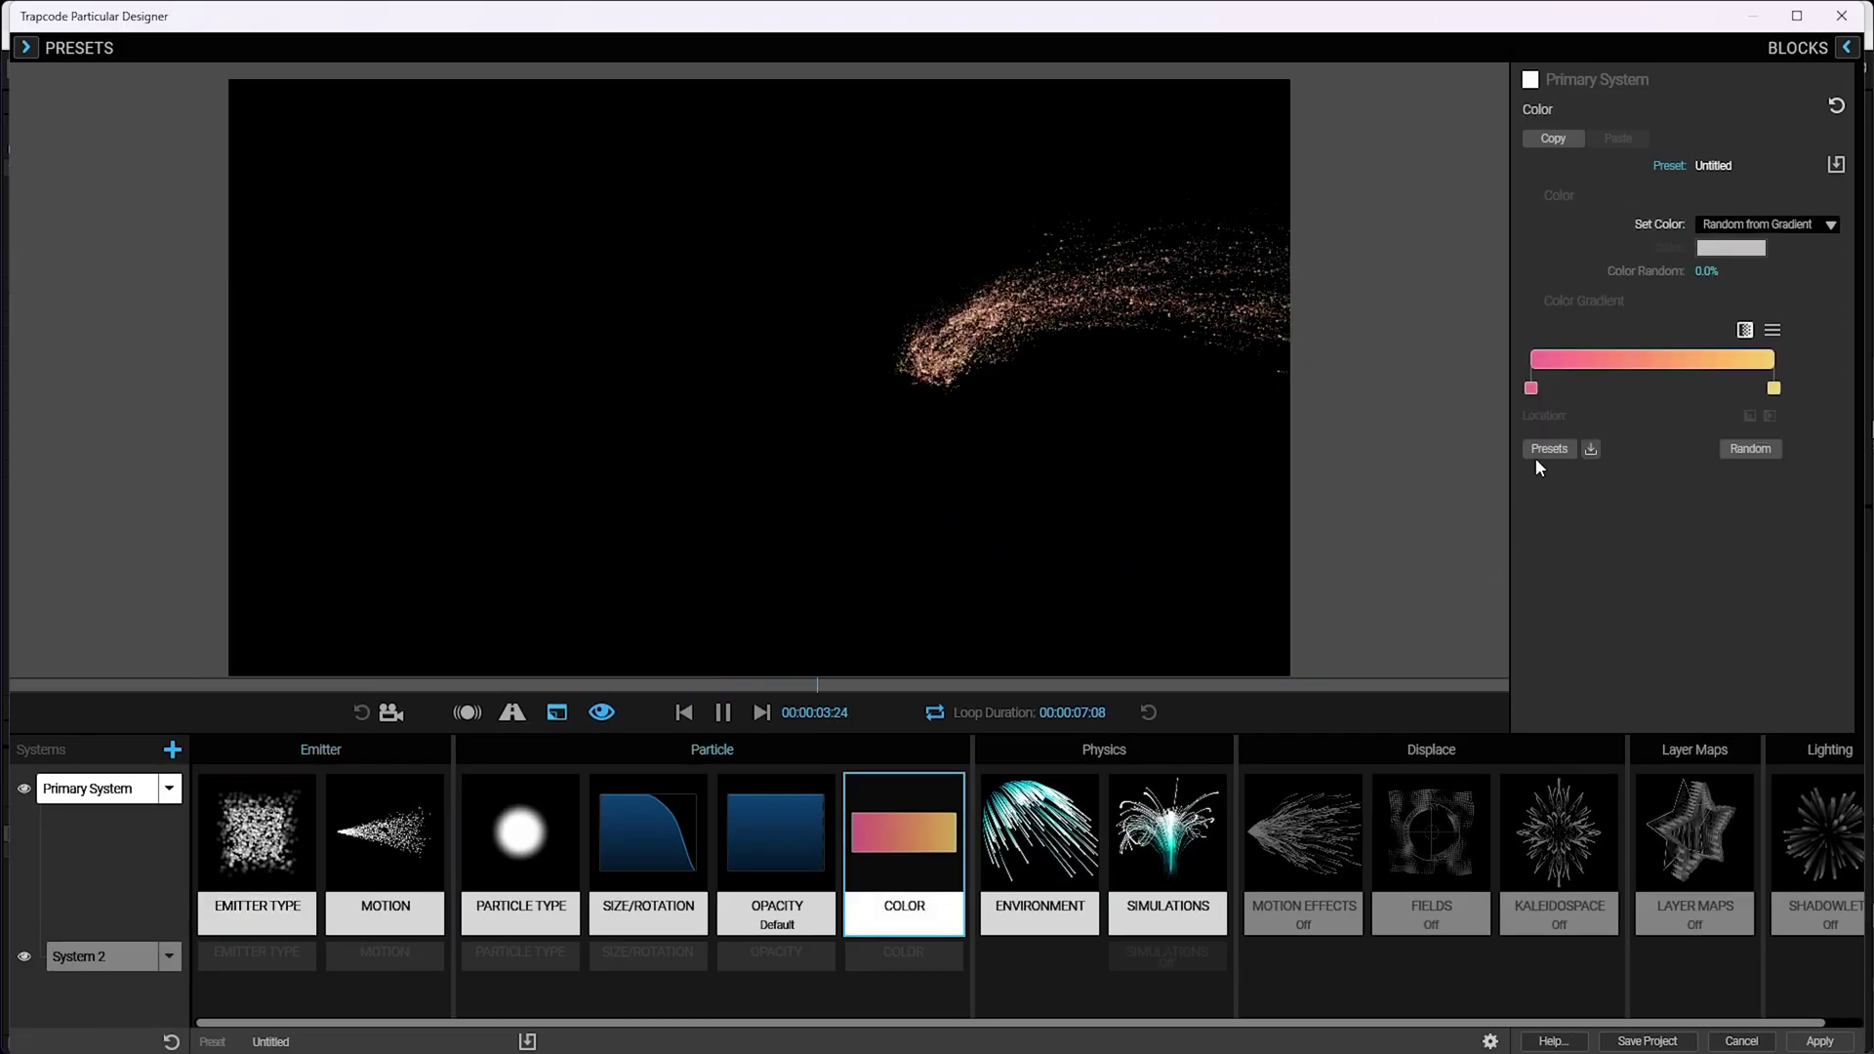
left_click(1743, 331)
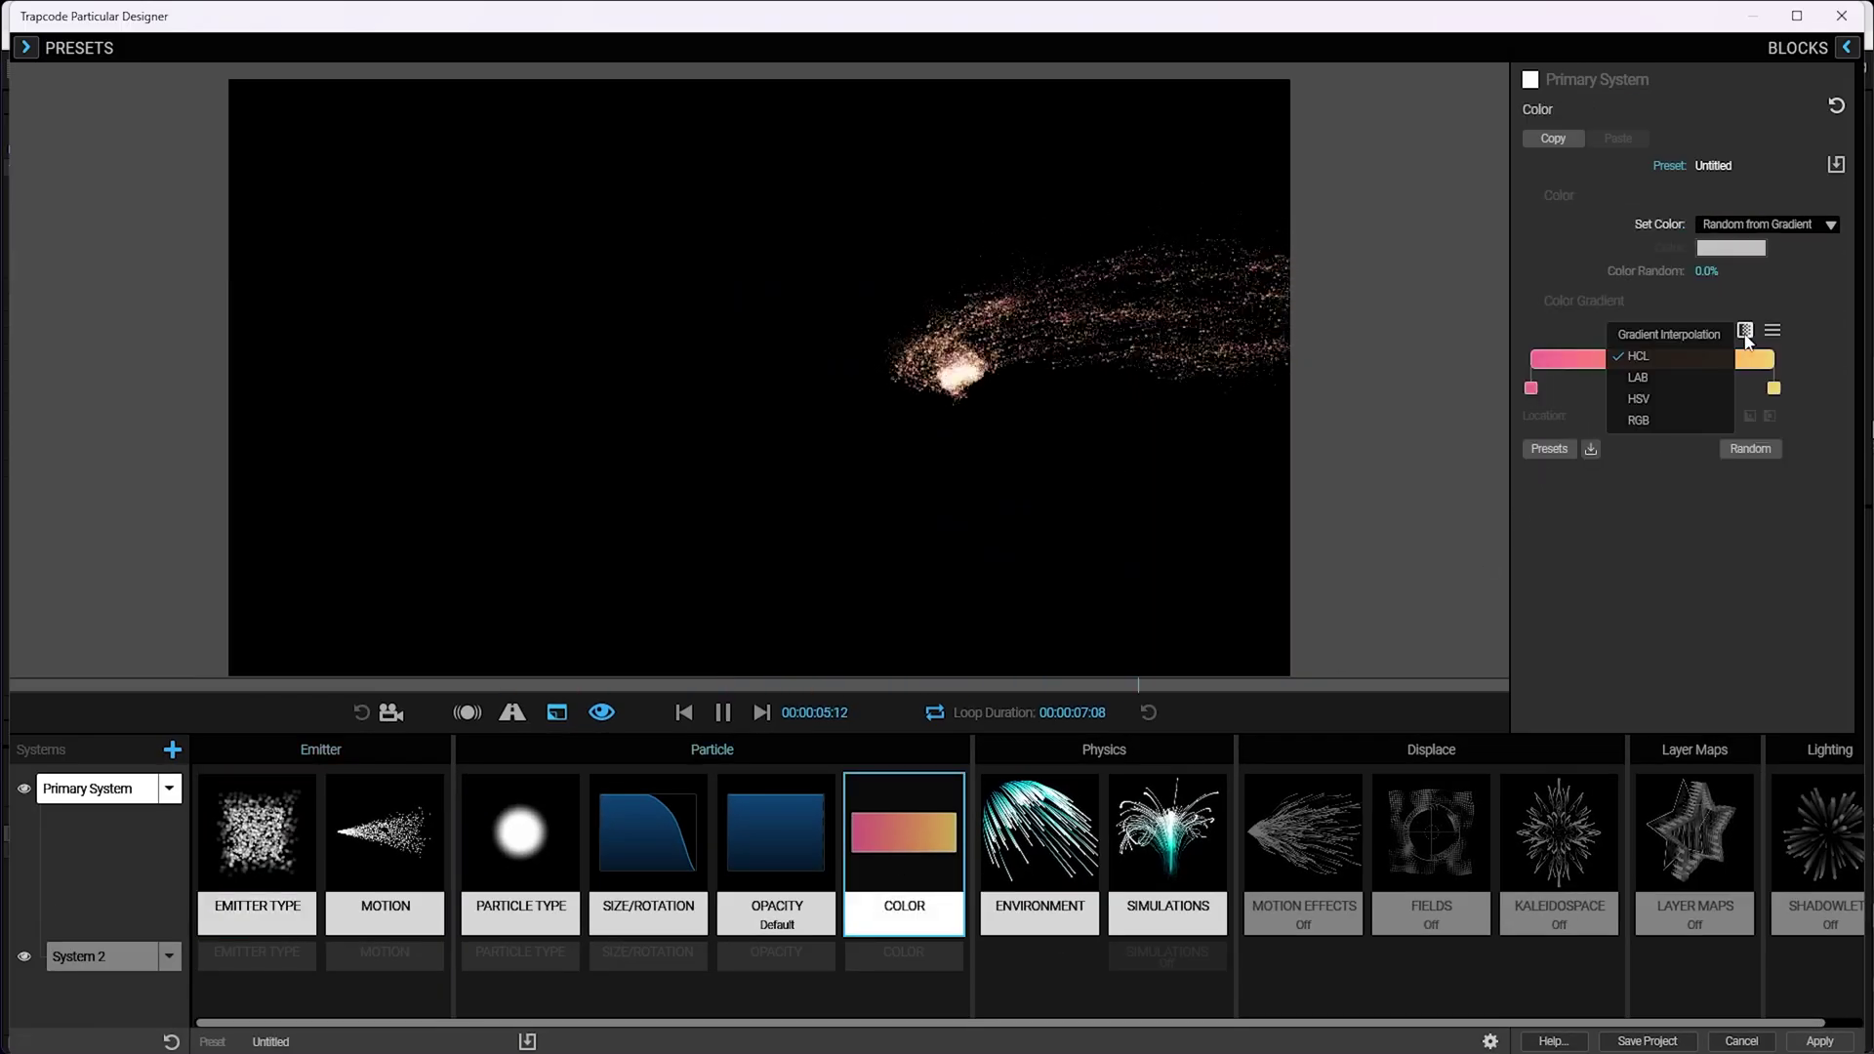
left_click(1676, 401)
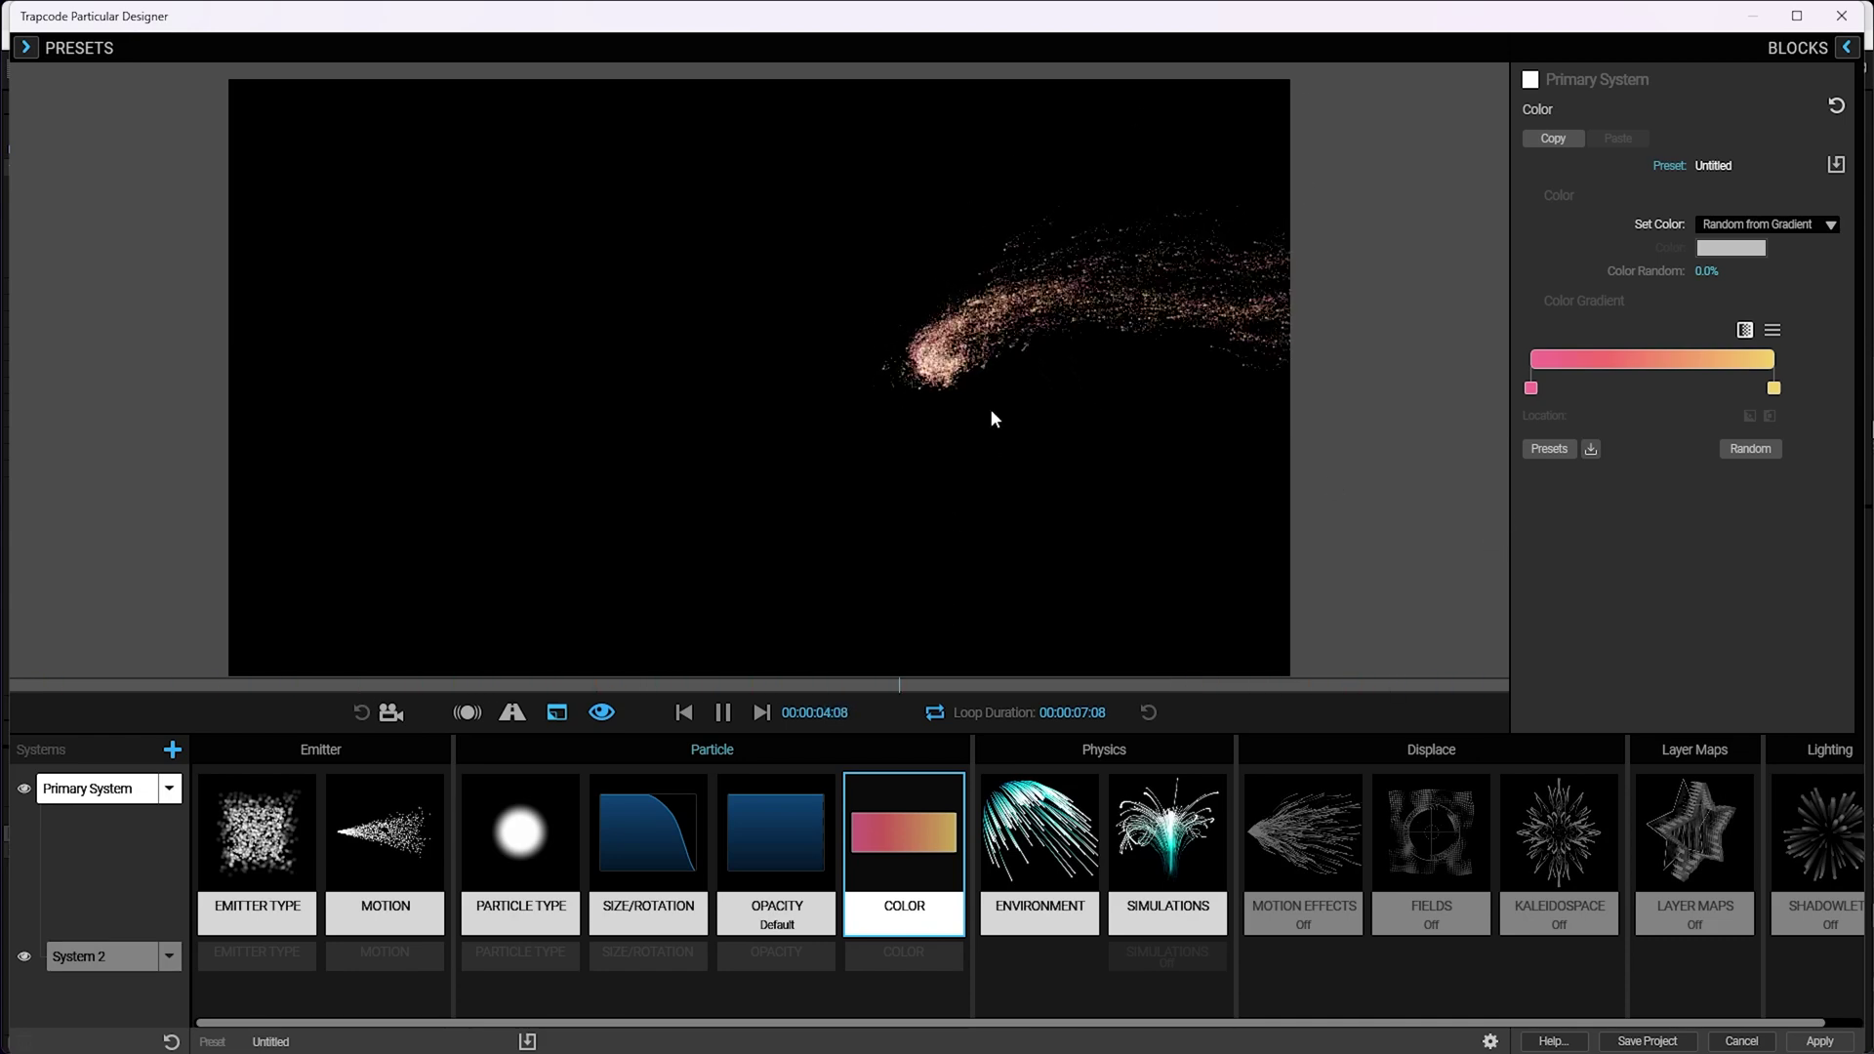
- Give System 2's opacity a Linear Slope fade-out over life from the presets
left_click(122, 948)
left_click(776, 879)
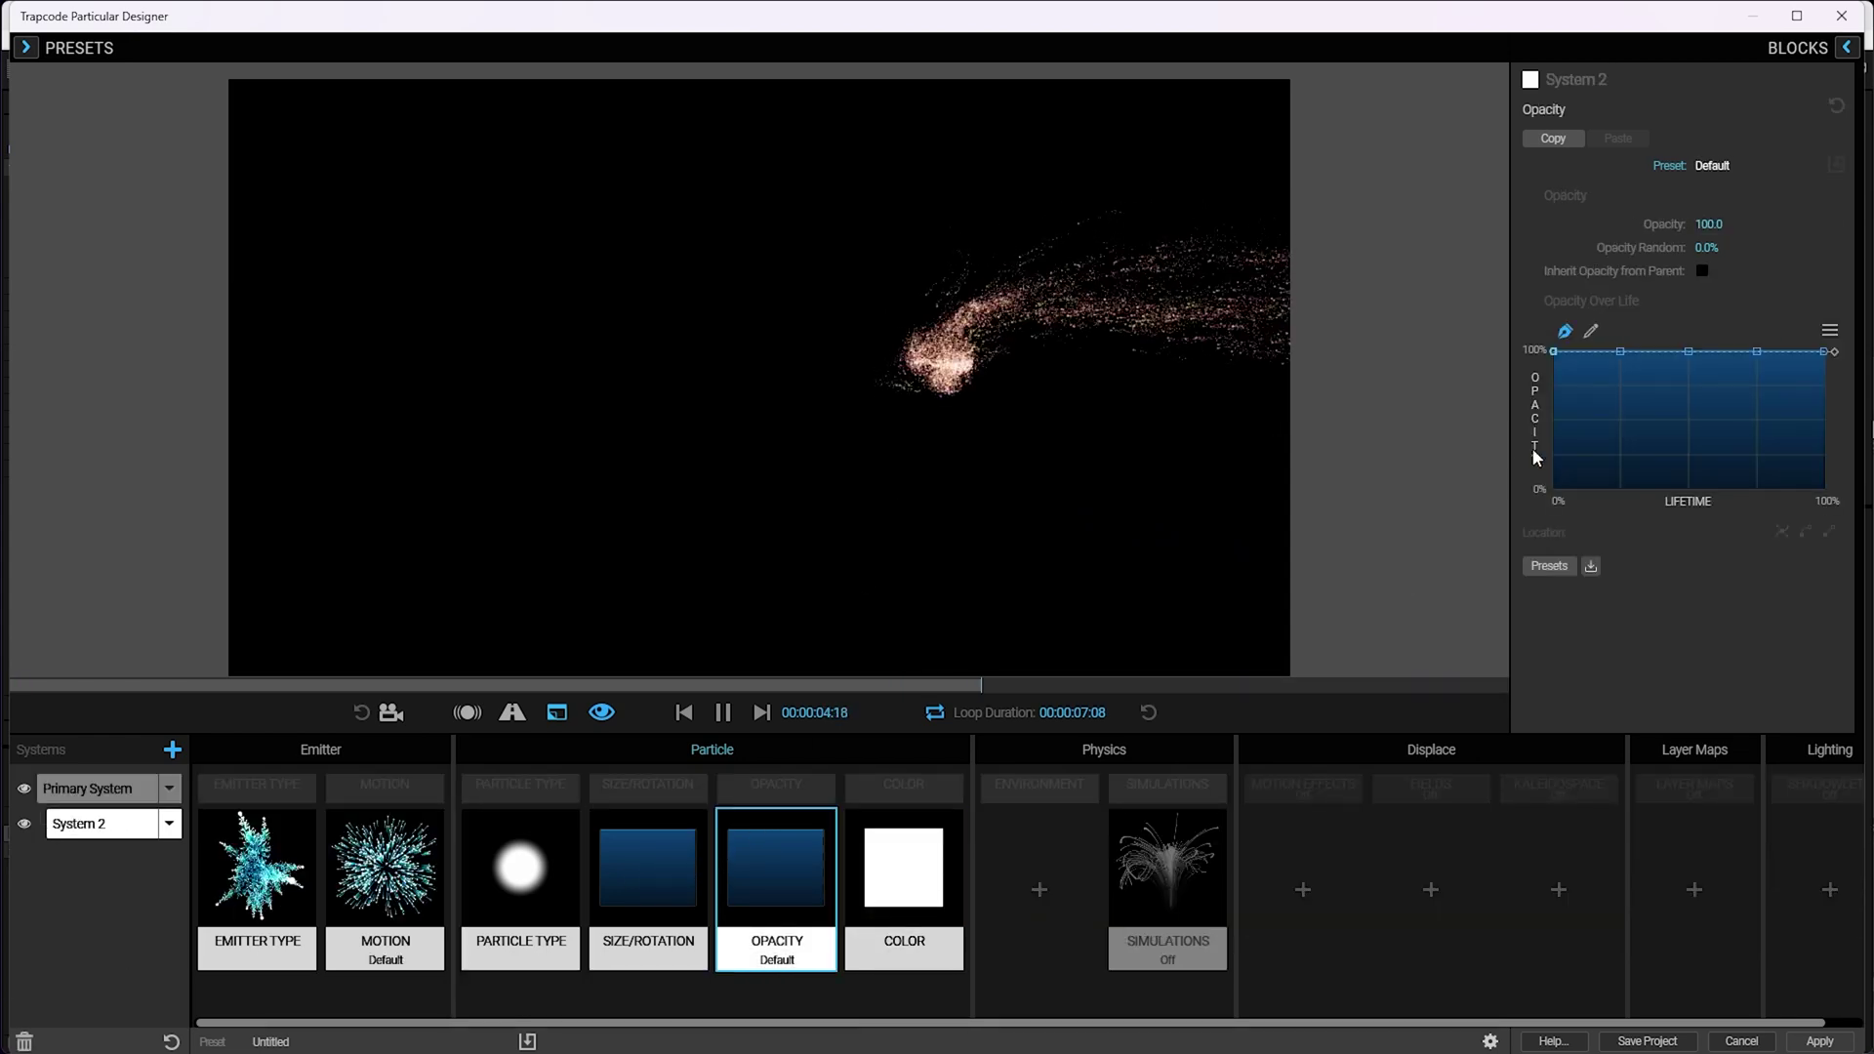
left_click(1549, 566)
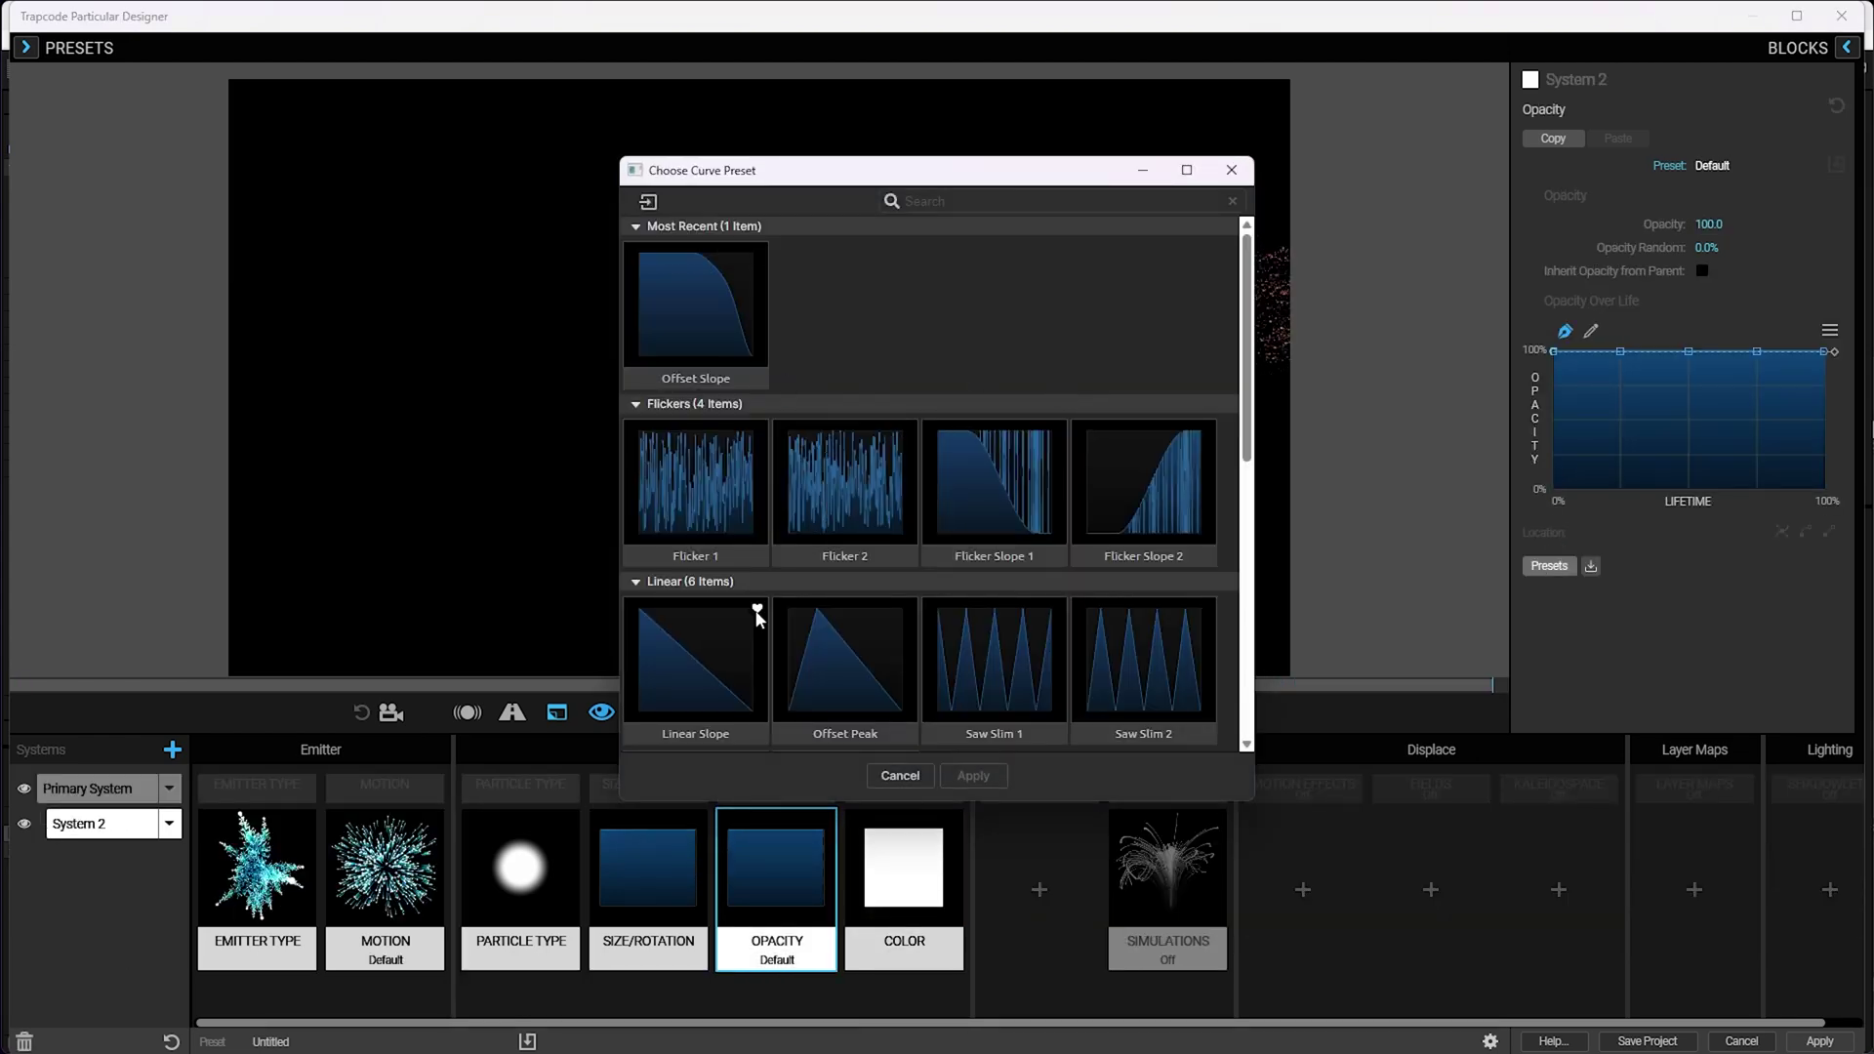
left_click(971, 776)
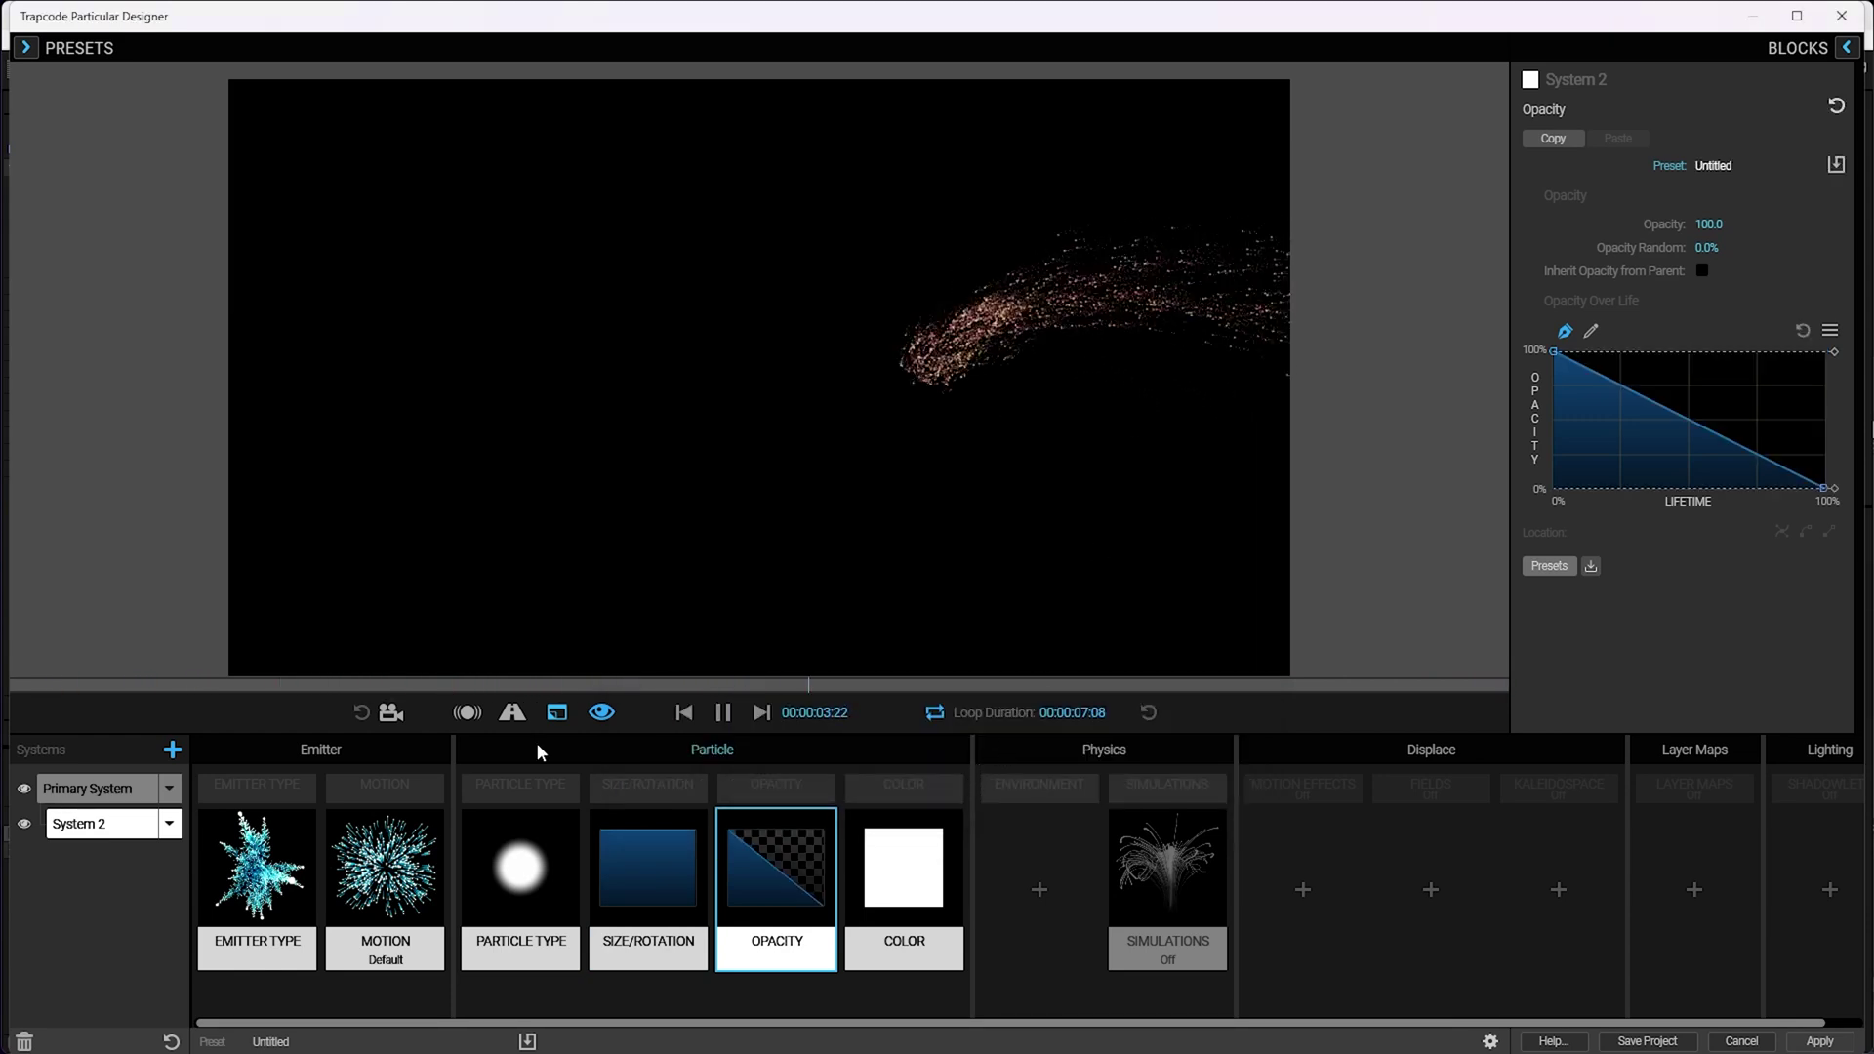
- Set System 2's particle Life to 0.4 seconds and apply the design to the layer
left_click(544, 843)
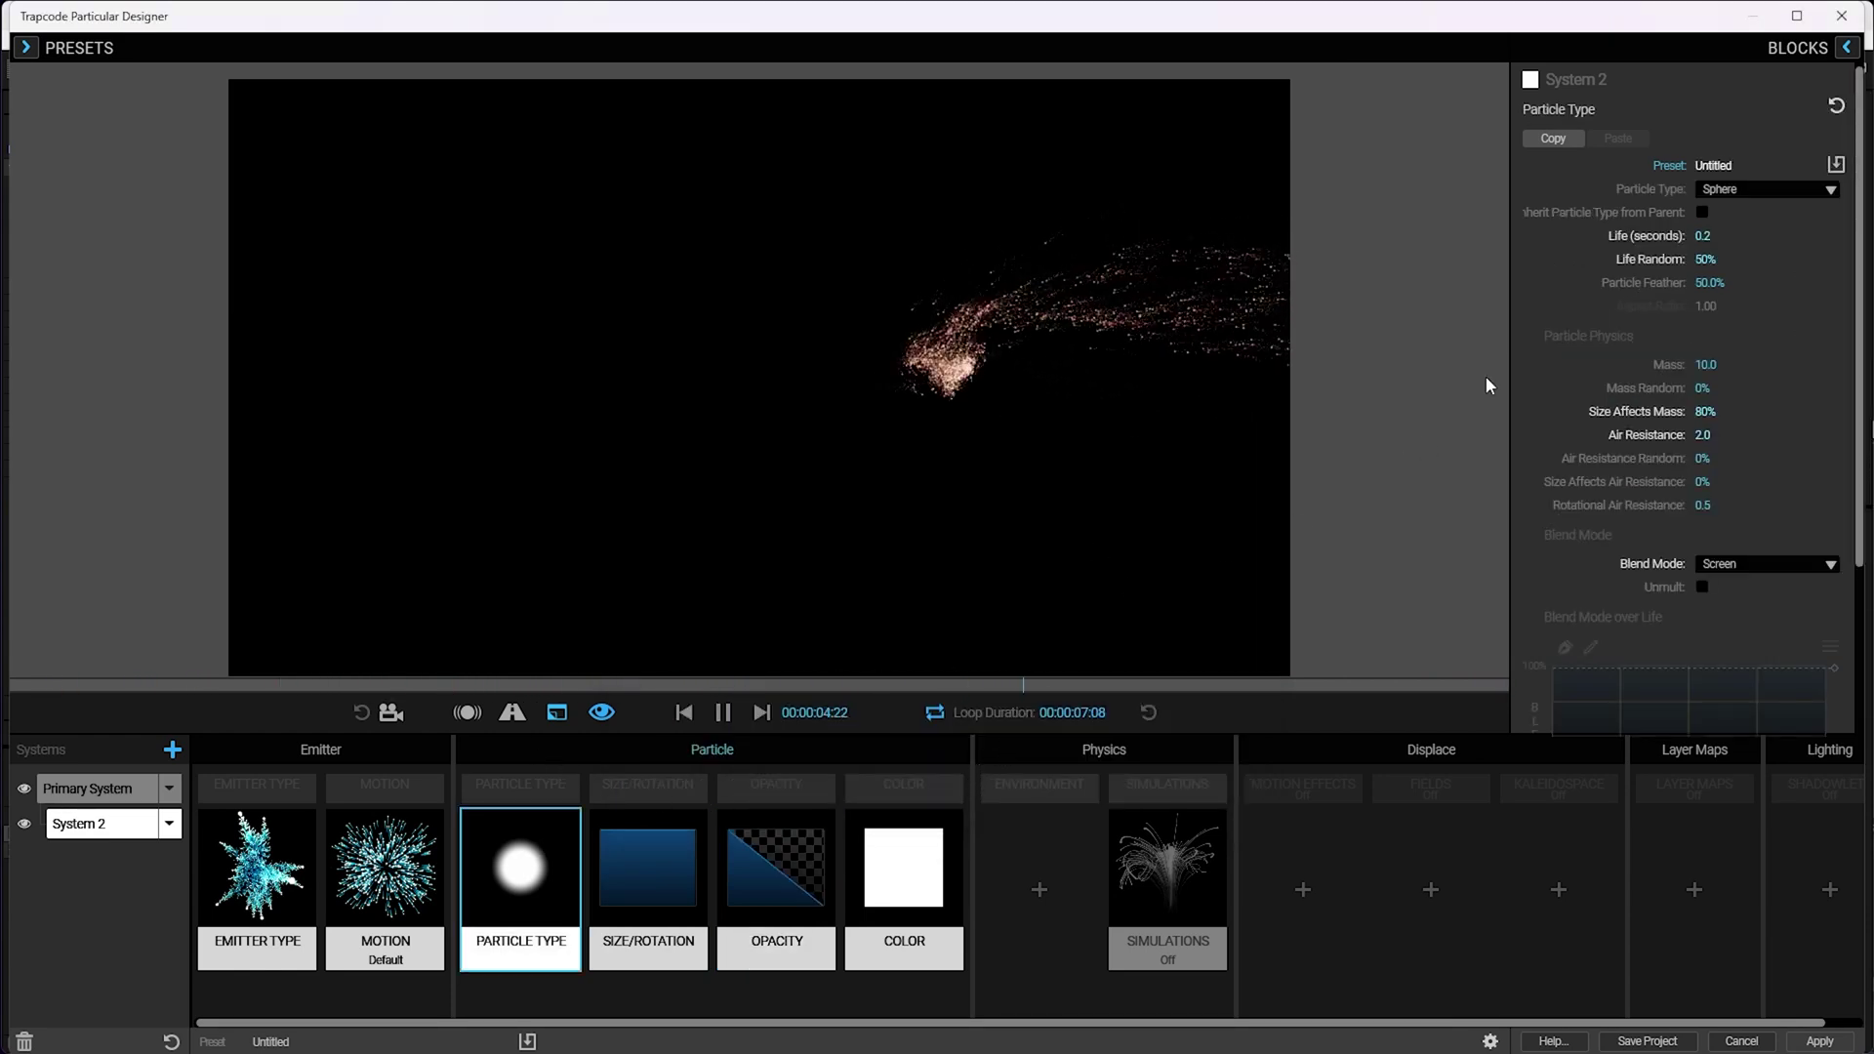
left_click(1702, 237)
type(".4")
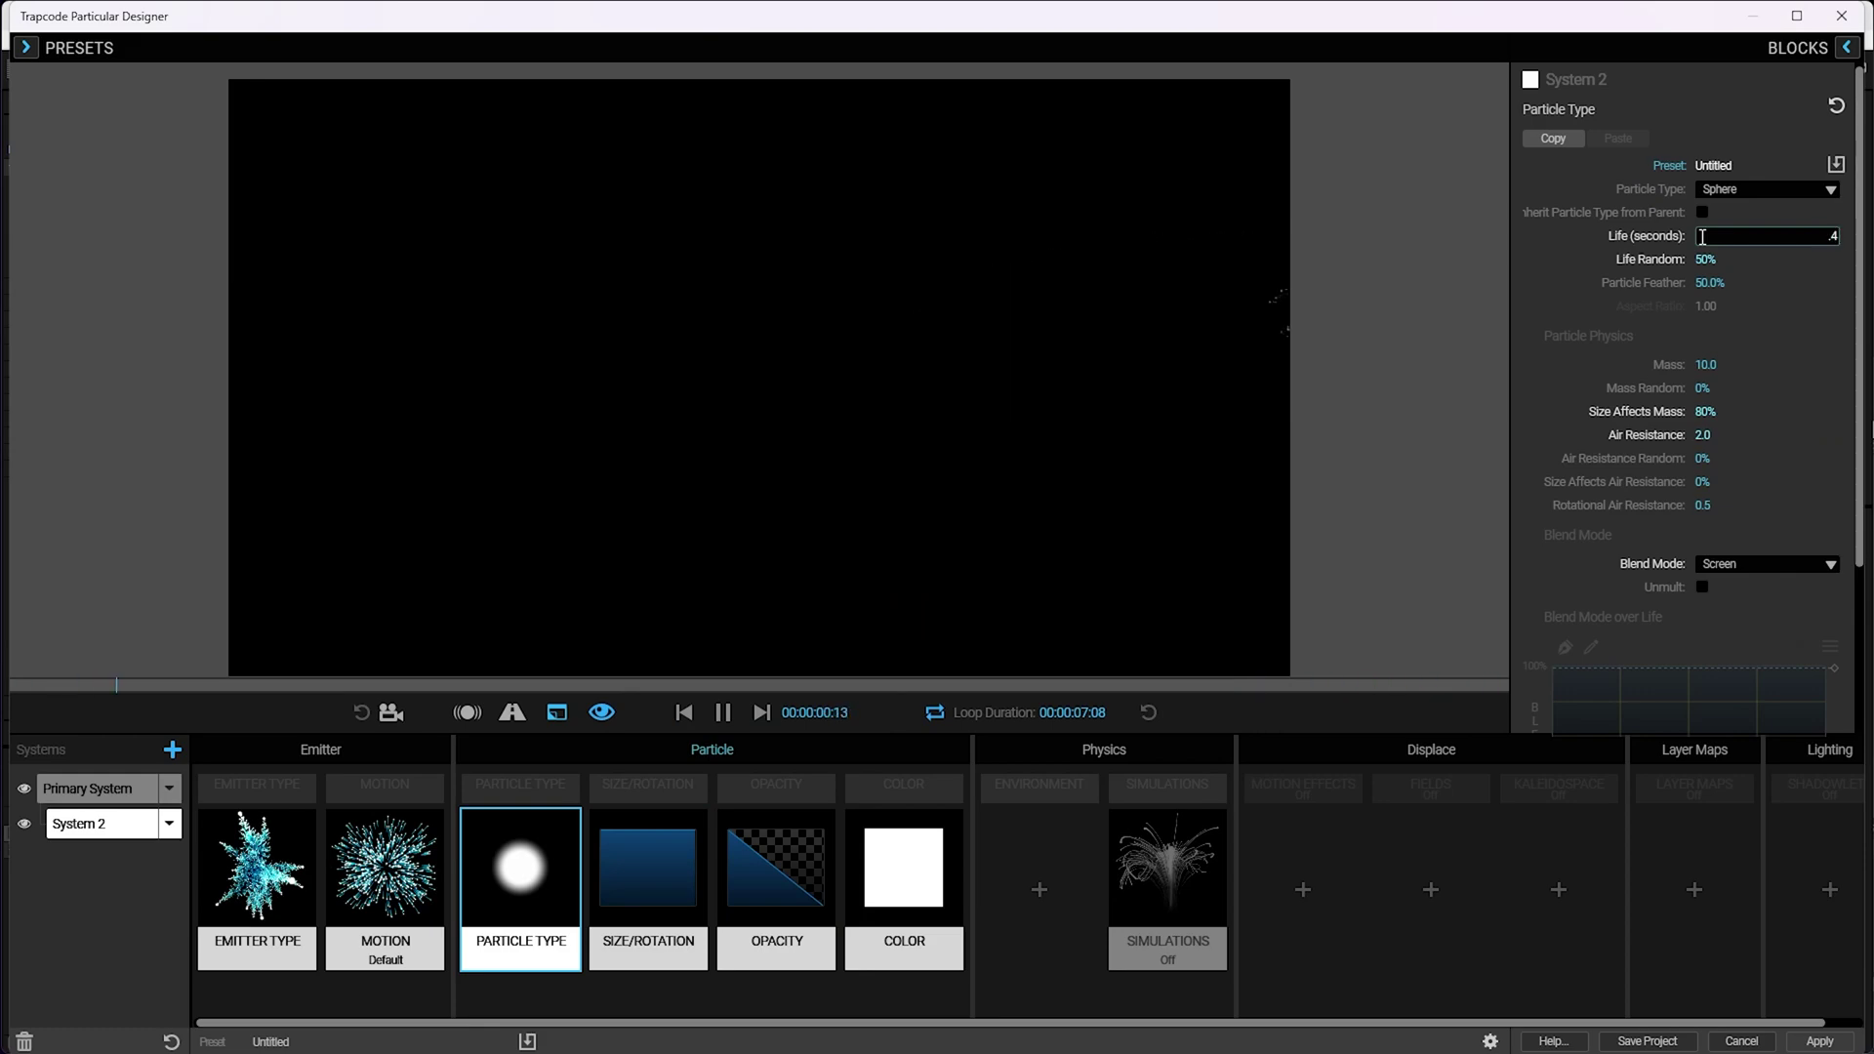
key("Return")
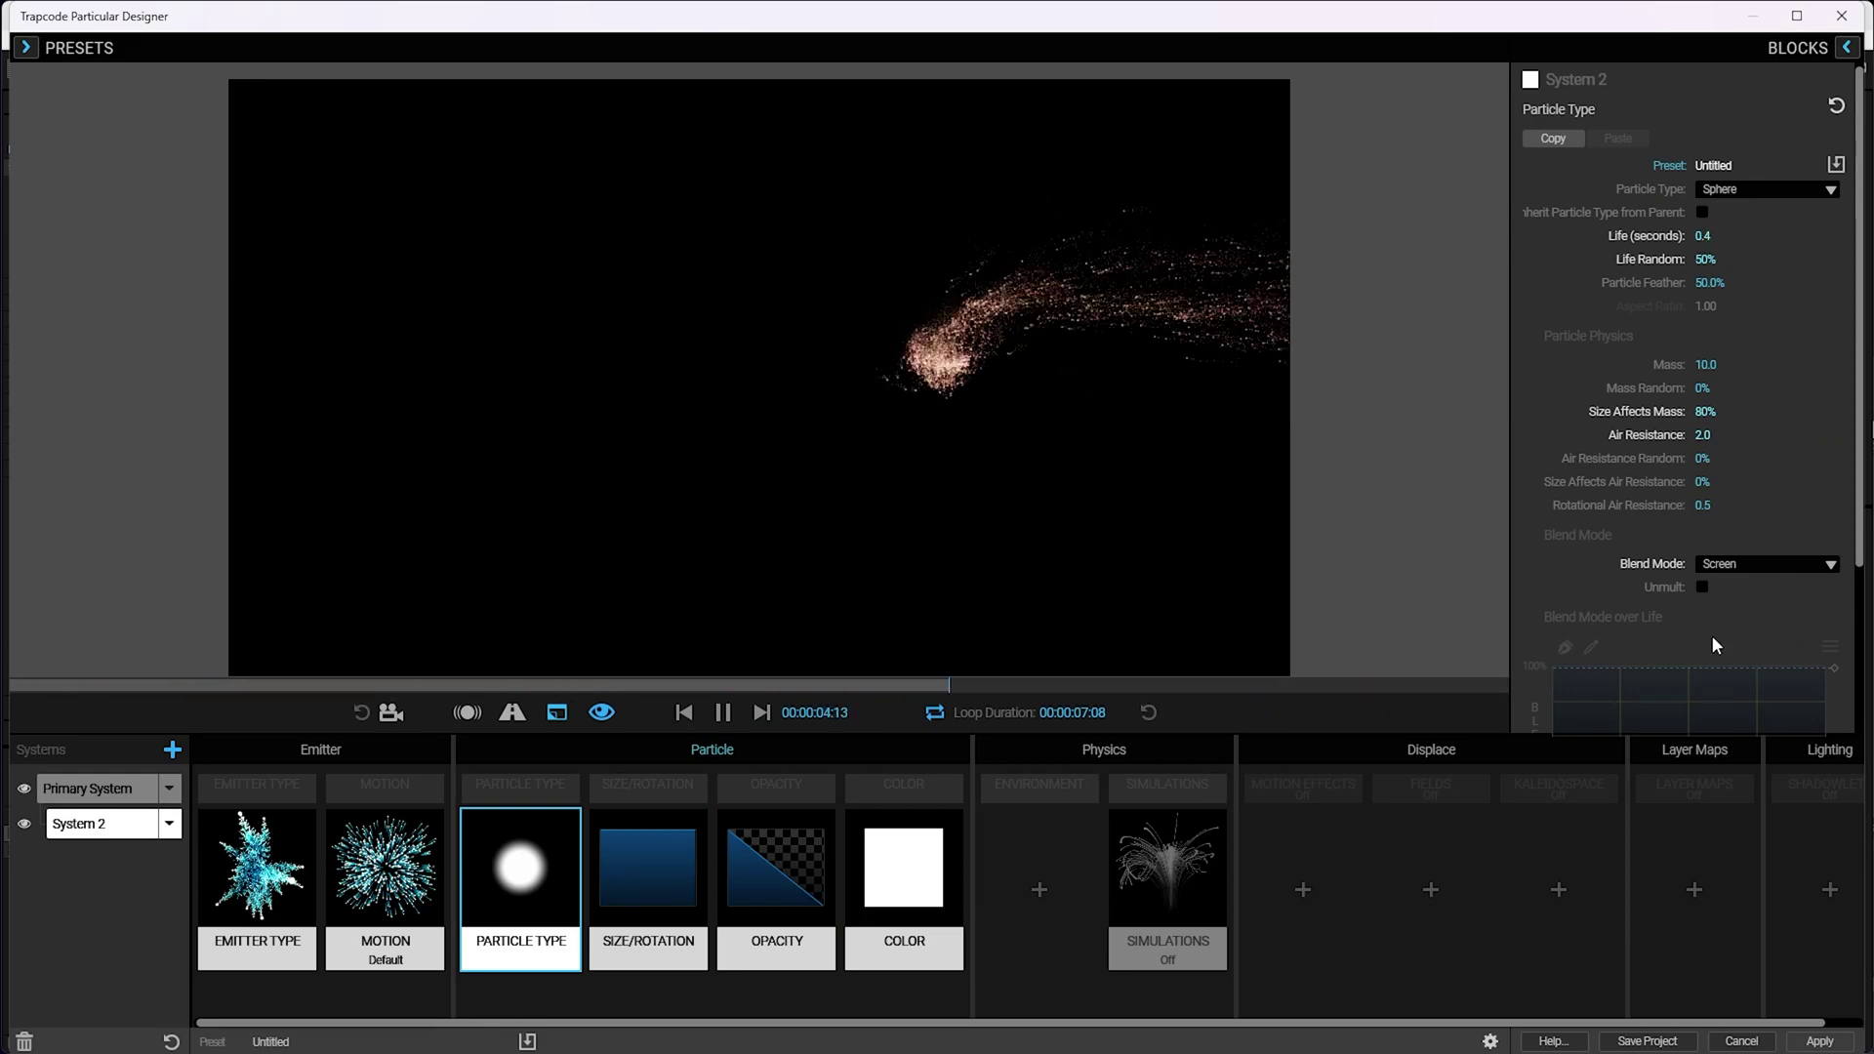
left_click(1650, 1040)
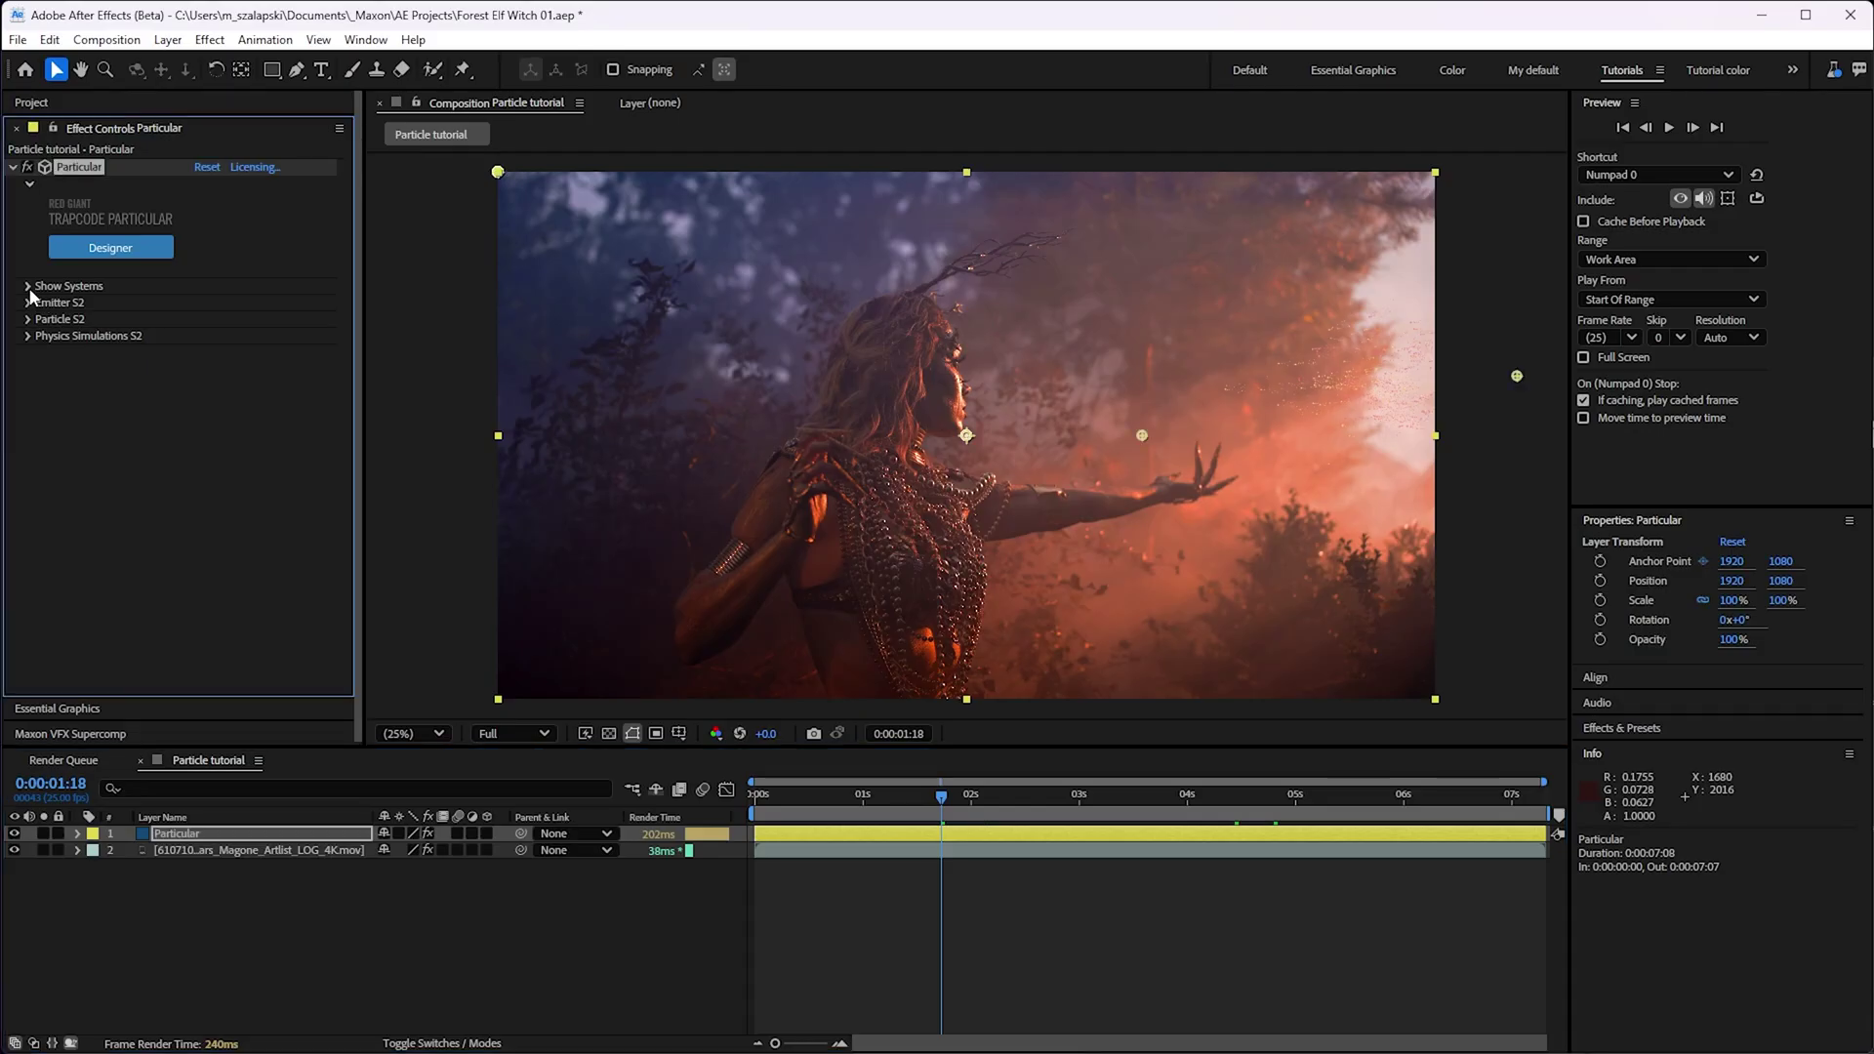
- Set Particular's Global Controls Pre Run to 2.0 seconds at the comp start
left_click(28, 286)
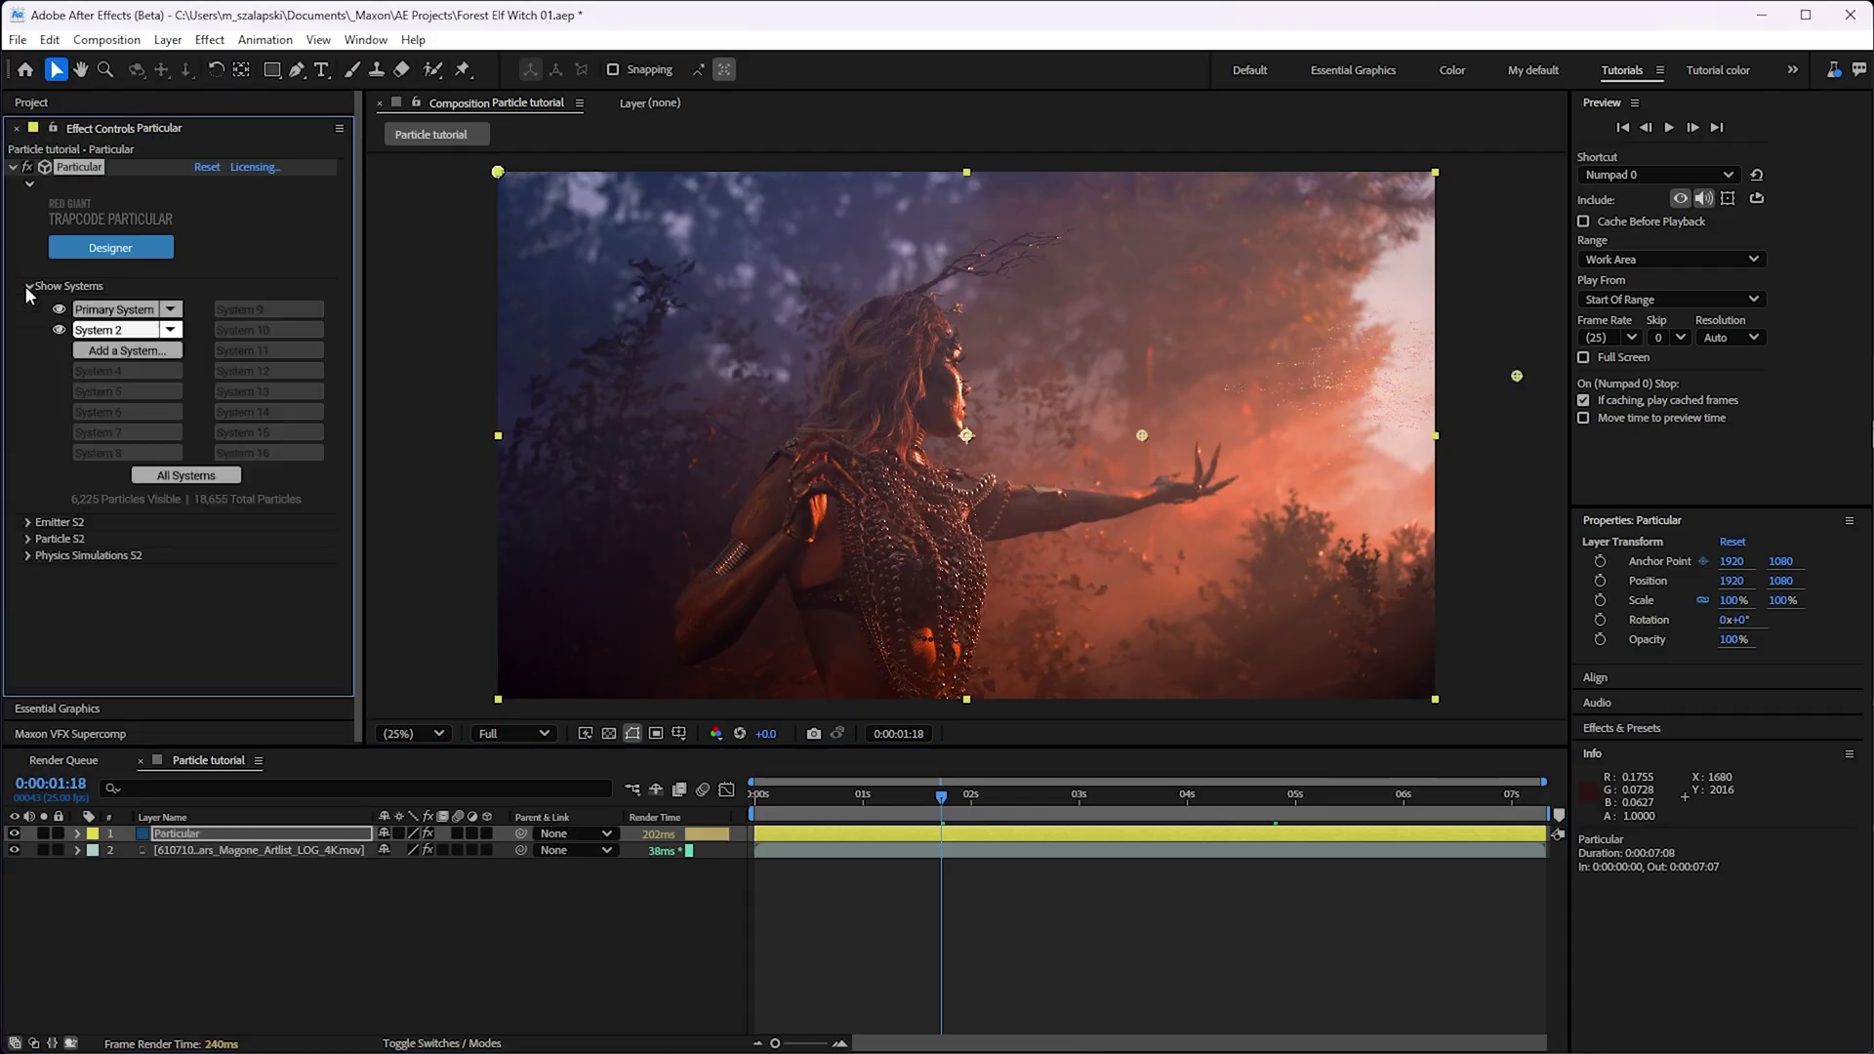
left_click(187, 477)
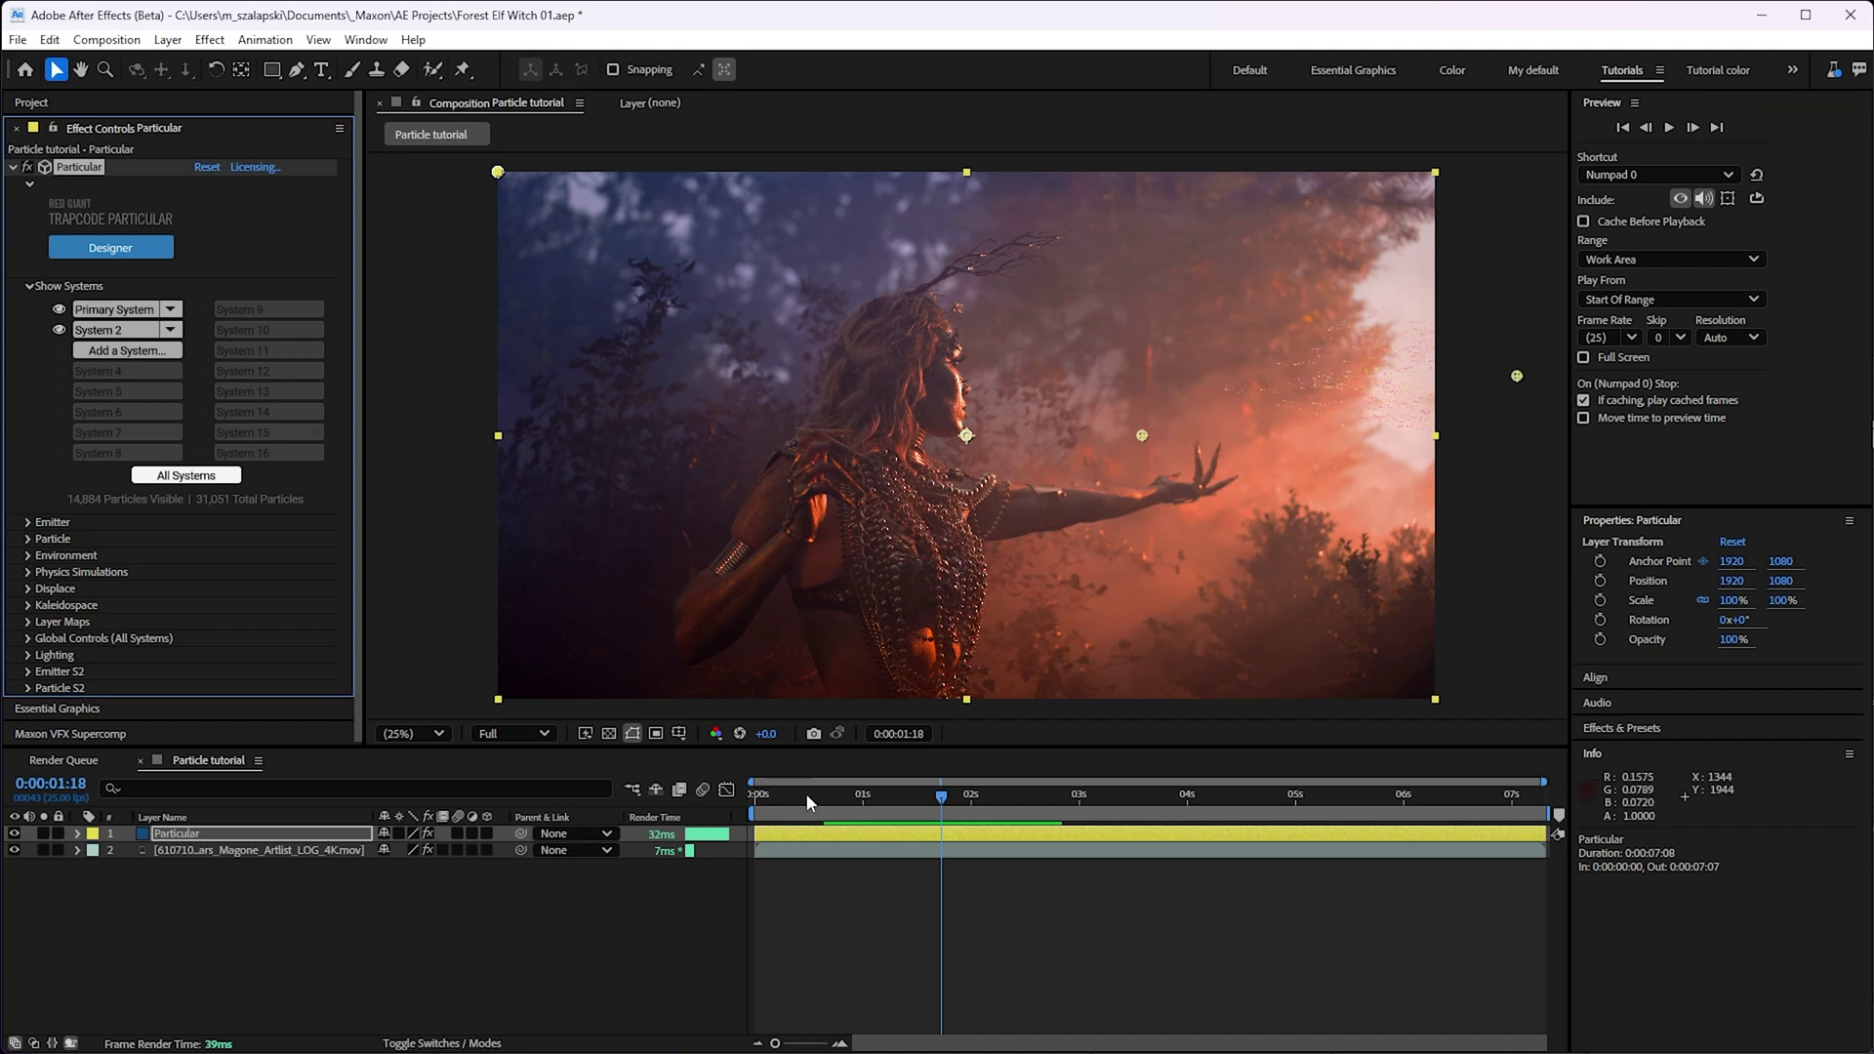
left_click(758, 794)
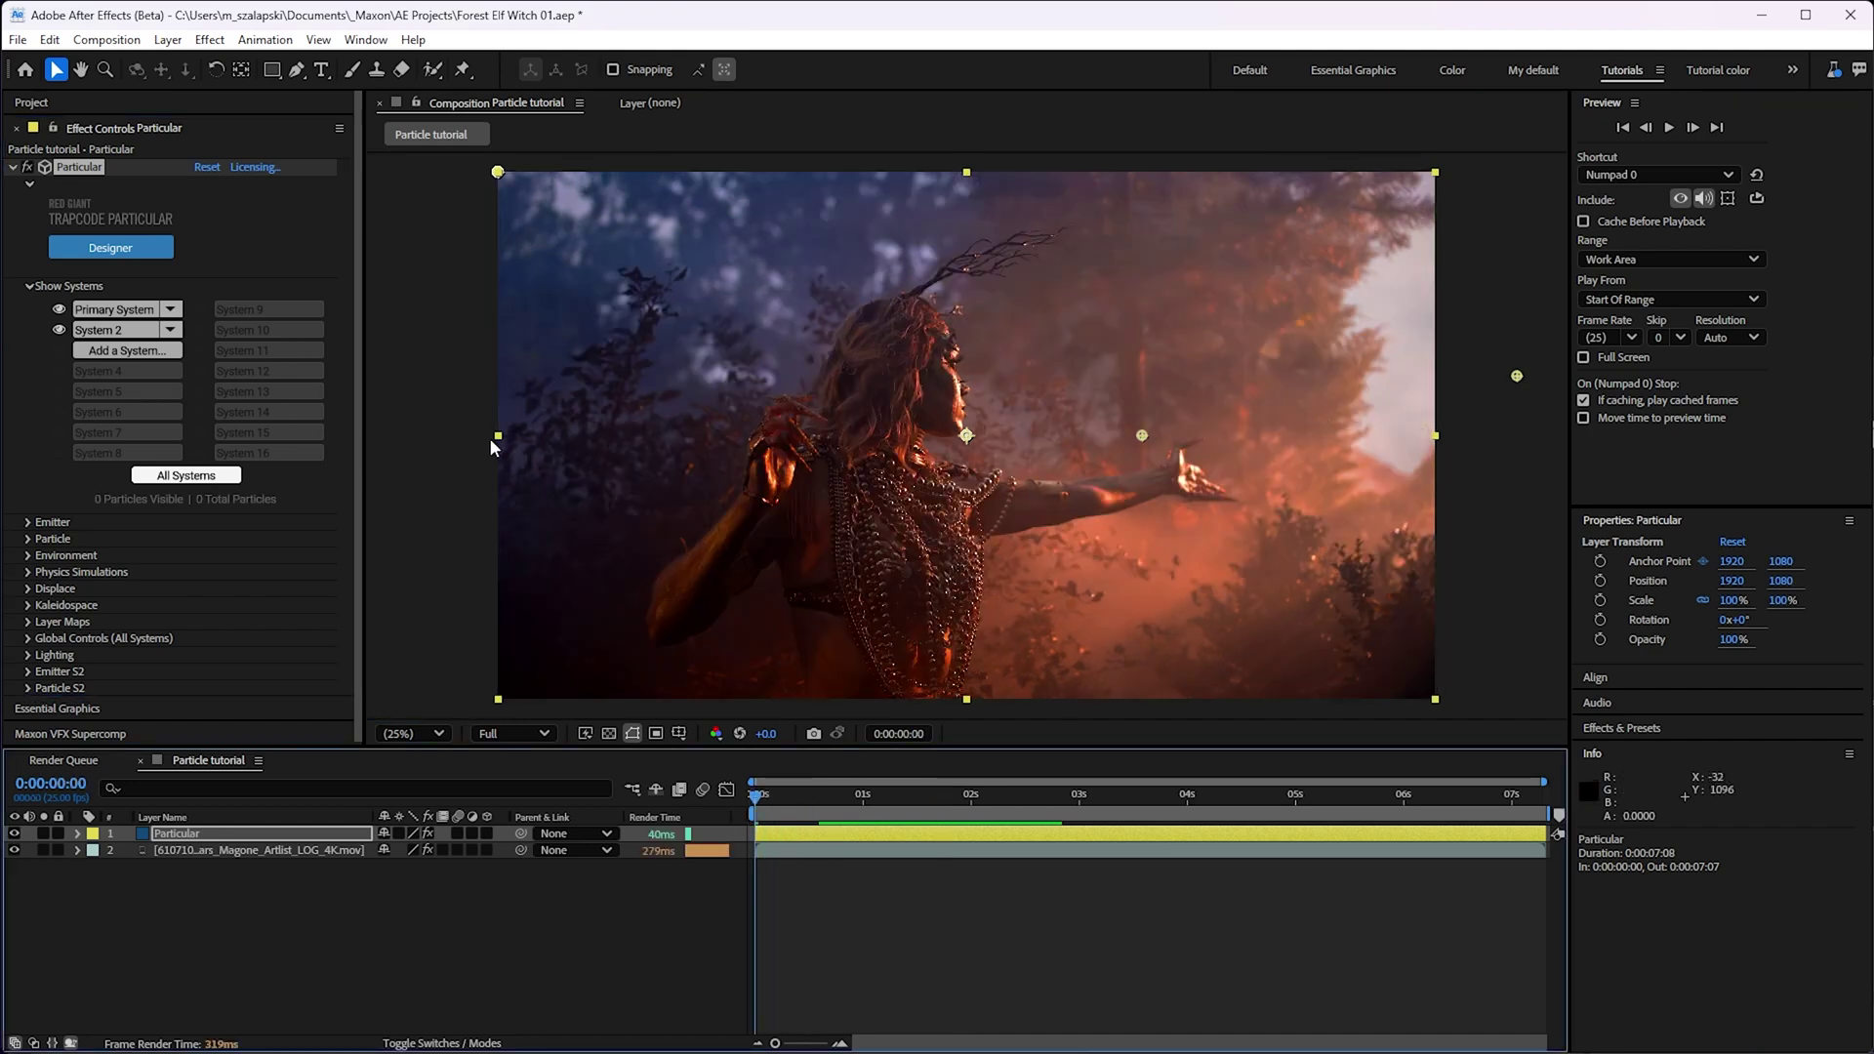
scroll(58, 579, "down", 1)
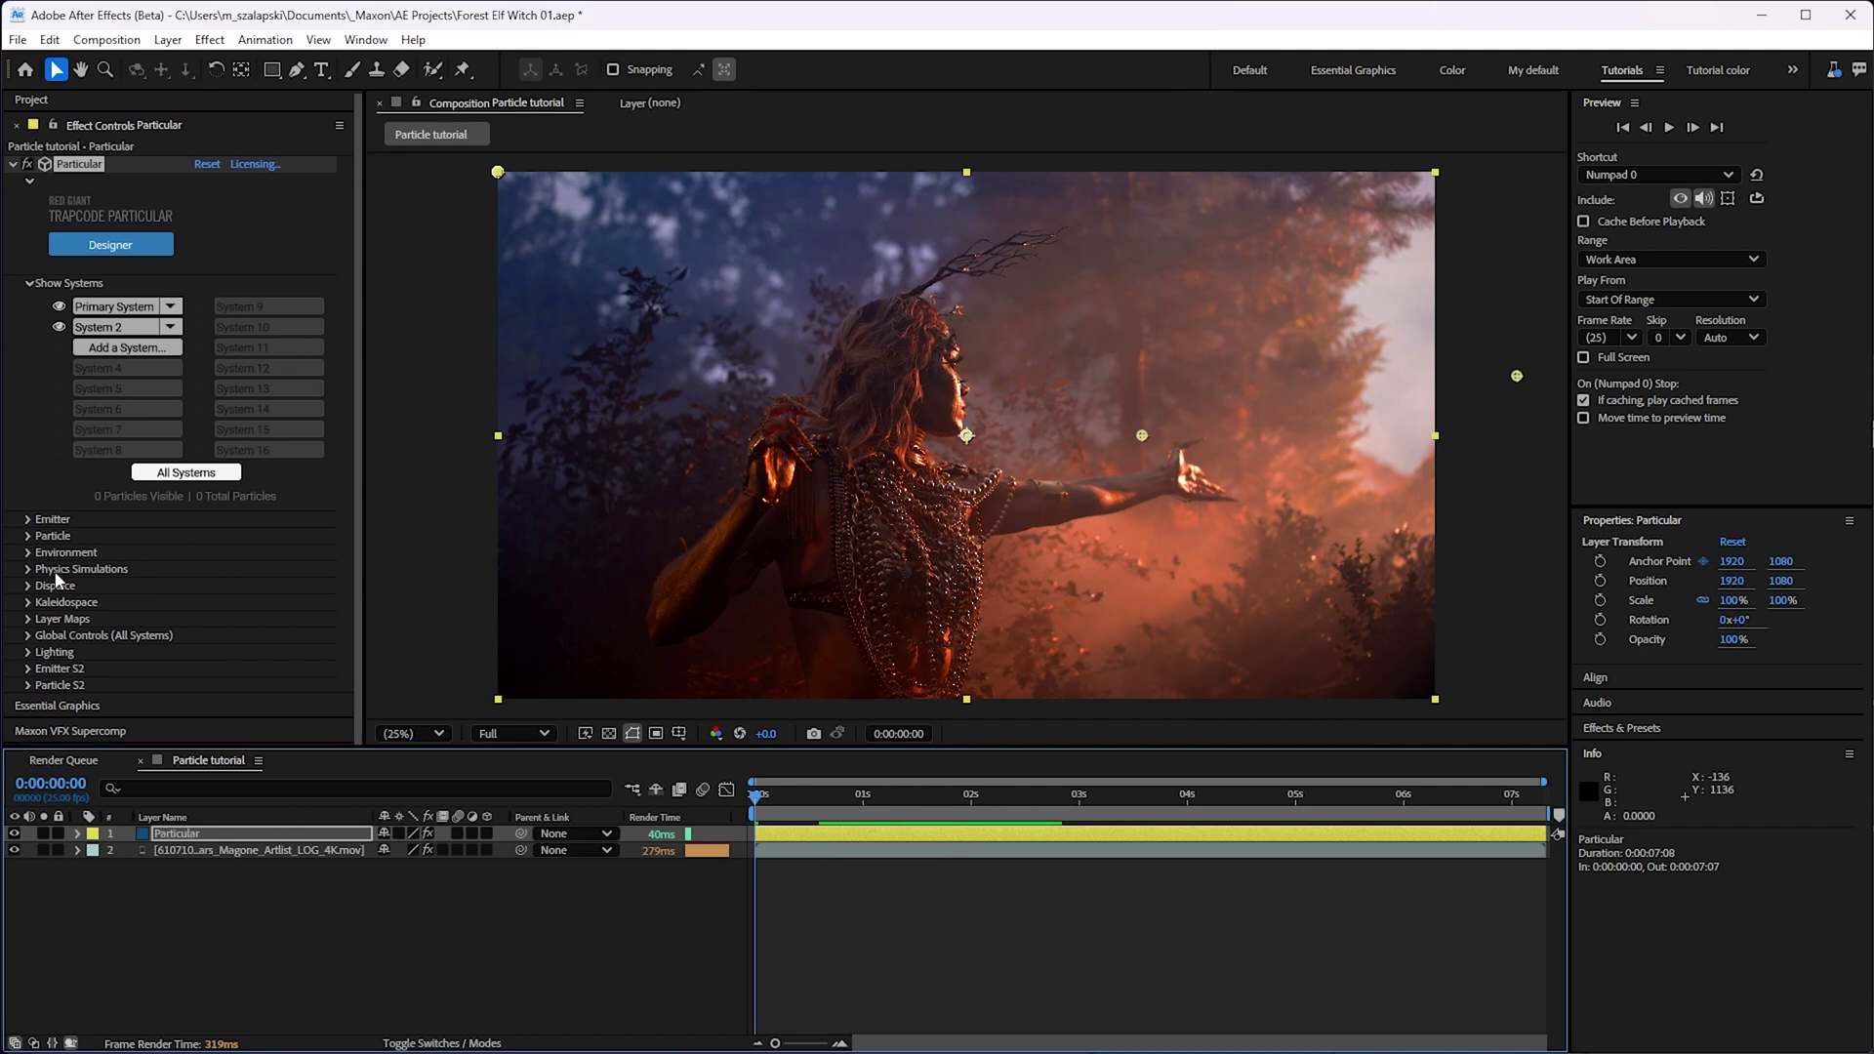
left_click(30, 636)
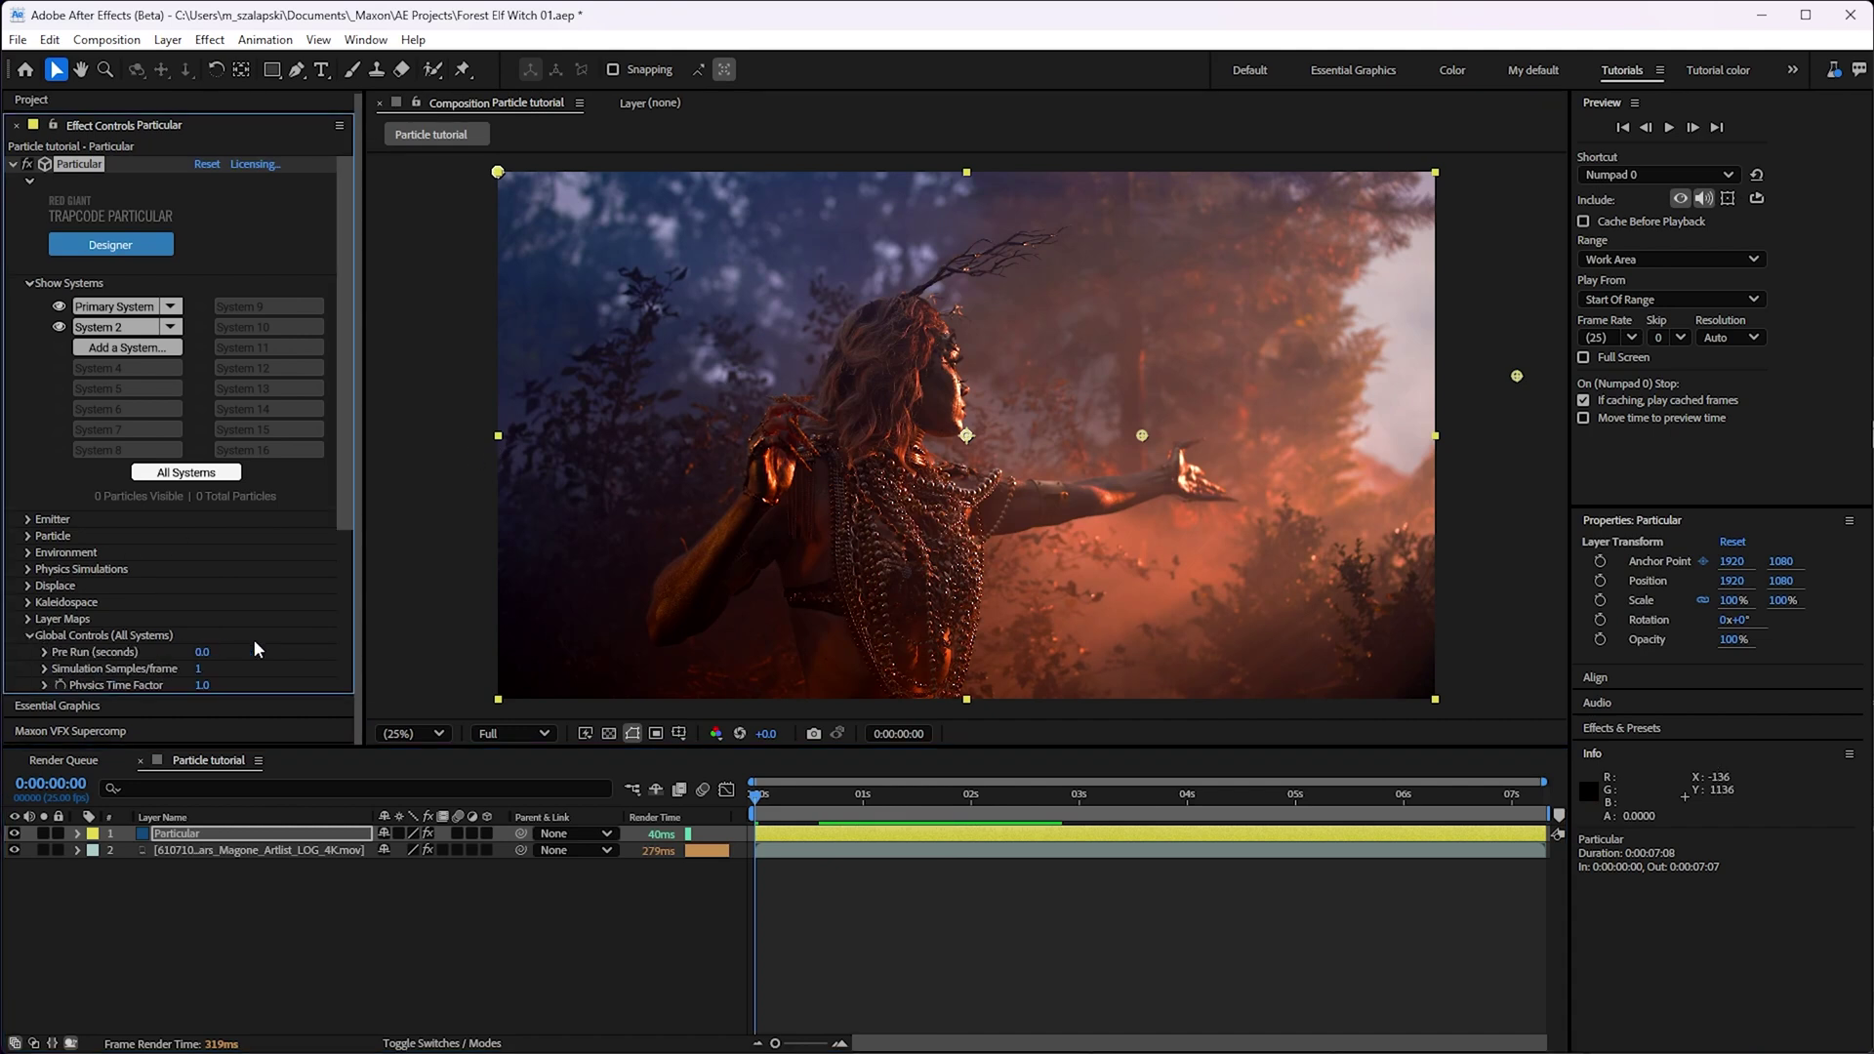
scroll(257, 649, "down", 1)
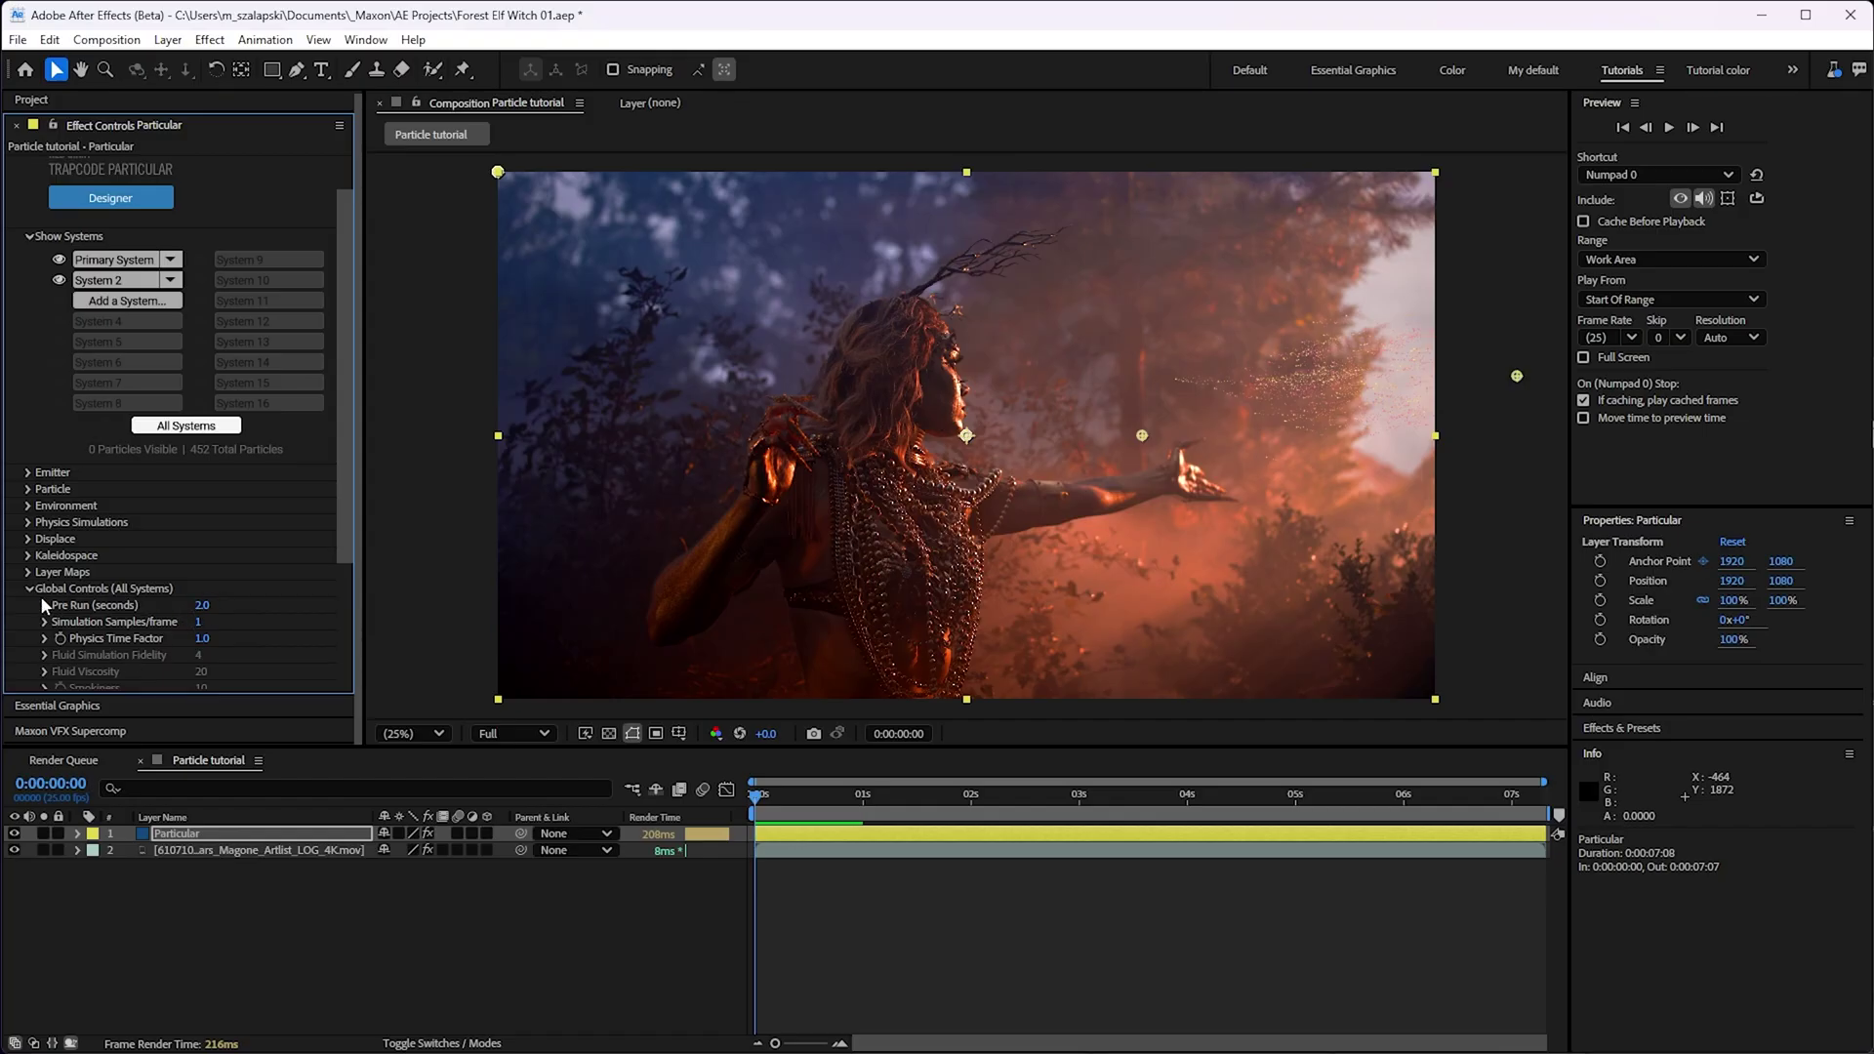
left_click(30, 588)
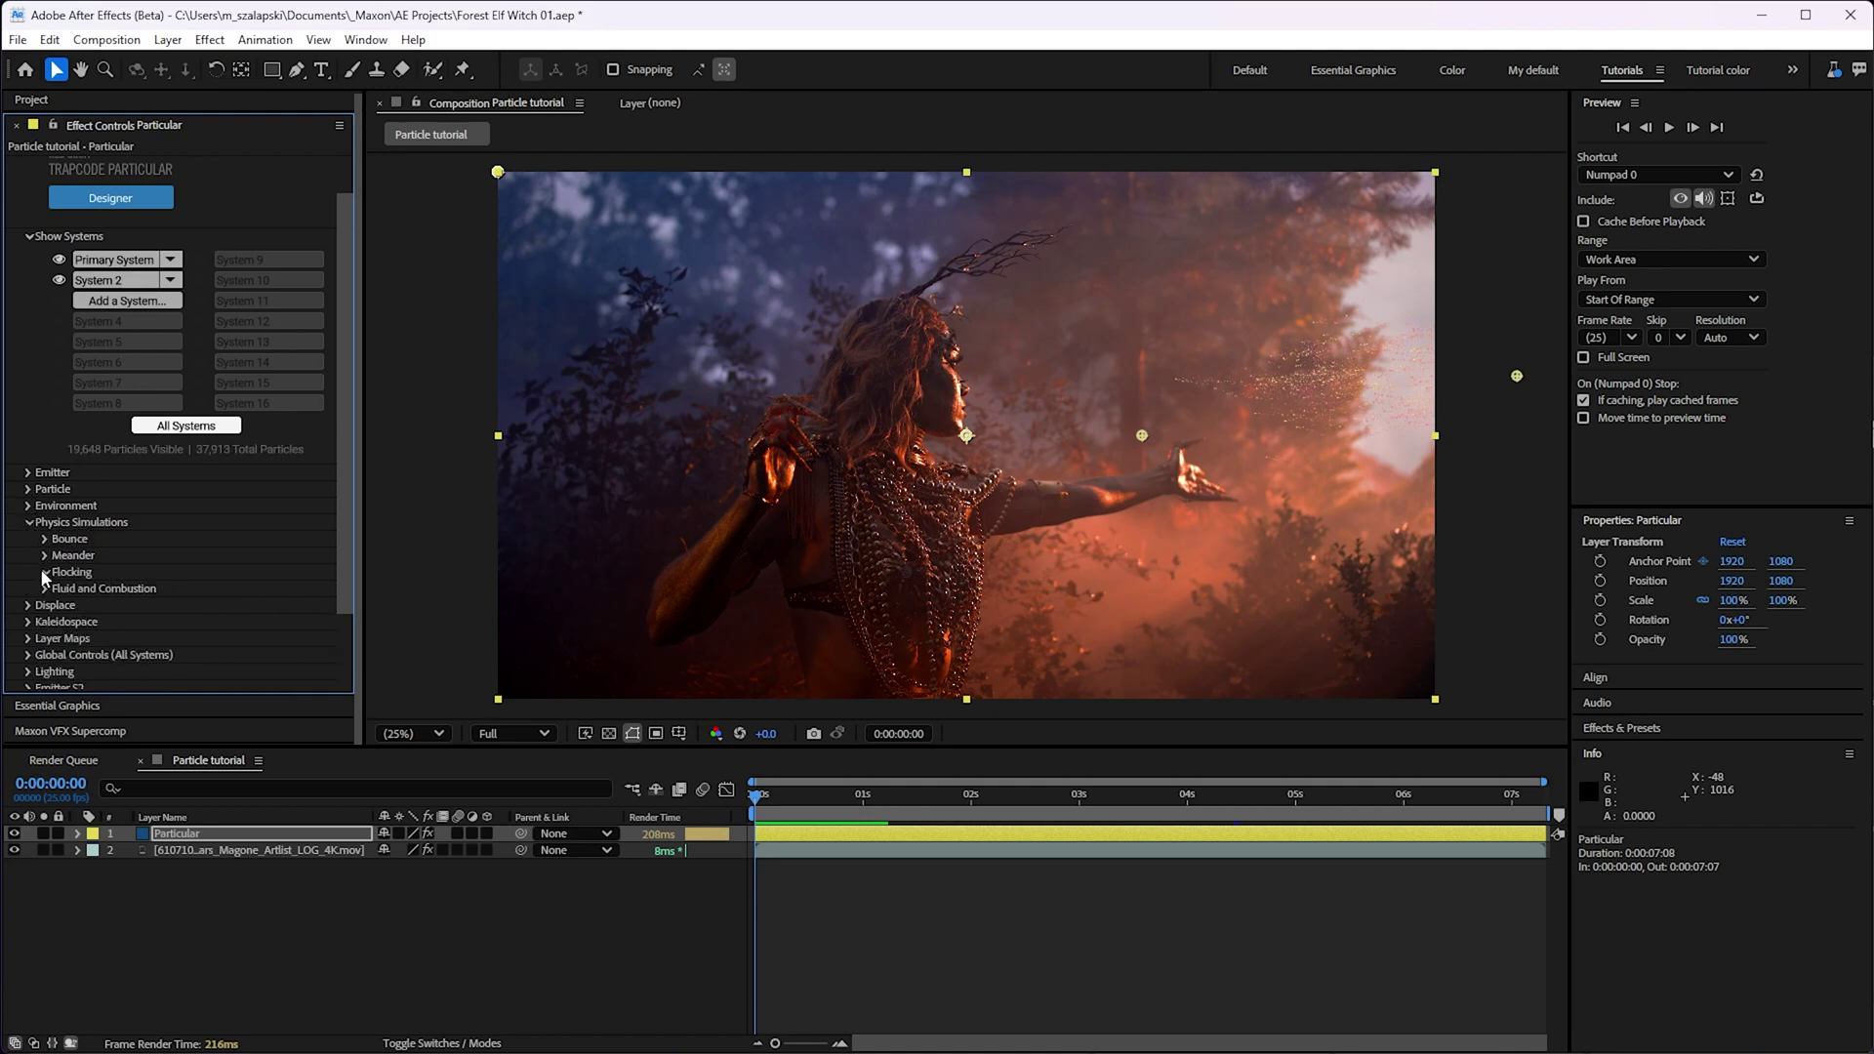
- Drag the Flocking Target Position just above the witch's outstretched hand around three seconds in
left_click(43, 571)
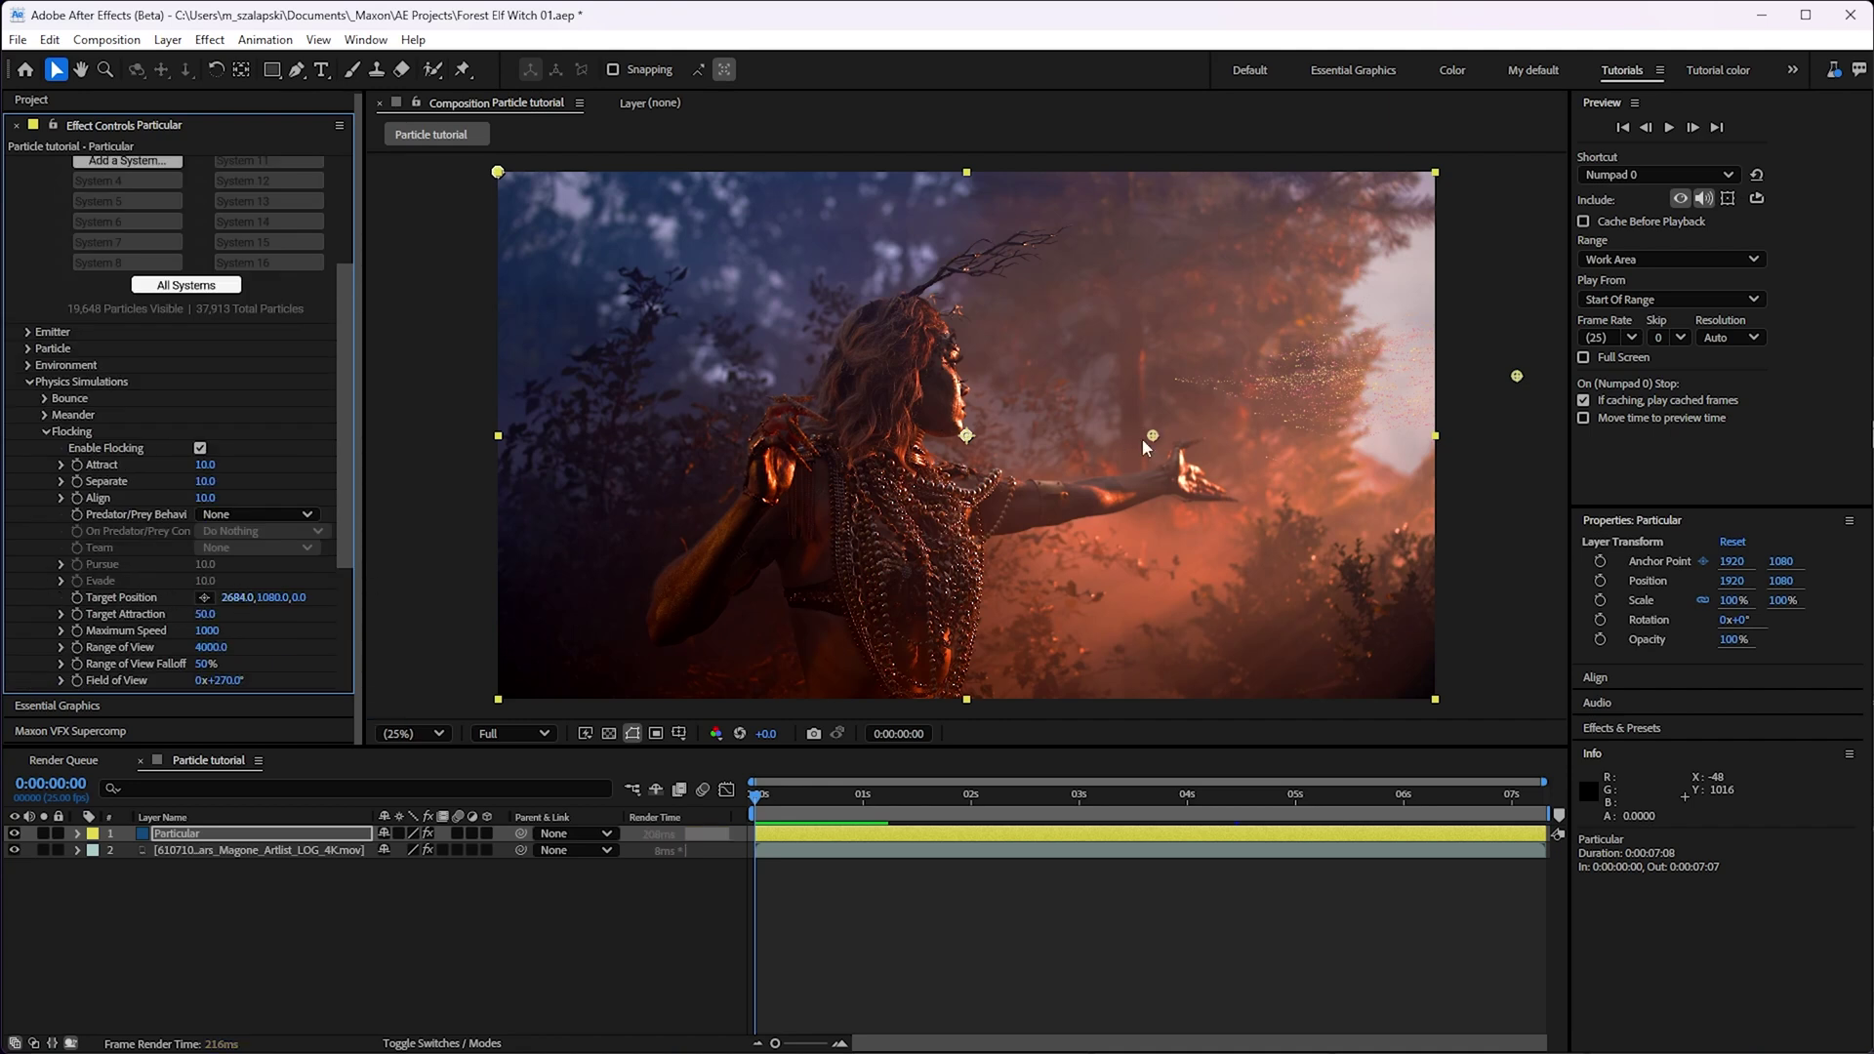
left_click_drag(1155, 438, 1202, 426)
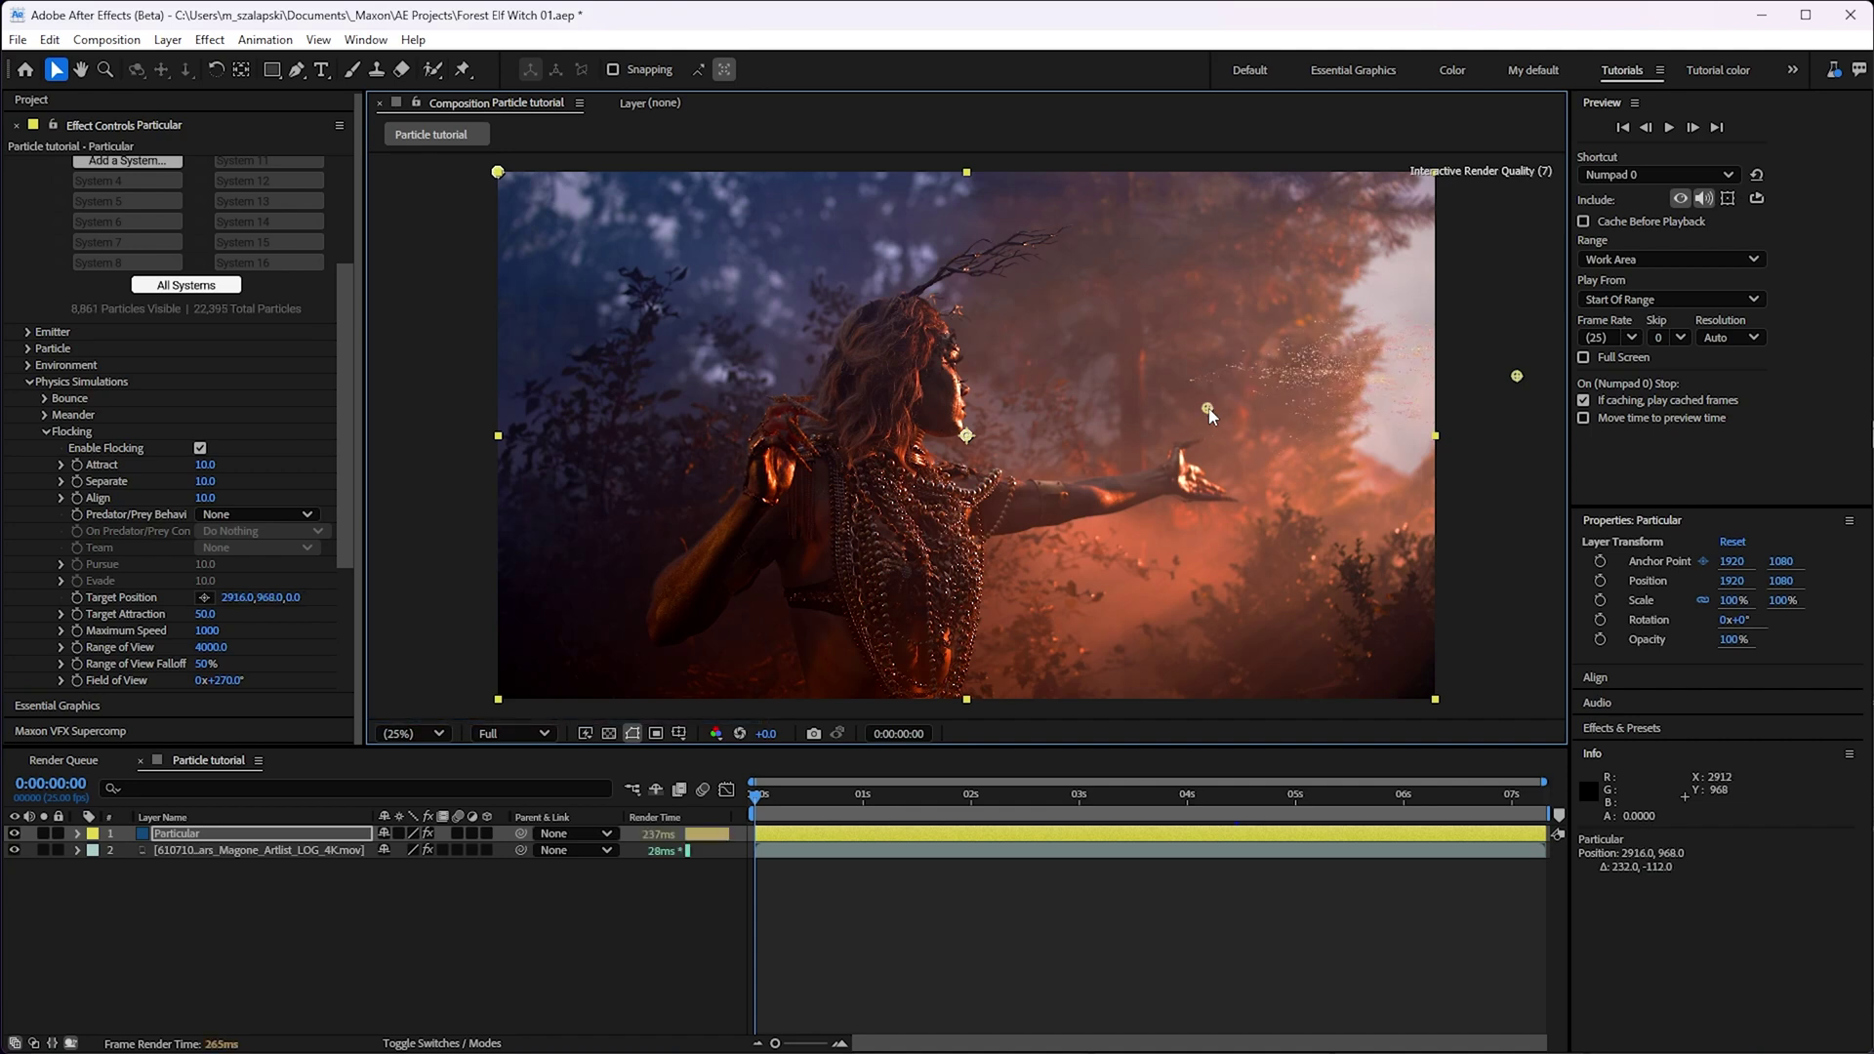
left_click(80, 598)
left_click_drag(790, 796, 1183, 810)
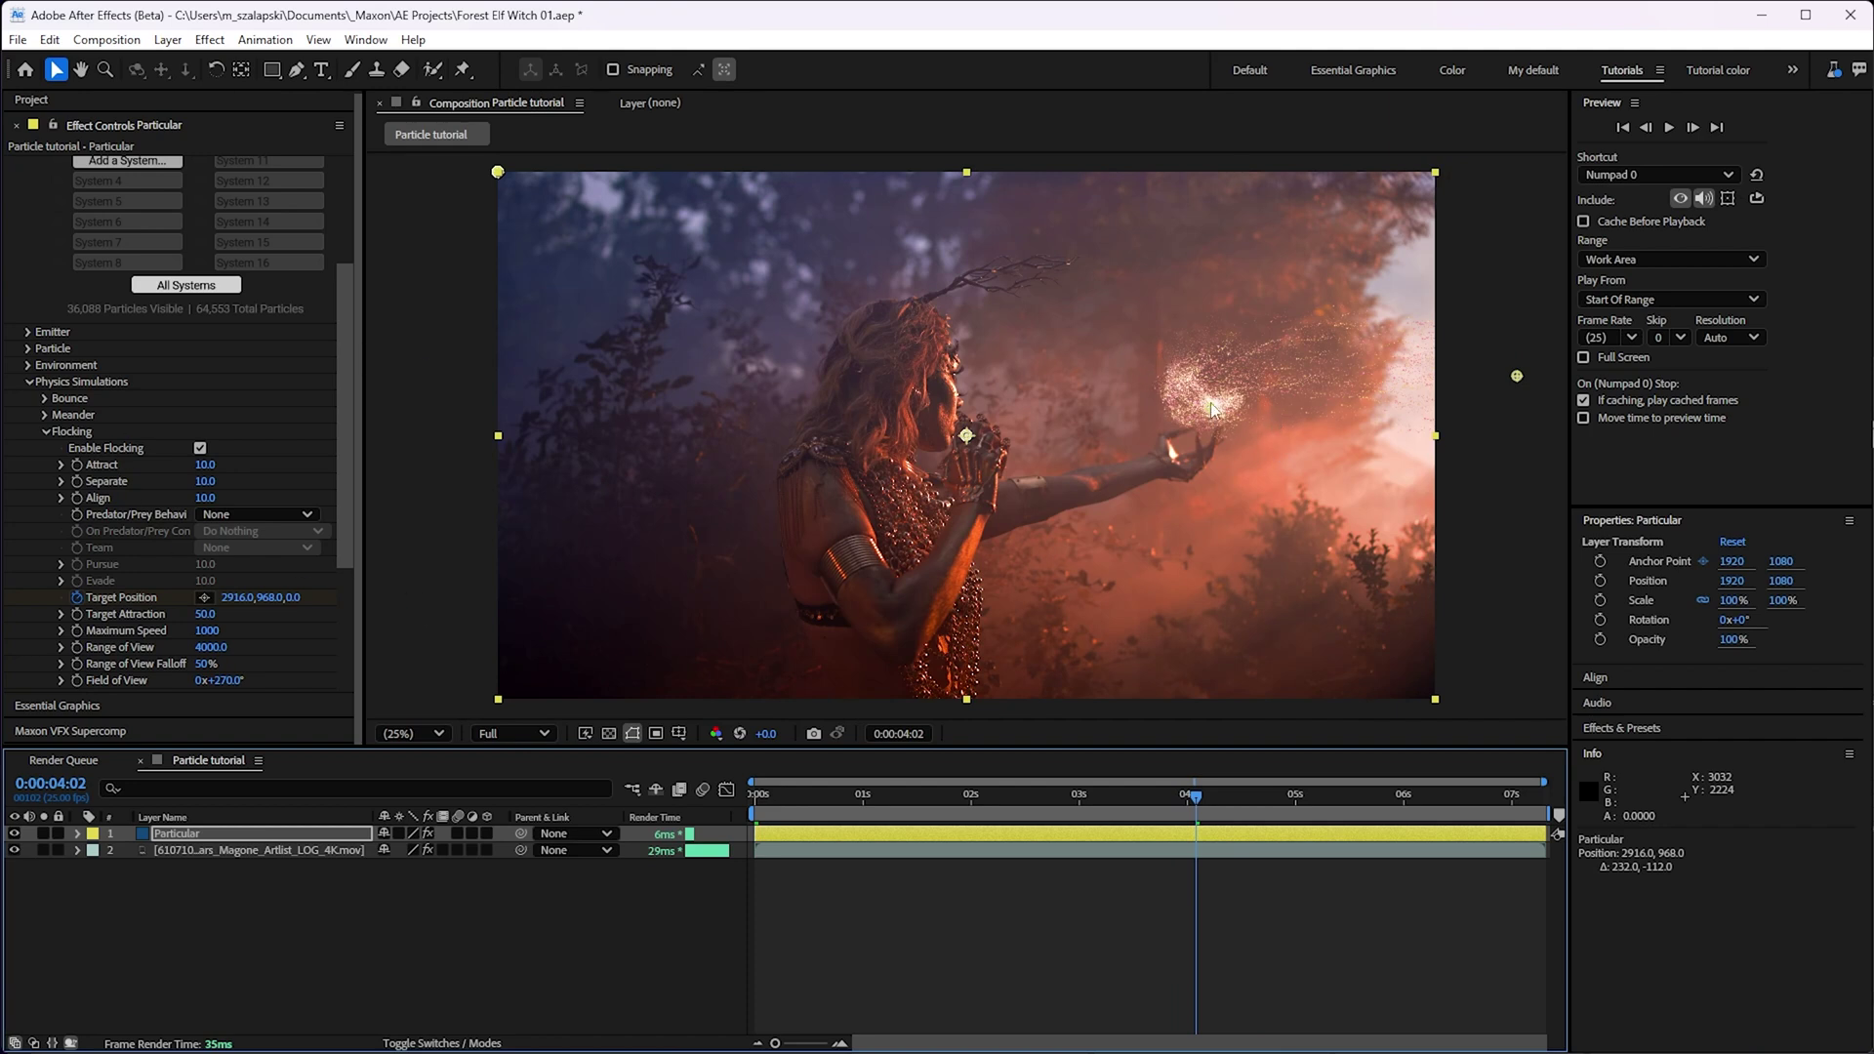
left_click_drag(1212, 404, 1187, 375)
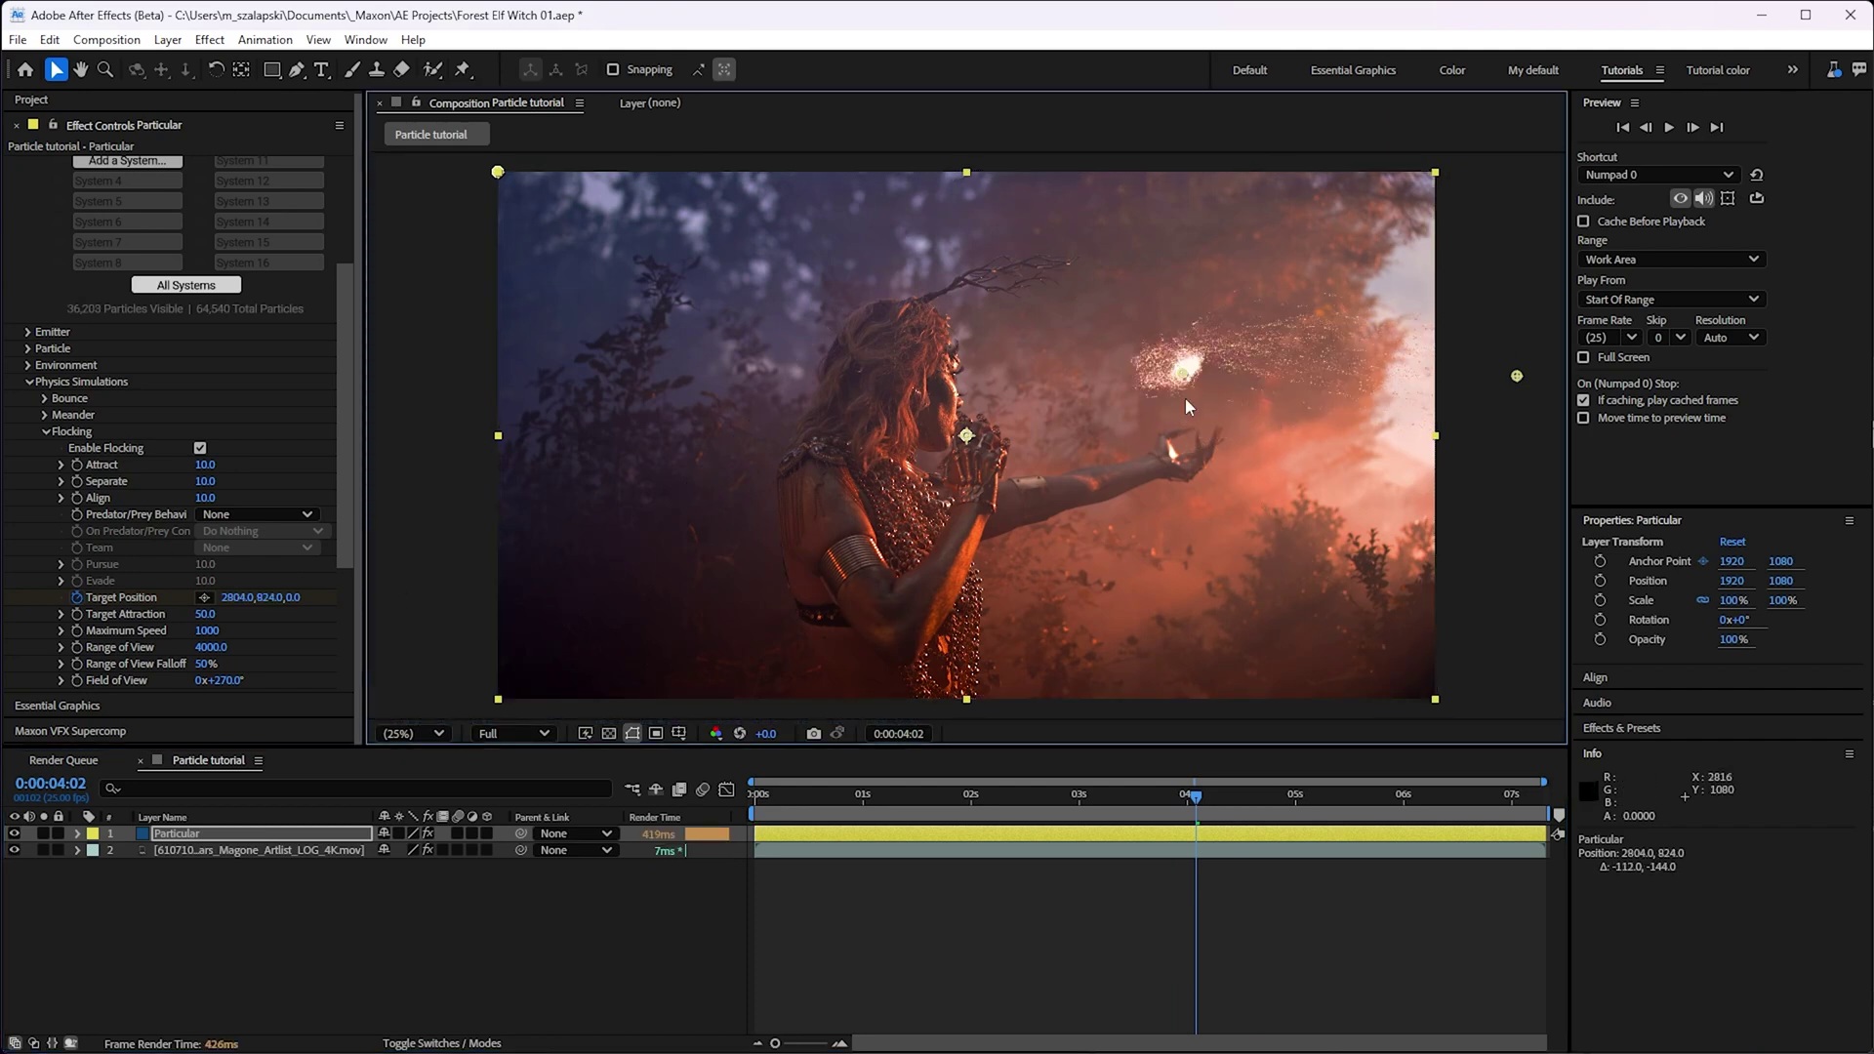
left_click_drag(1188, 389, 1189, 412)
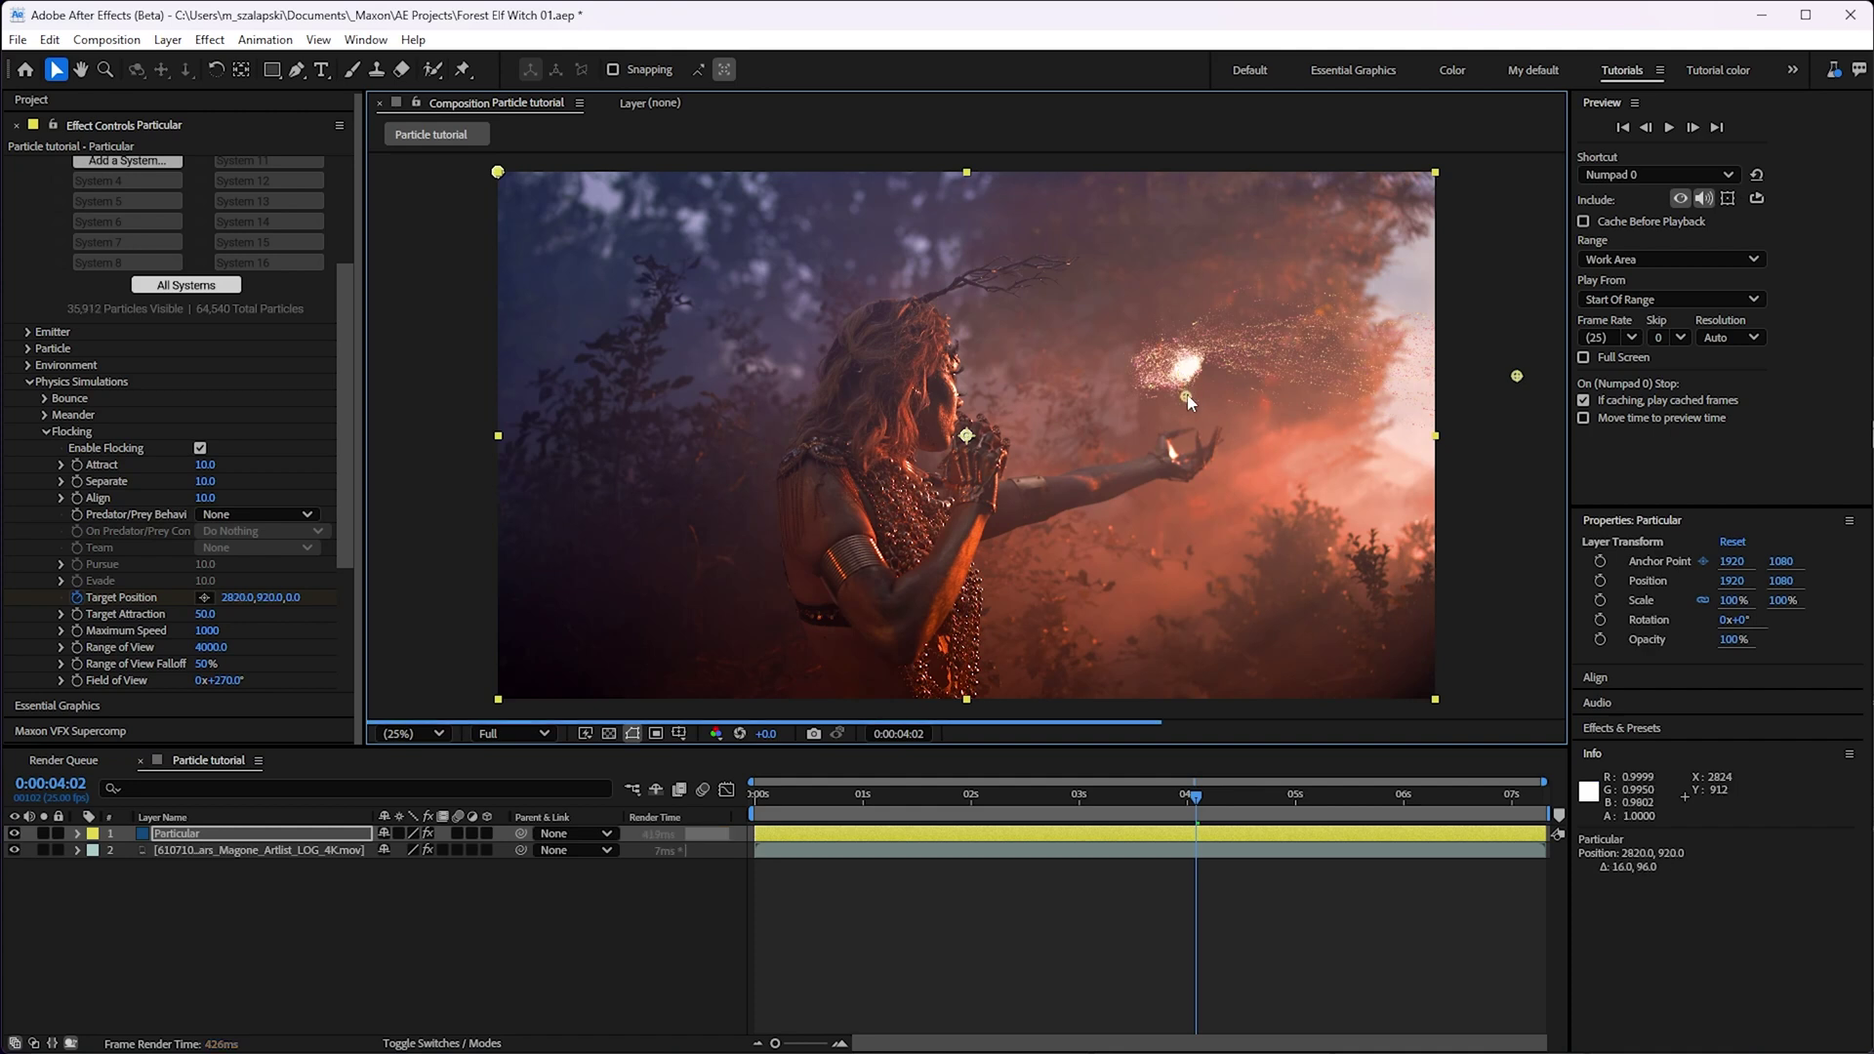
- Keyframe Target Position at 2:05 and around five seconds, following the hand downward
key("u")
left_click(993, 795)
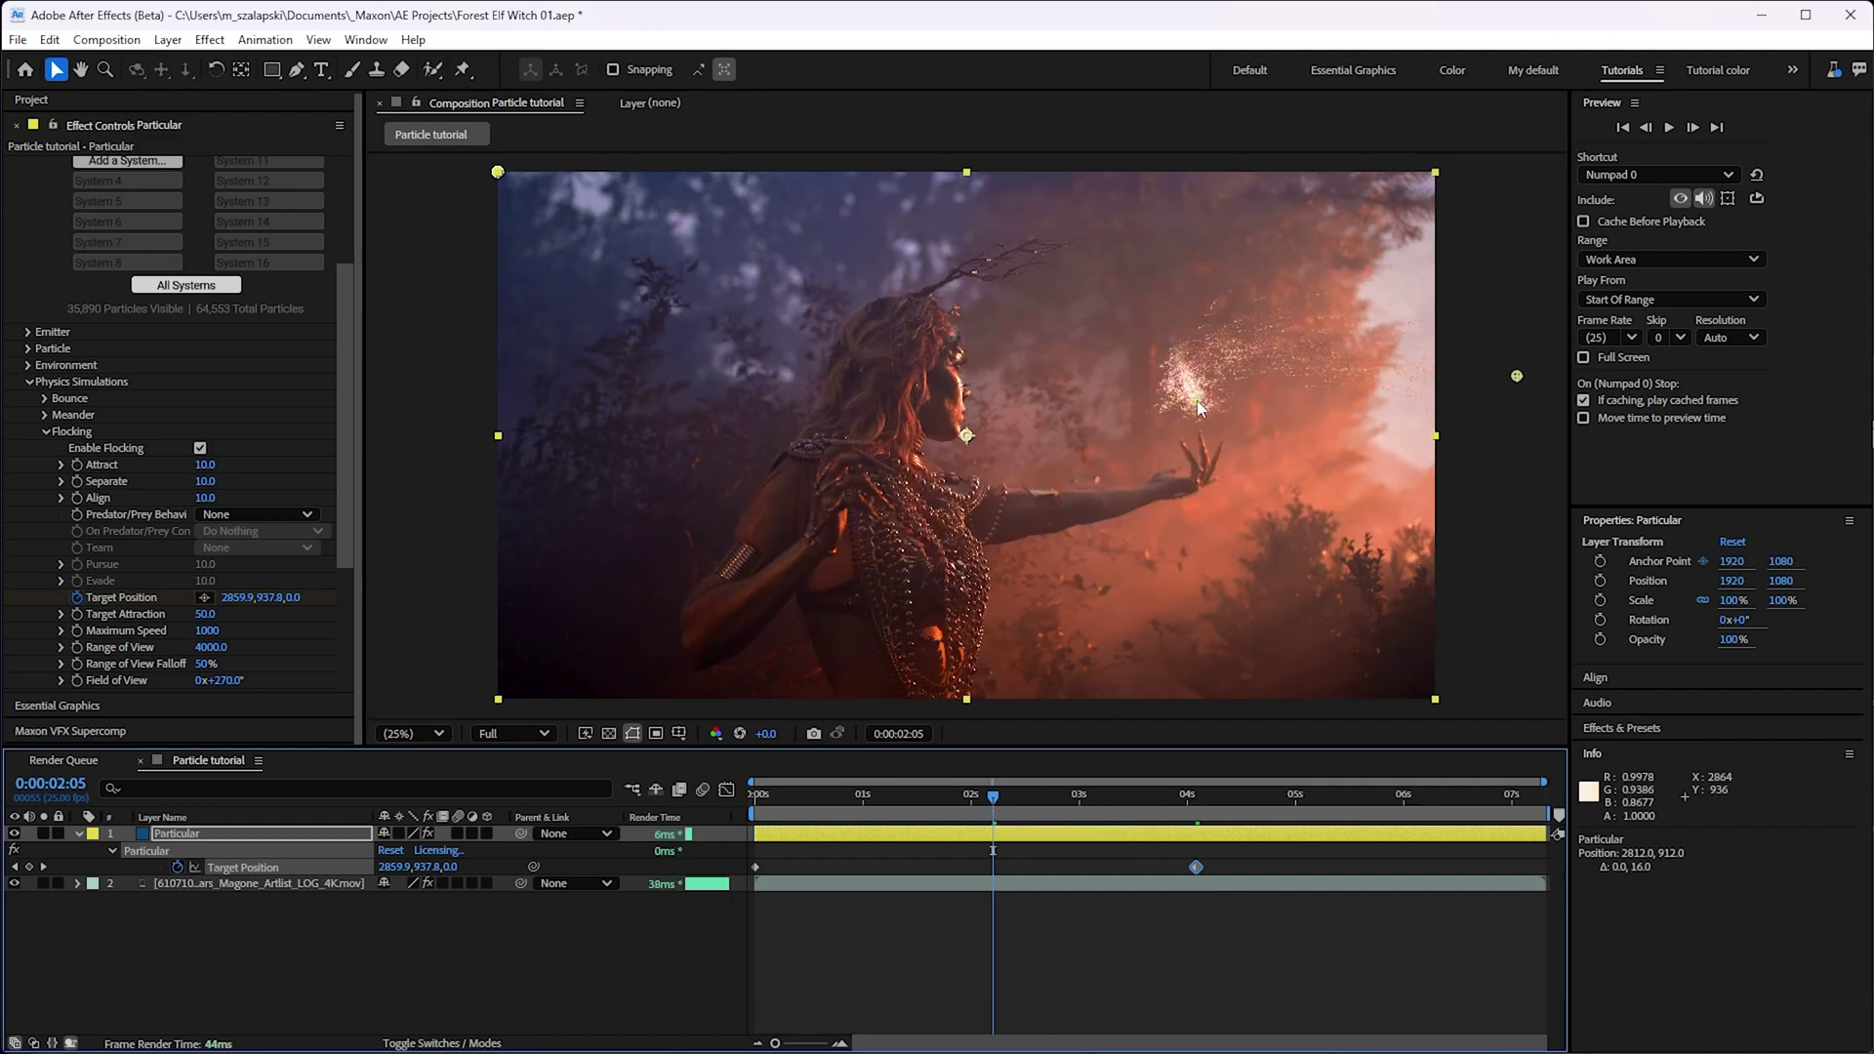
left_click_drag(1198, 407, 1191, 415)
left_click(1199, 794)
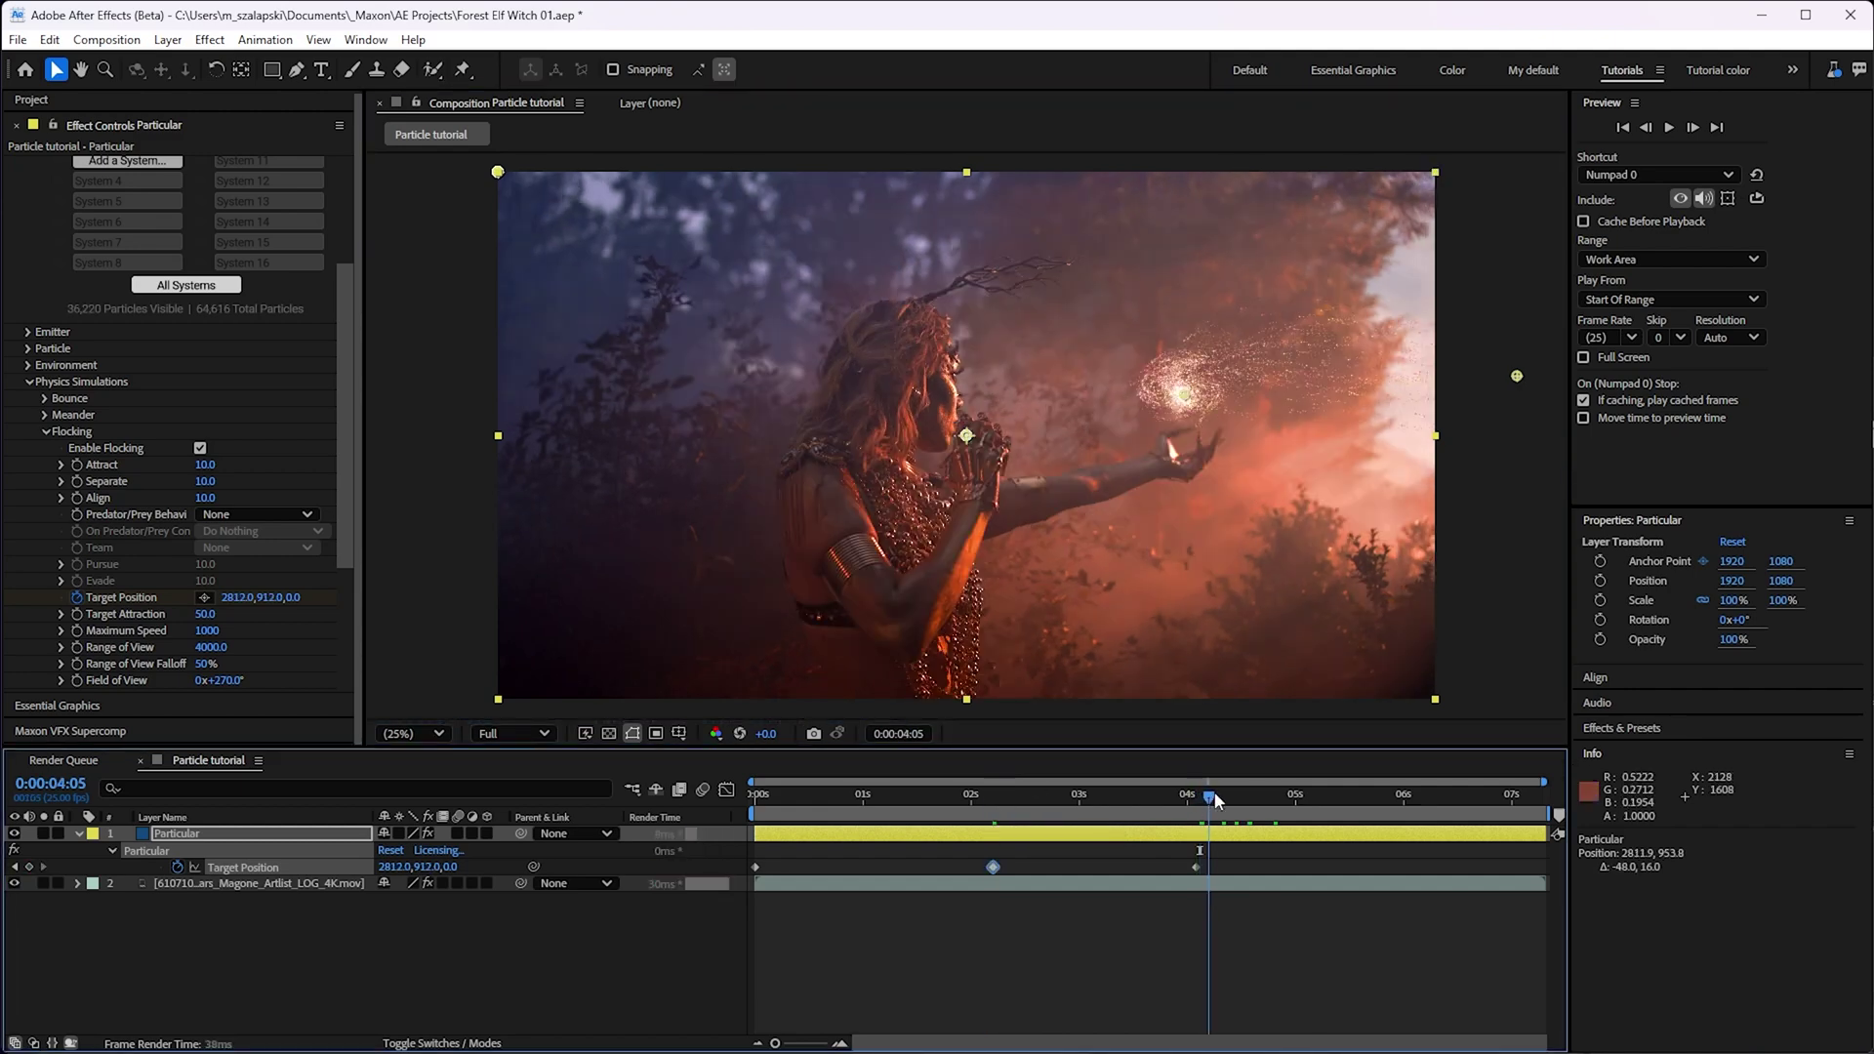
left_click_drag(1263, 798, 1374, 800)
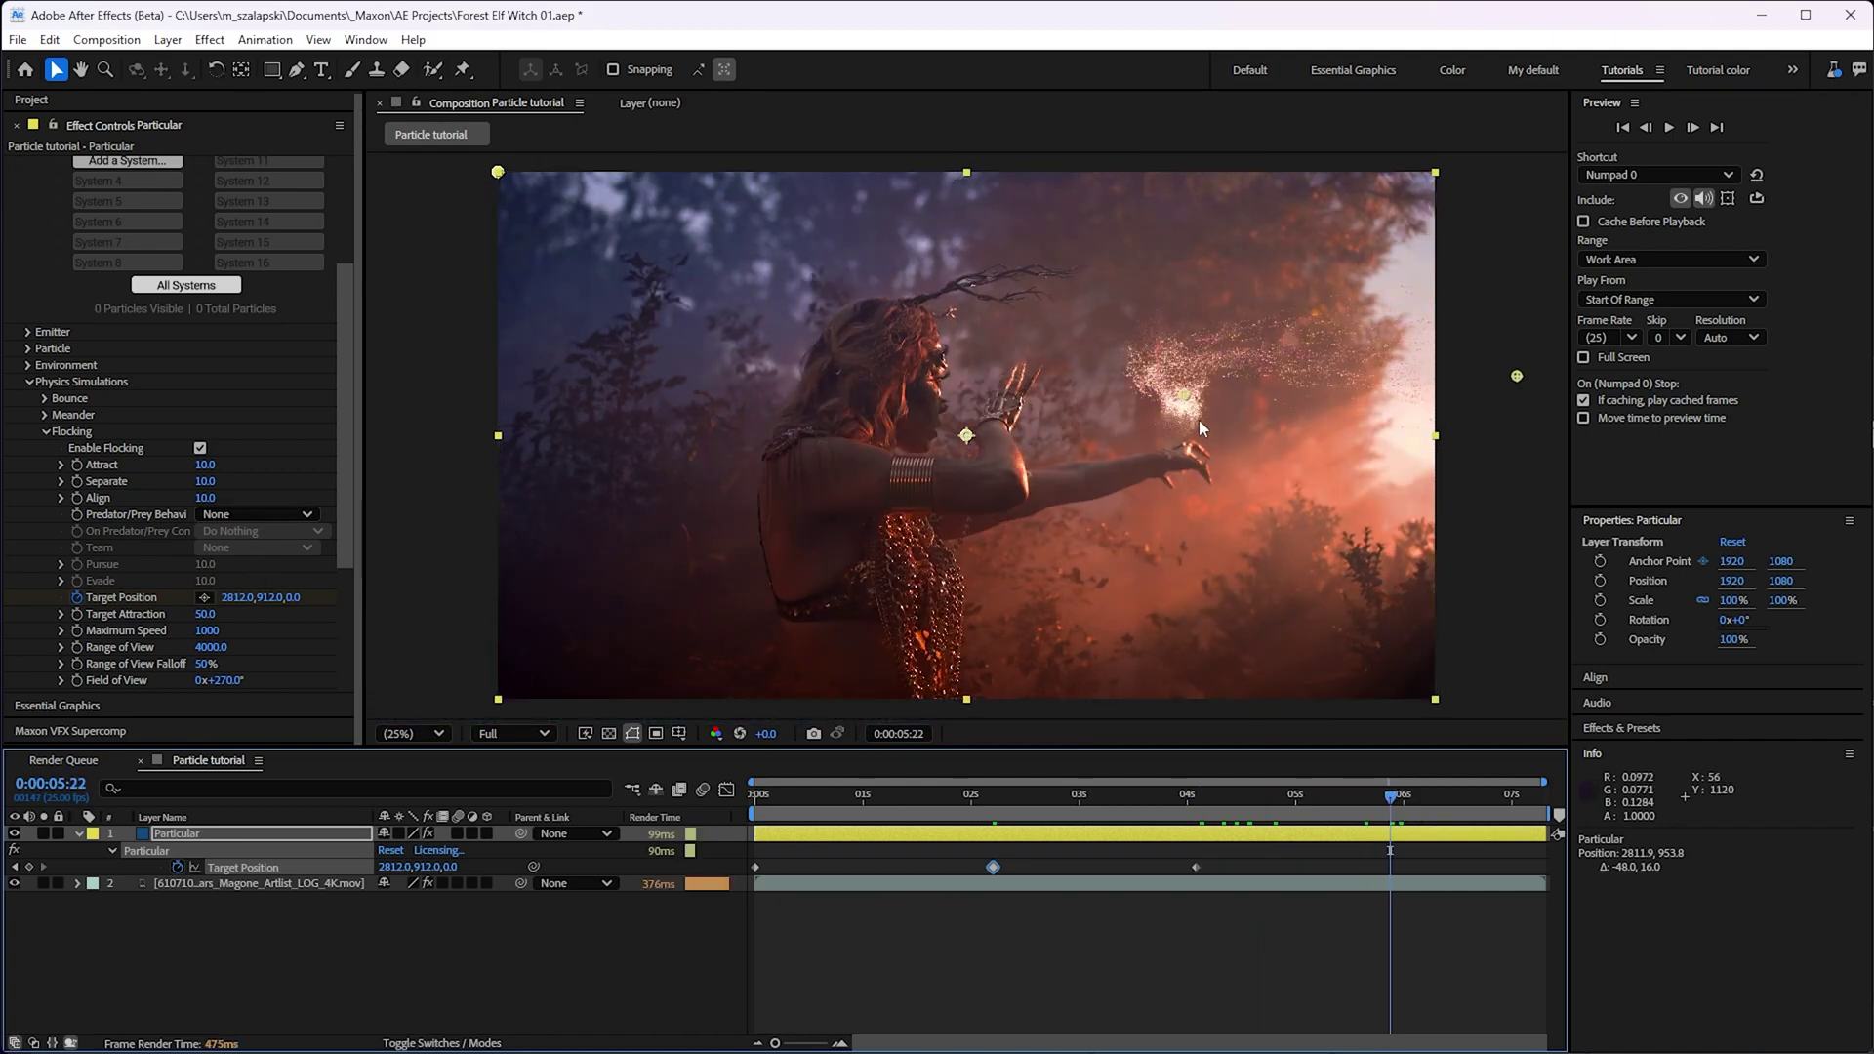
left_click_drag(1191, 441, 1192, 559)
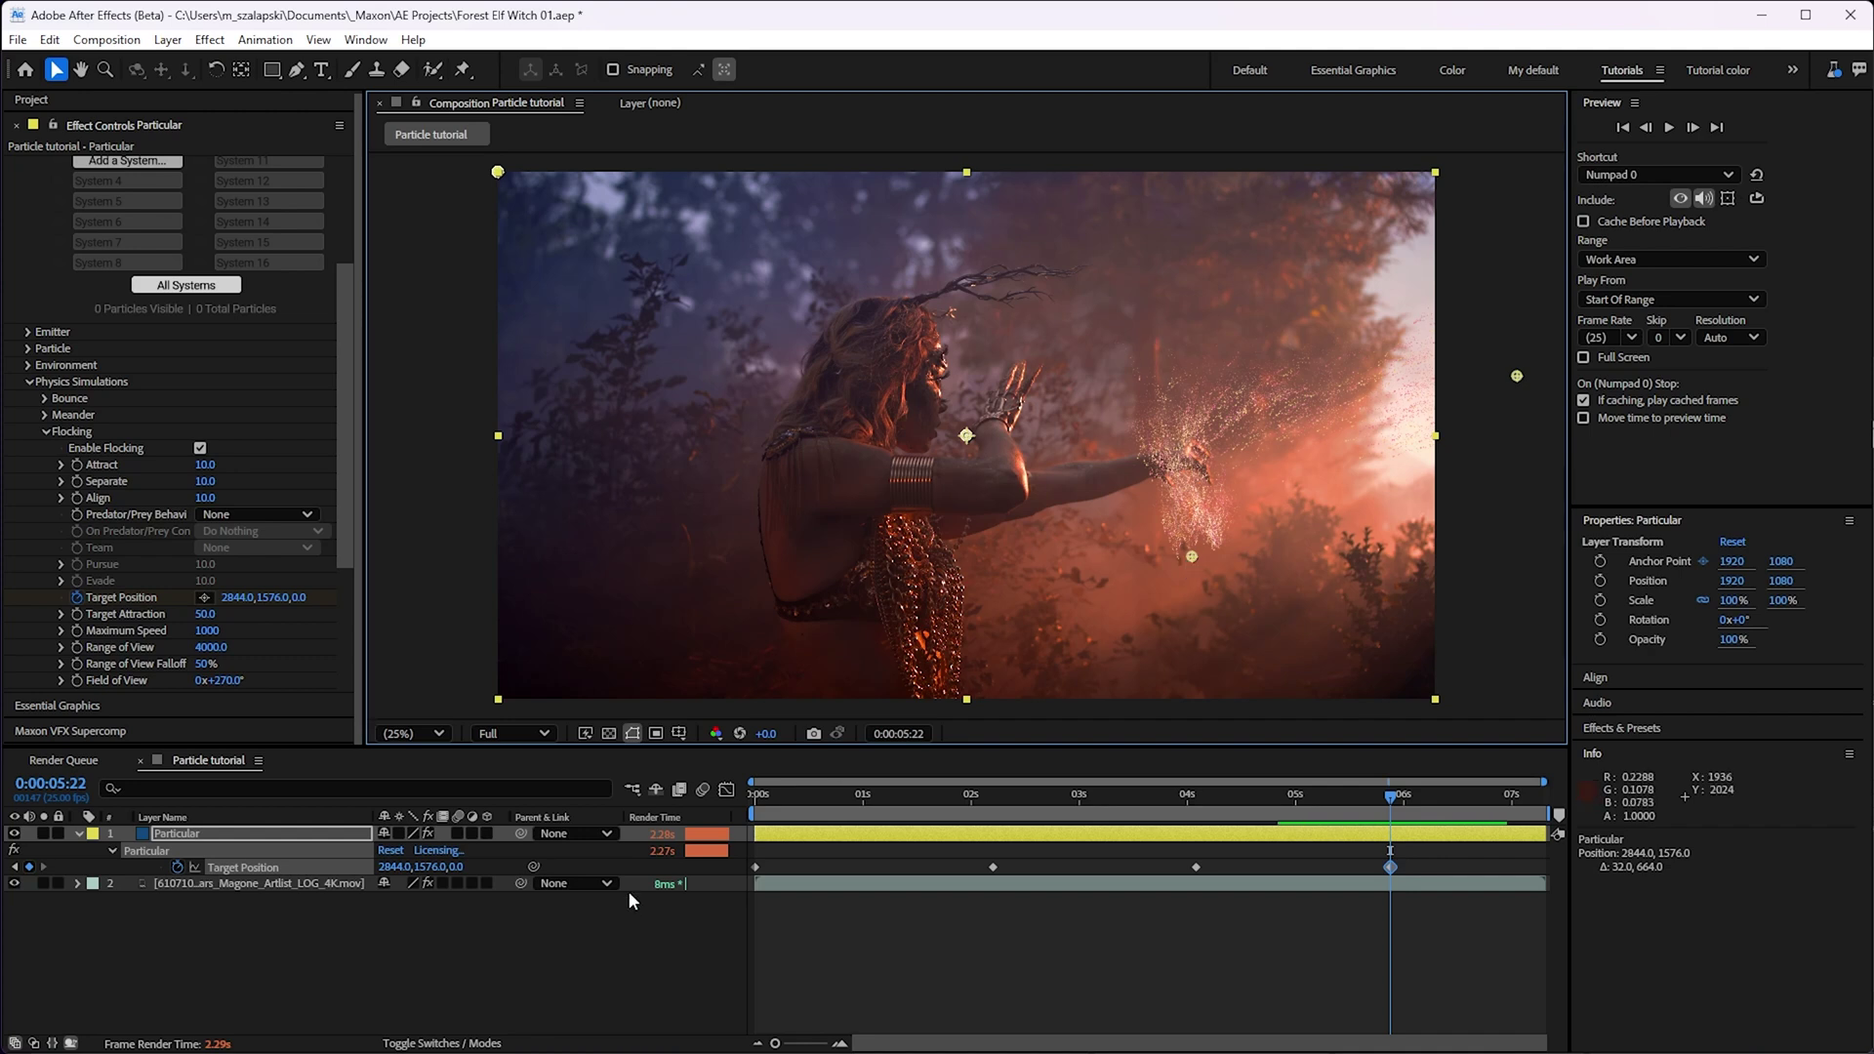
- At 0:00:04:24 set the target's Z depth to -600 and scrub to check the motion
mouse_move(1389, 796)
left_mouse_down()
mouse_move(1254, 799)
mouse_move(1199, 832)
mouse_move(1394, 828)
left_mouse_up()
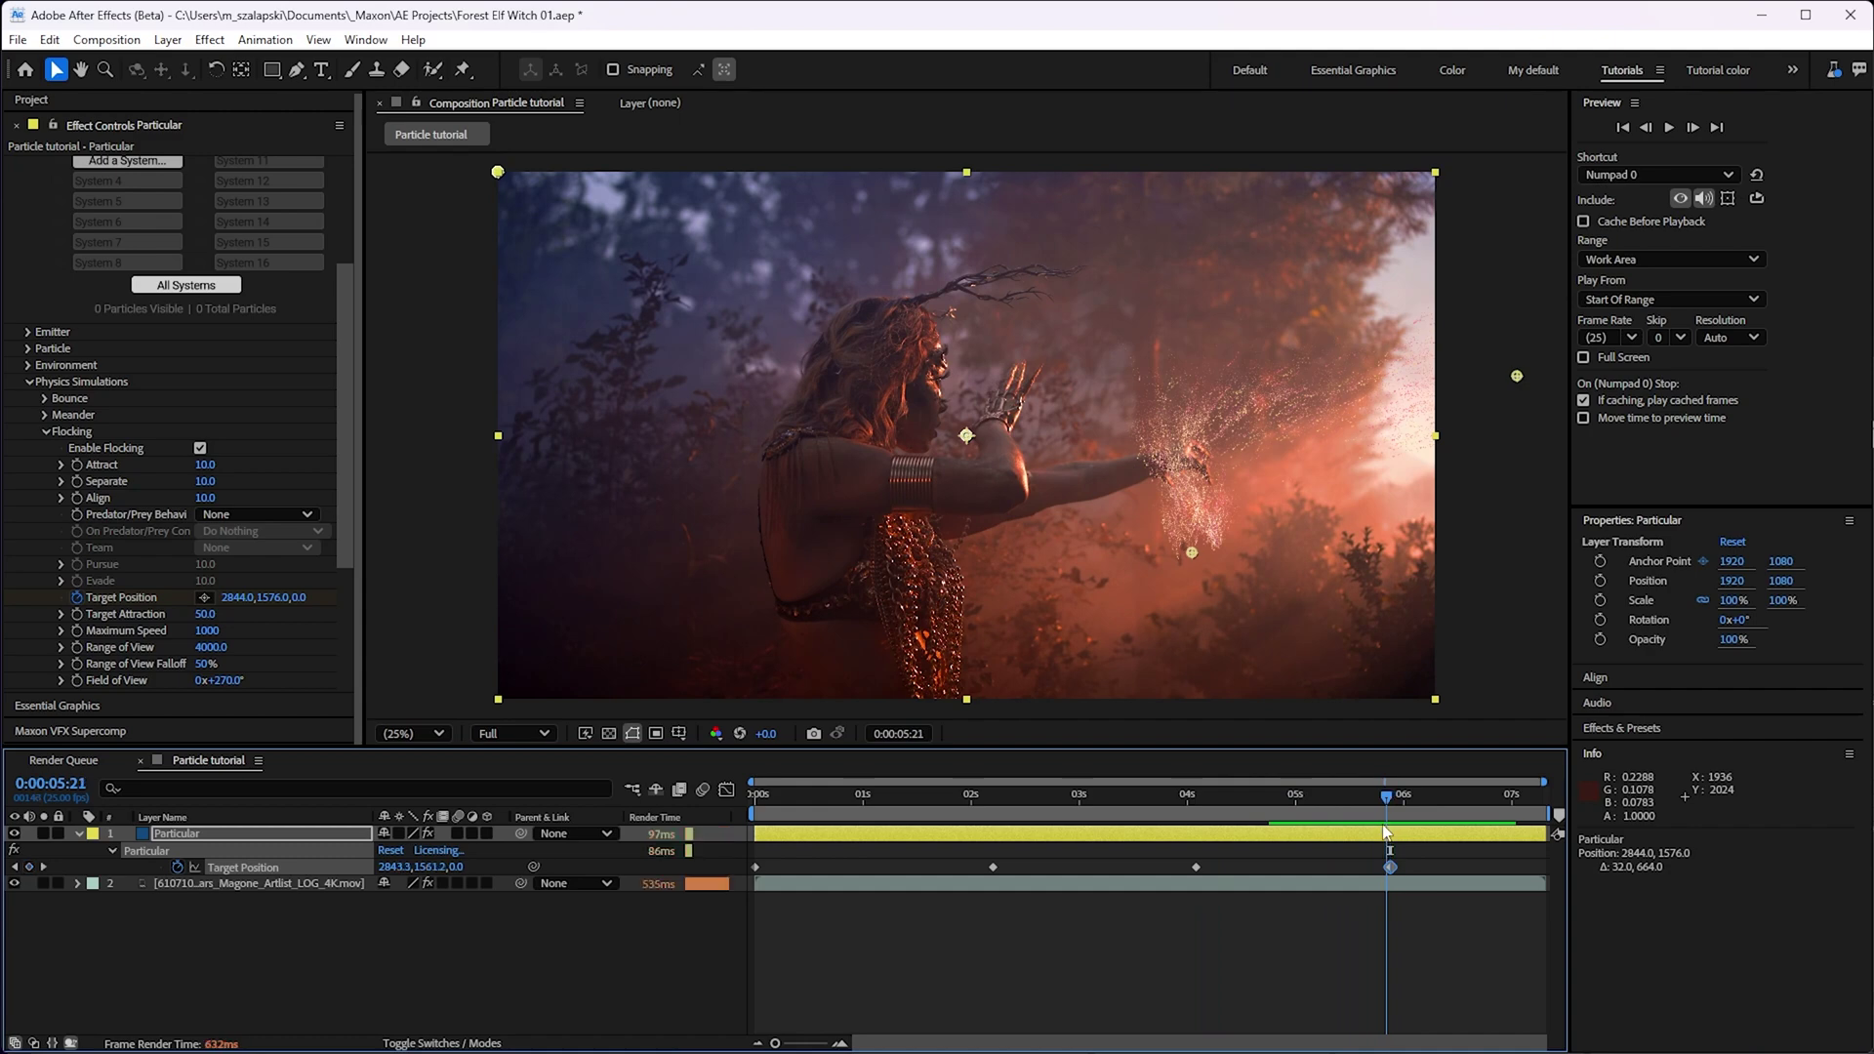
left_click_drag(1395, 798, 1293, 798)
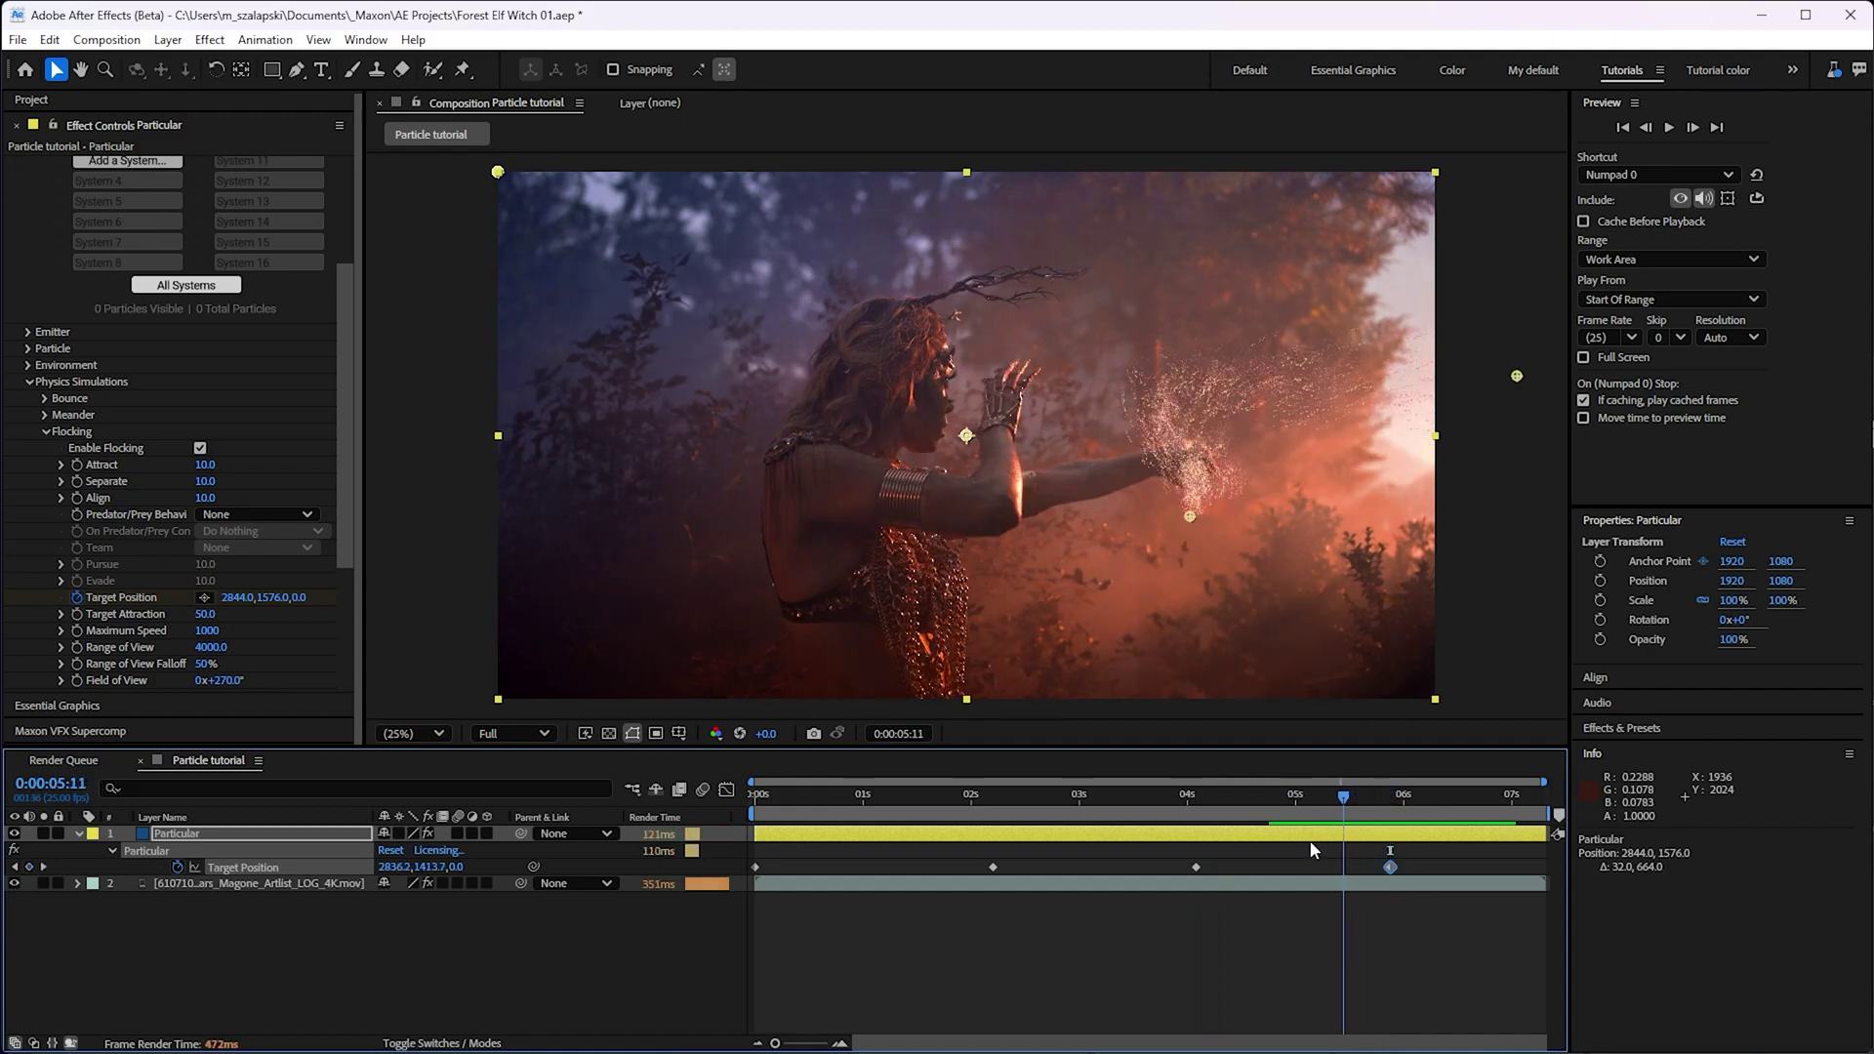
left_click(455, 868)
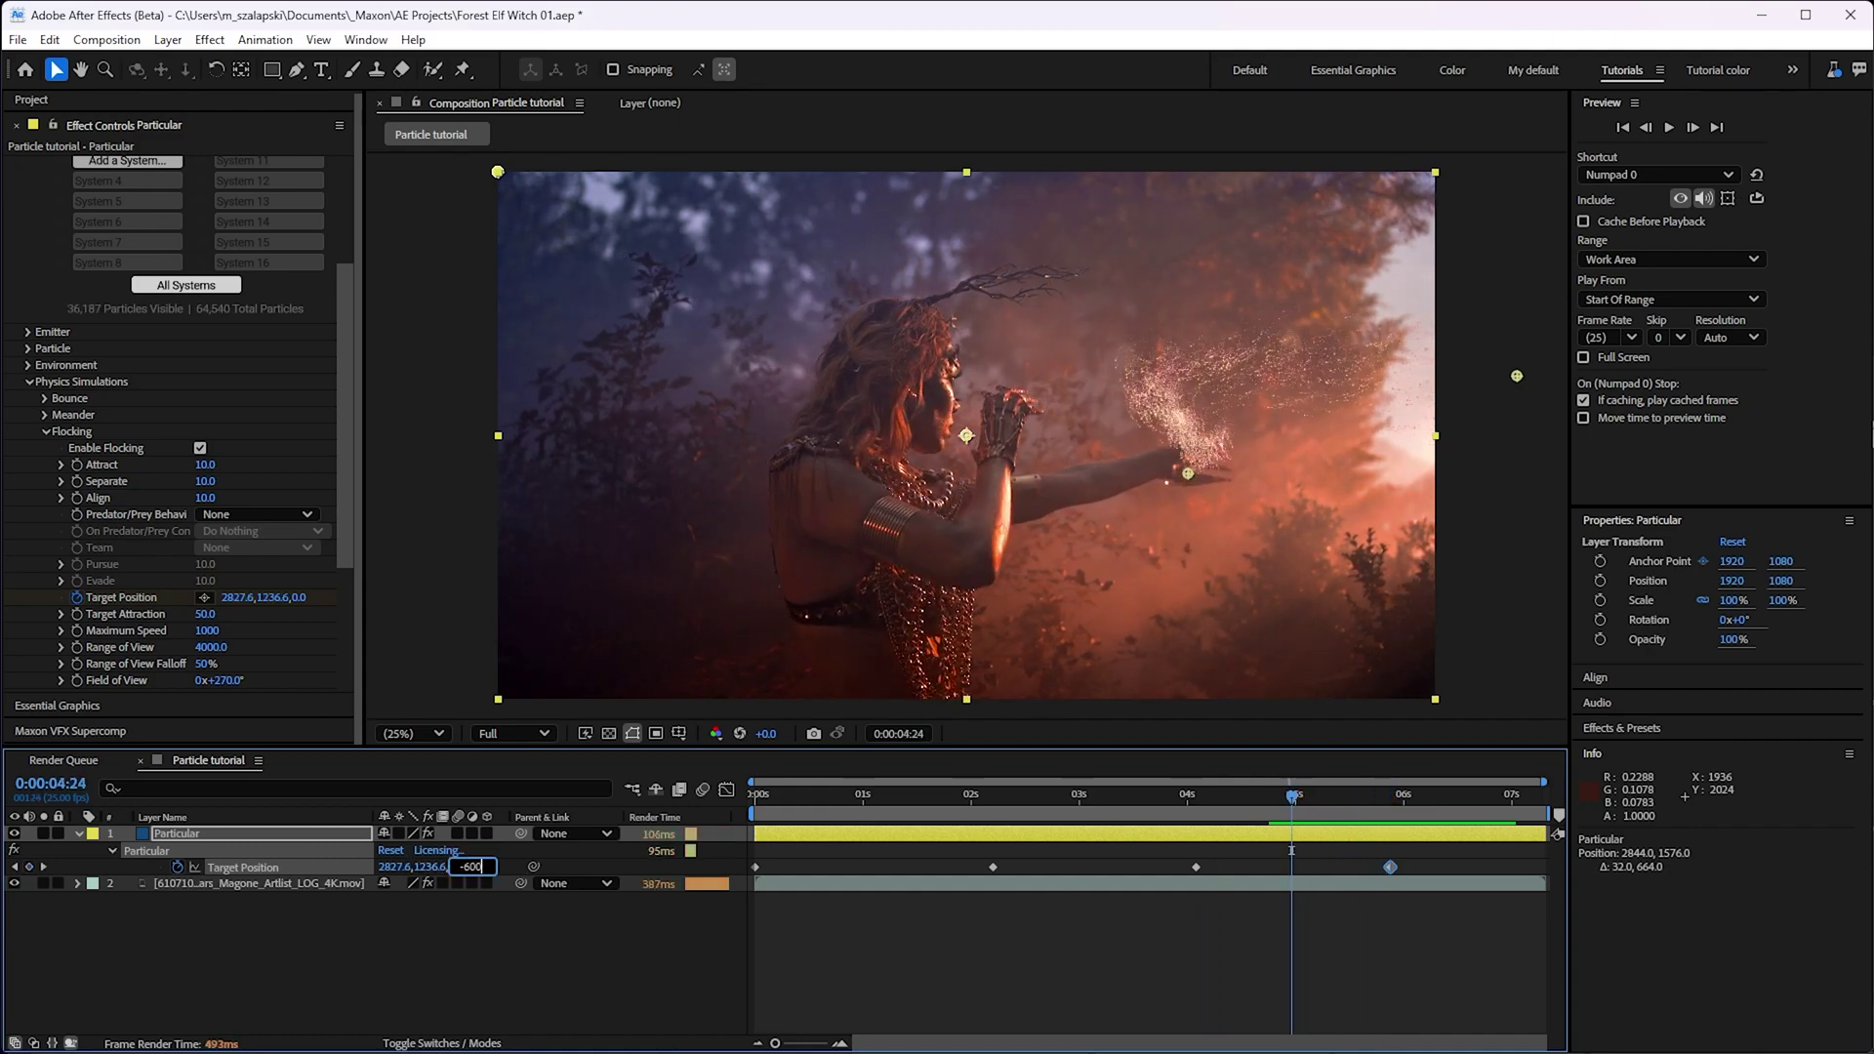
type("-60")
key("Return")
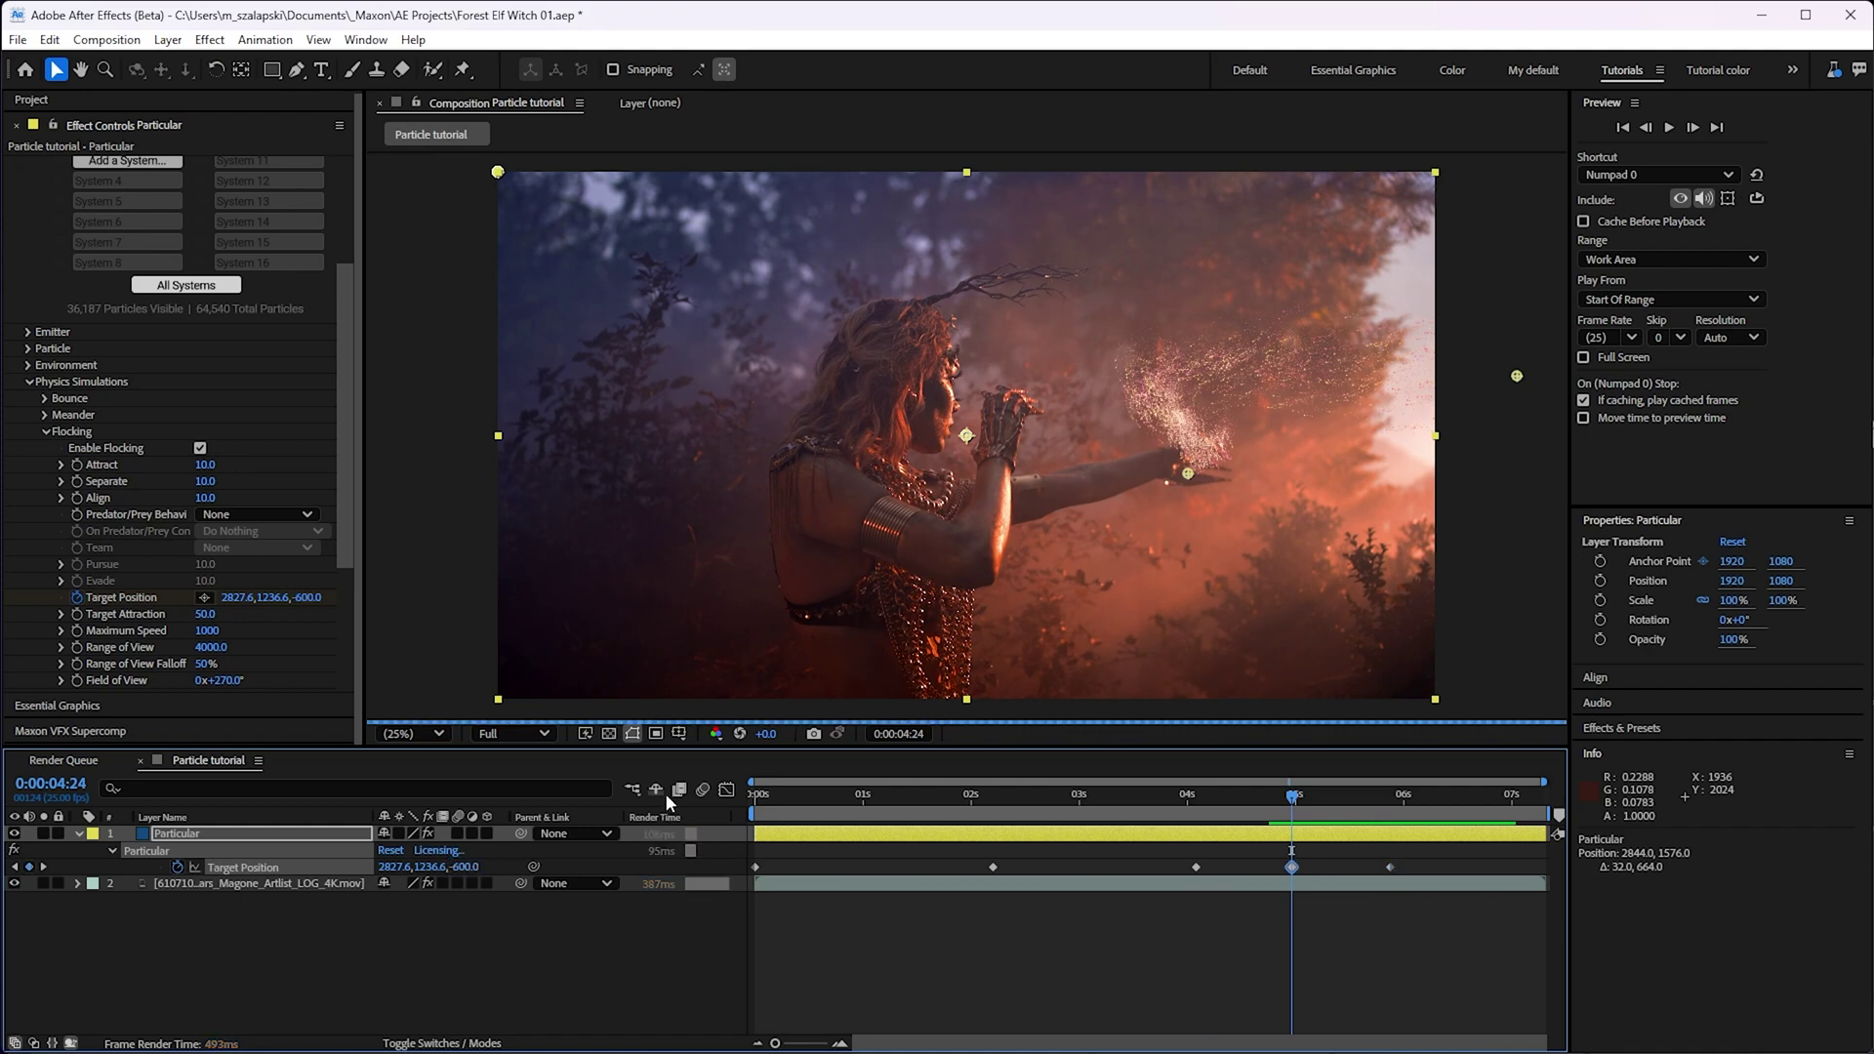
left_click_drag(1296, 802, 1541, 796)
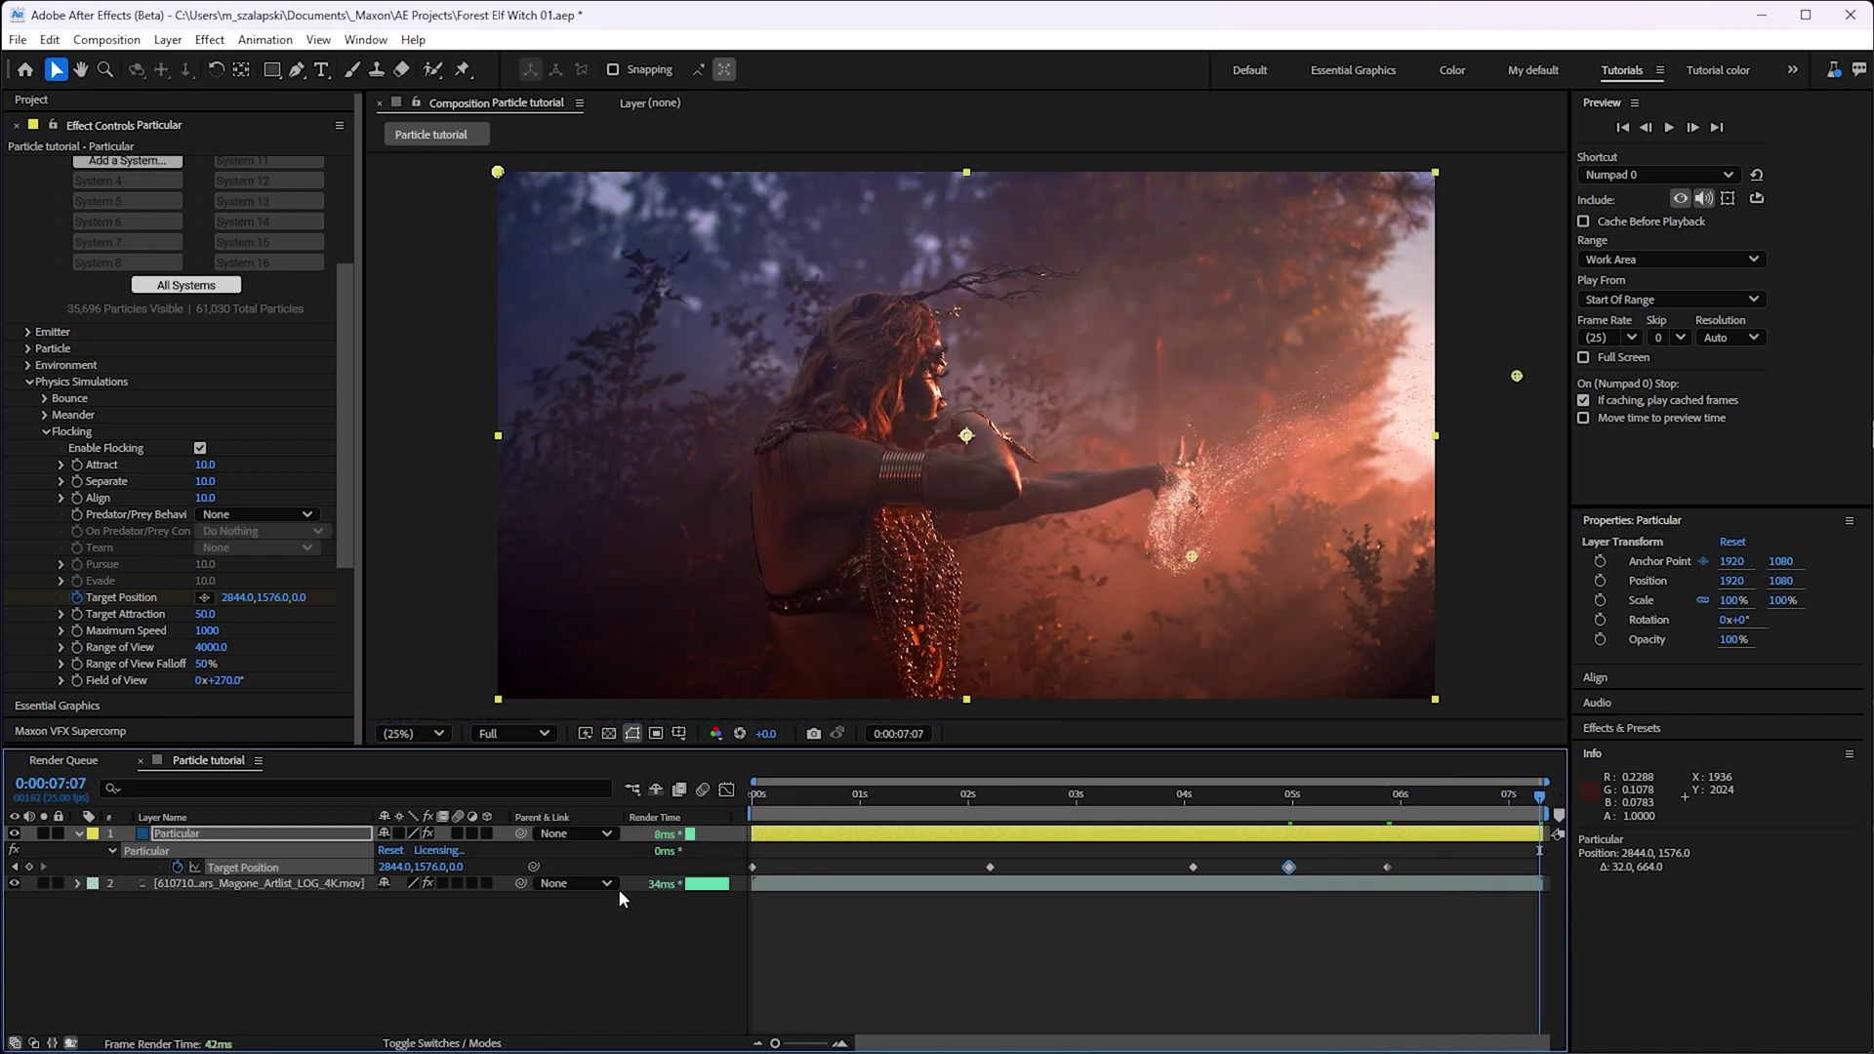
- Preview the particle animation from the start of the composition
key("Home")
key("space")
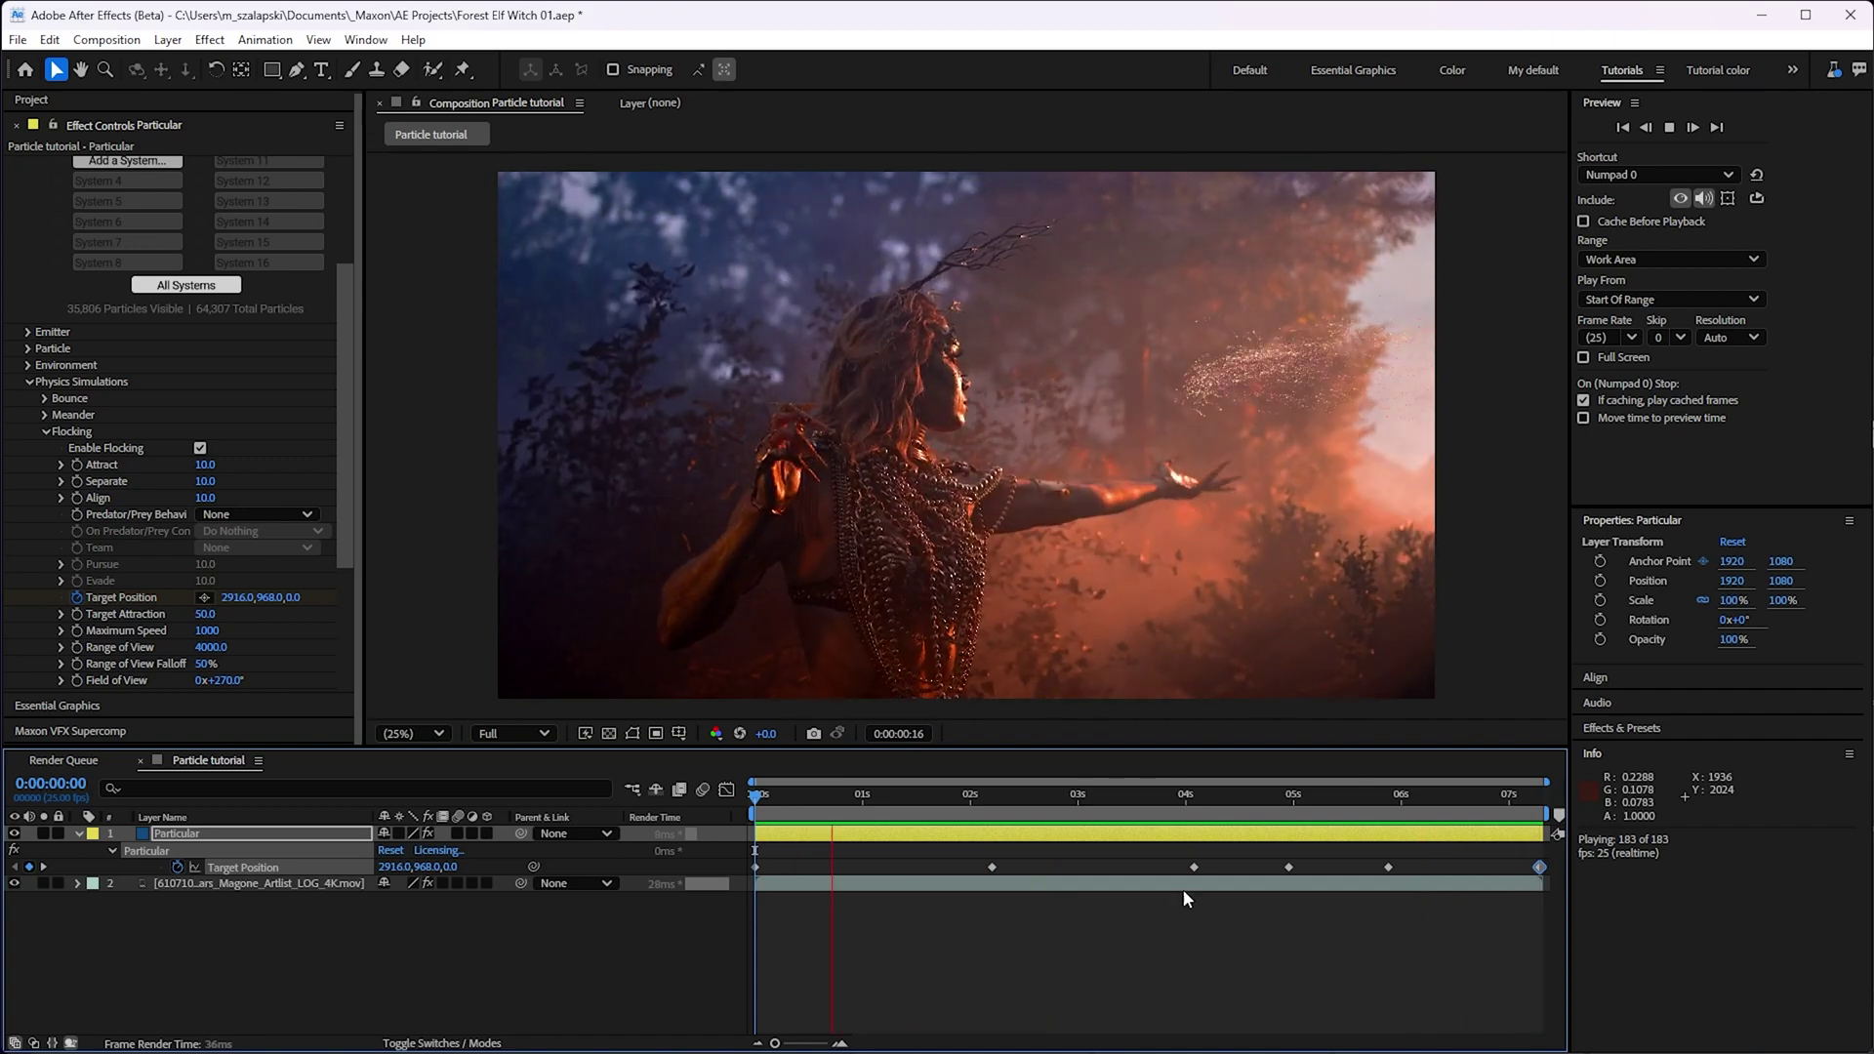
key("space")
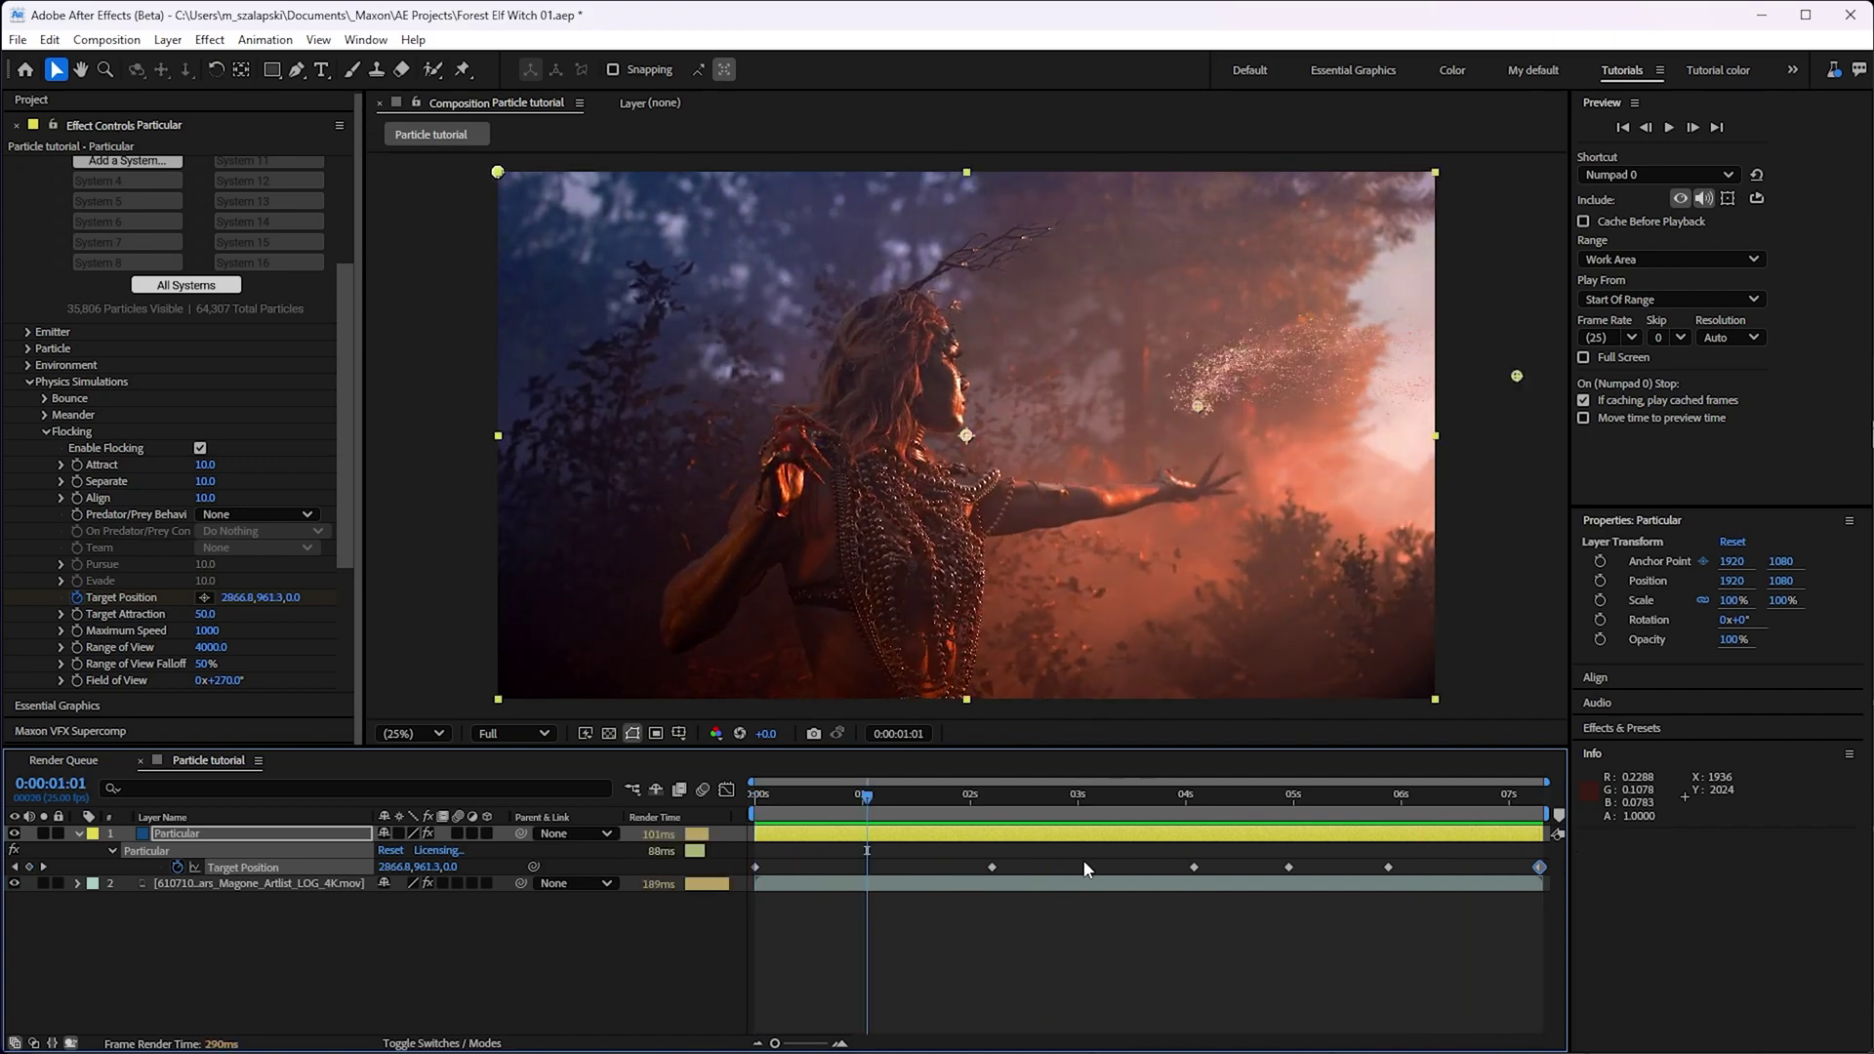
- Select the later Target Position keyframes and shift them earlier in time
left_click_drag(1095, 861, 1400, 879)
left_click_drag(1389, 873, 1376, 876)
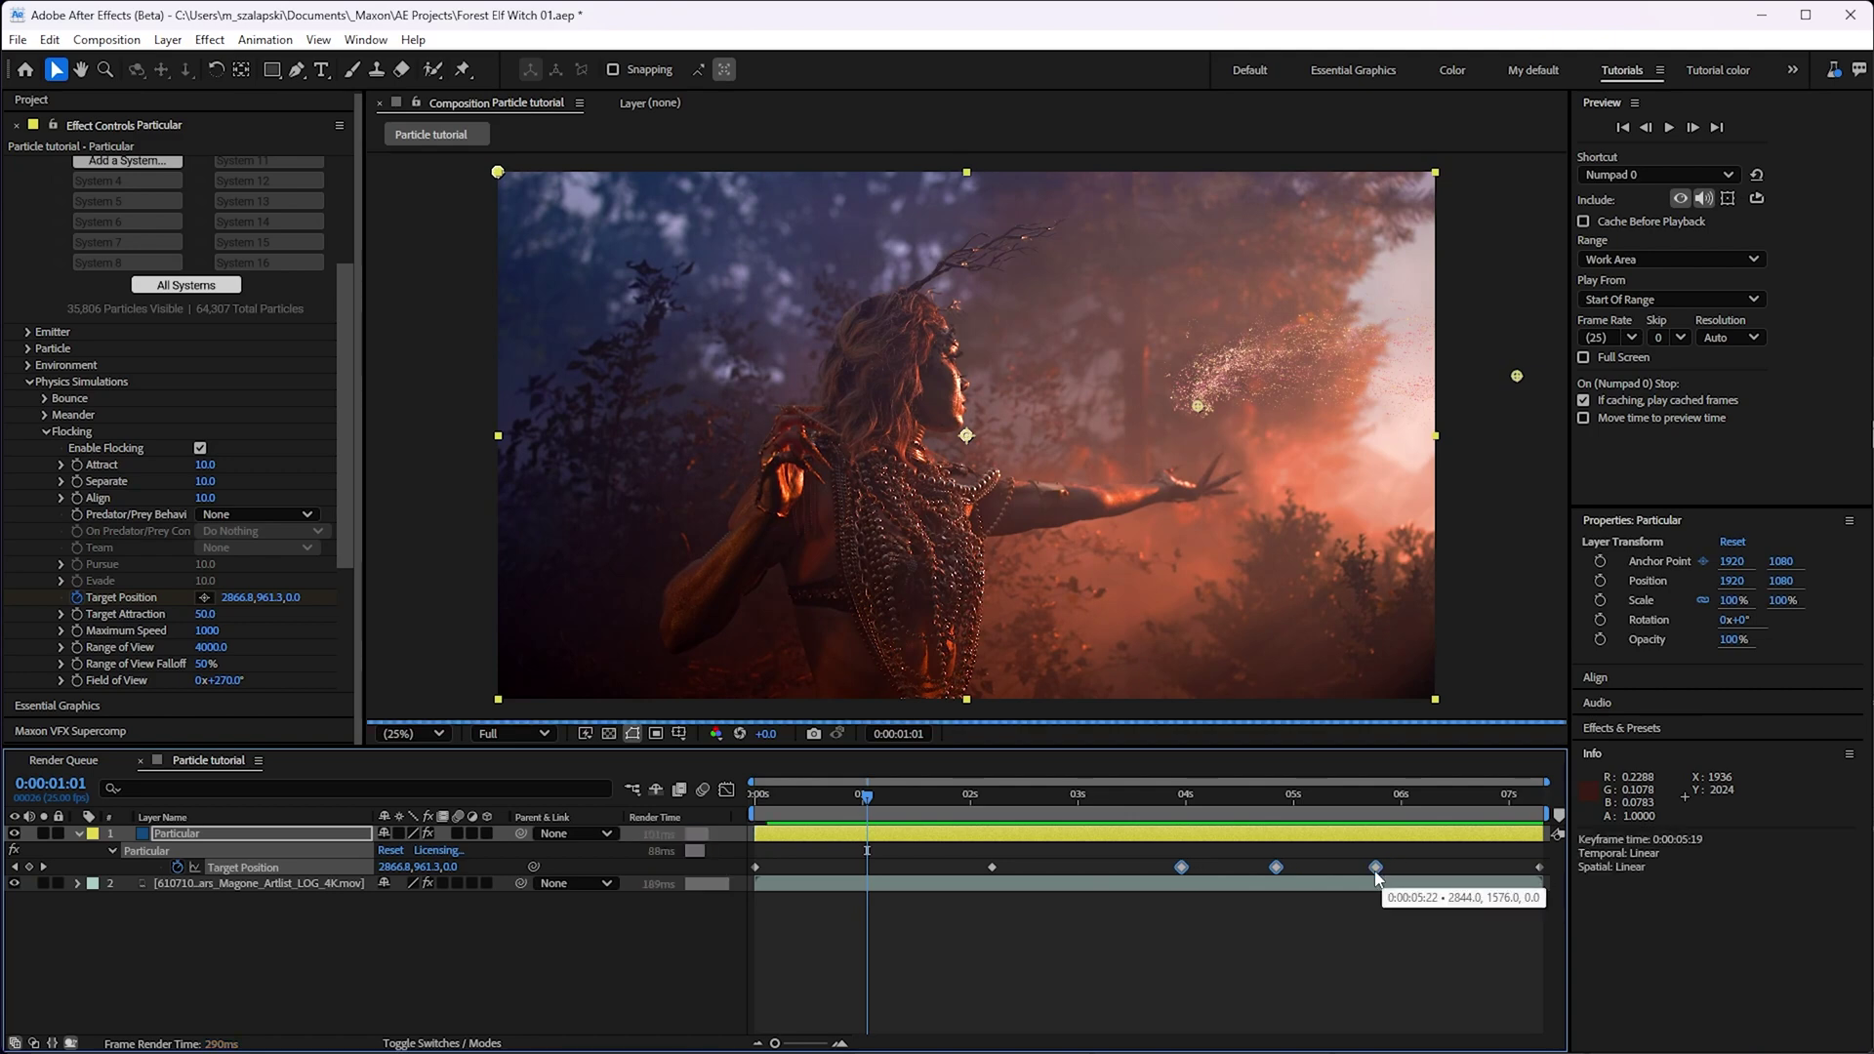
left_click(1393, 793)
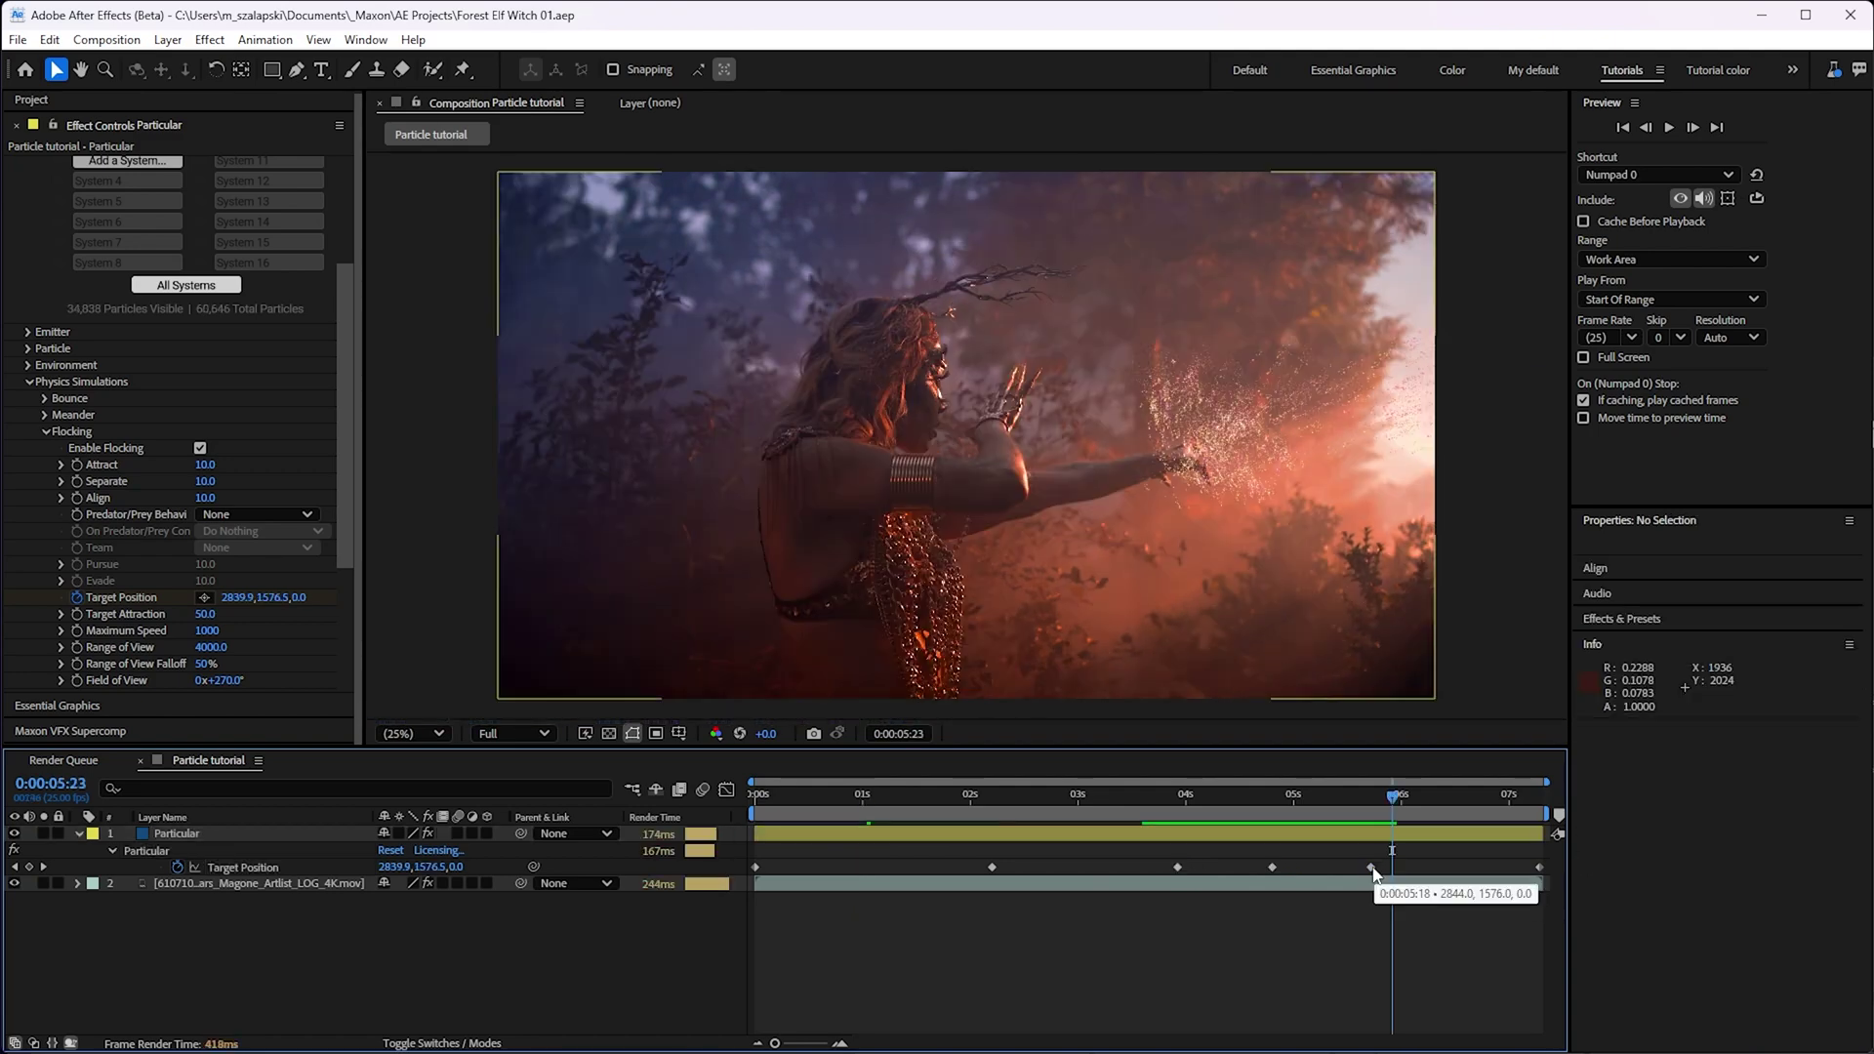
mouse_move(1156, 875)
left_mouse_down()
mouse_move(1370, 873)
mouse_move(1337, 877)
left_mouse_up()
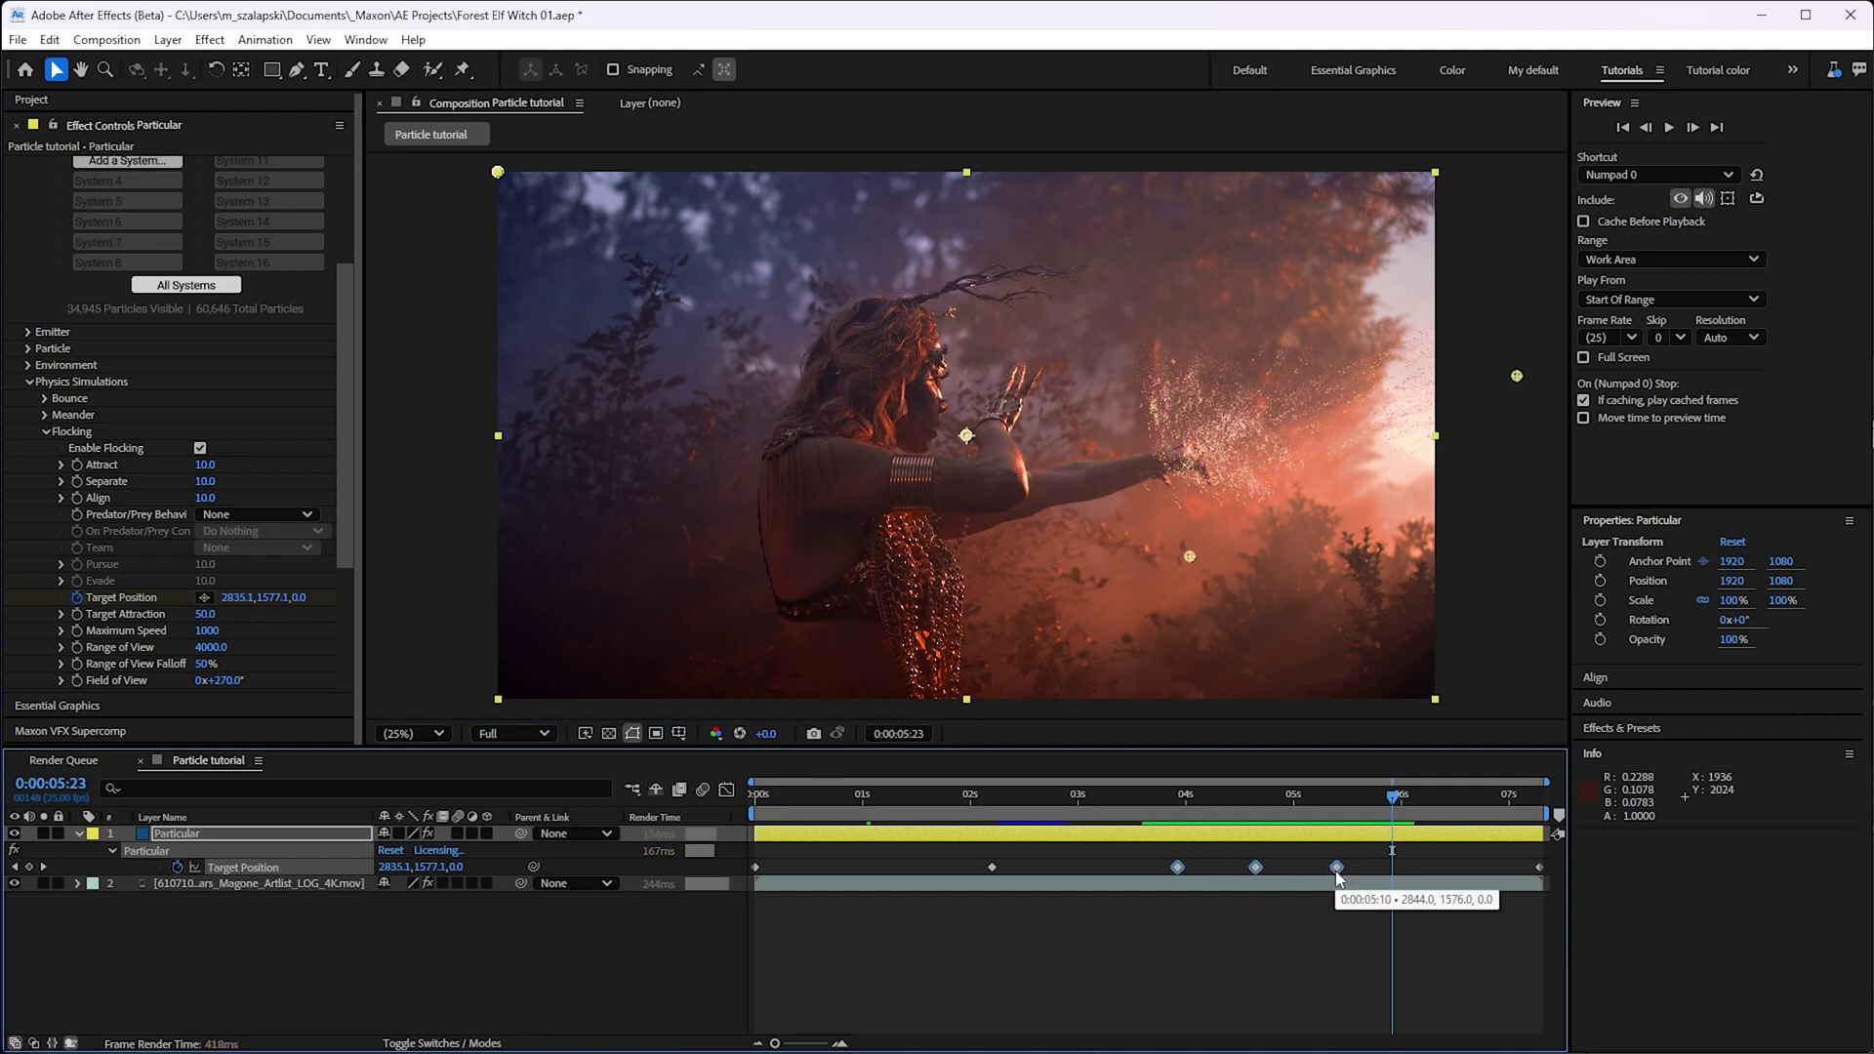
left_click_drag(1337, 877, 1336, 876)
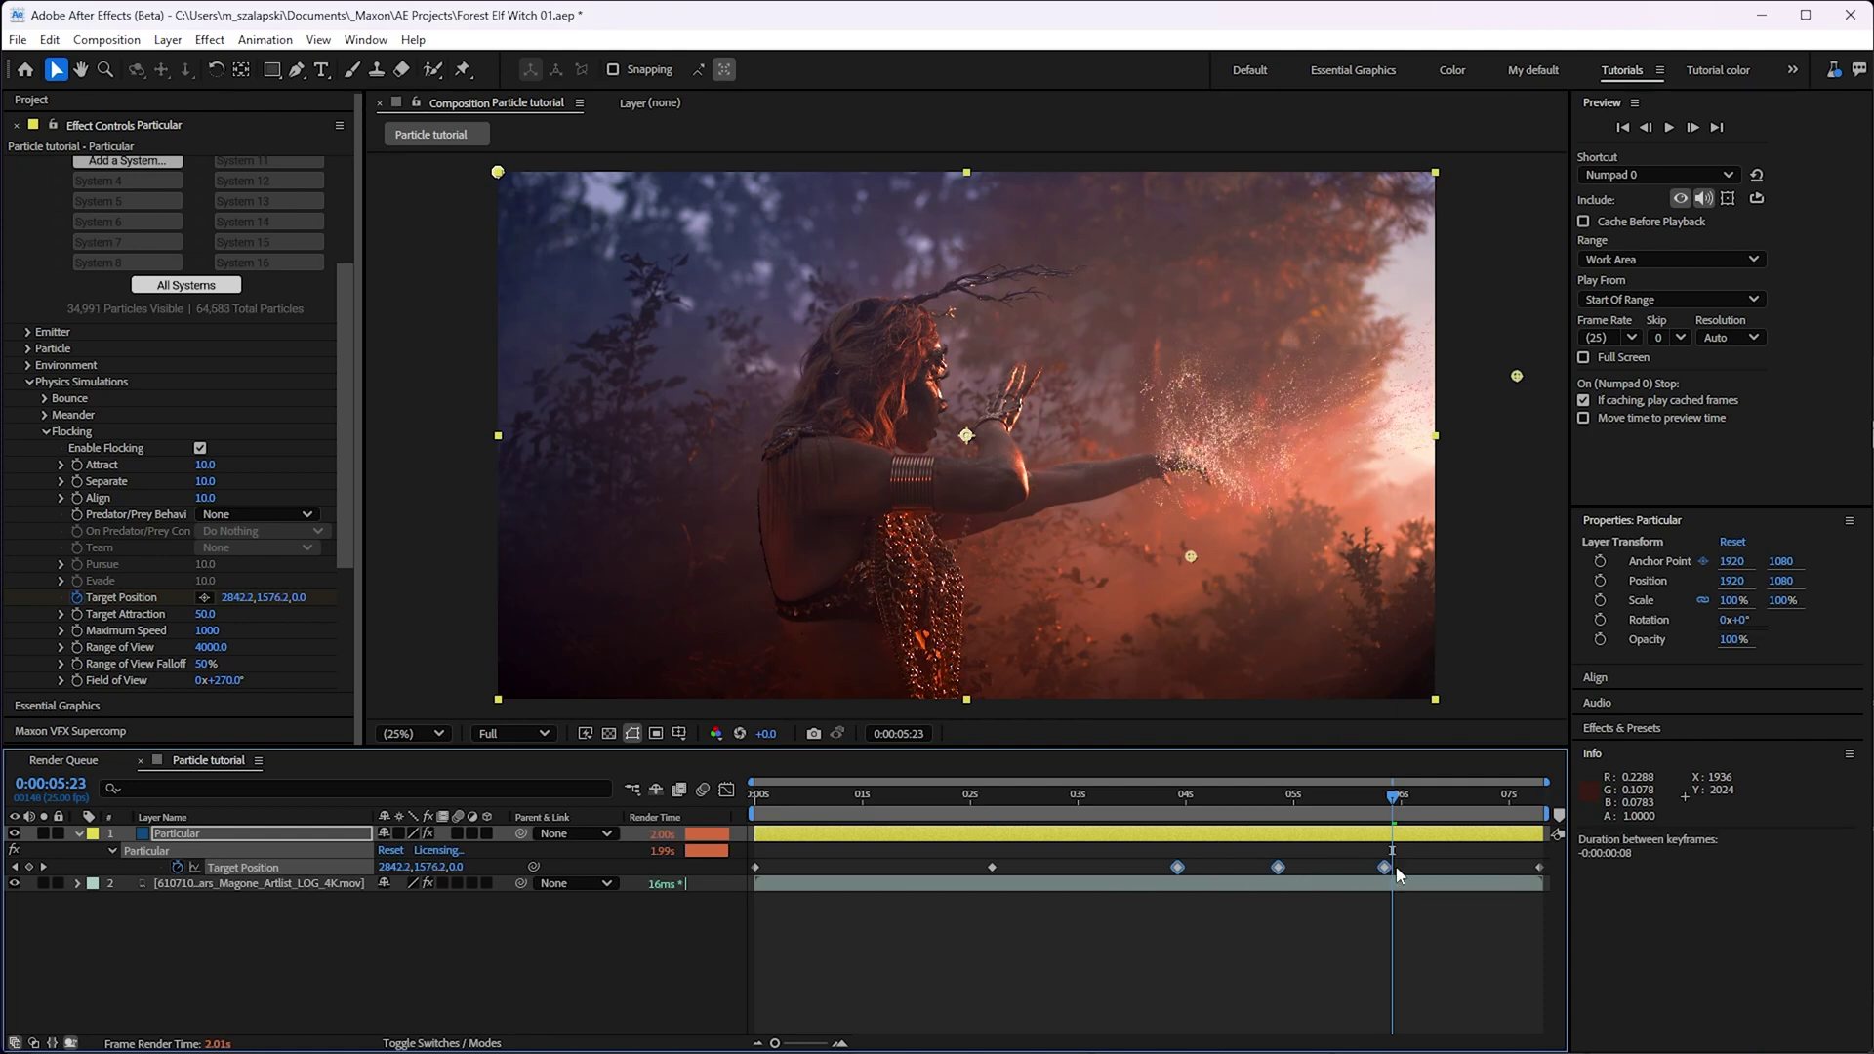
left_click_drag(1336, 874, 1307, 883)
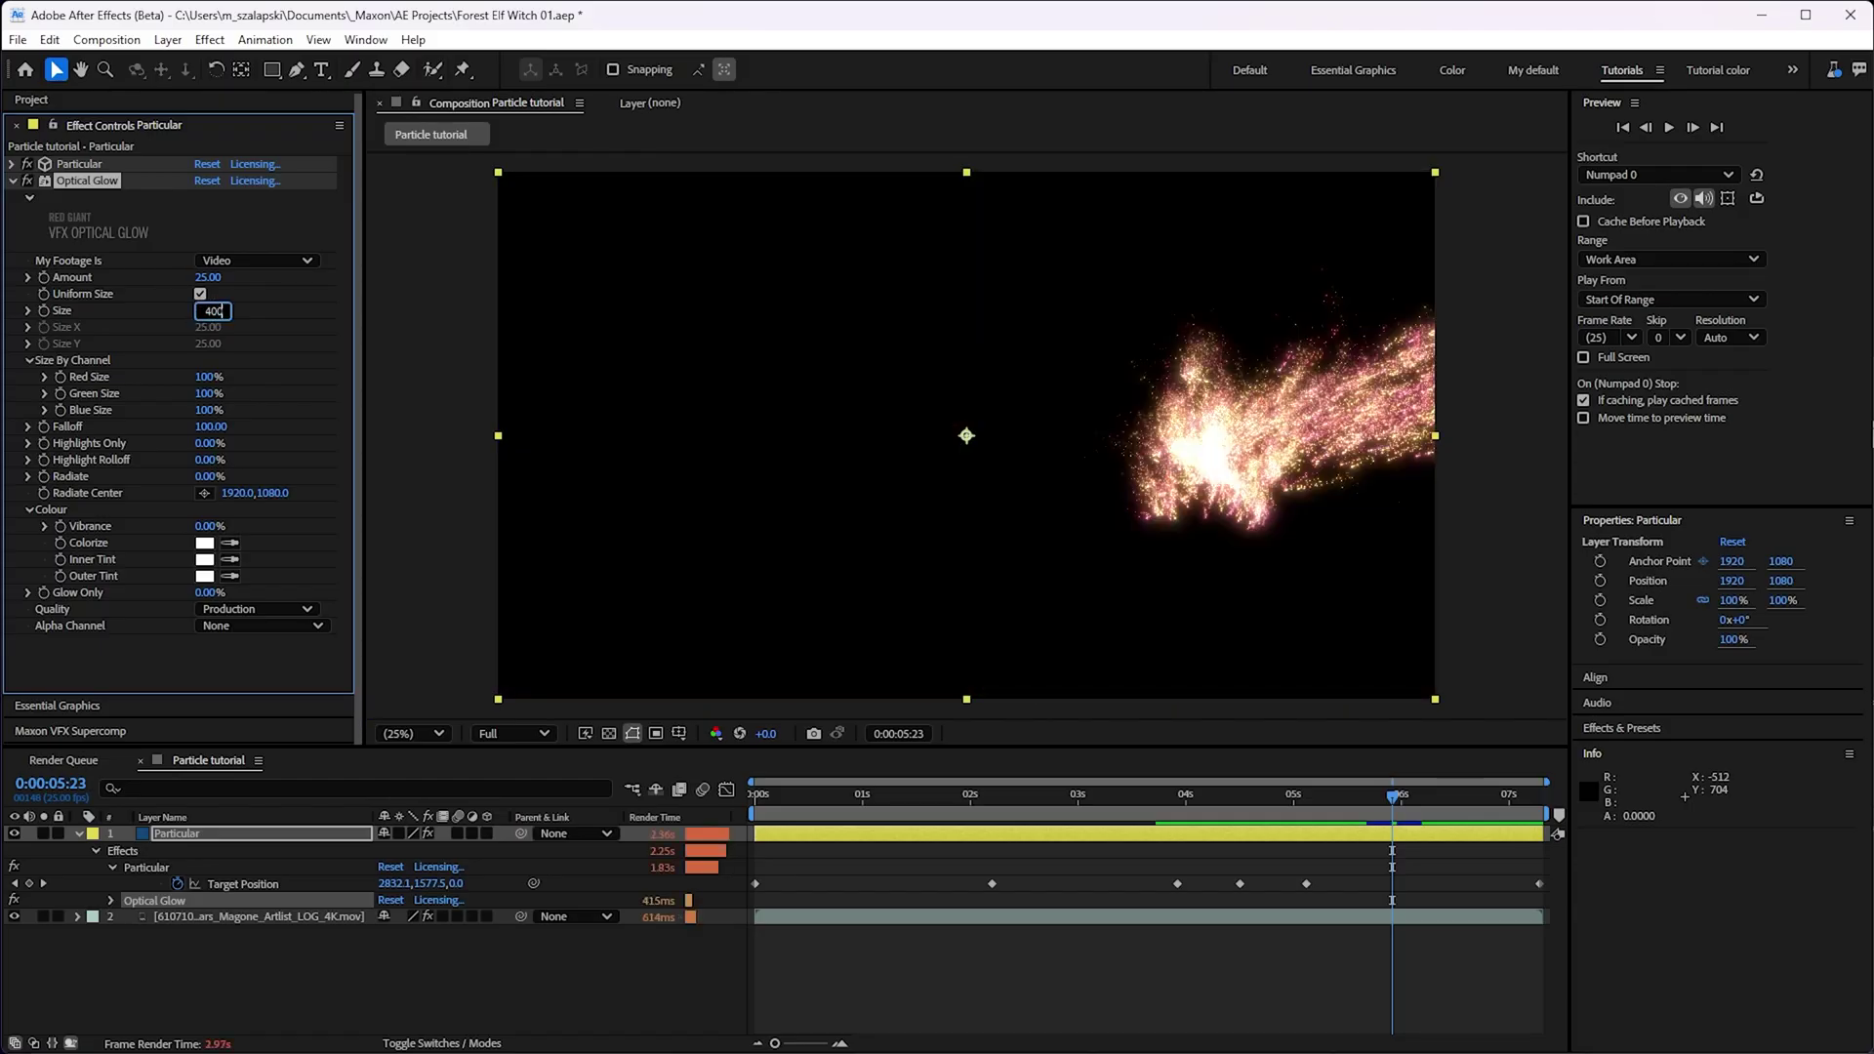
- Commit Optical Glow's Size of 400 and make the glow generate its own alpha
key("Return")
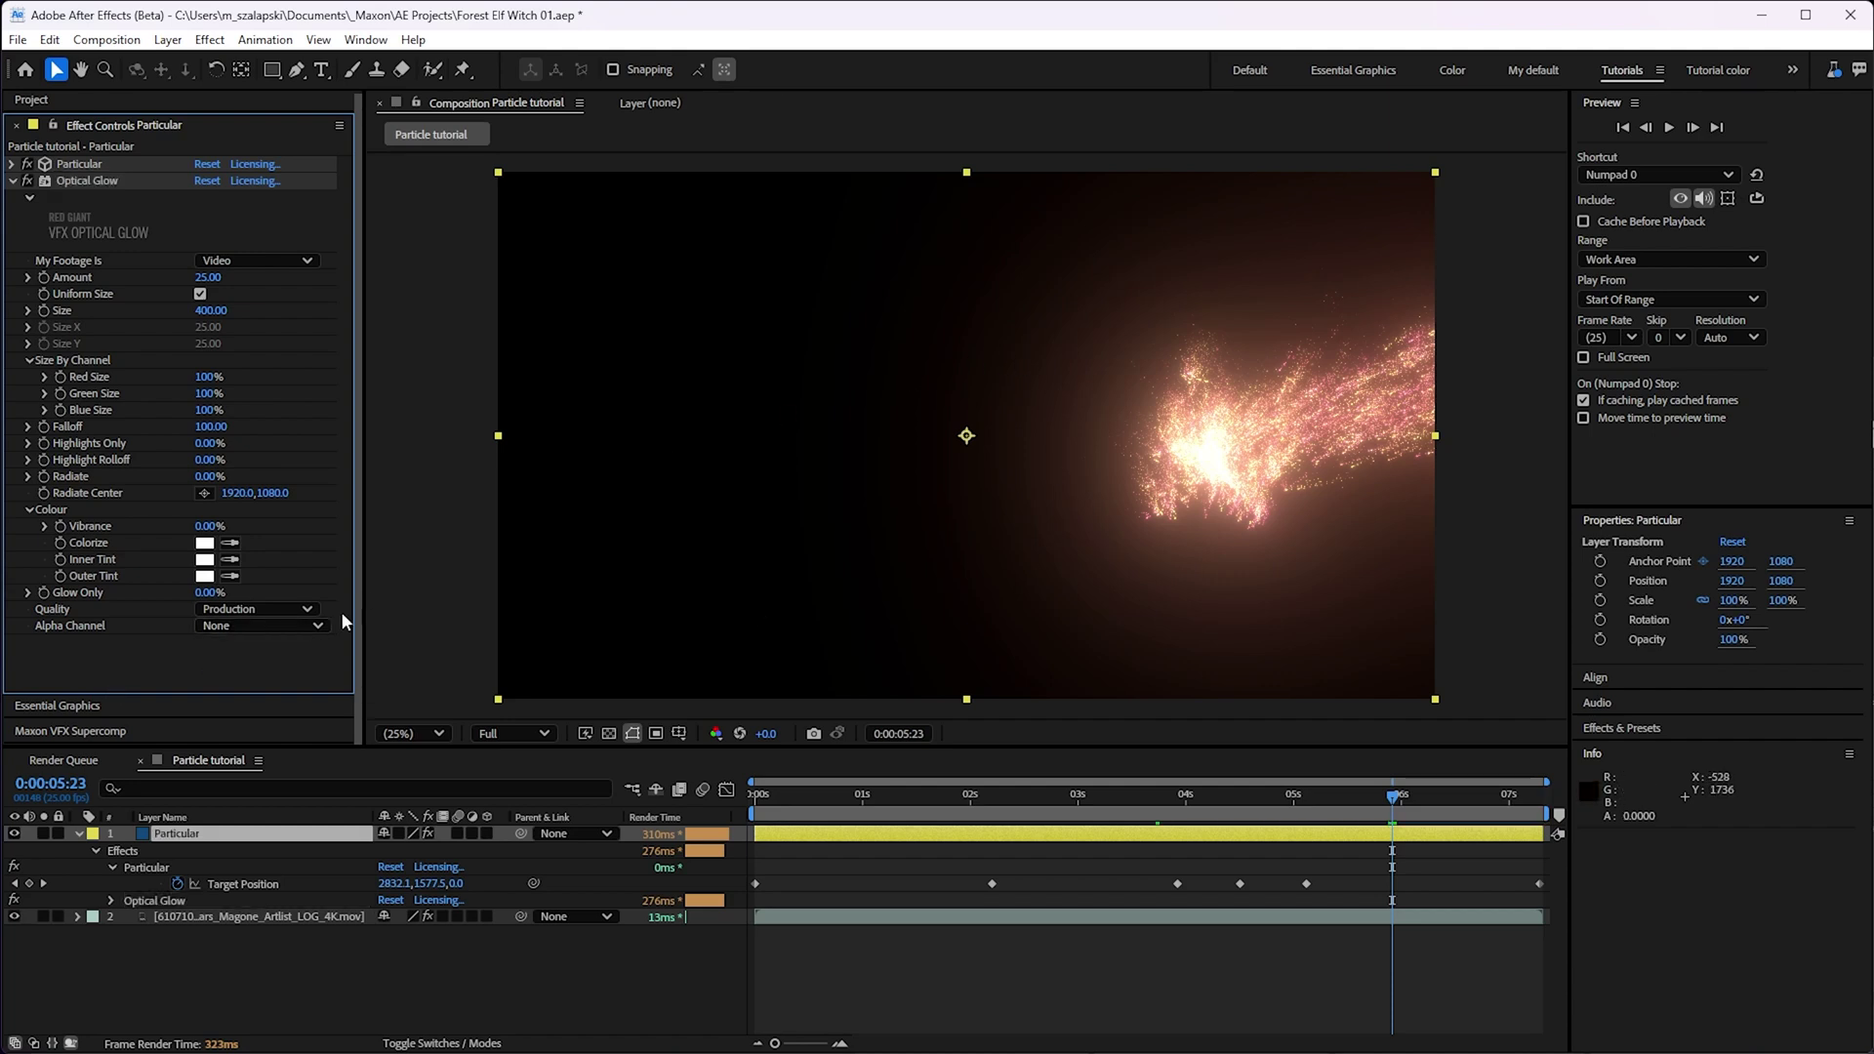
left_click(297, 630)
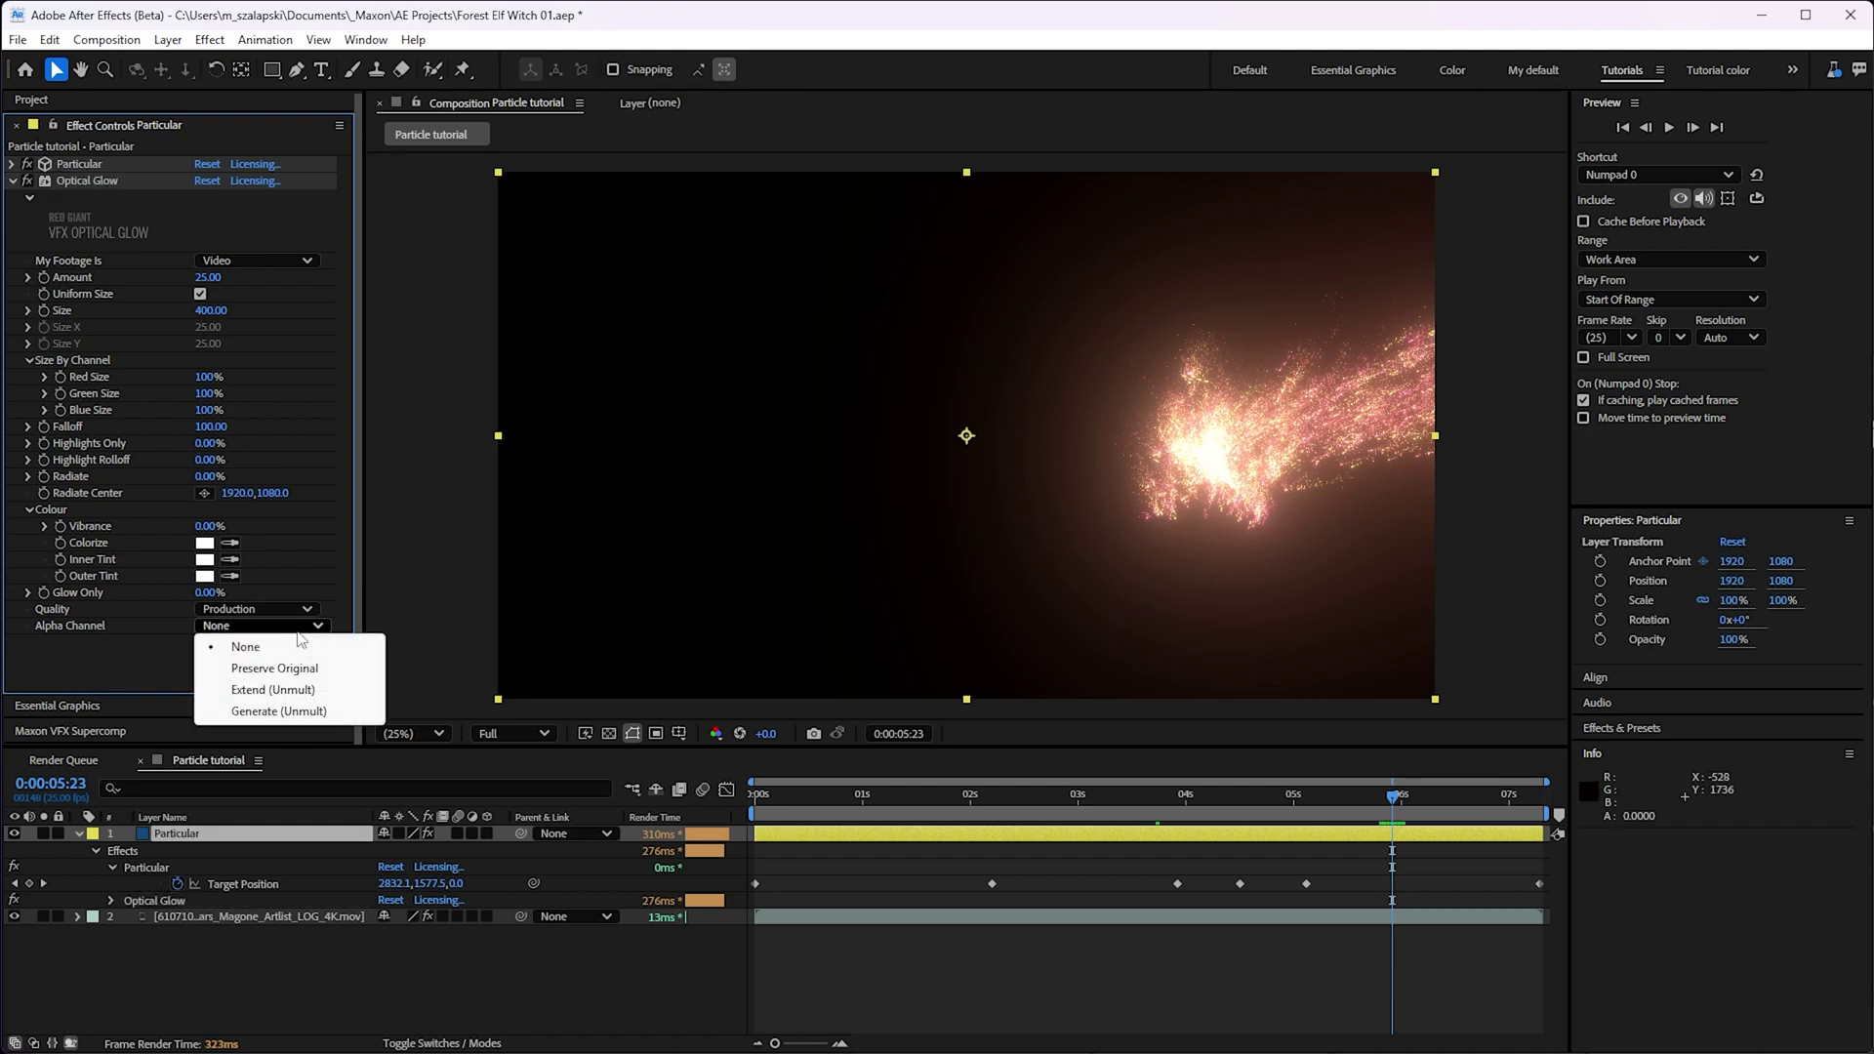
left_click(292, 713)
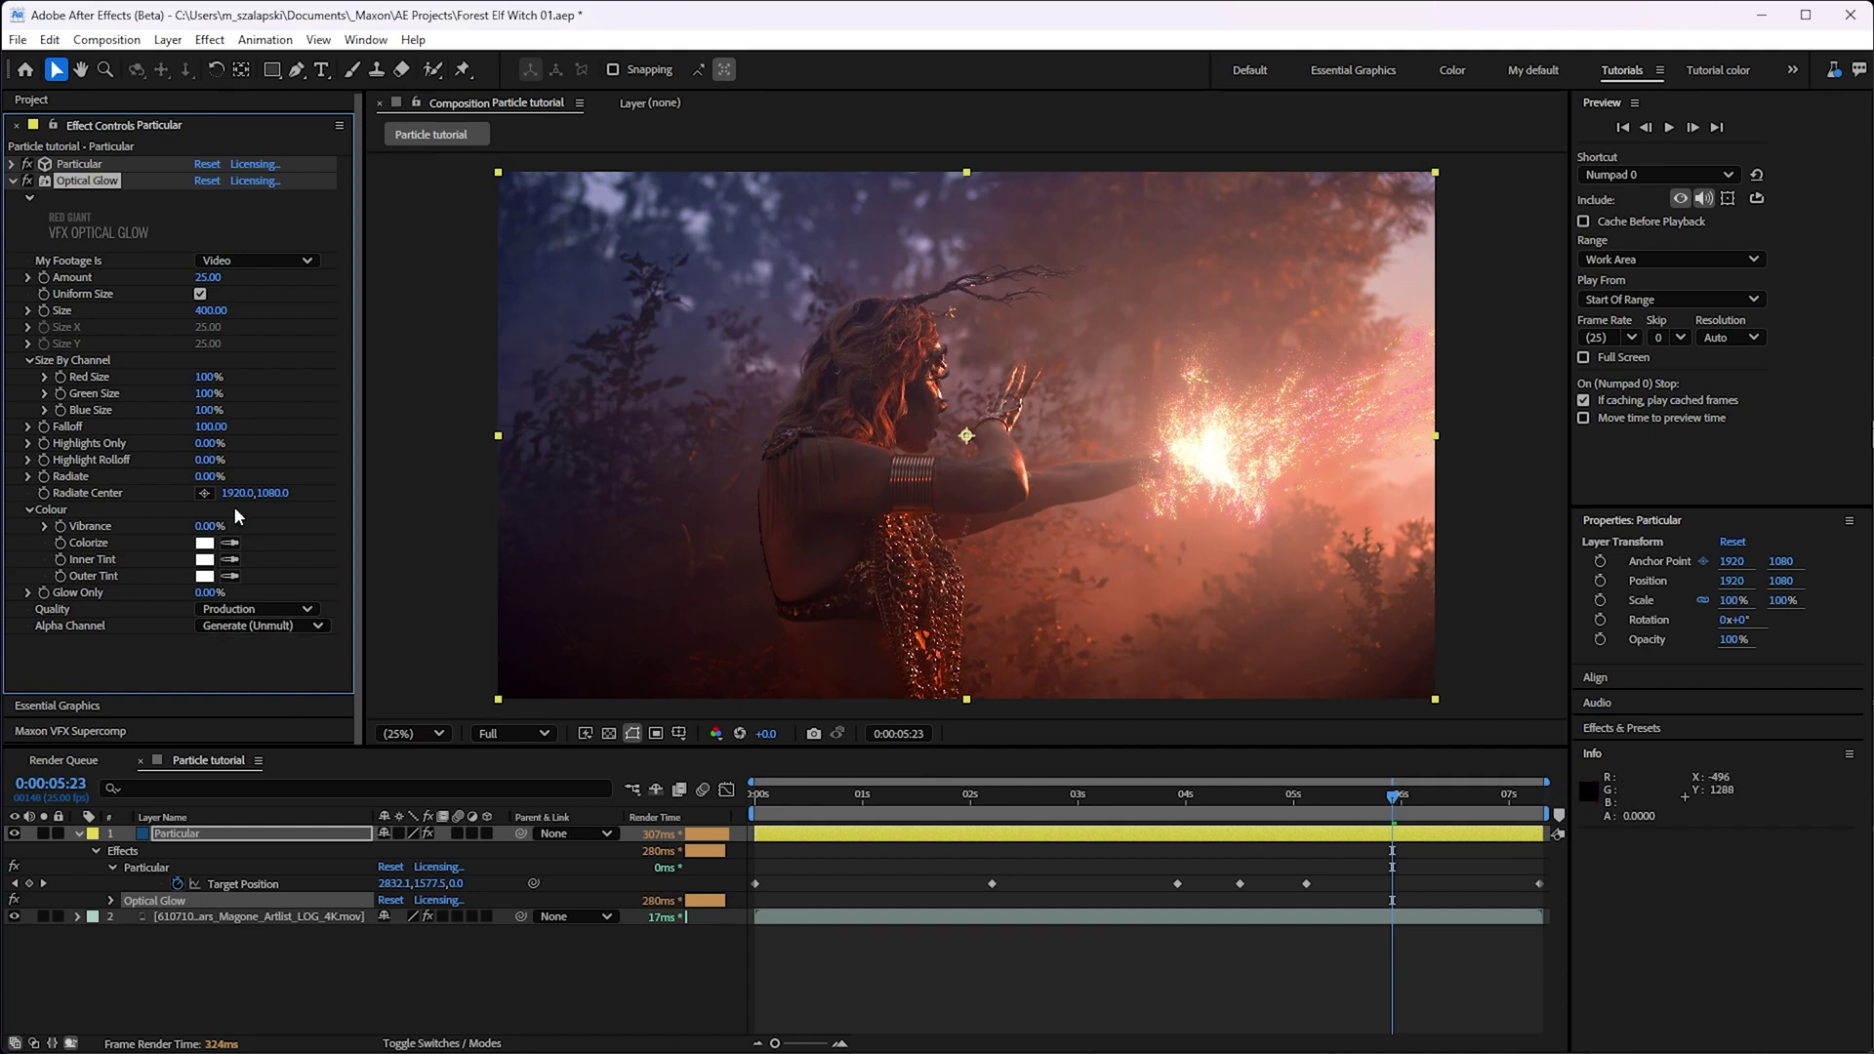
- Set Optical Glow's Highlight Rolloff to 70%
left_click(212, 462)
type("70")
key("Return")
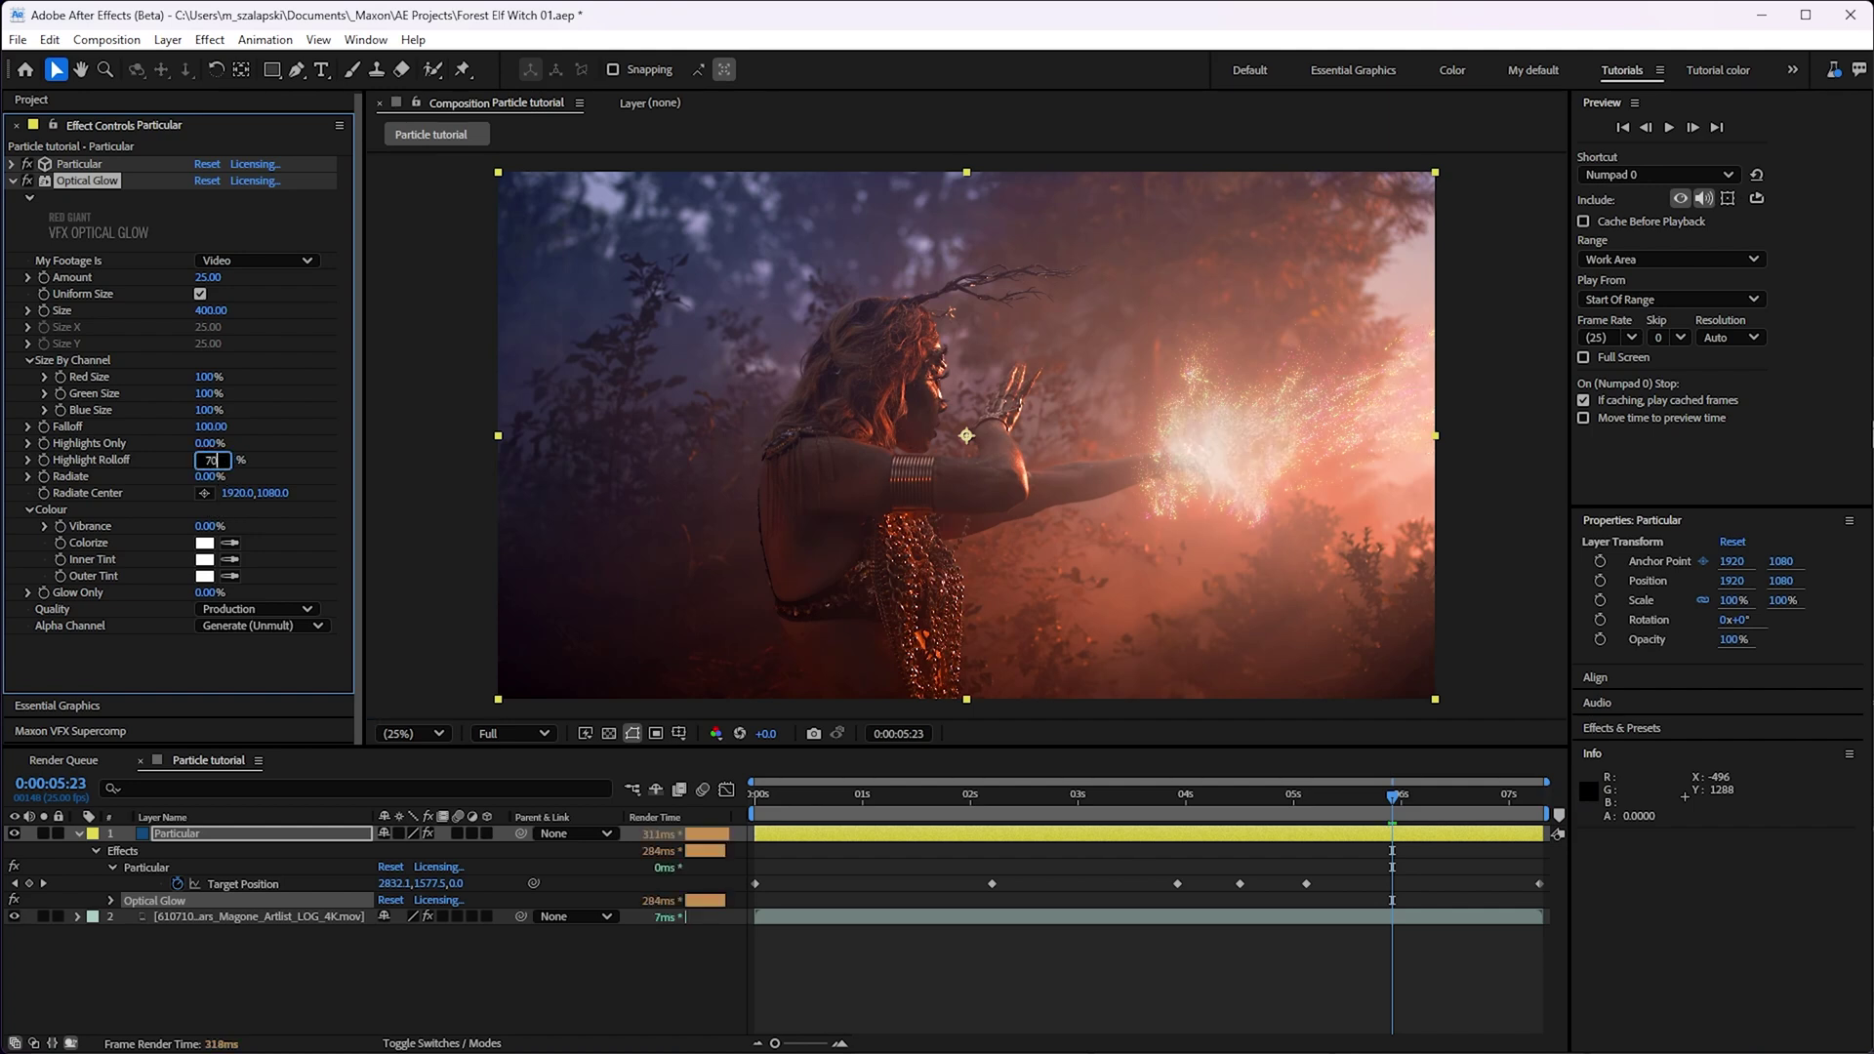
key("Return")
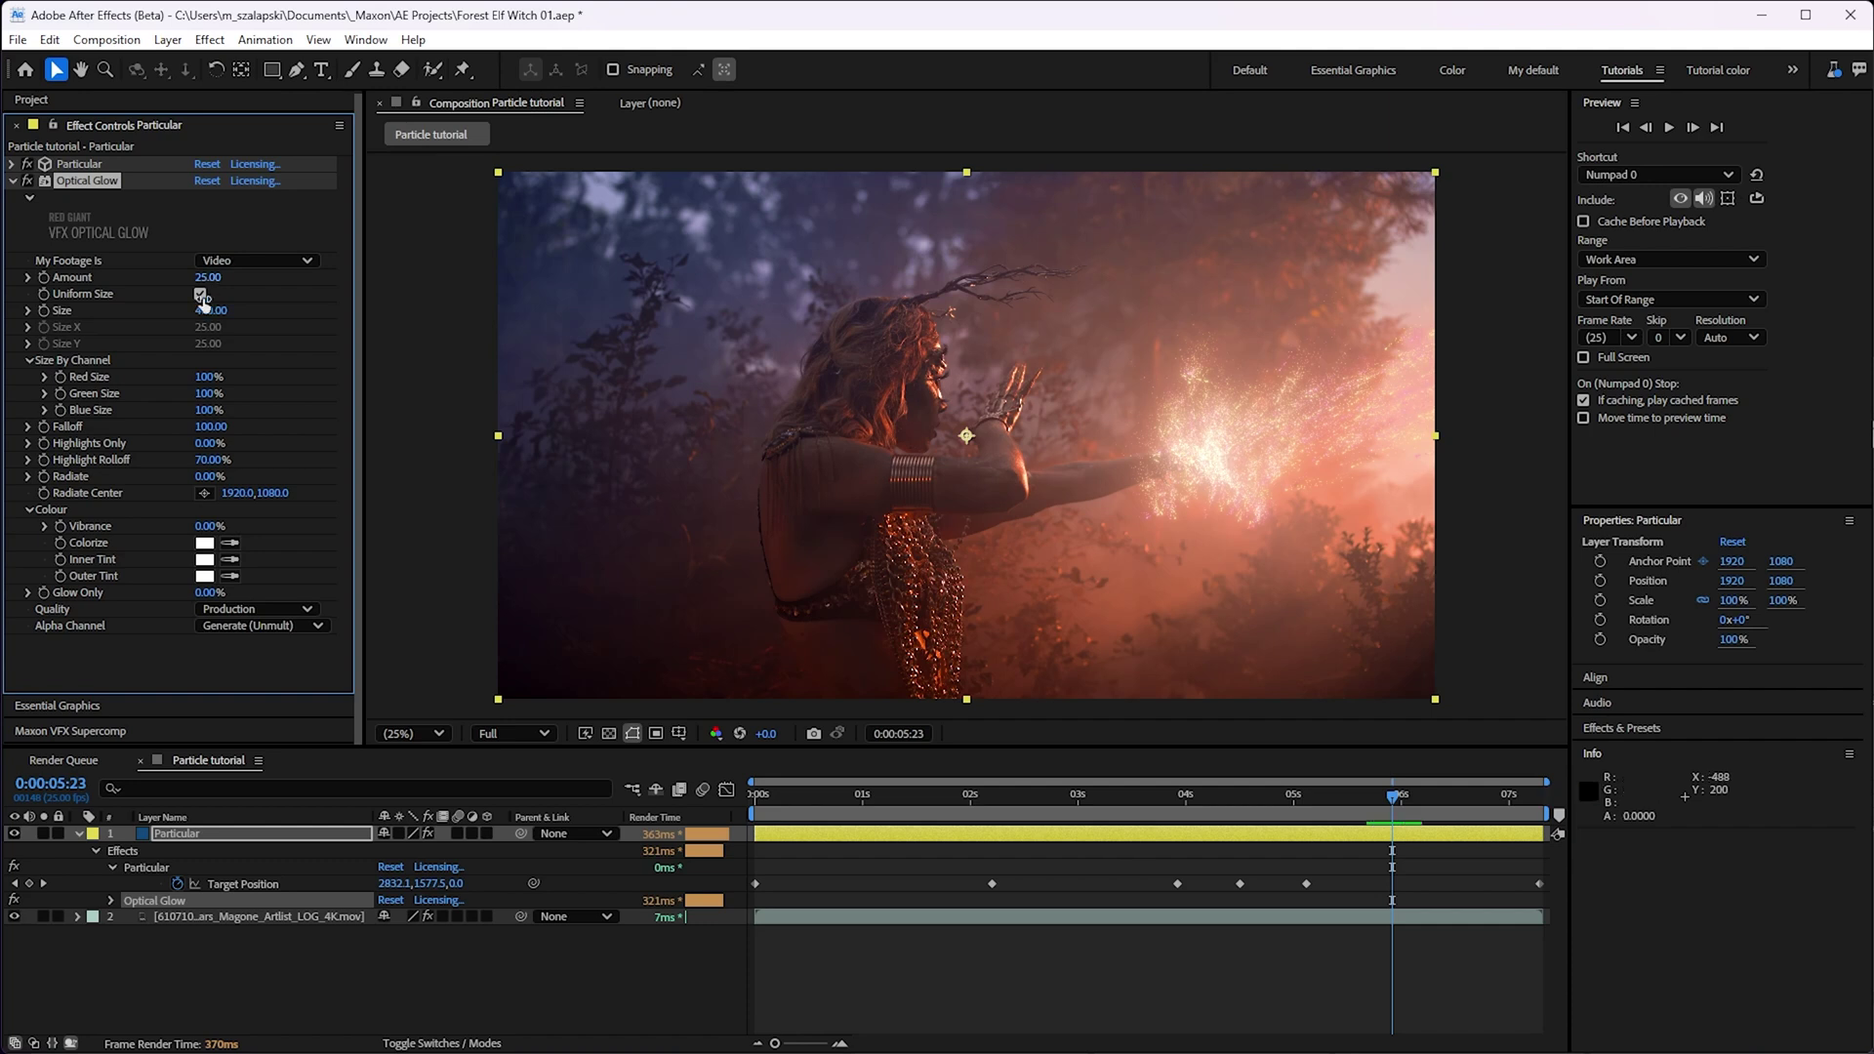
- Solo the Particular layer to view particles alone and collapse Optical Glow
left_click(48, 833)
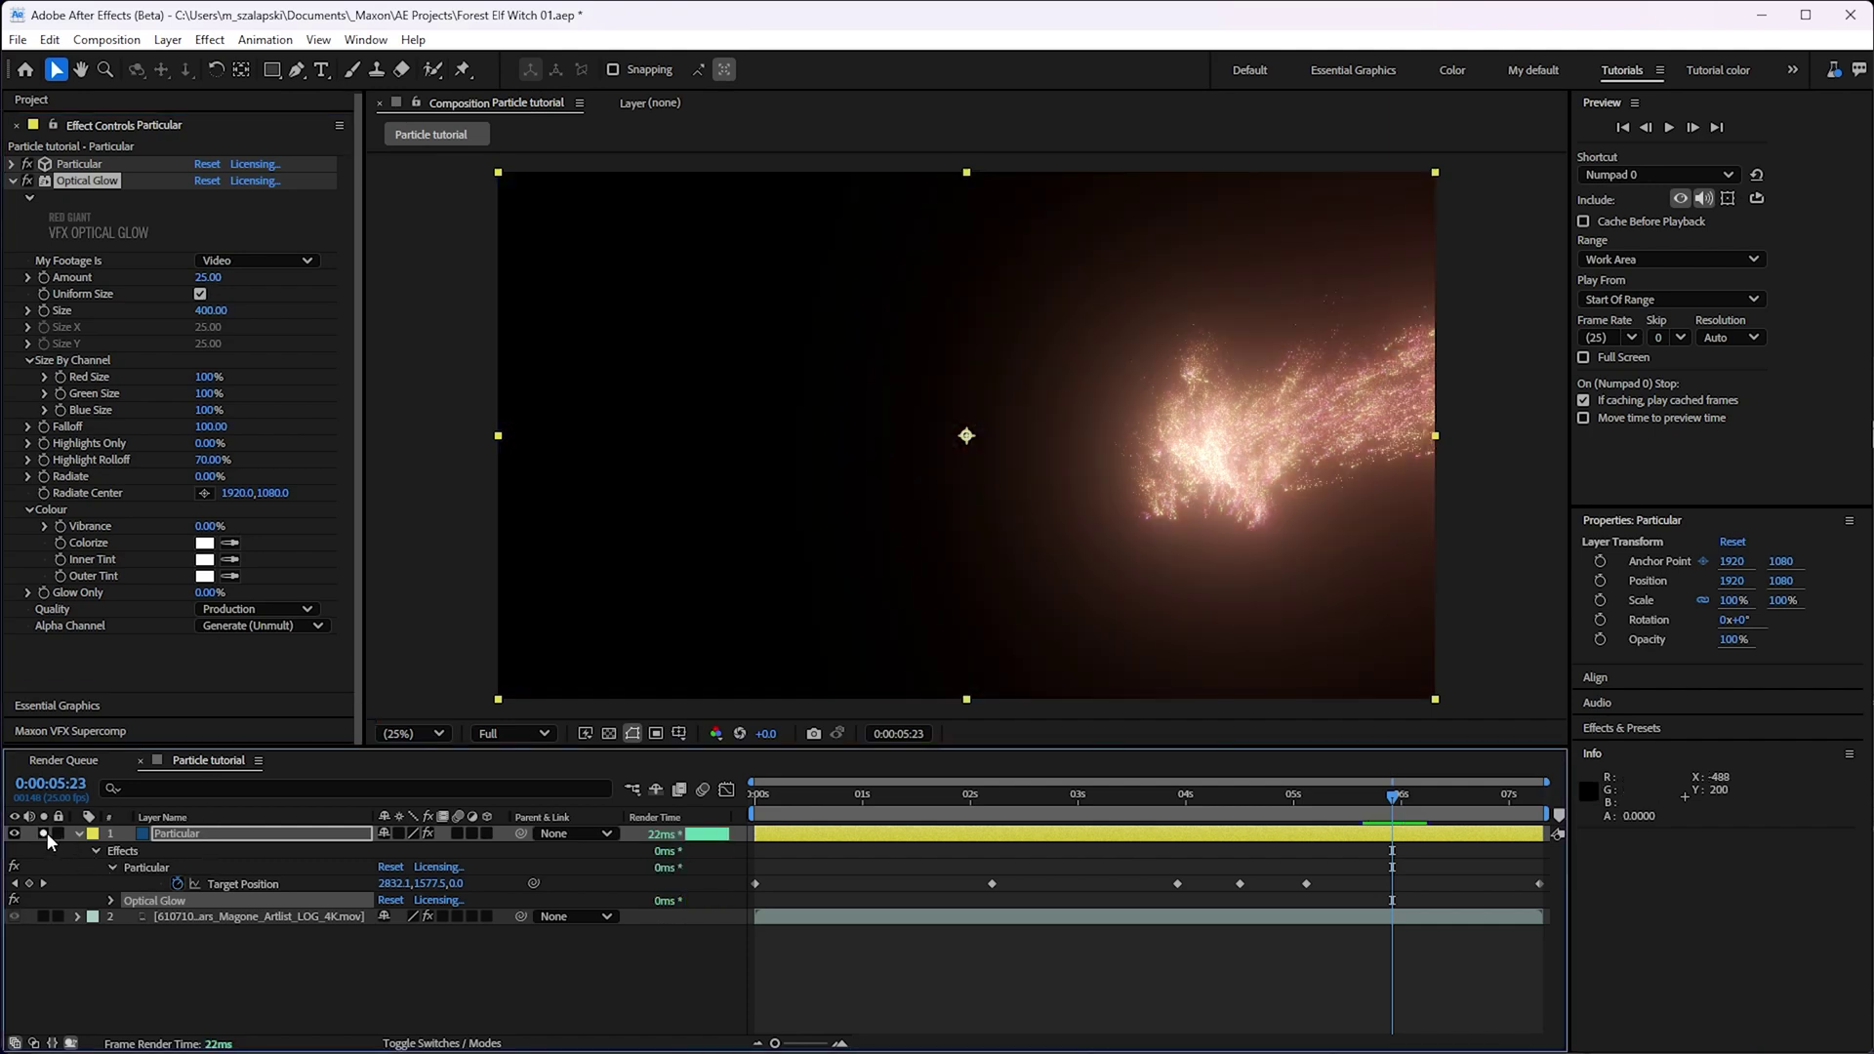
left_click(28, 180)
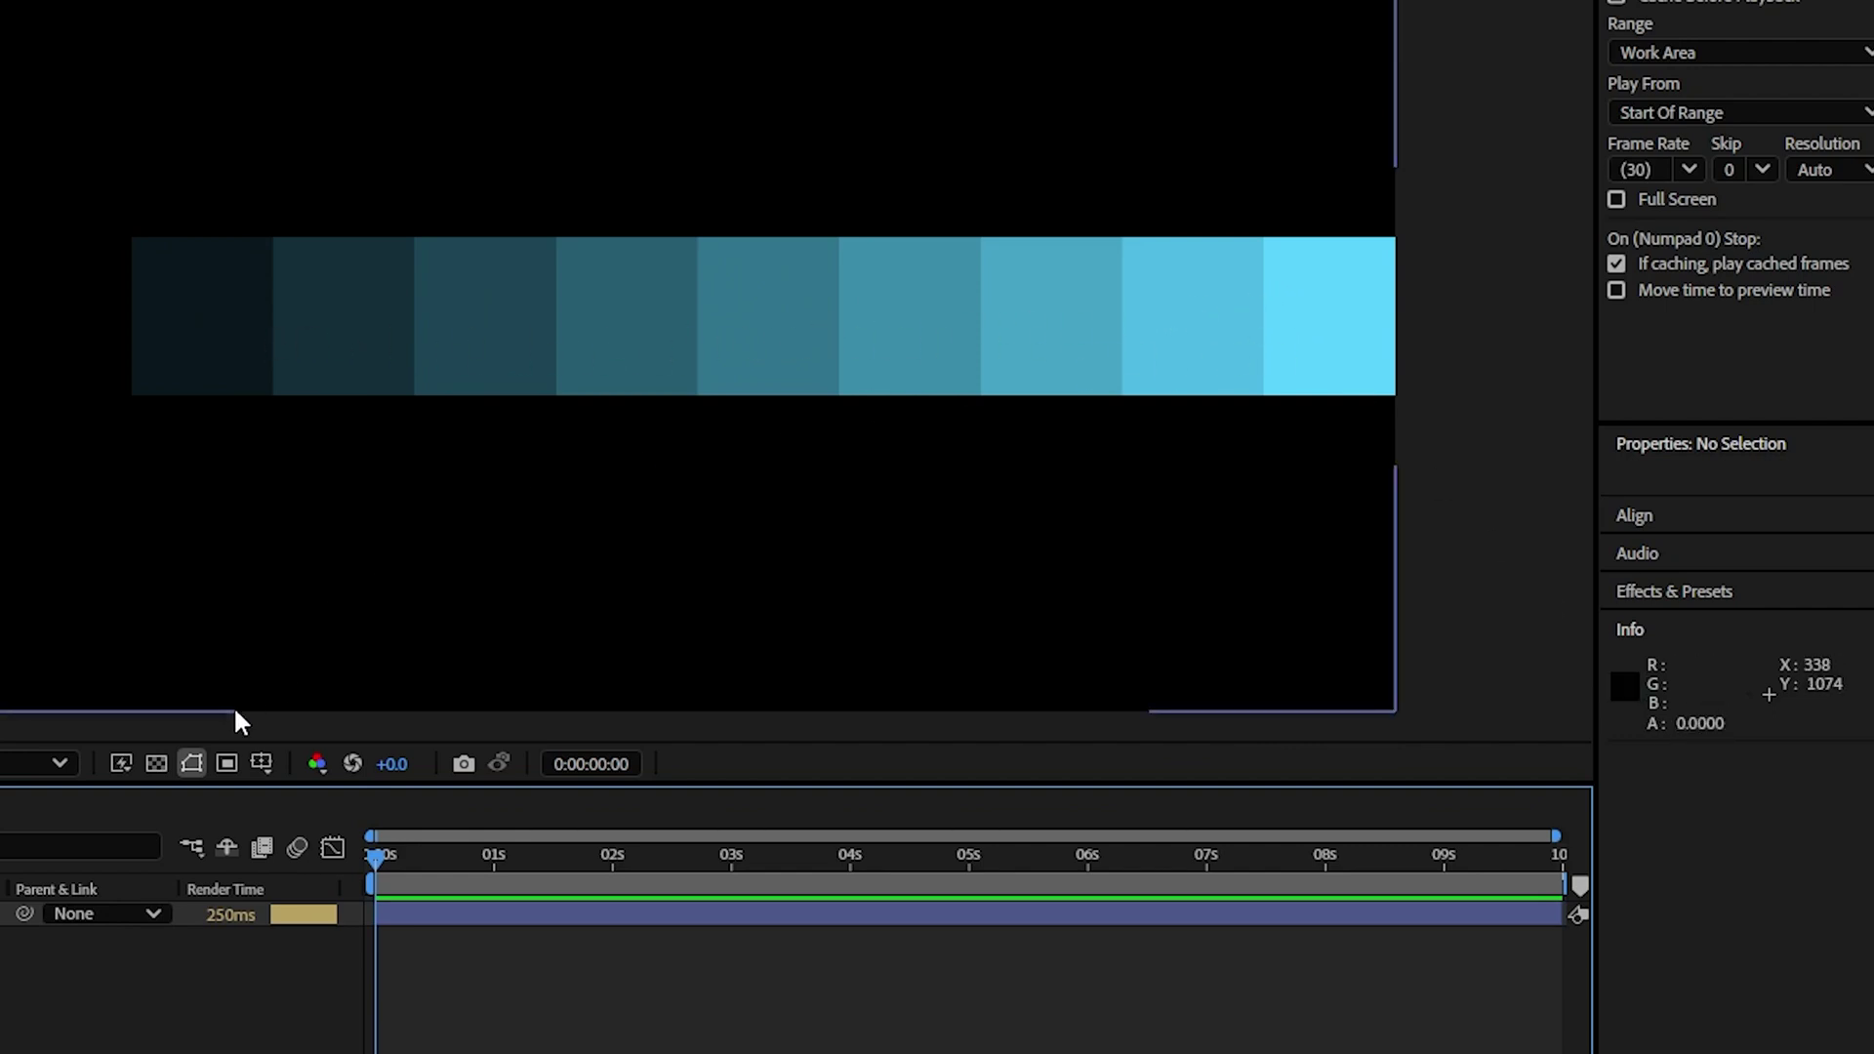
- Show transparency, split the Volume 1 swatch bar into squares and add Optical Glow with size 90
left_click(192, 763)
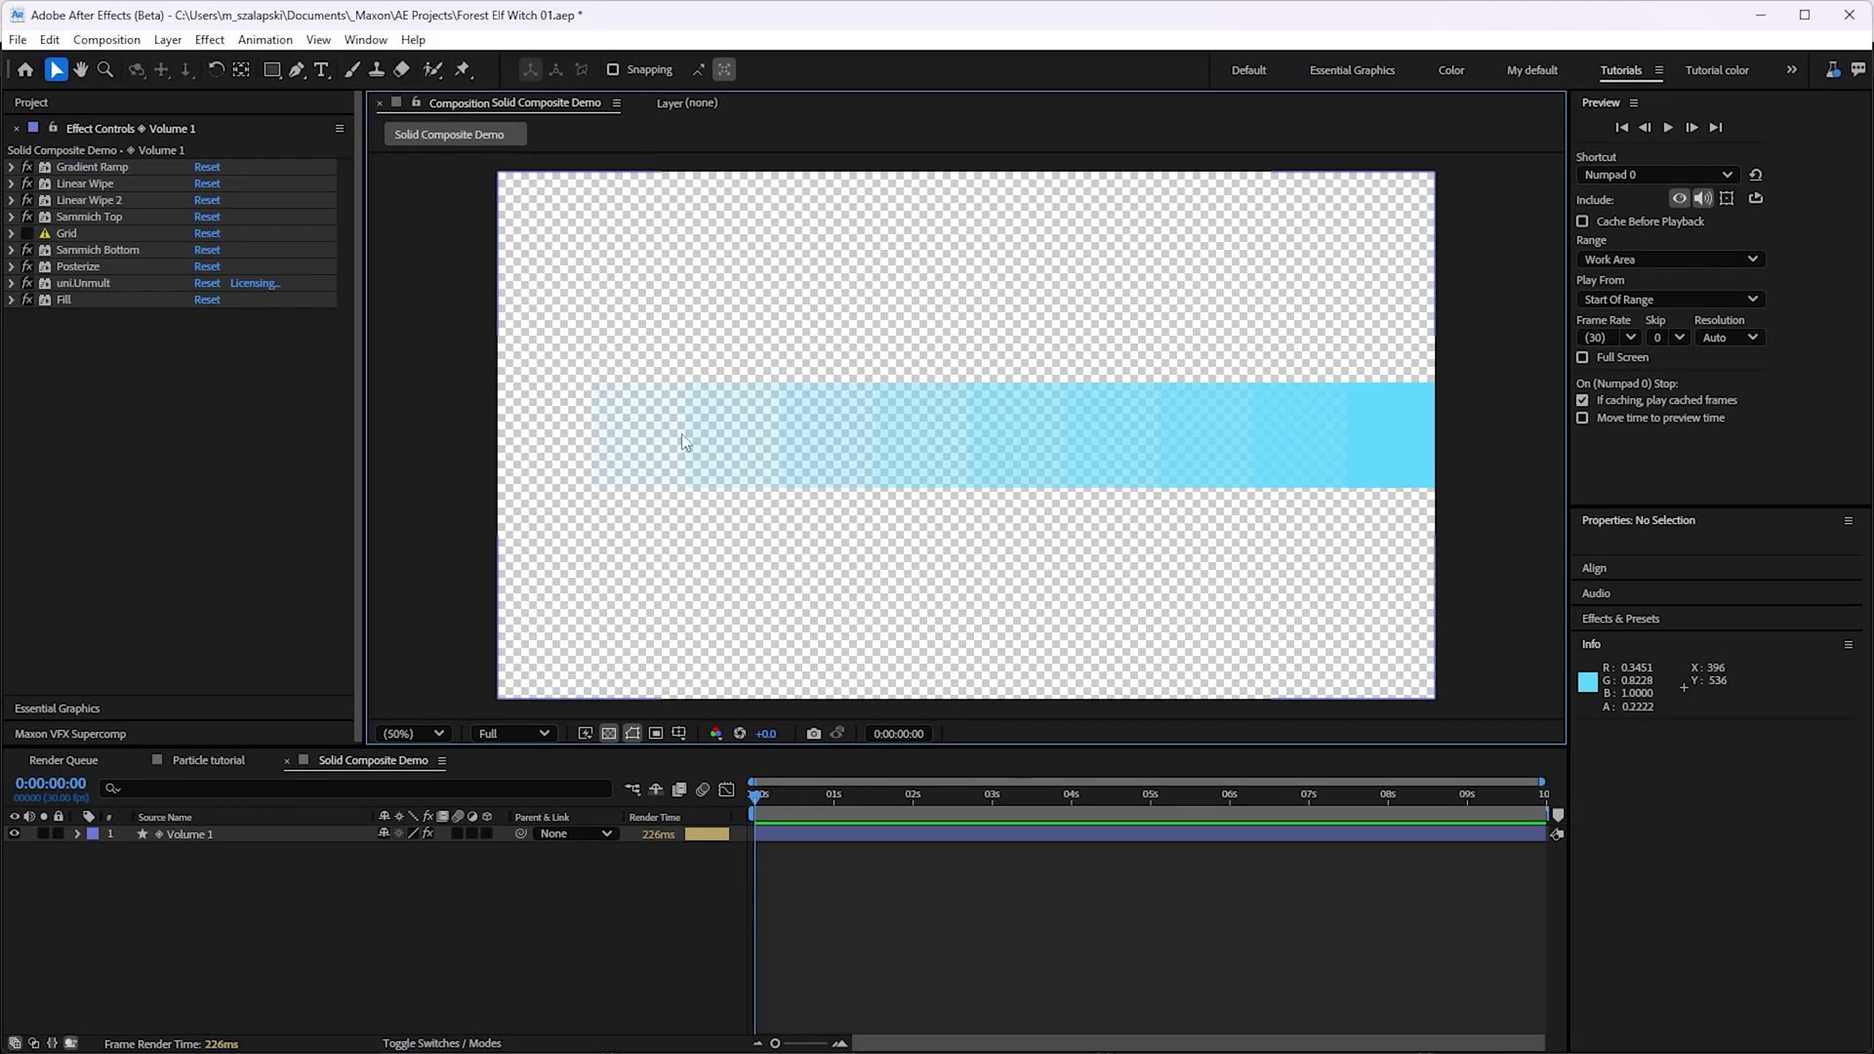
left_click(658, 434)
left_click(45, 233)
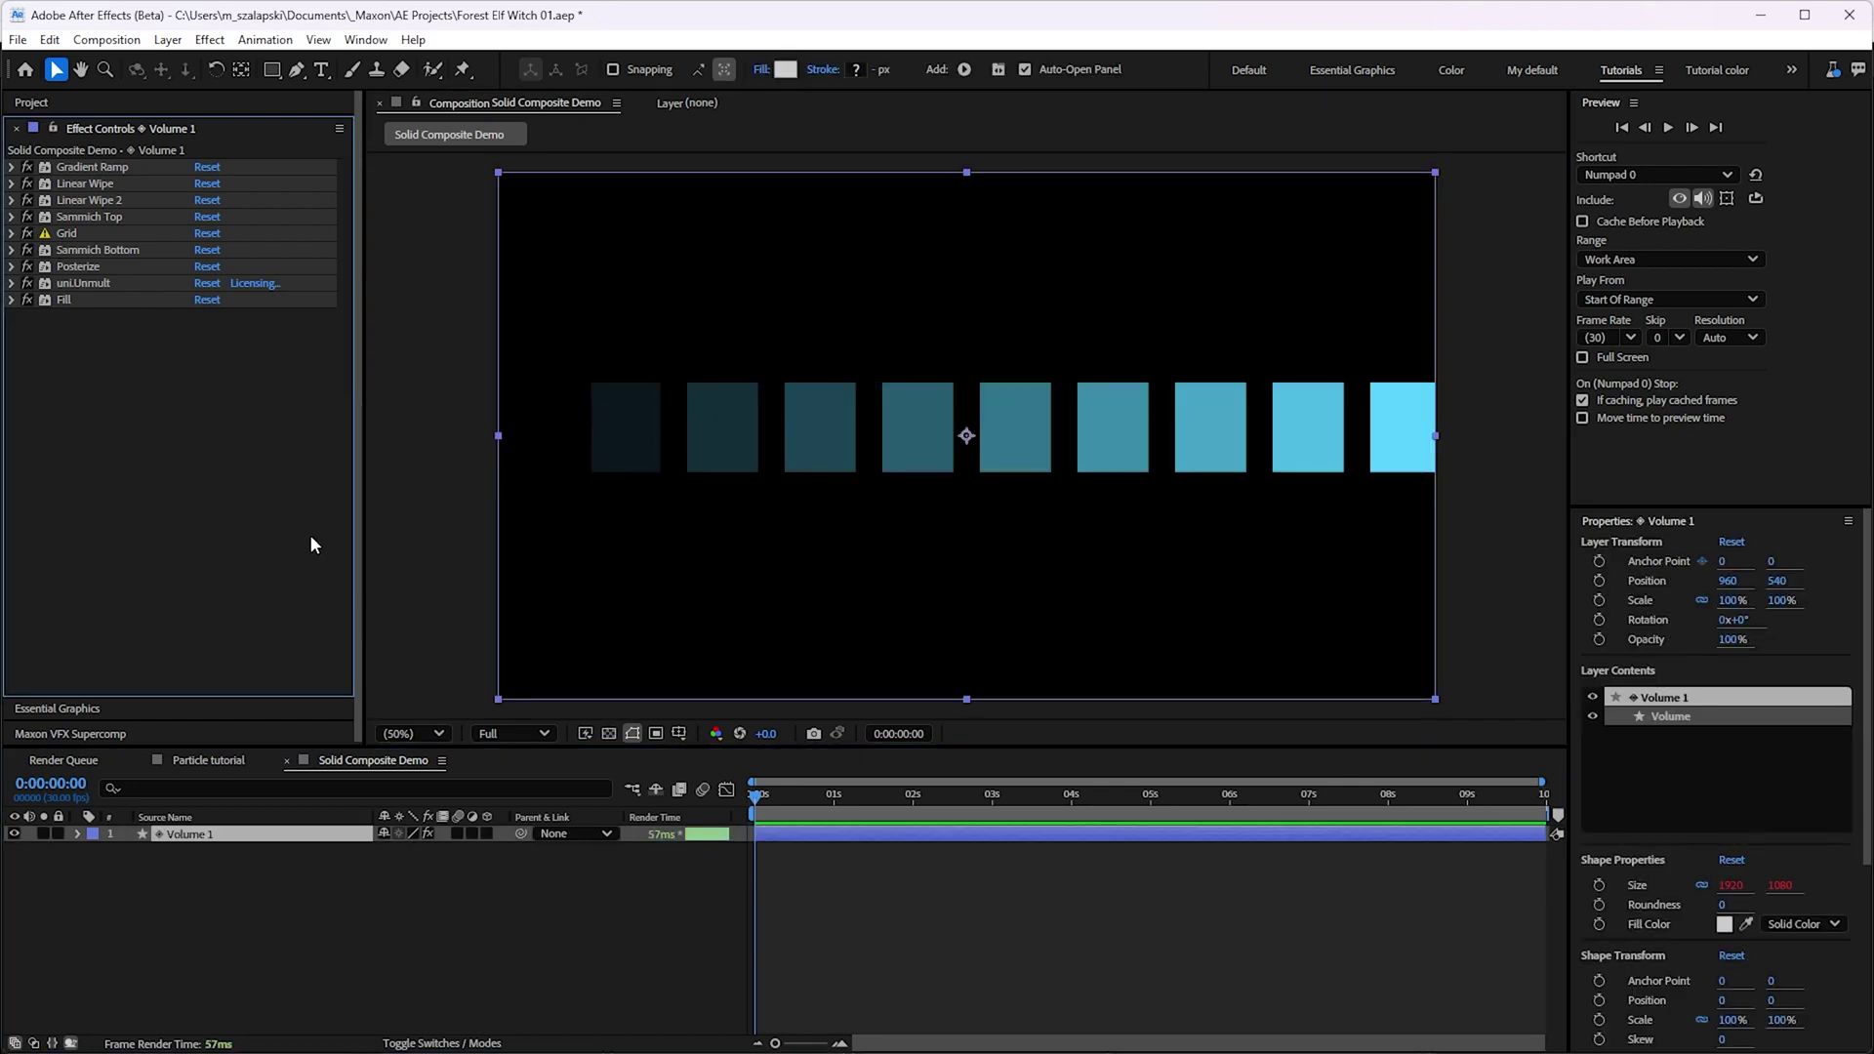
key("ctrl+space")
type("gl")
key("Return")
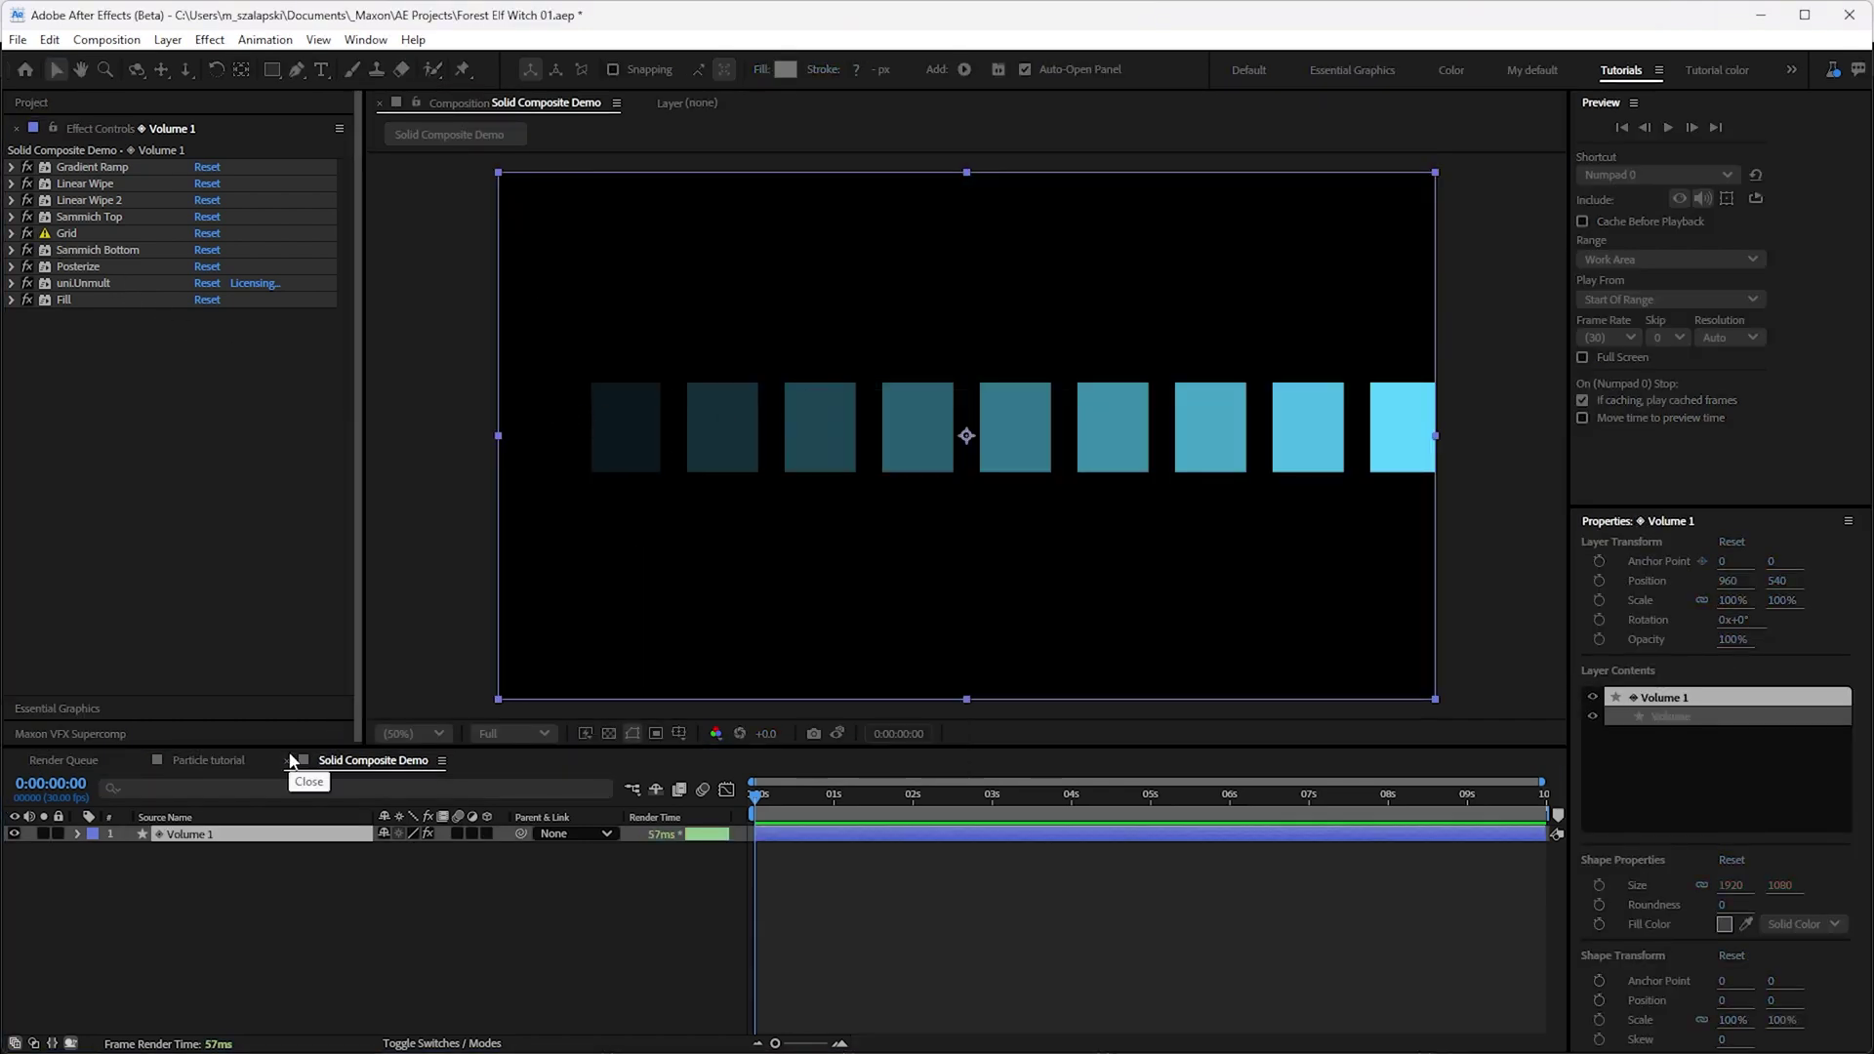
left_click(210, 445)
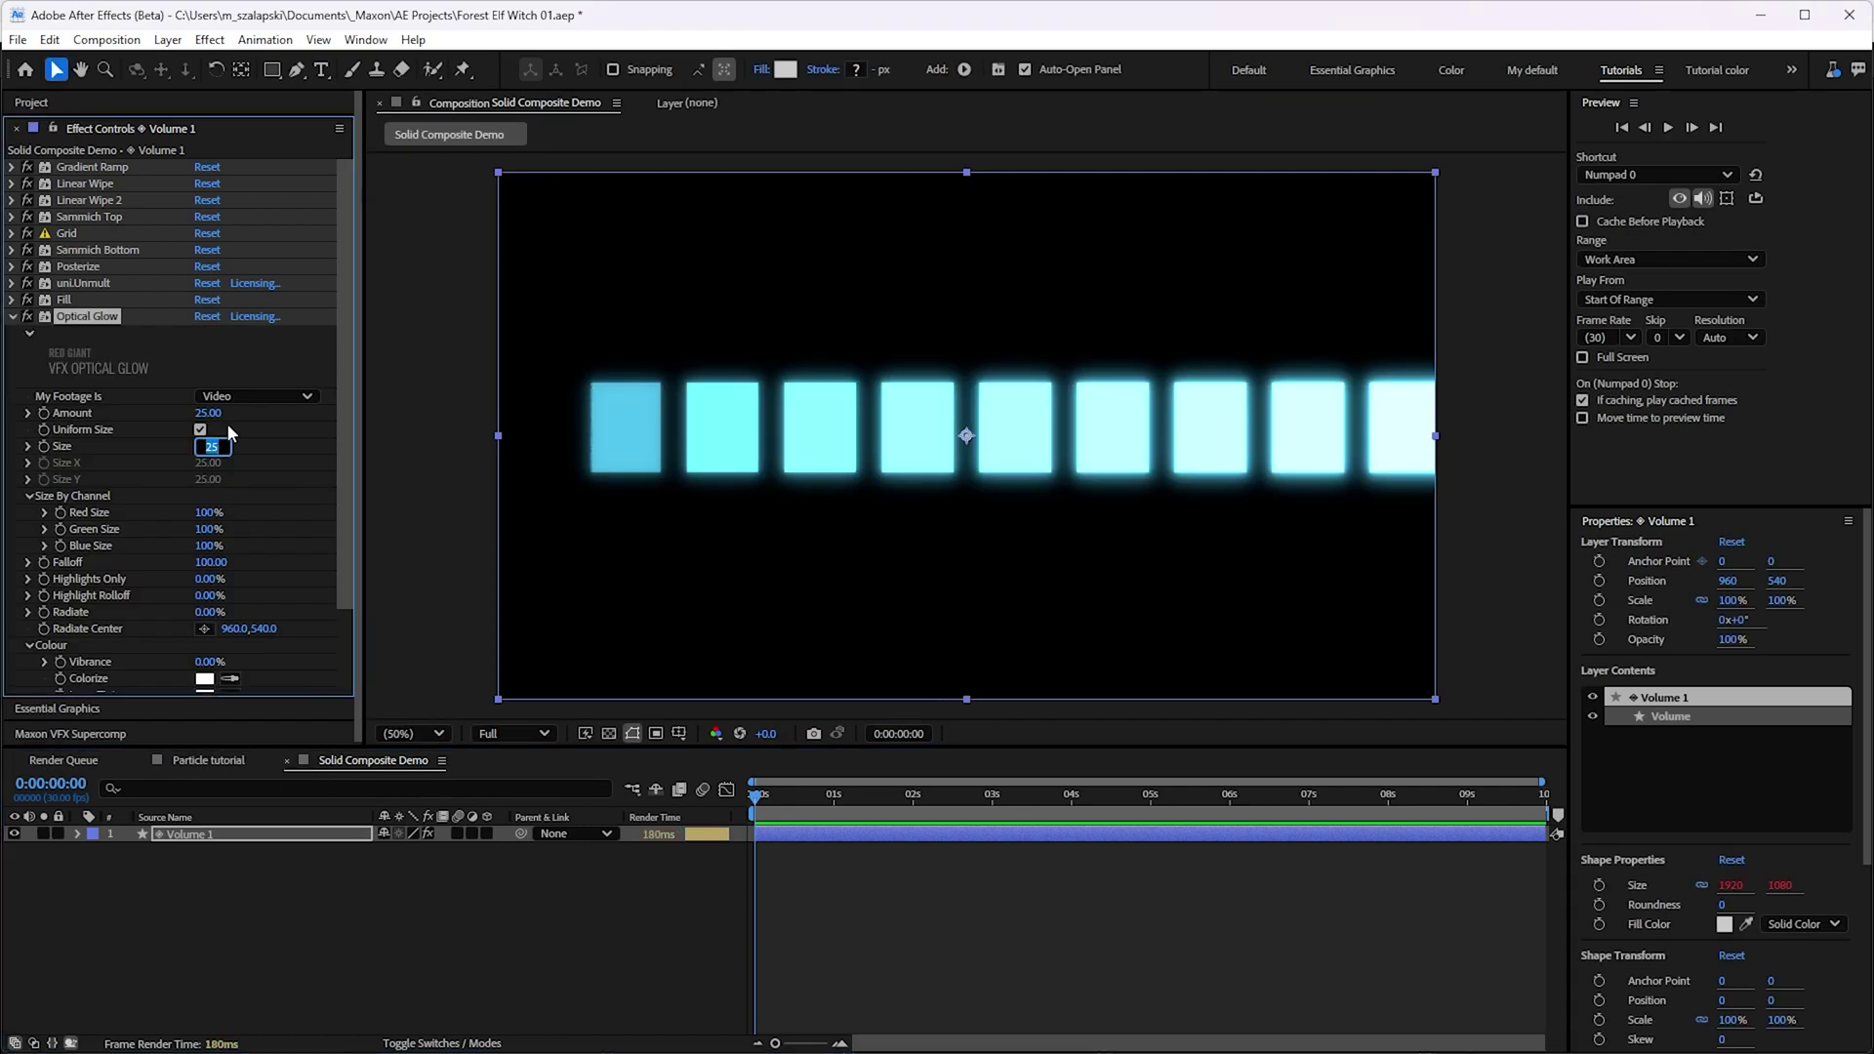
type("90")
key("Return")
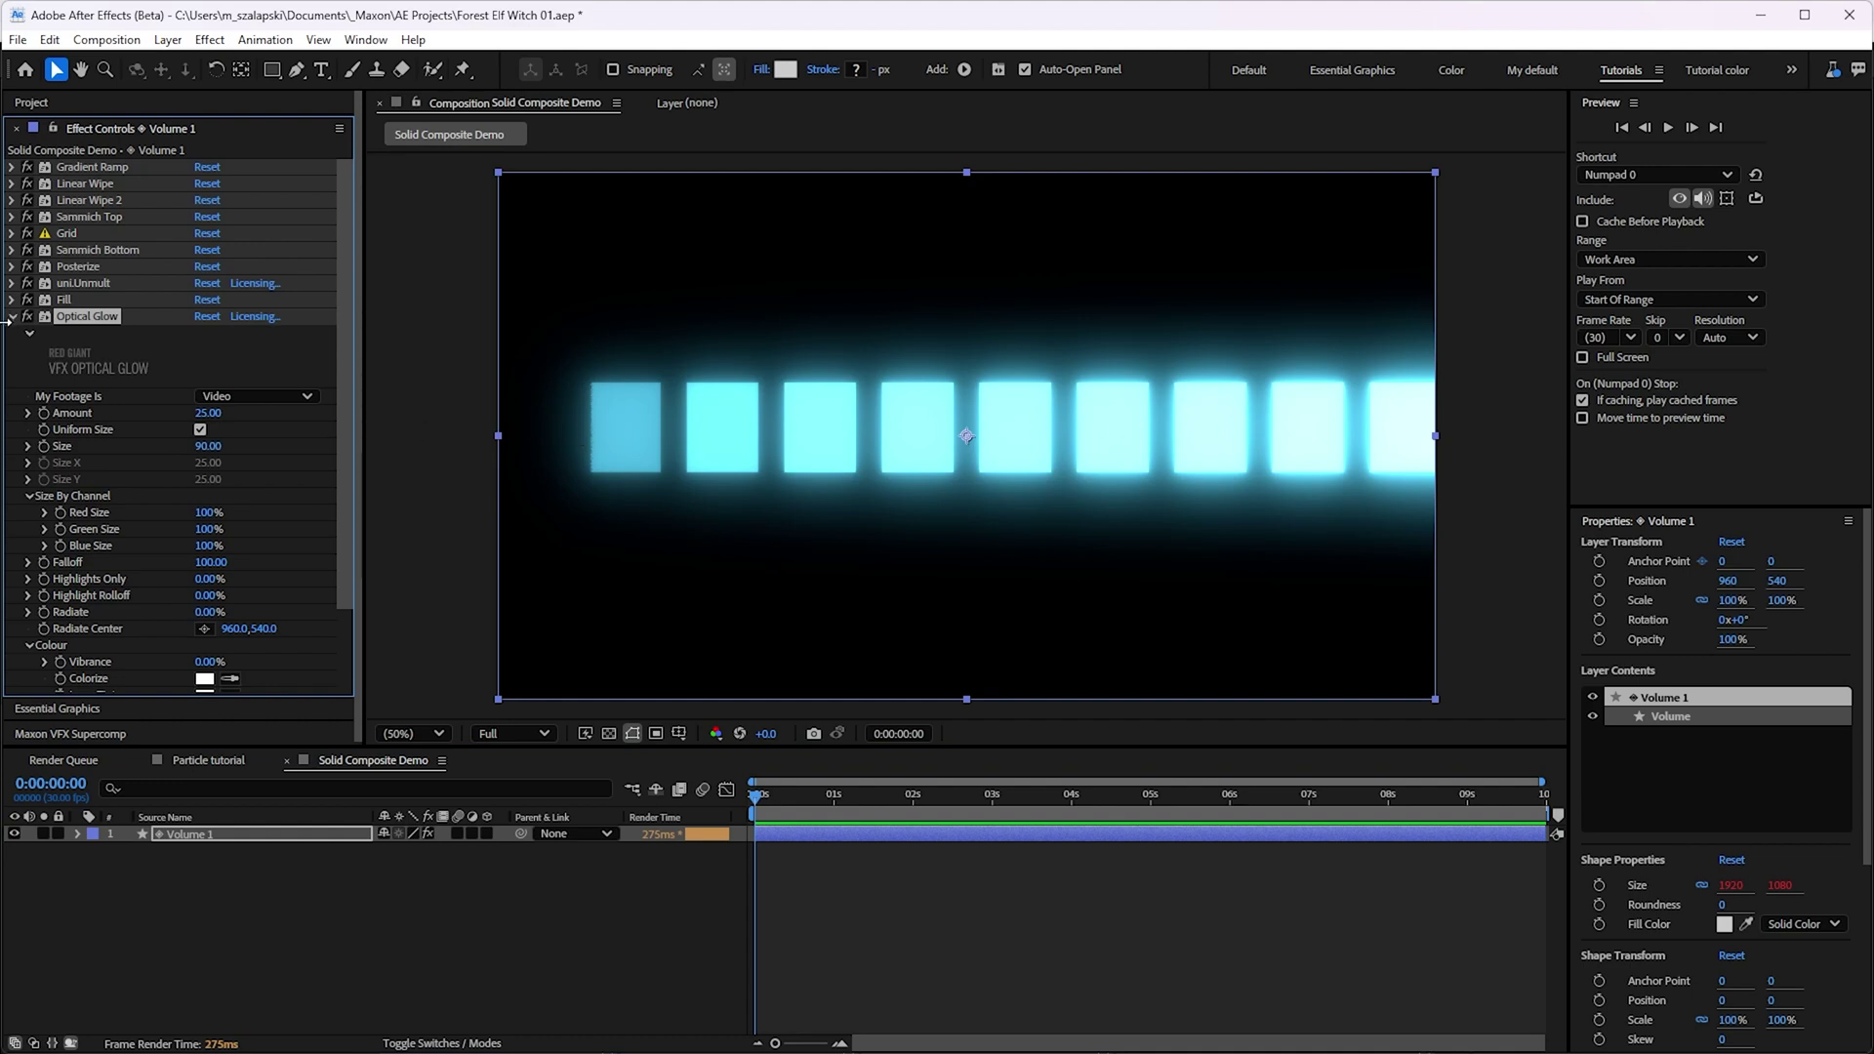
- Set the glow's Alpha Channel to Generate (Unmult), comparing on/off, and leave the glow switched off
left_click(12, 318)
left_click(27, 316)
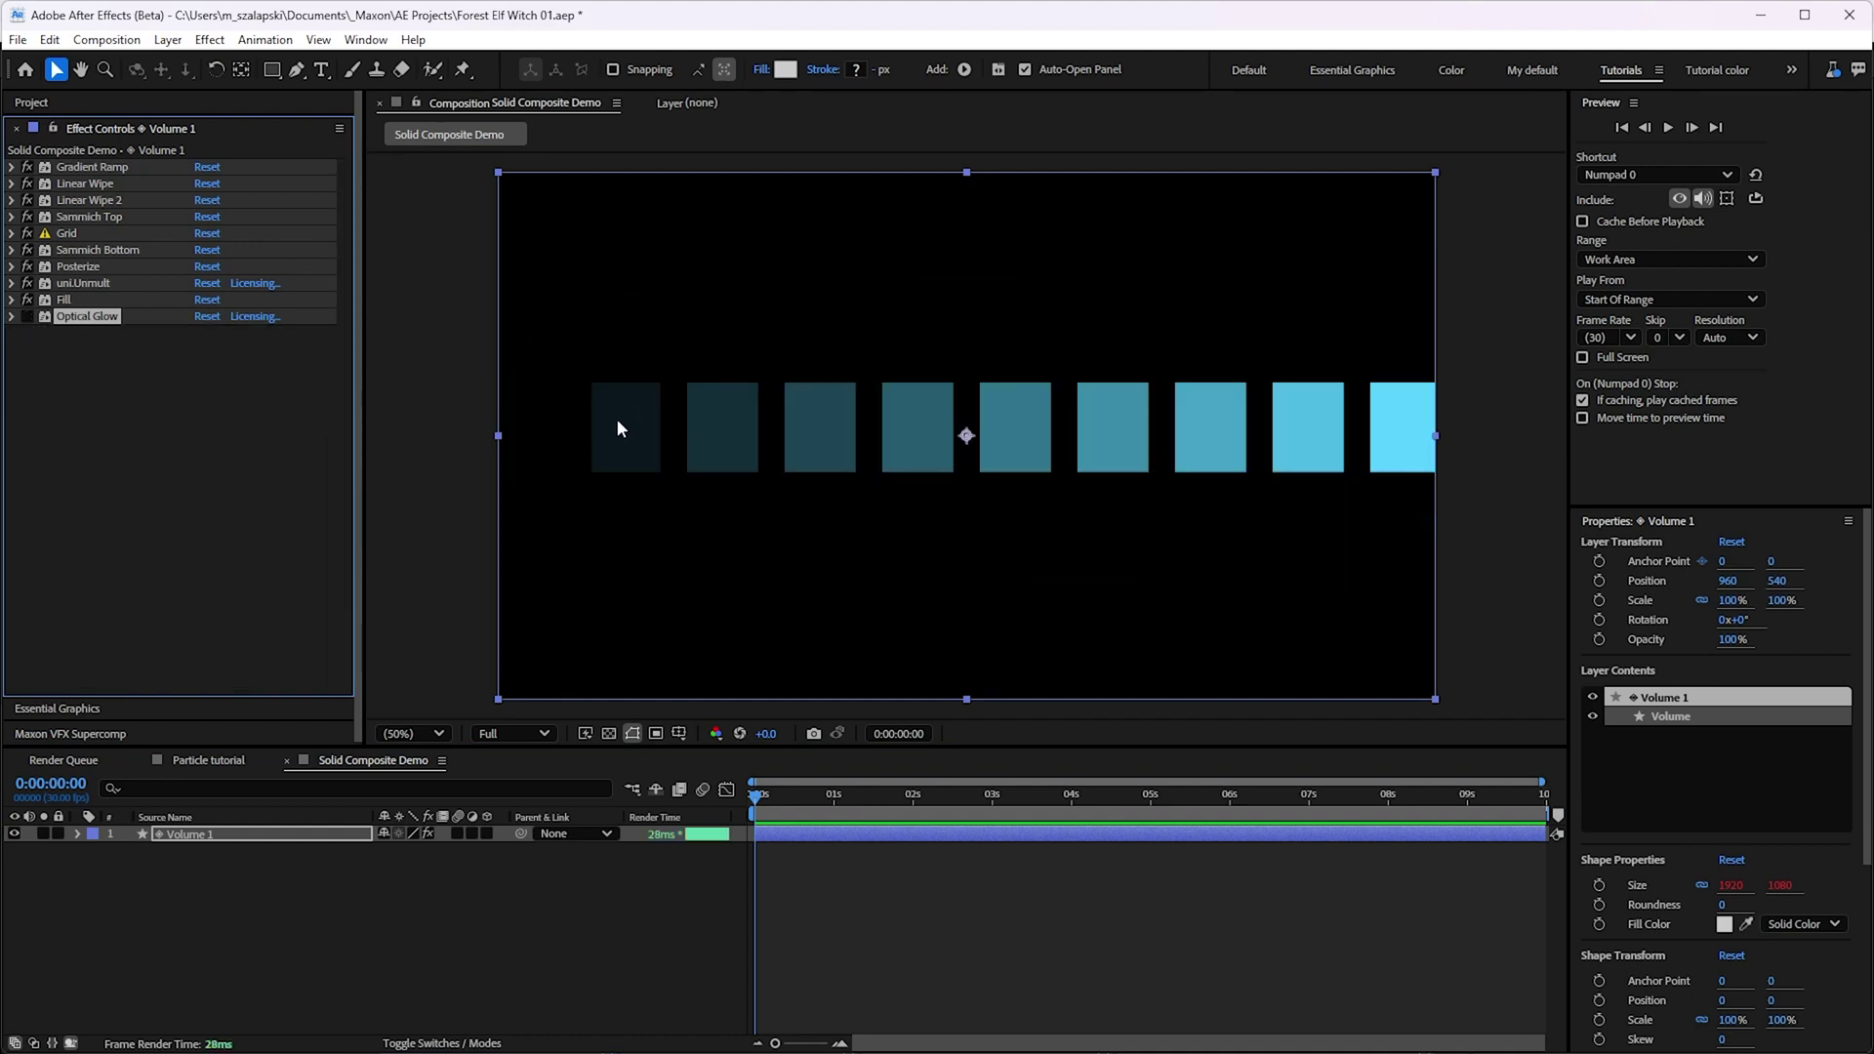
left_click(29, 318)
left_click(262, 683)
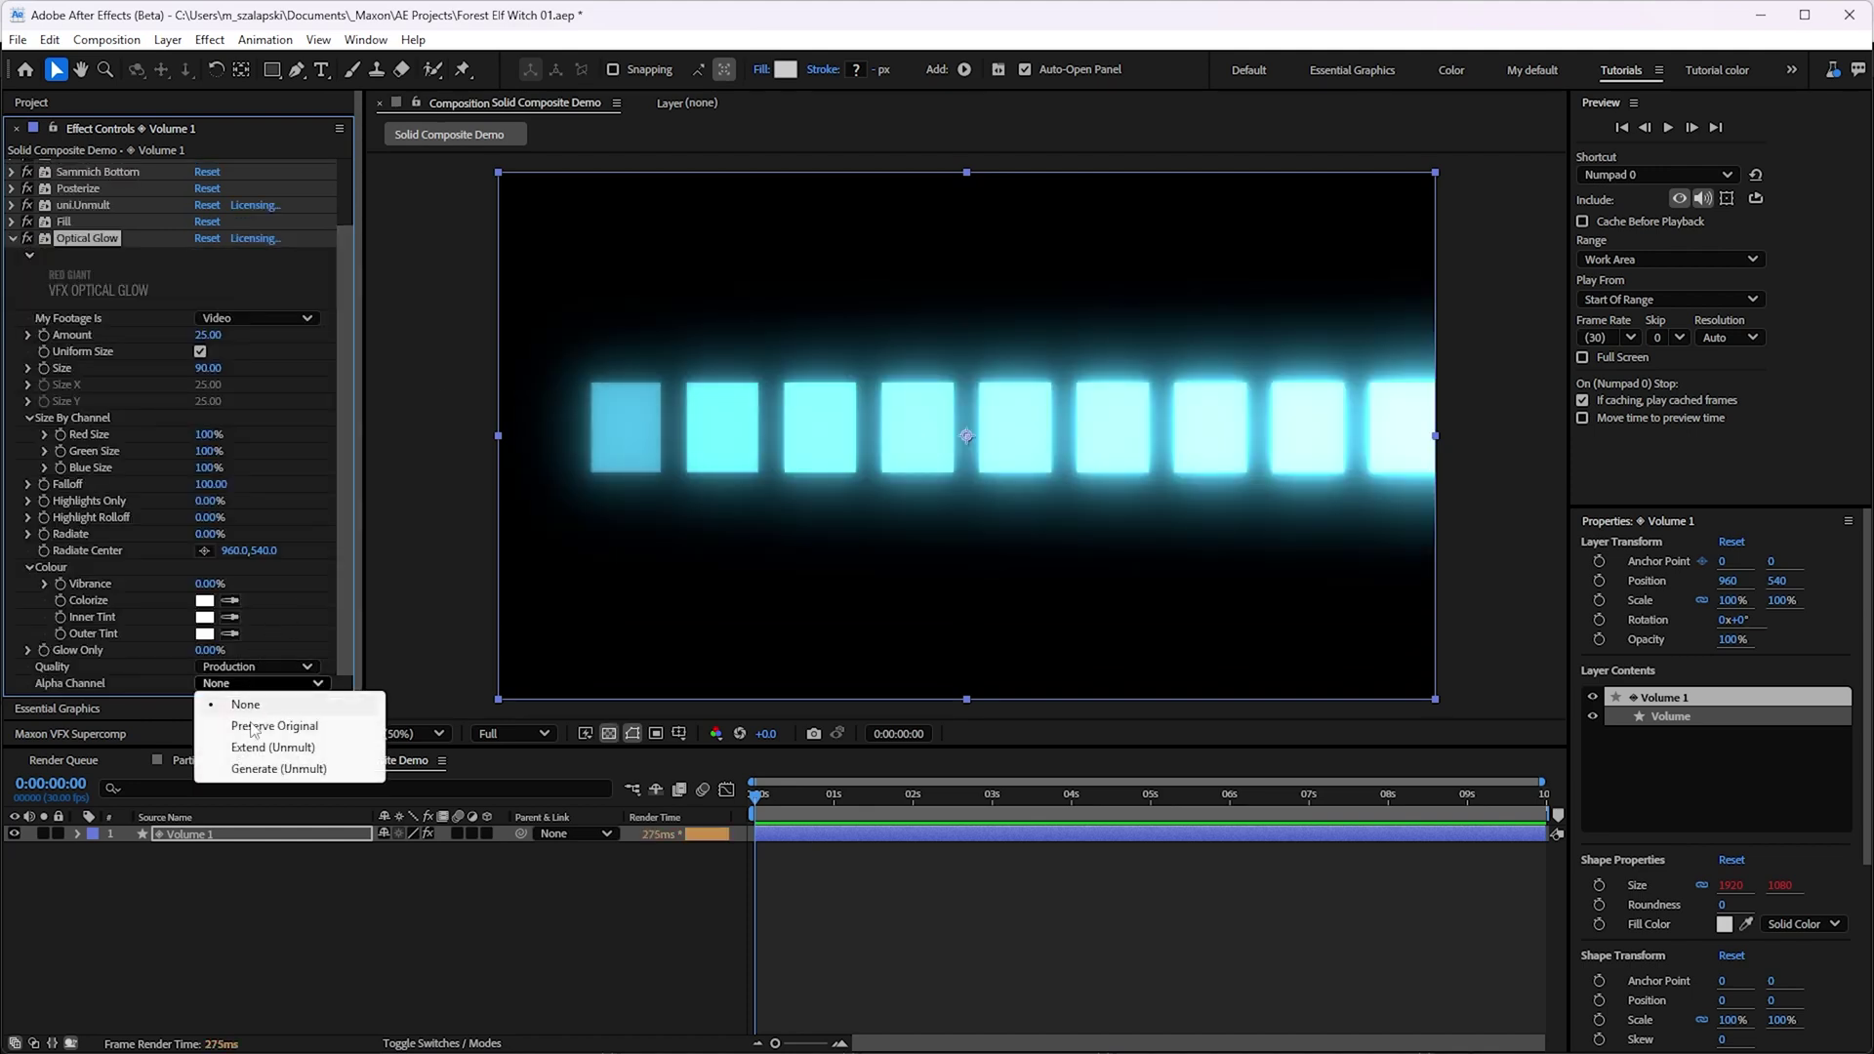
left_click(279, 768)
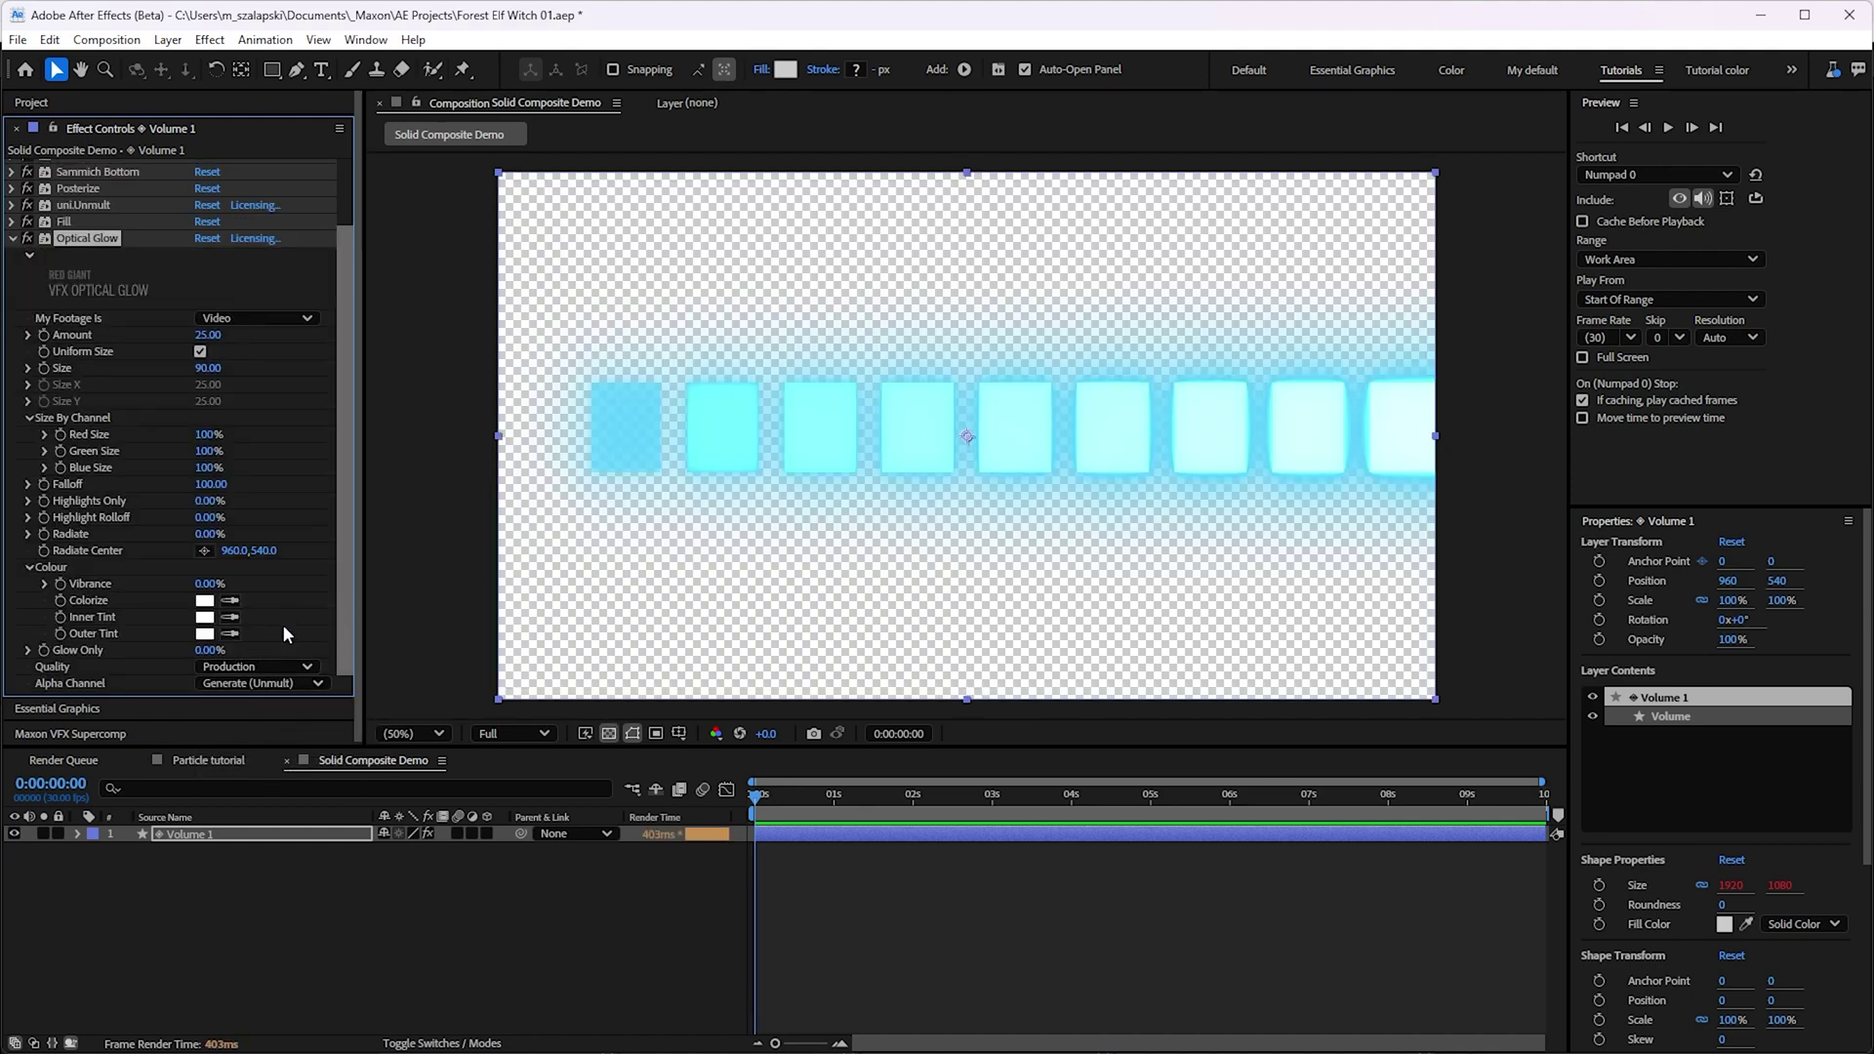
left_click(28, 238)
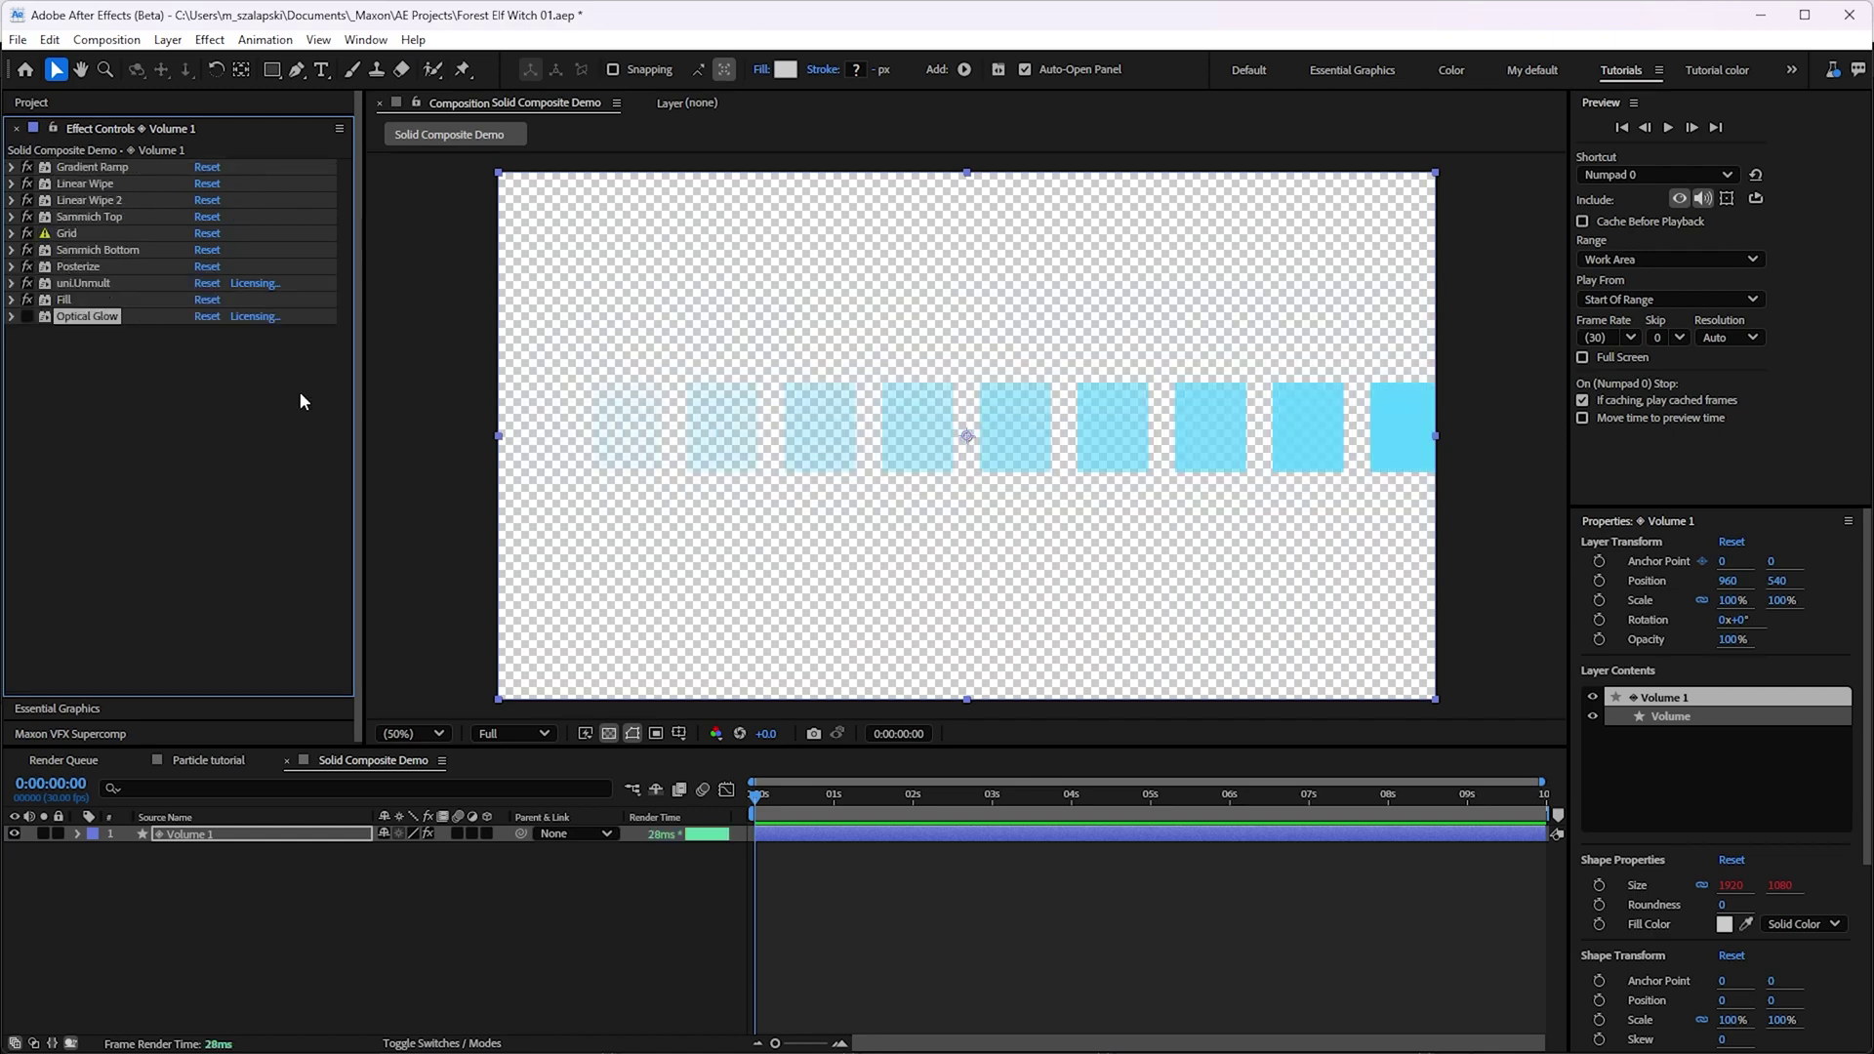
- Add Solid Composite to the swatch layer, merge the bar back together and set its colour to black
key("ctrl+space")
type("soli")
key("Return")
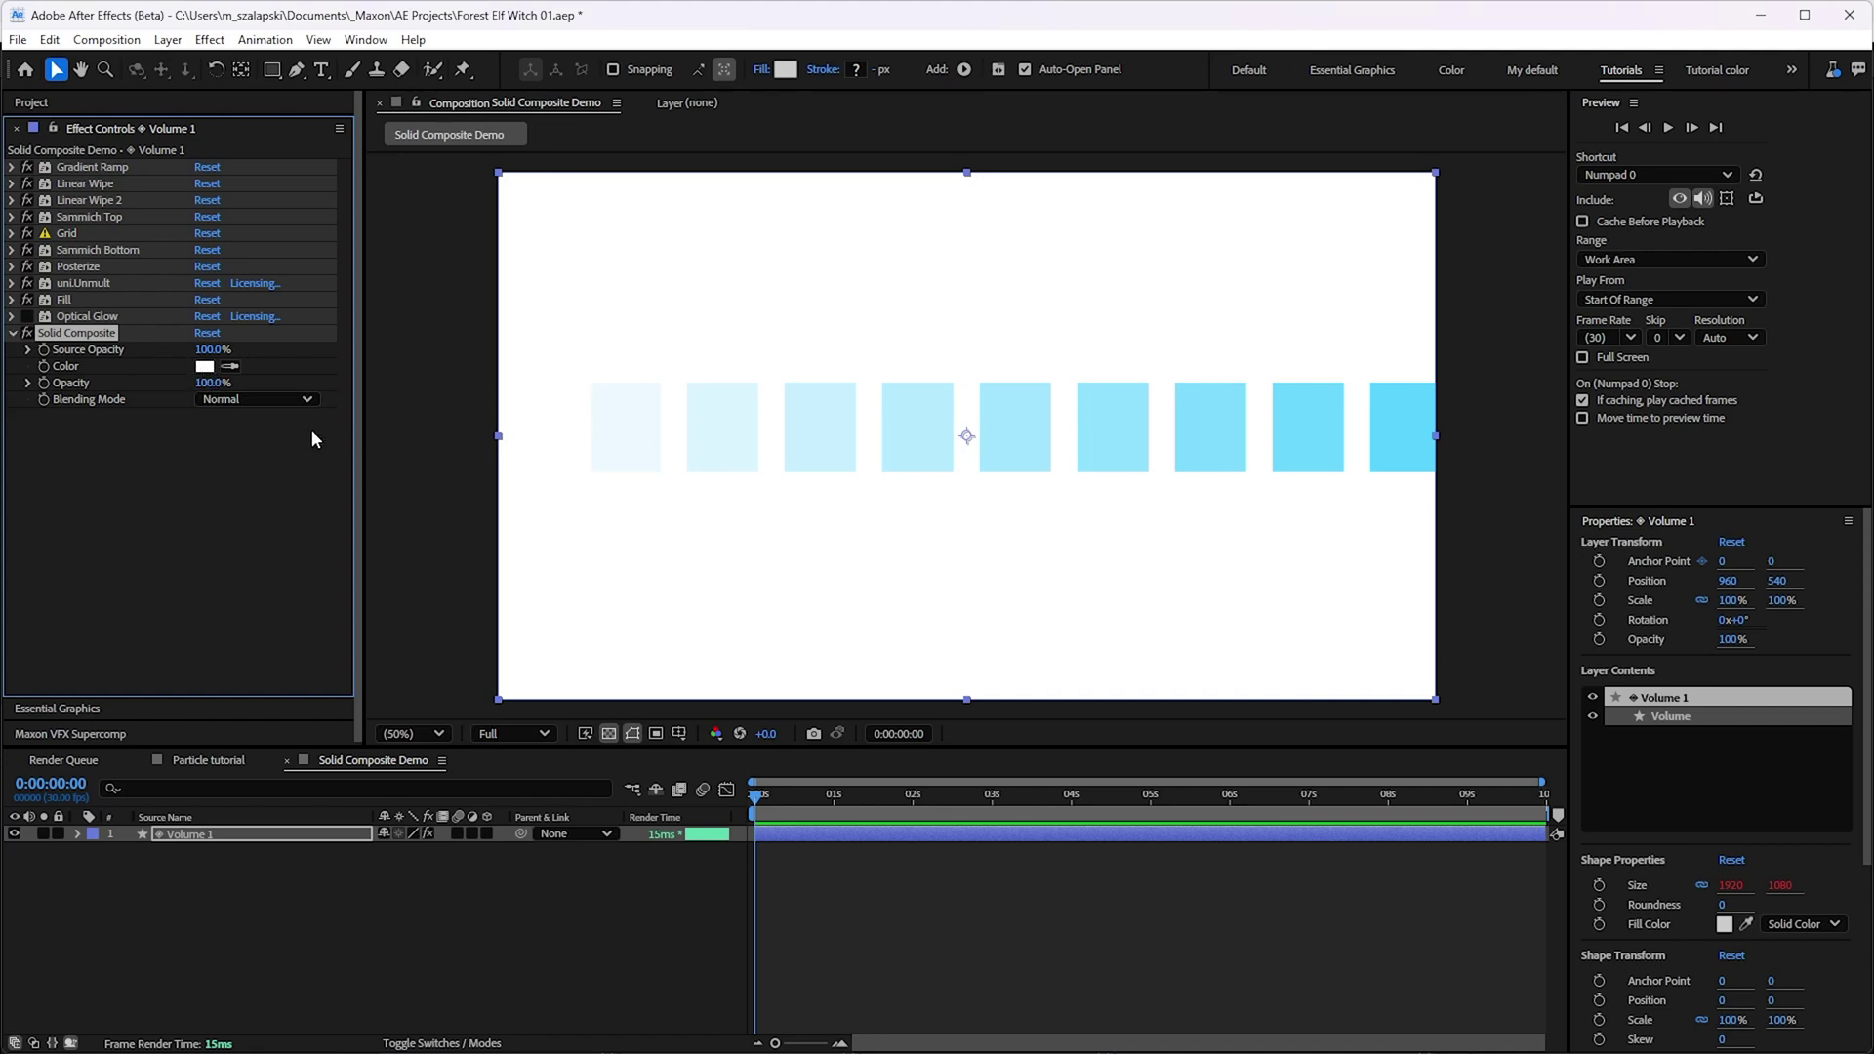
left_click(30, 236)
left_click(205, 366)
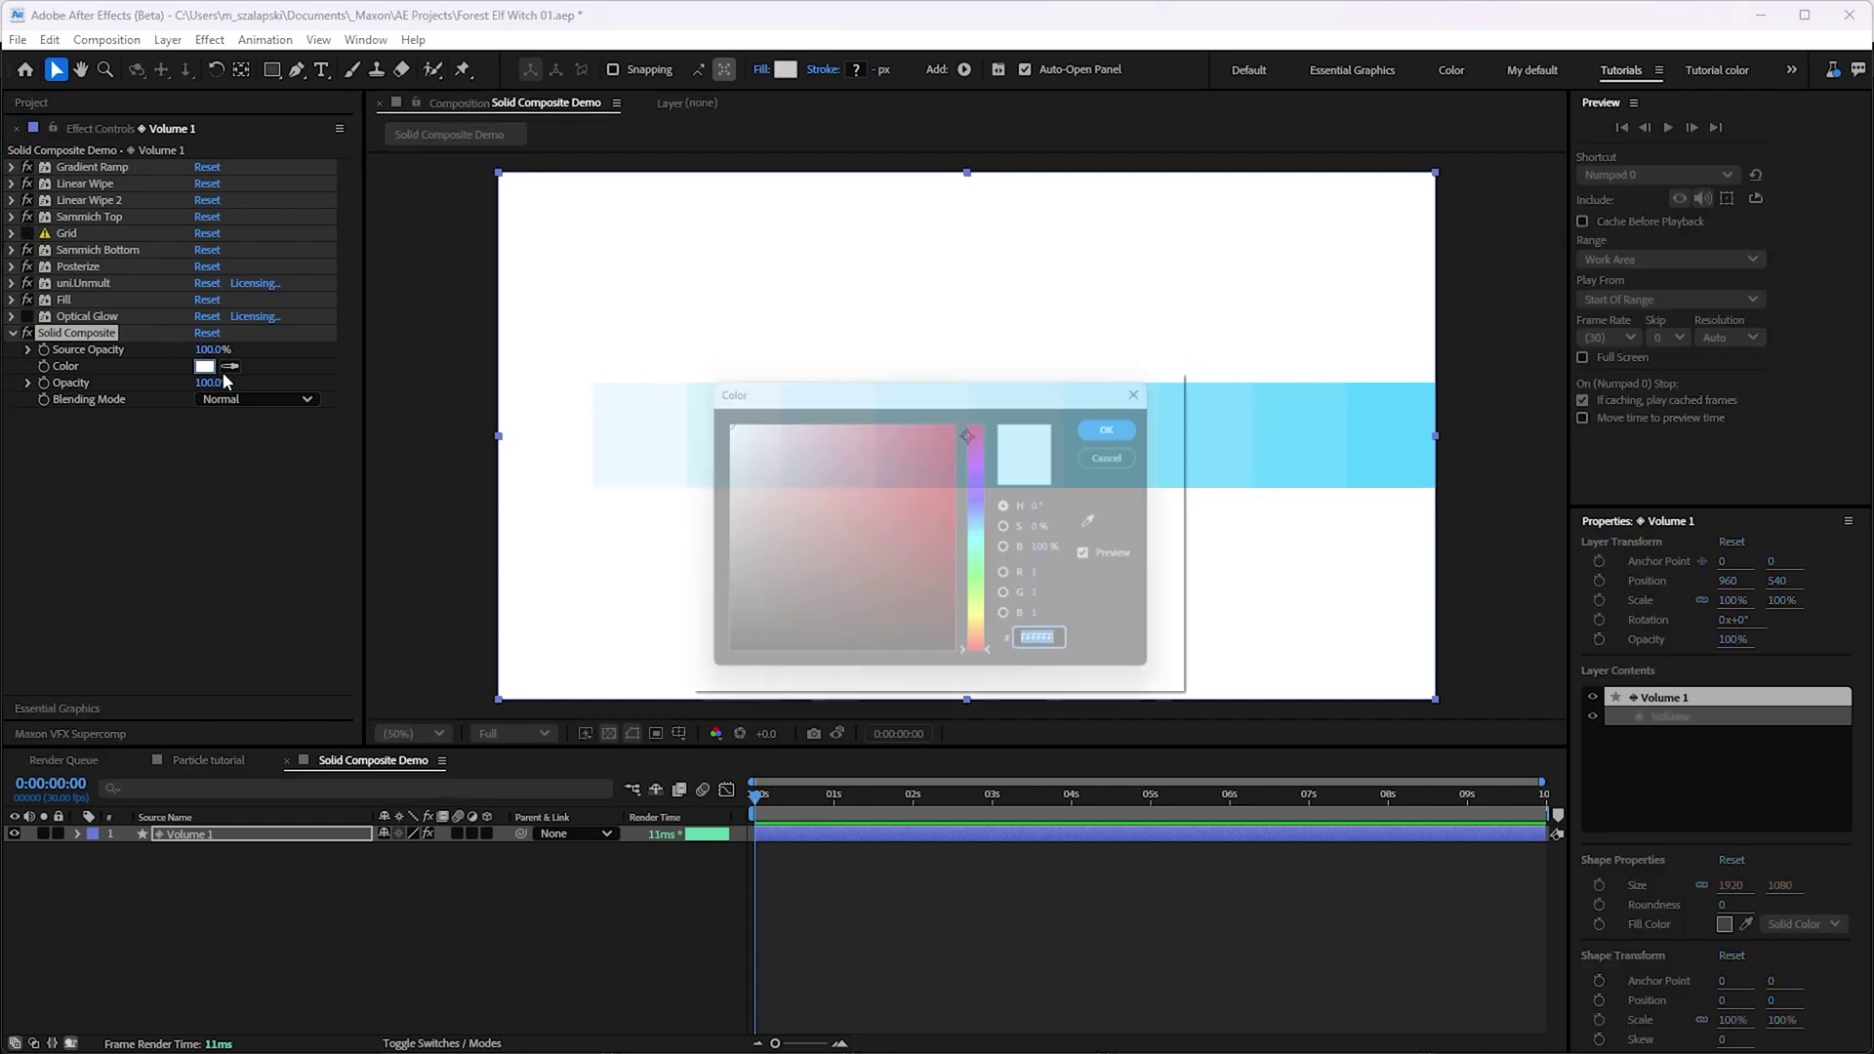
left_click(762, 645)
left_click(1131, 422)
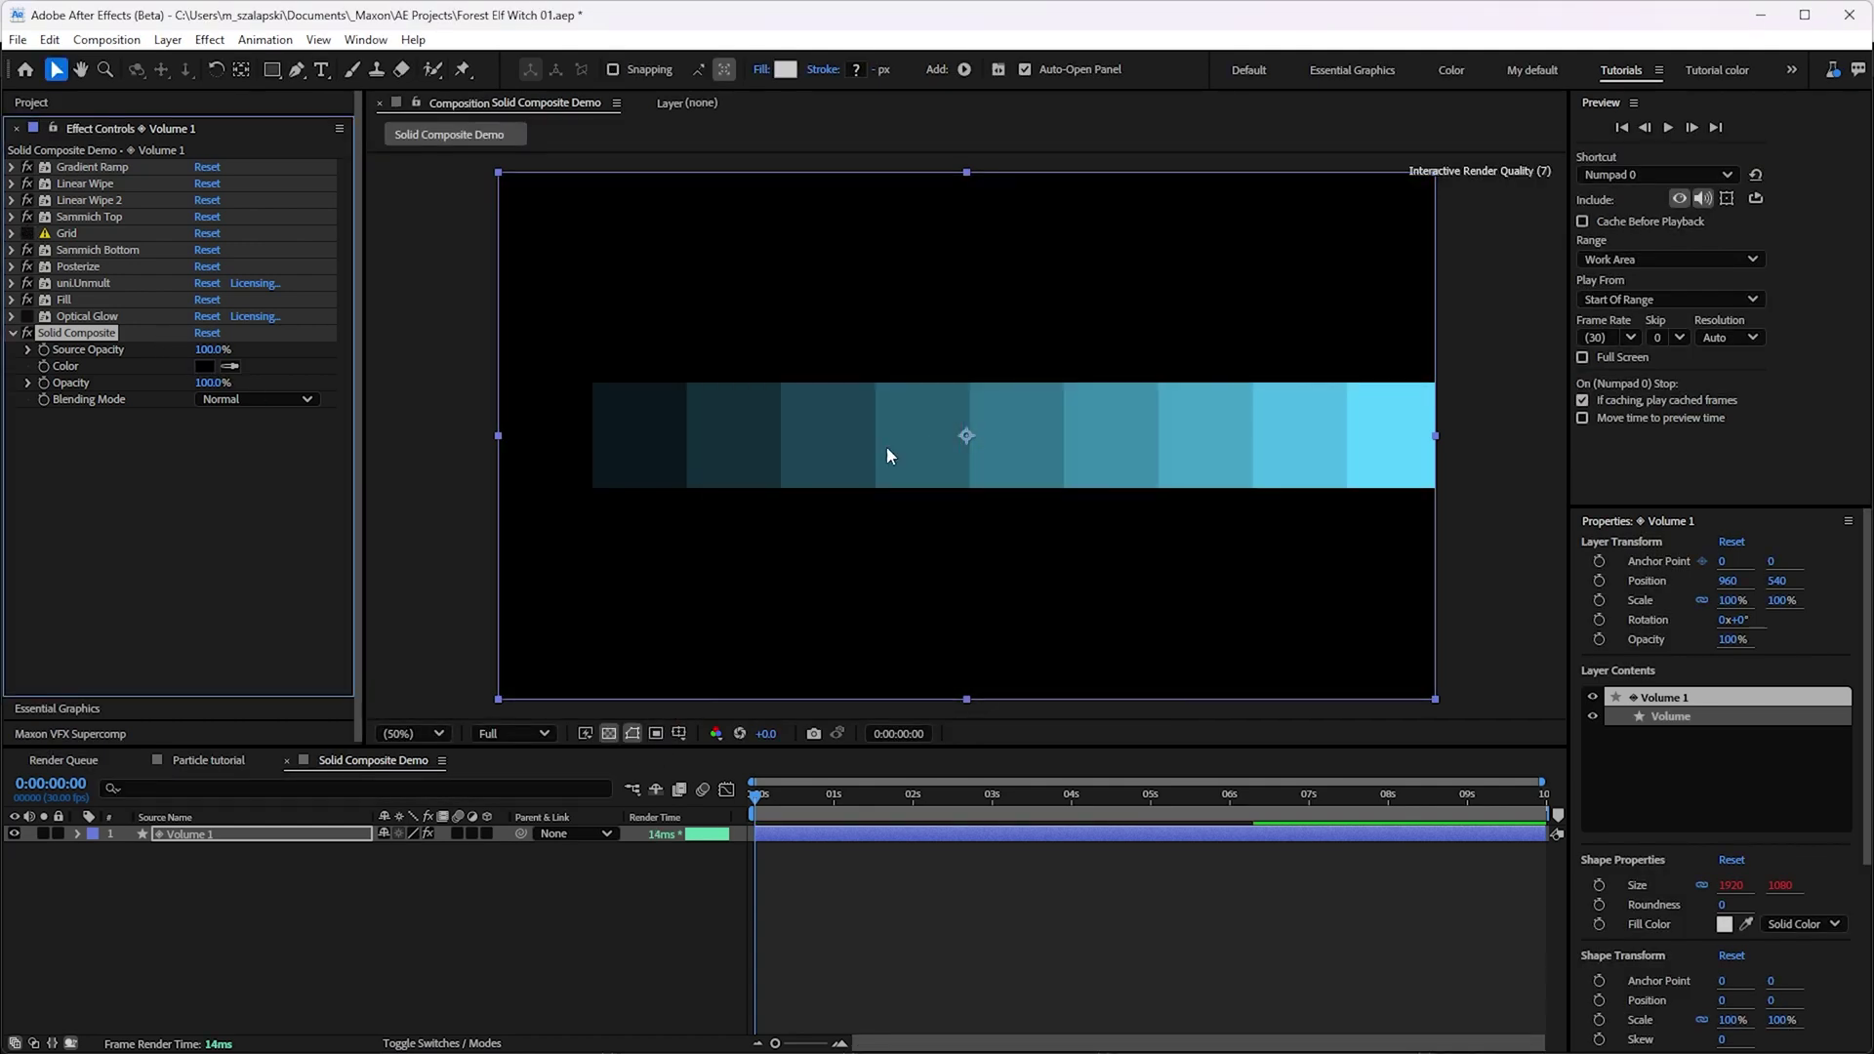
- Move Solid Composite above Optical Glow and re-enable the glow over the bar without the checkerboard
left_click(29, 334)
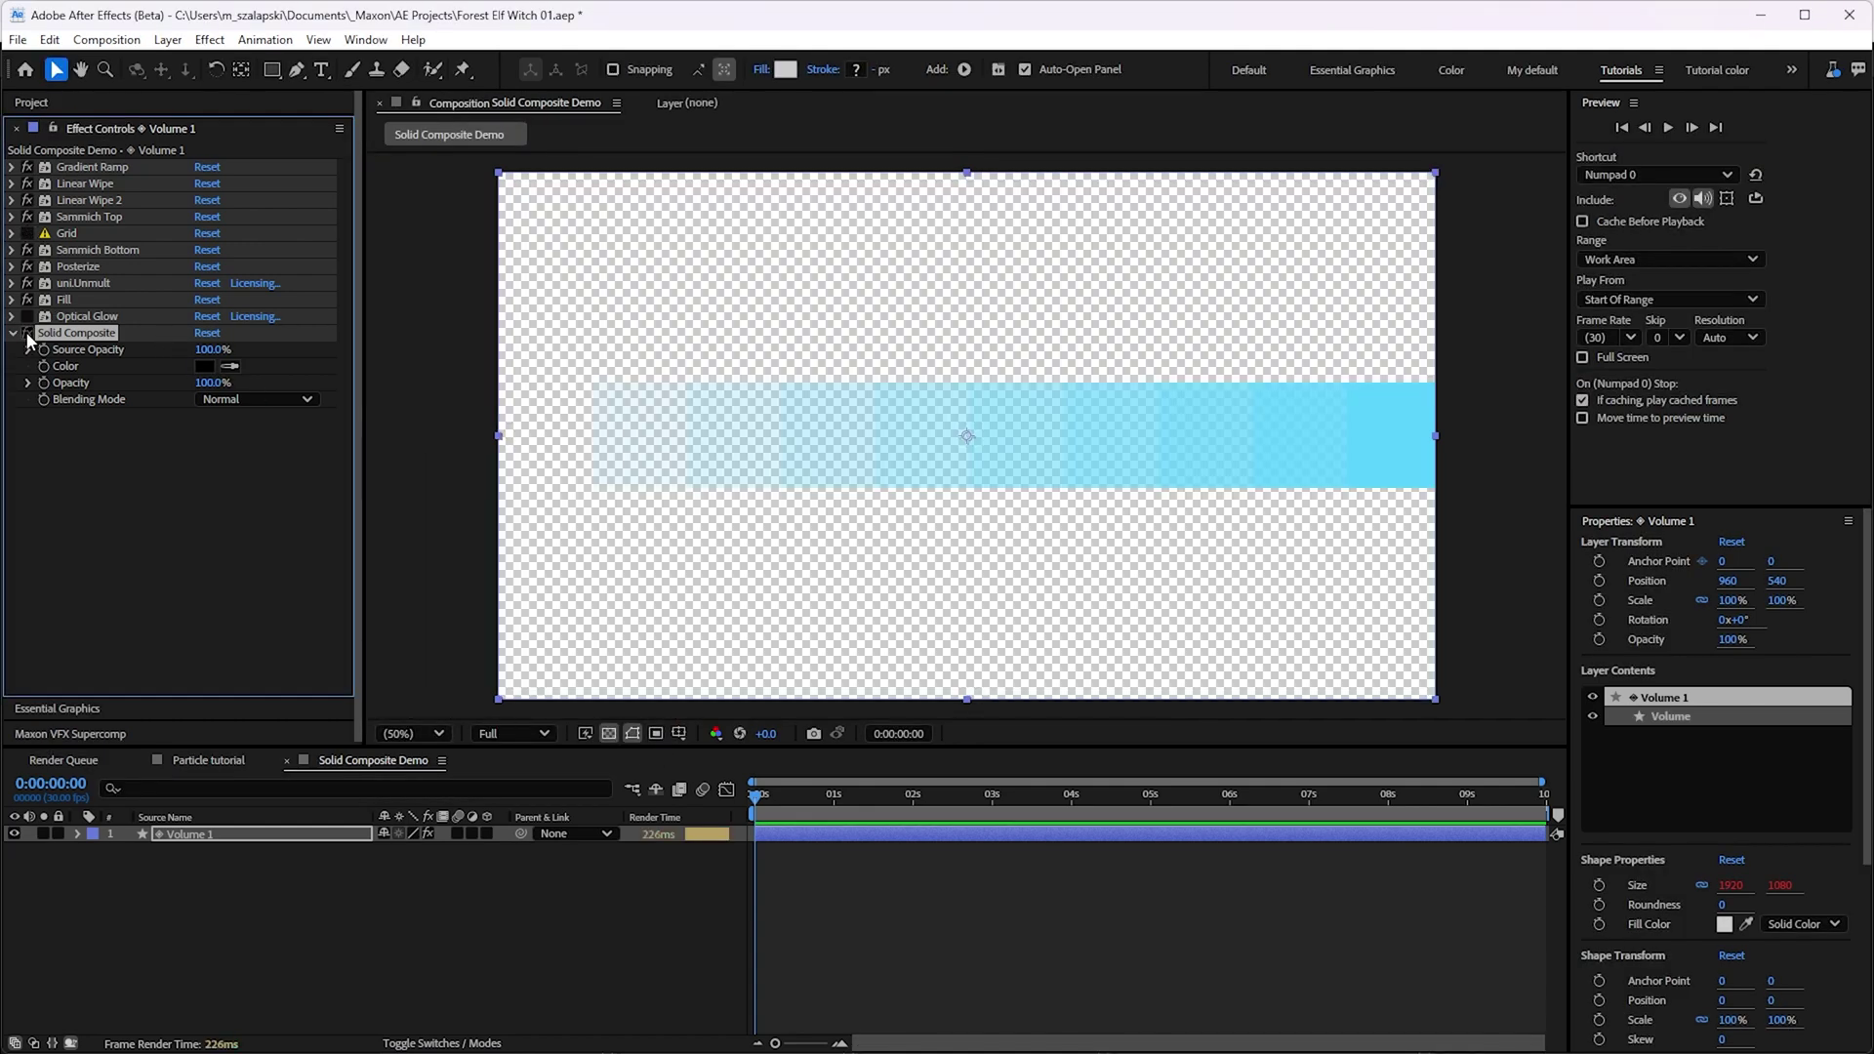
left_click(608, 732)
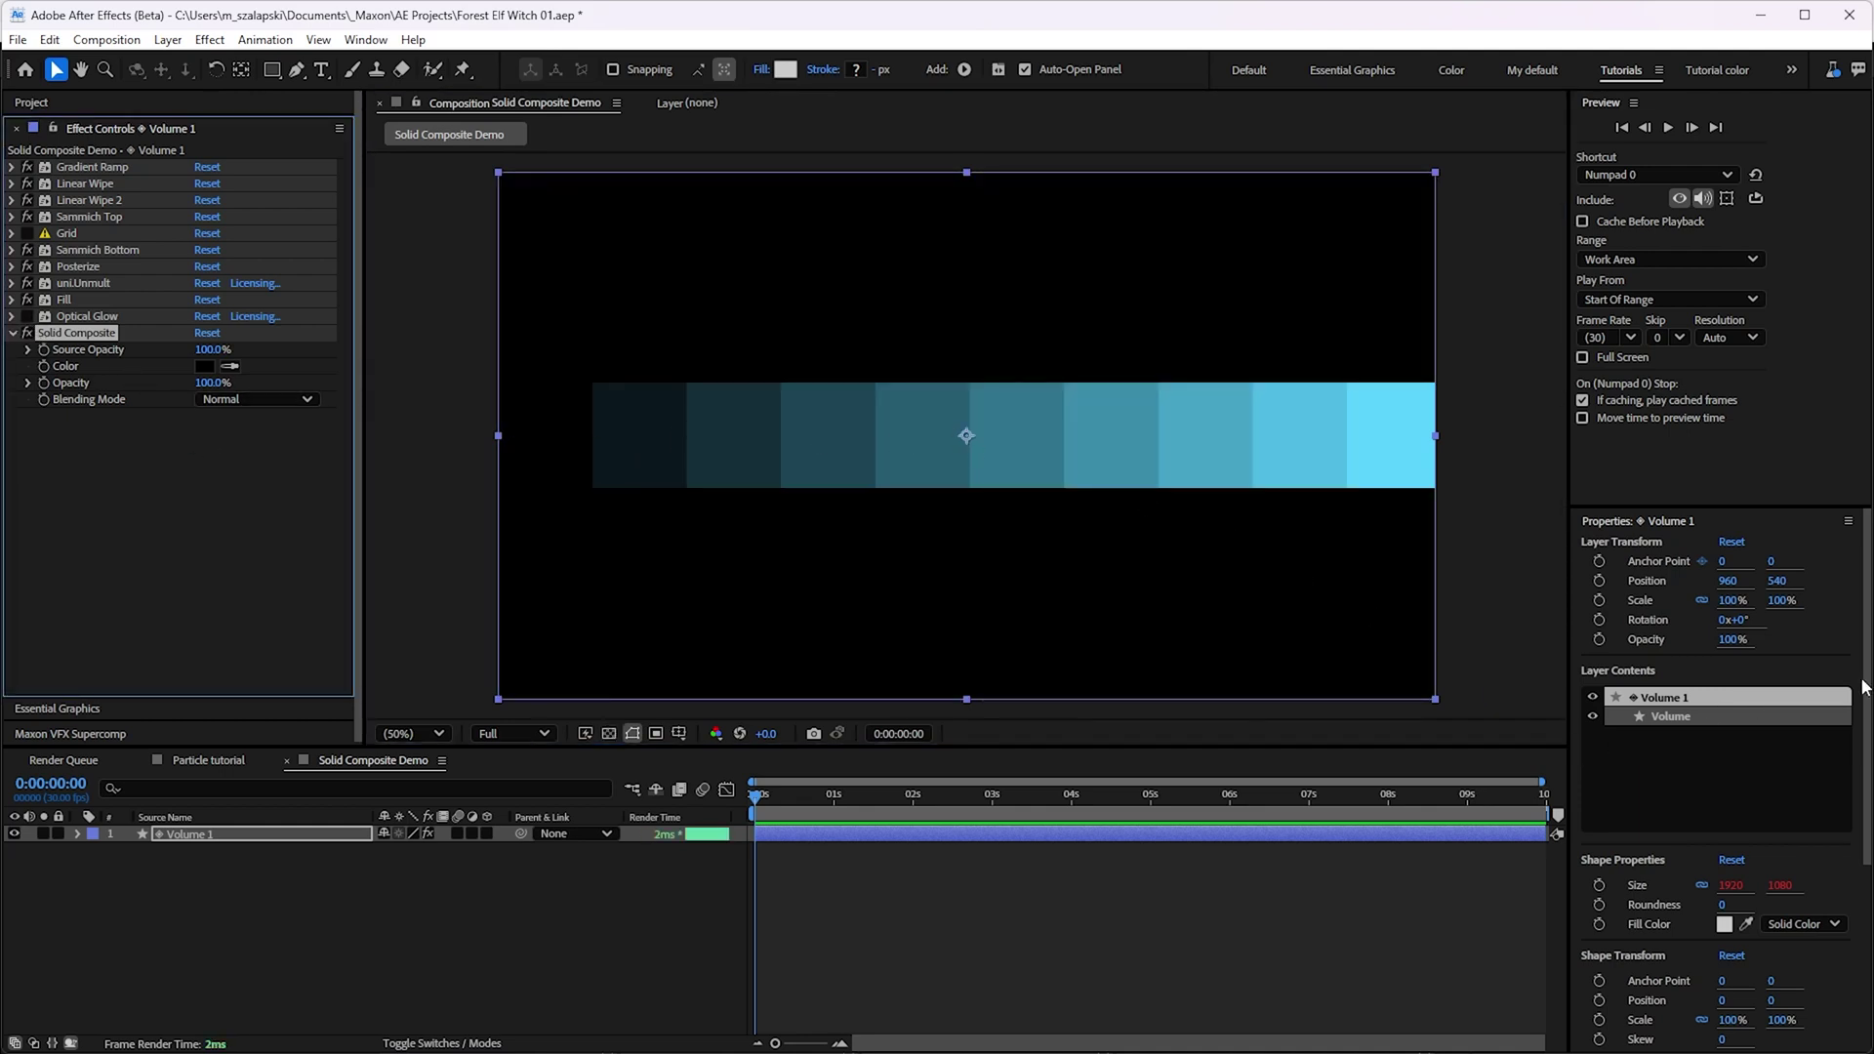
left_click_drag(1862, 732, 1864, 985)
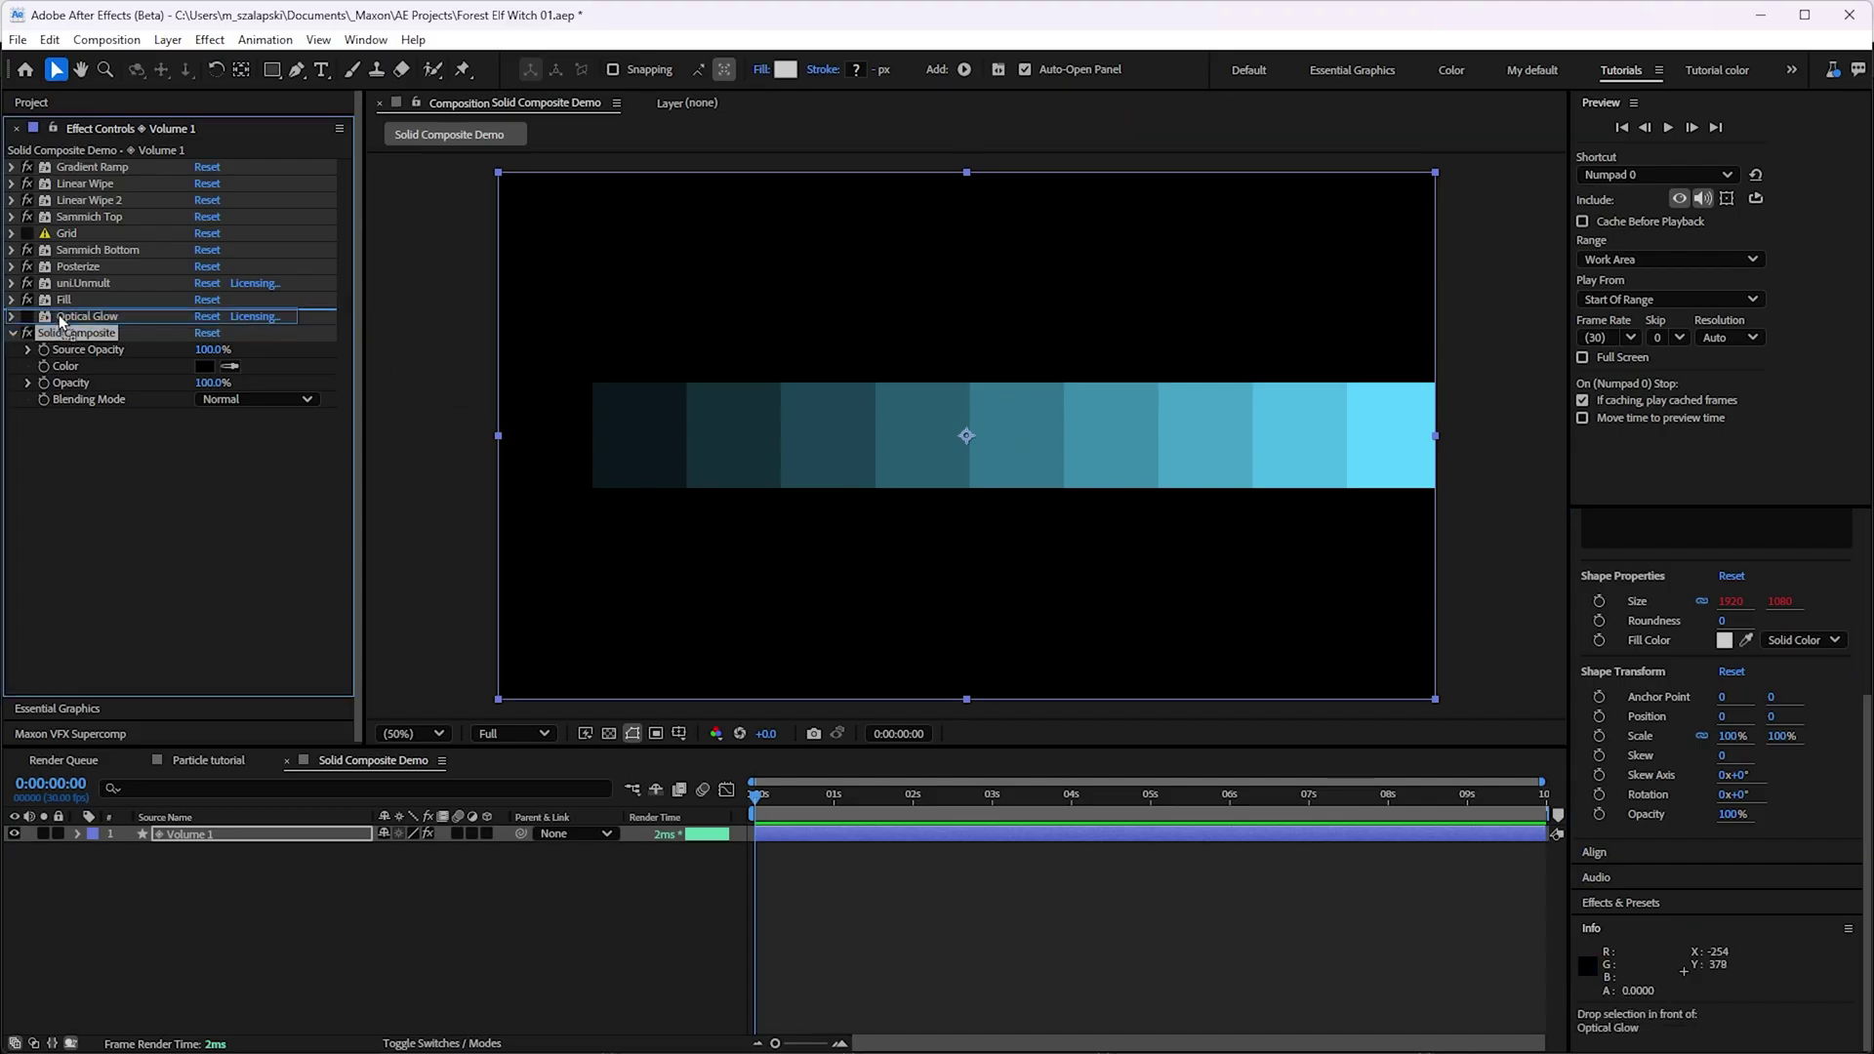
left_click_drag(66, 333, 80, 307)
left_click(28, 400)
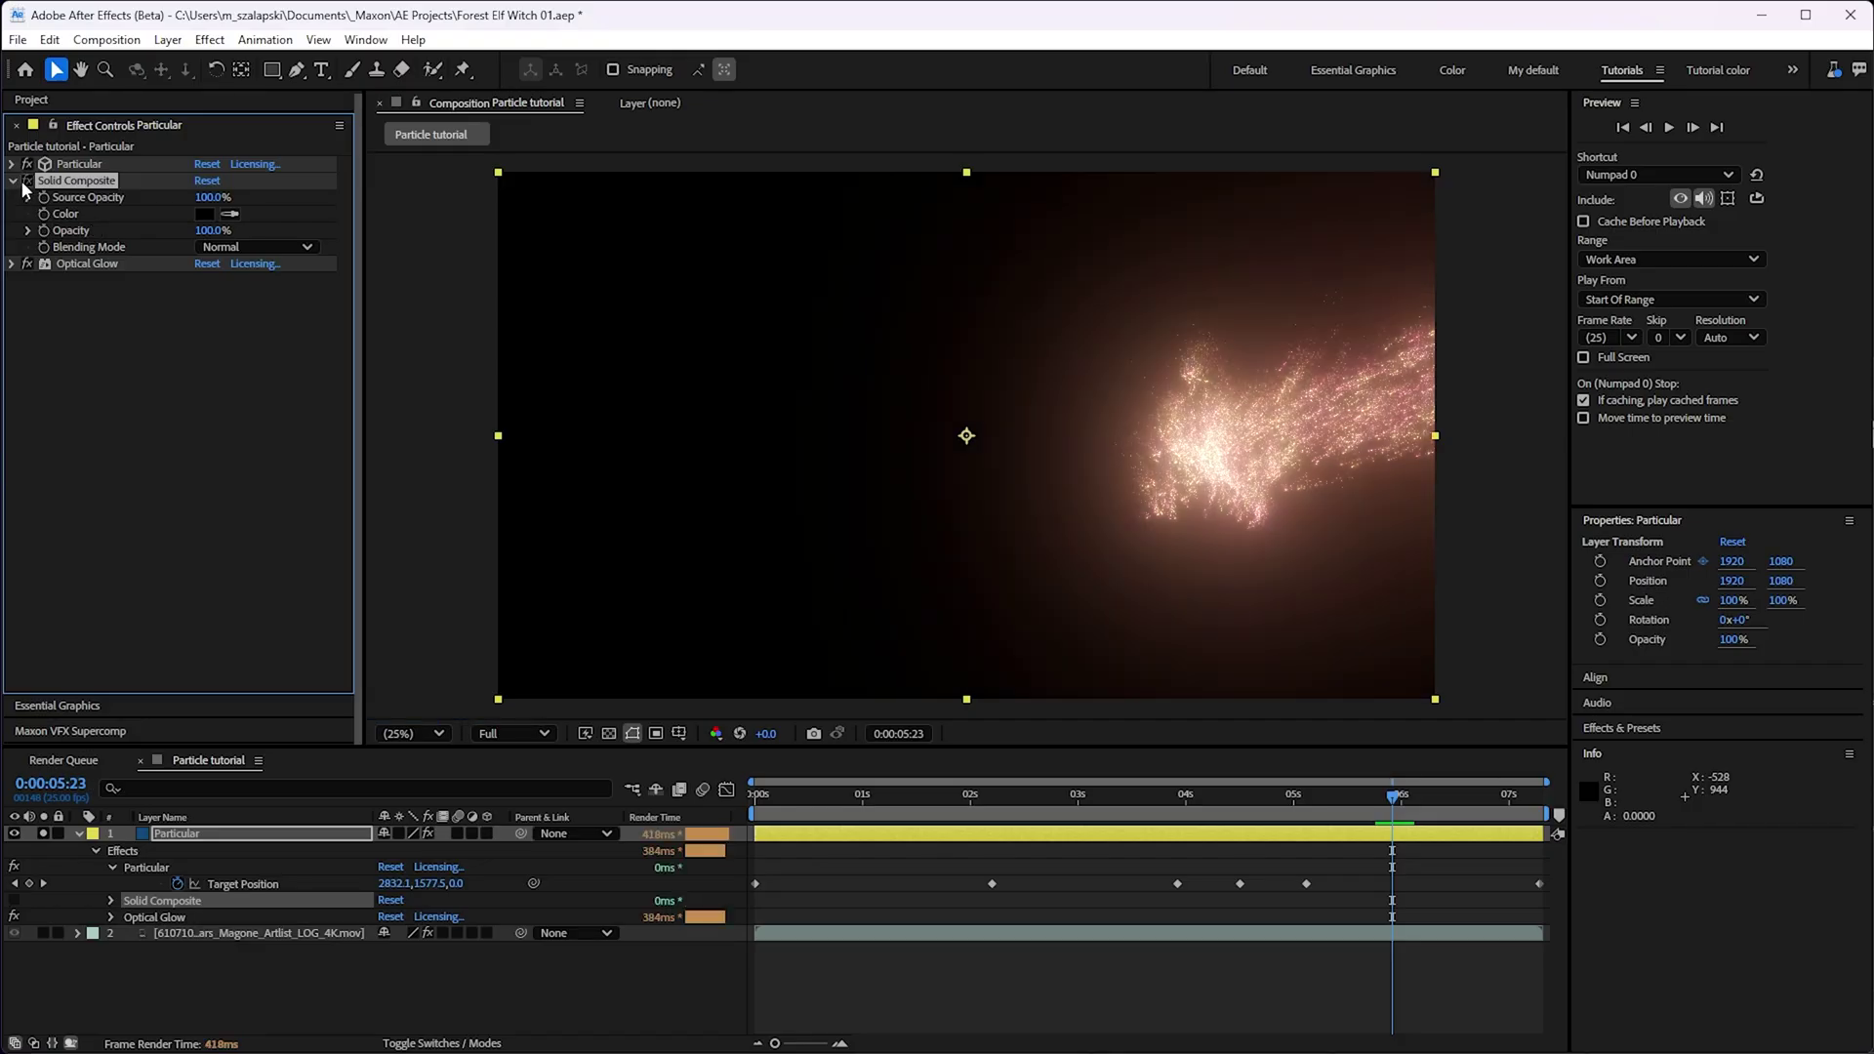
- Bring the witch footage back under the particles at 0:00:02:13 and re-enable Optical Glow
left_click(26, 180)
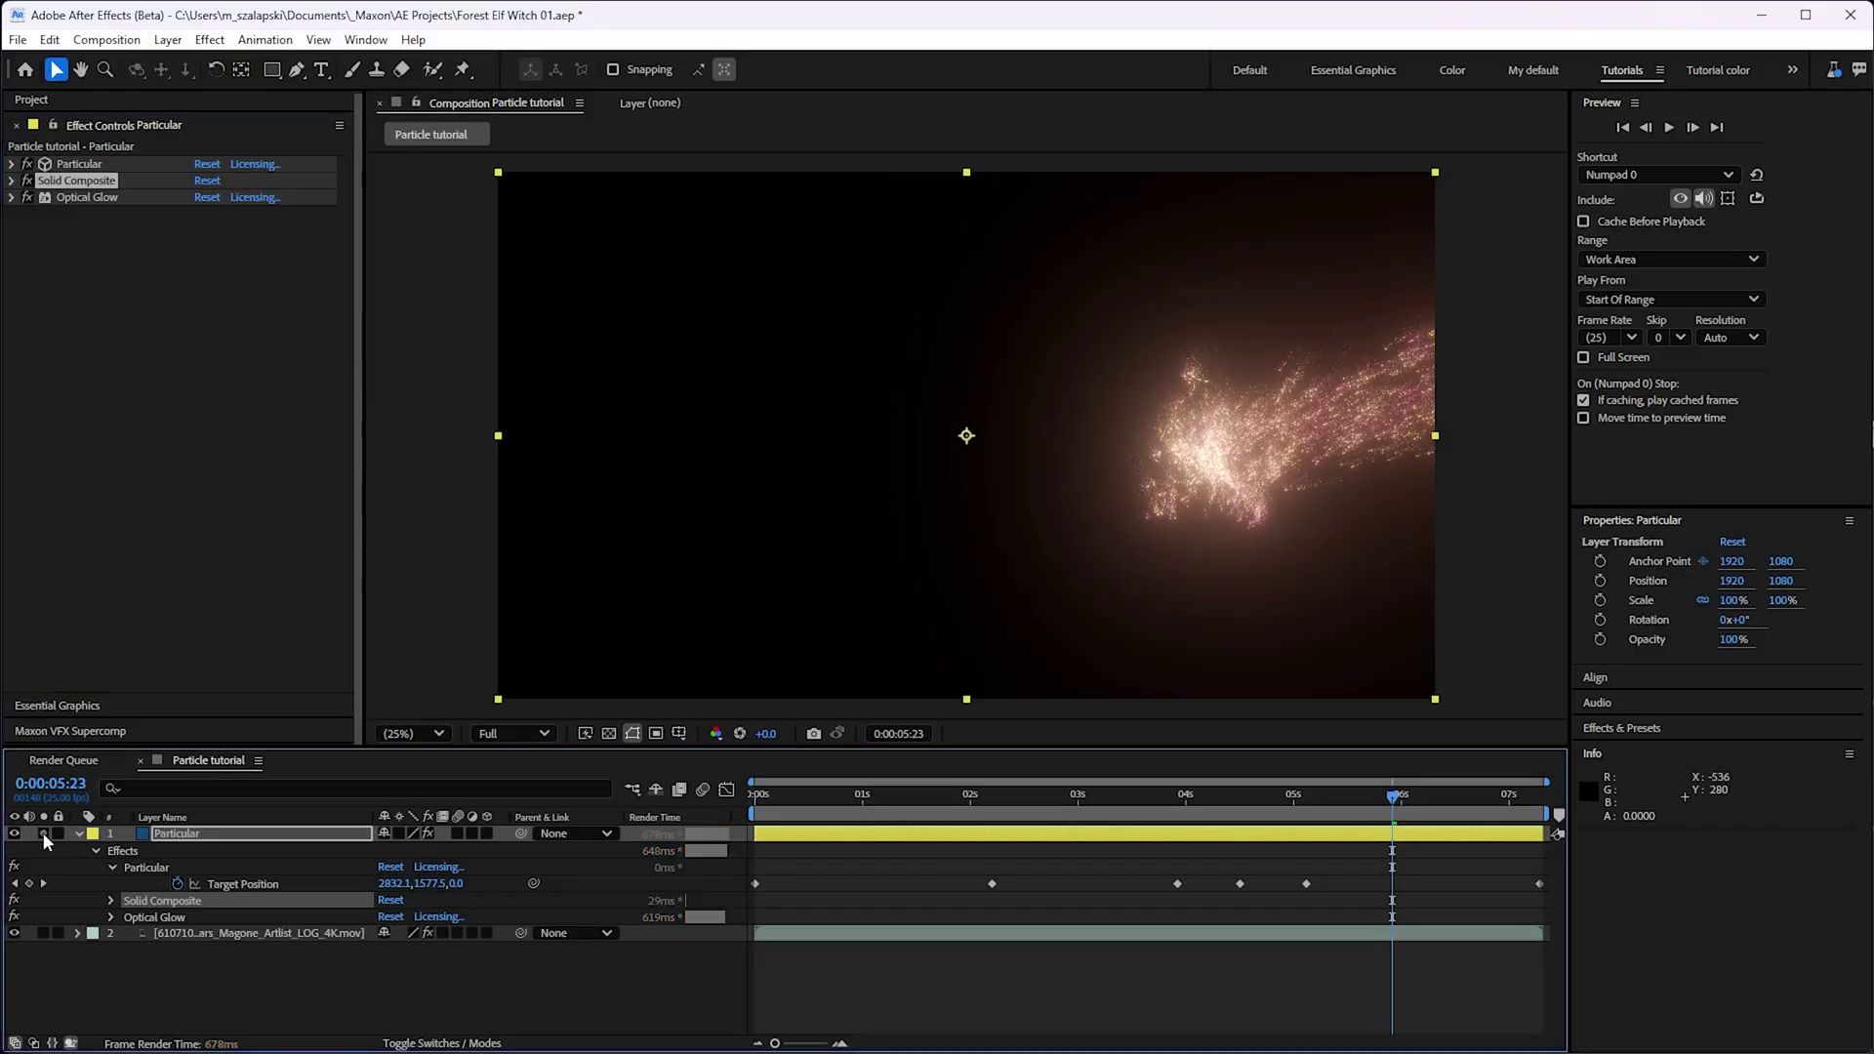
left_click(44, 835)
left_click(1025, 794)
left_click(44, 199)
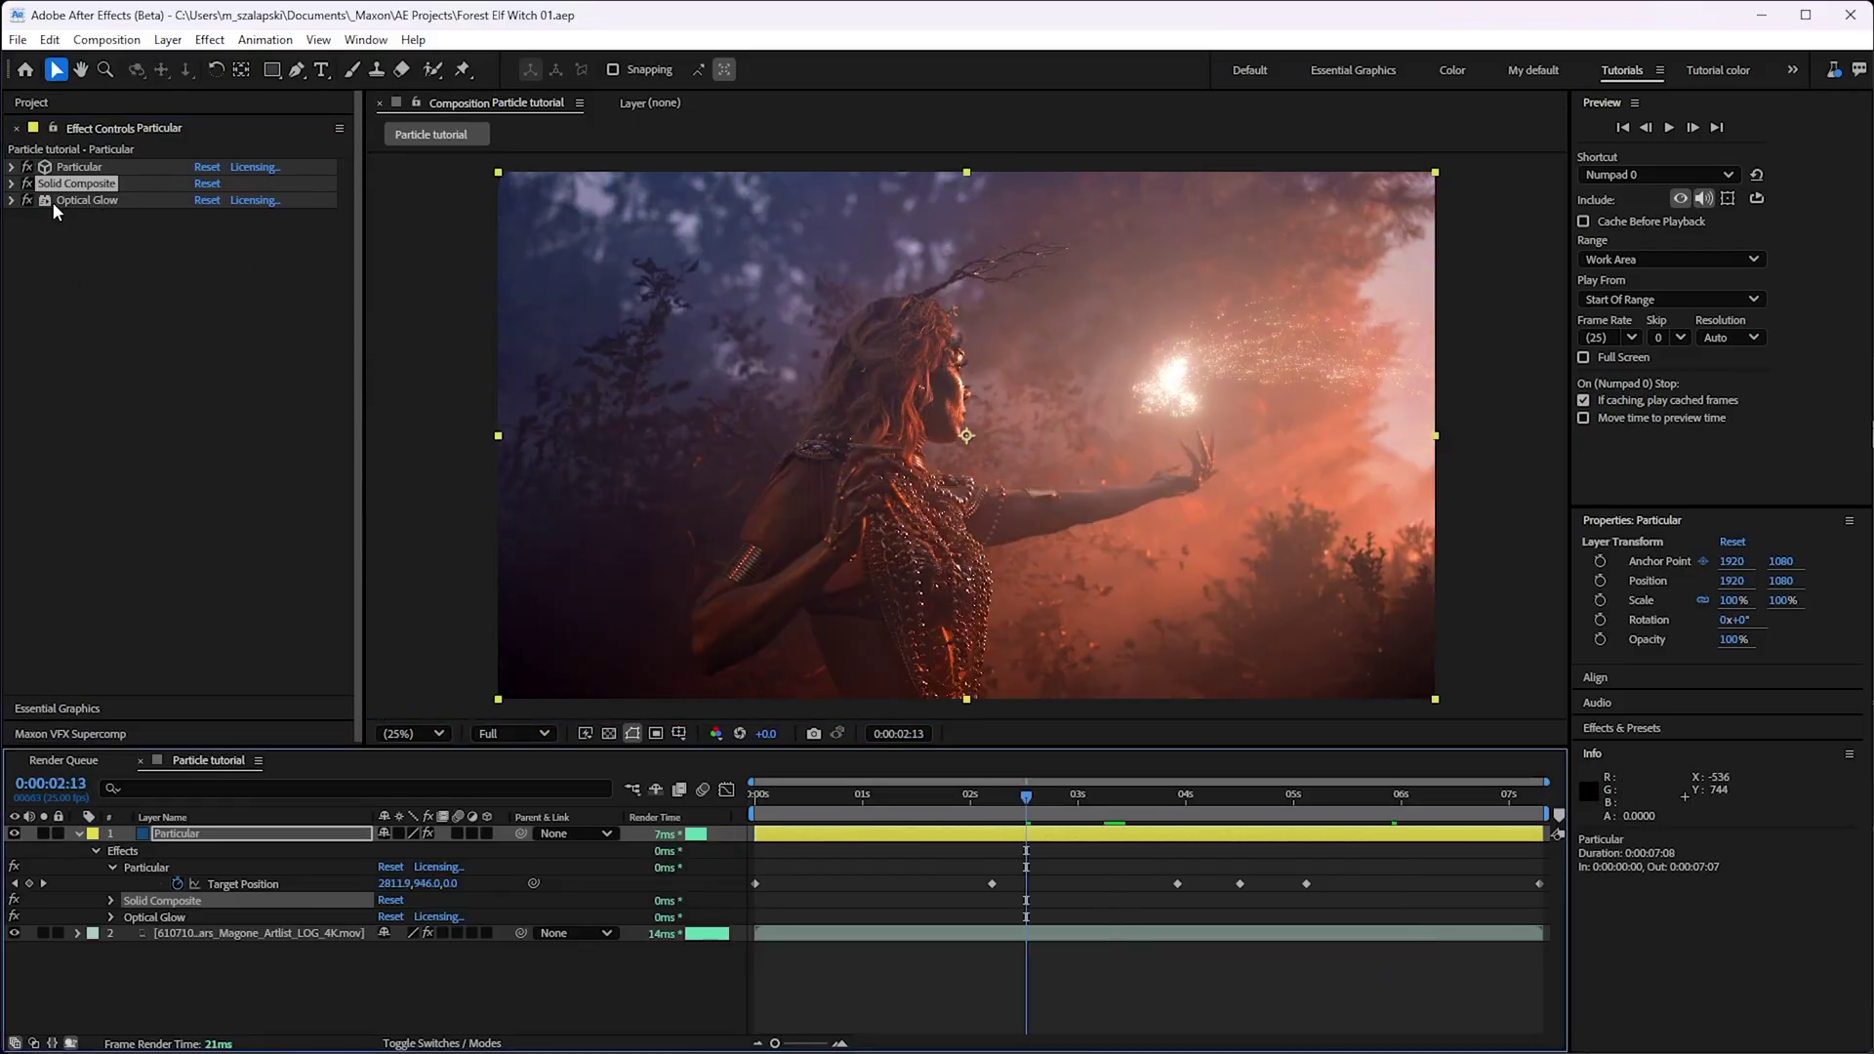
left_click(16, 201)
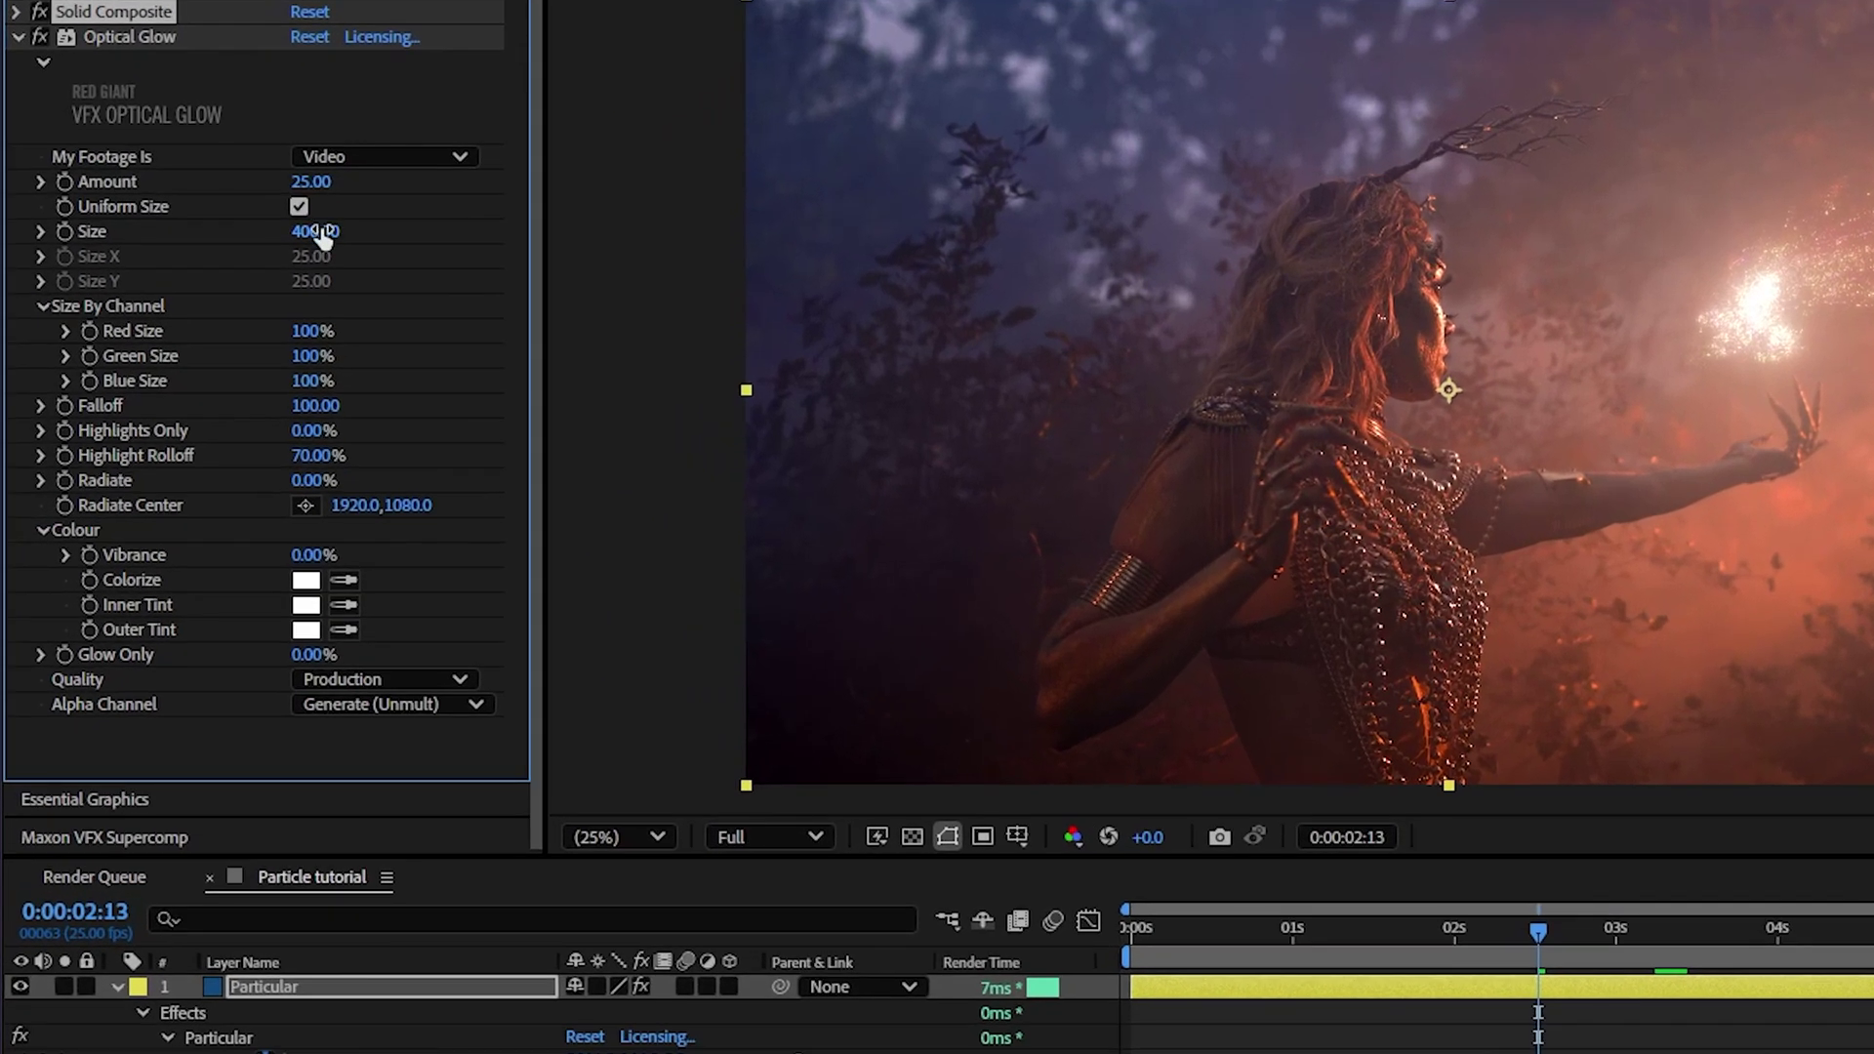
- Set Optical Glow size 300, amount 75 and highlight rolloff 90%
left_click(208, 330)
type("300")
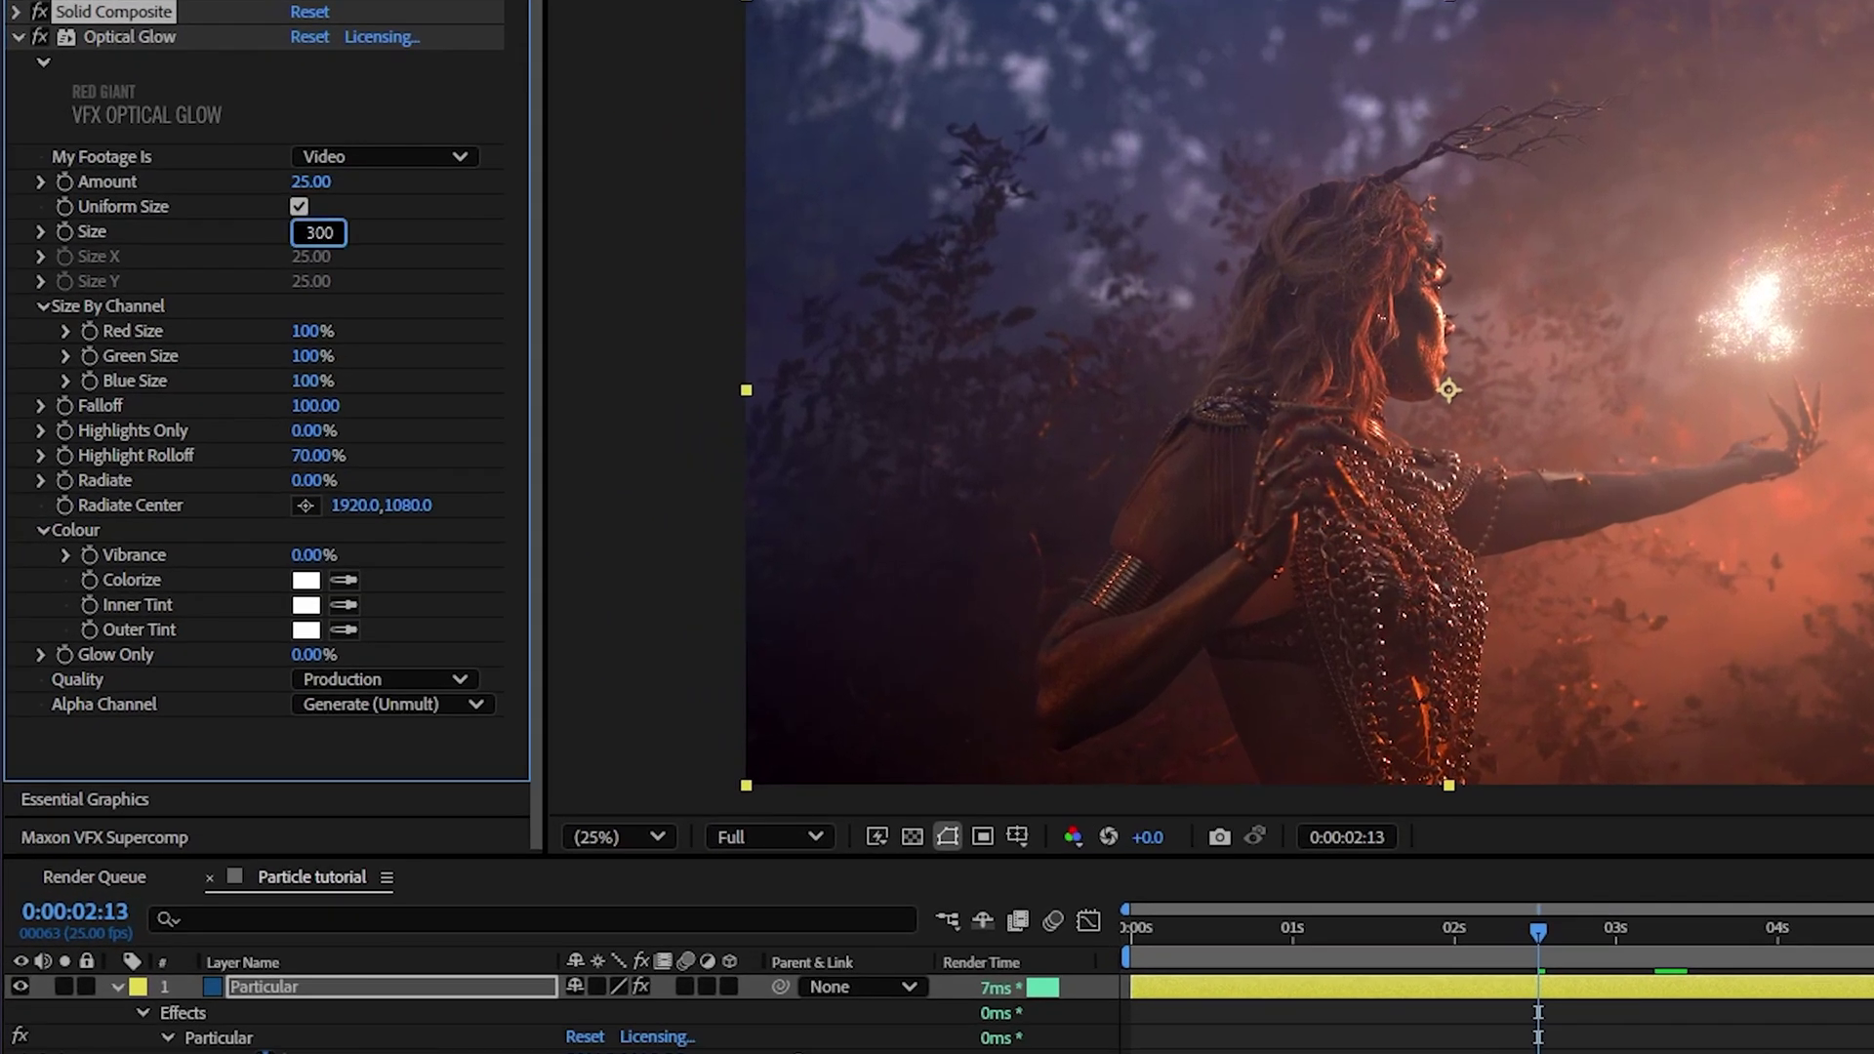
key("Return")
left_click(311, 182)
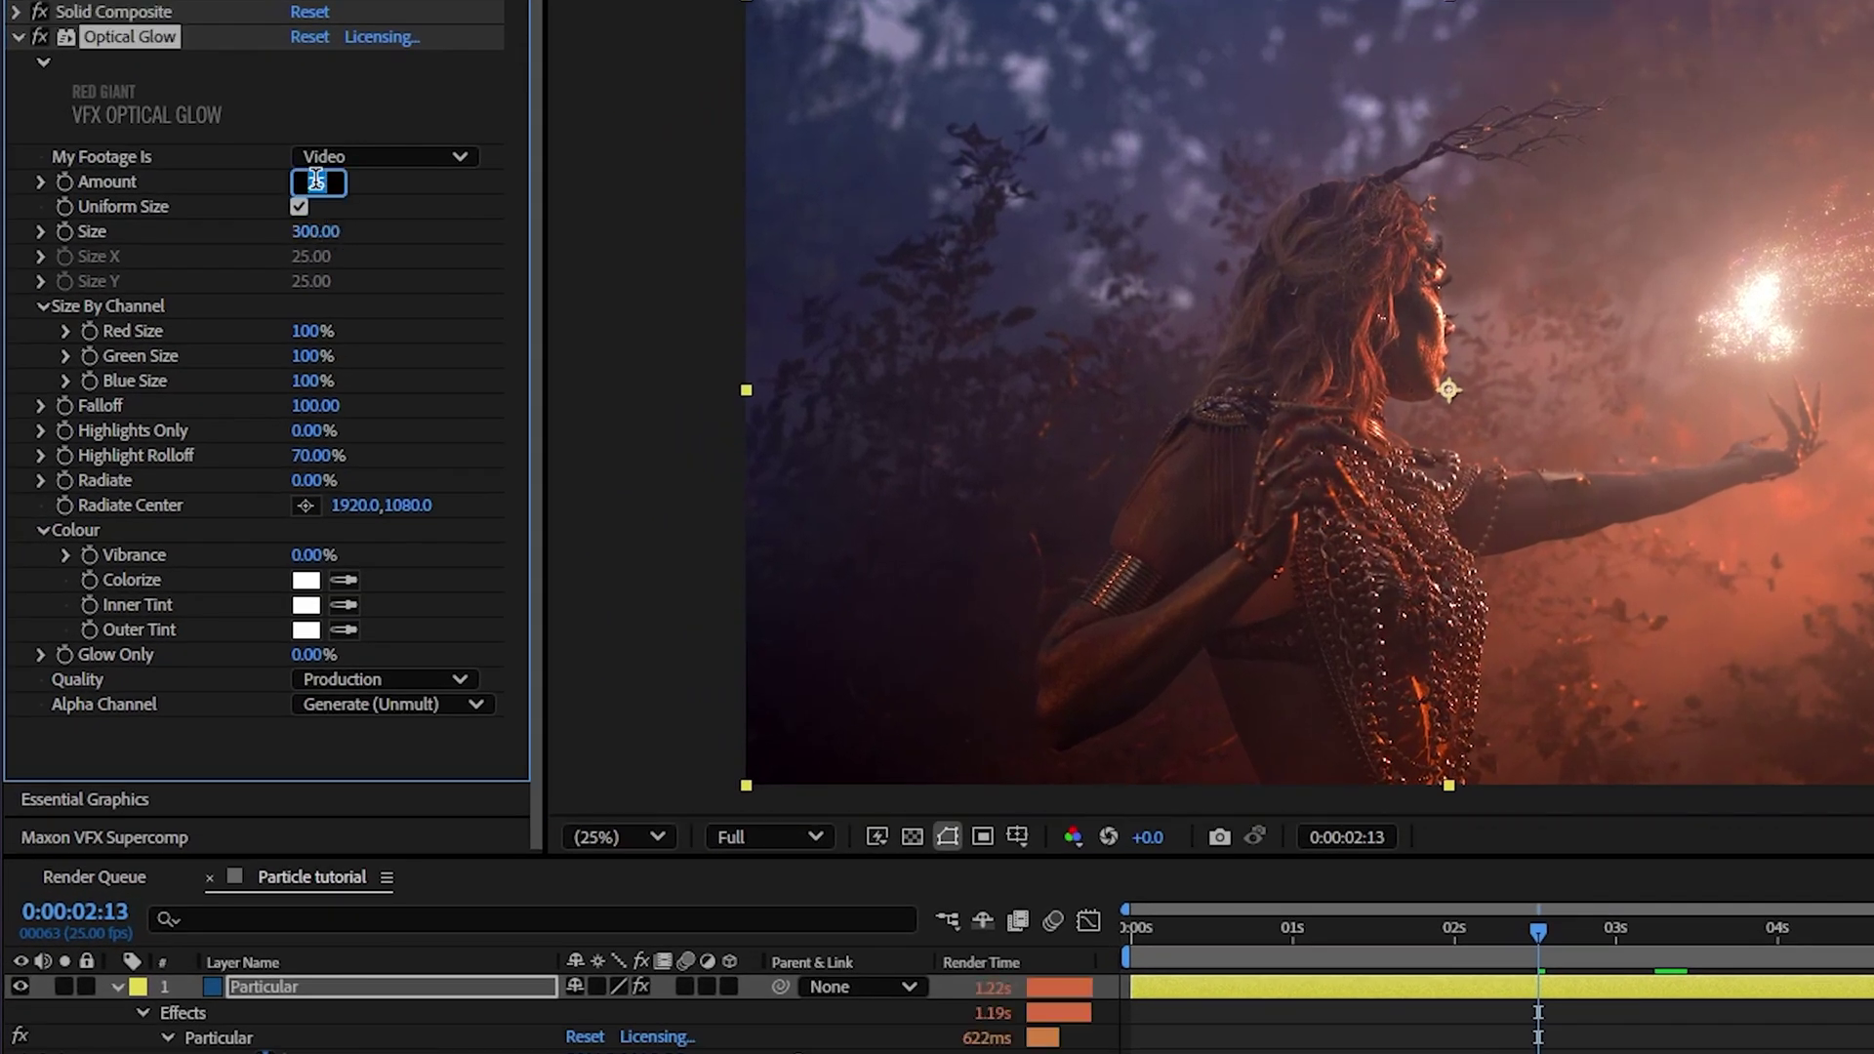
type("75")
key("Return")
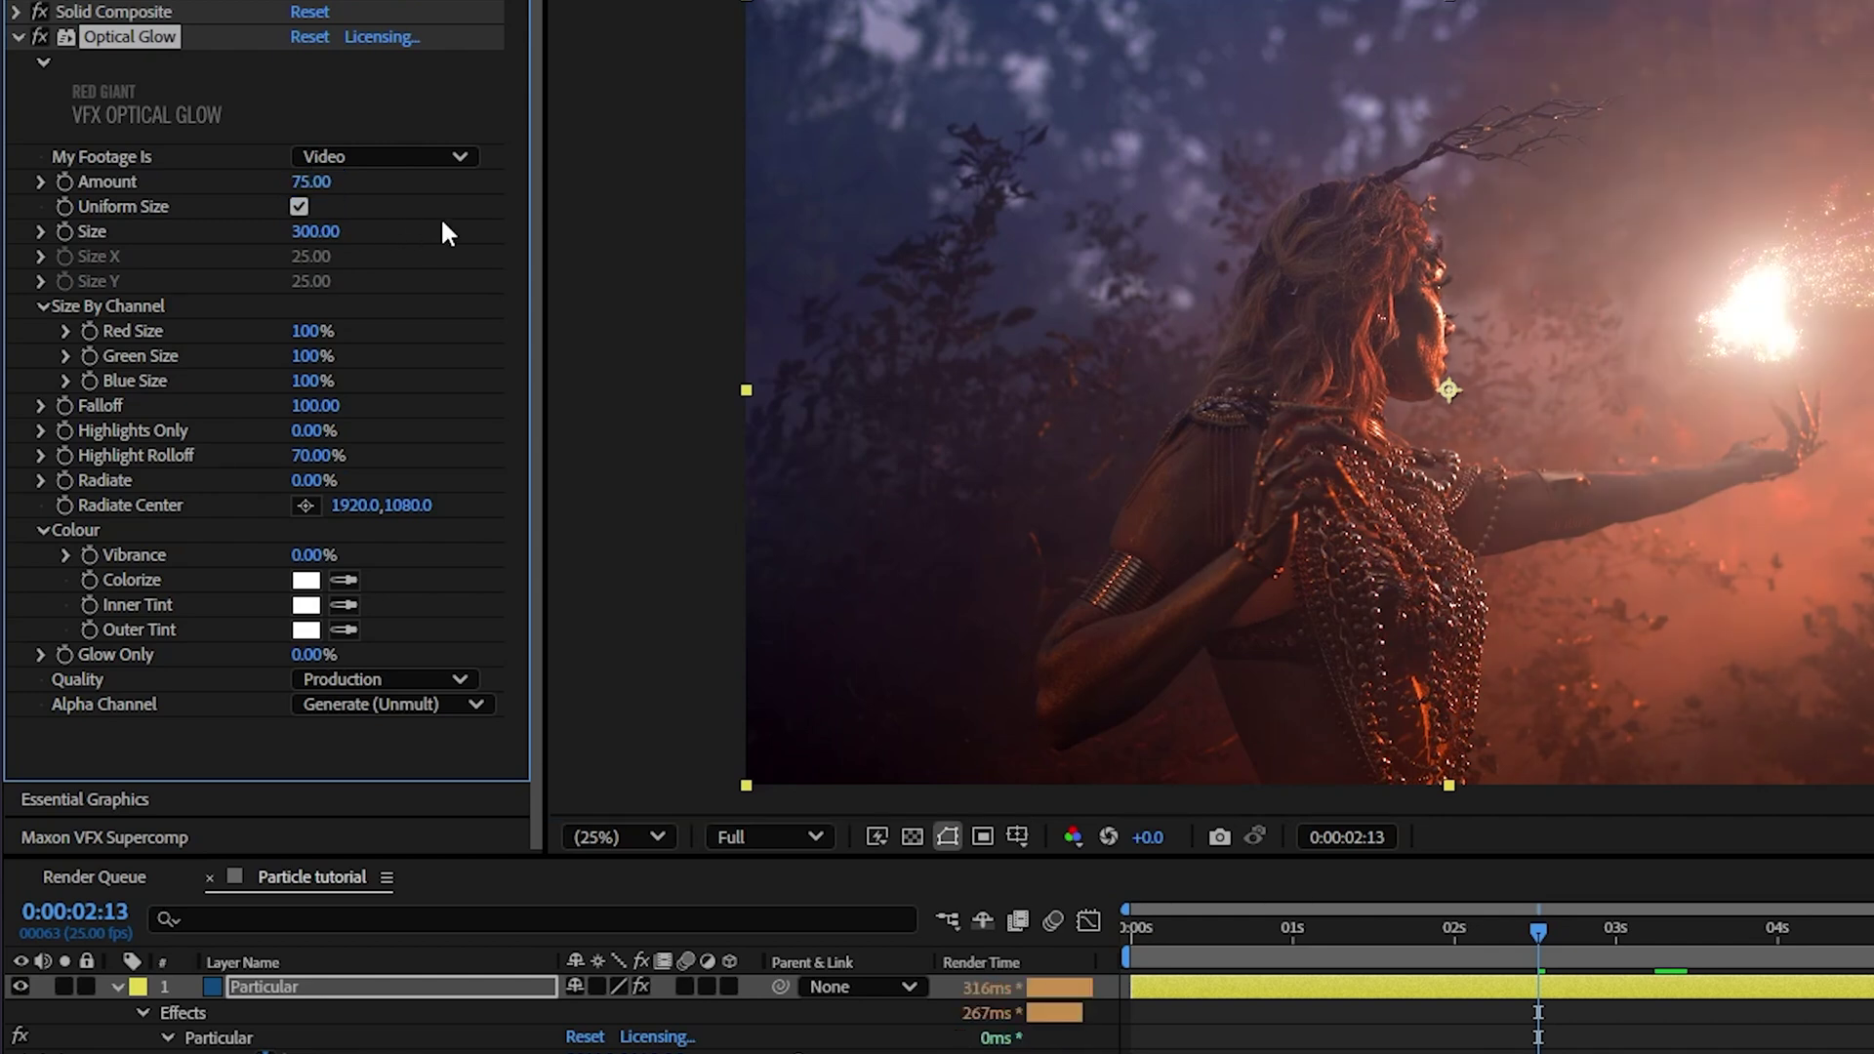
left_click(316, 456)
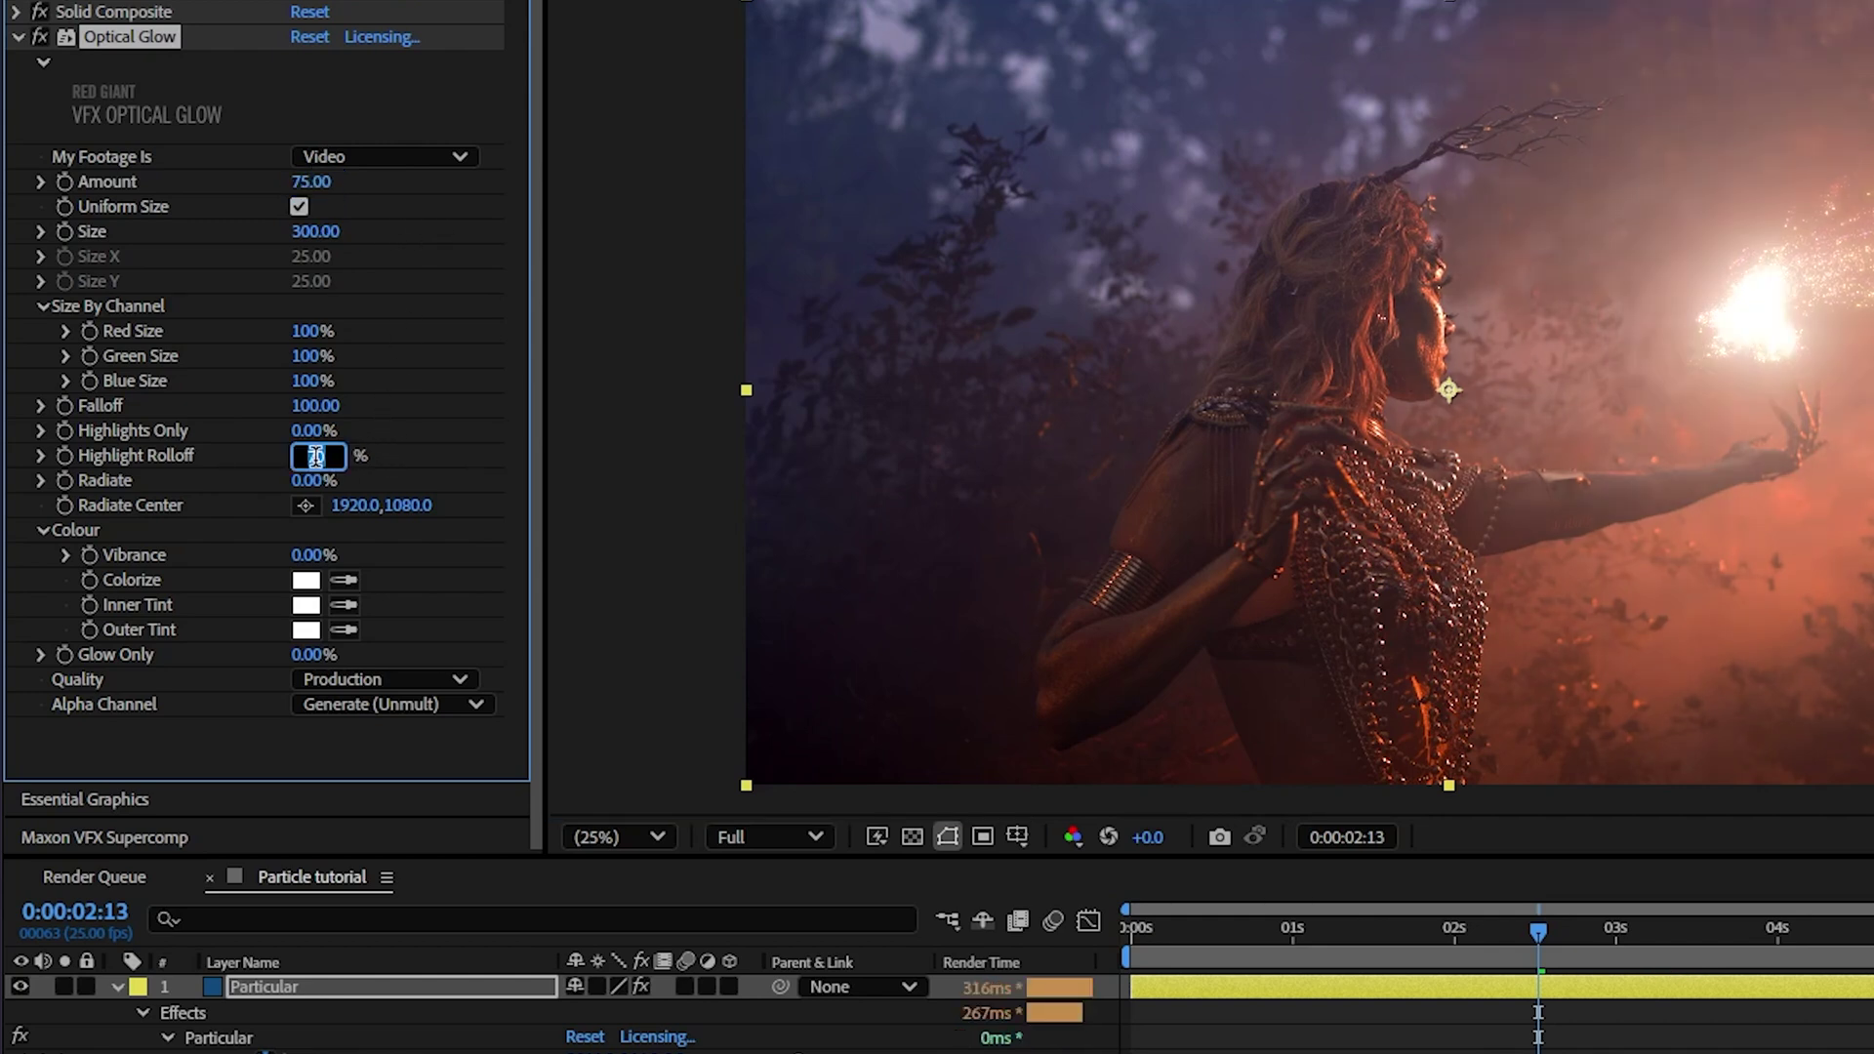
type("80")
key("Return")
left_click(317, 455)
type("90")
key("Return")
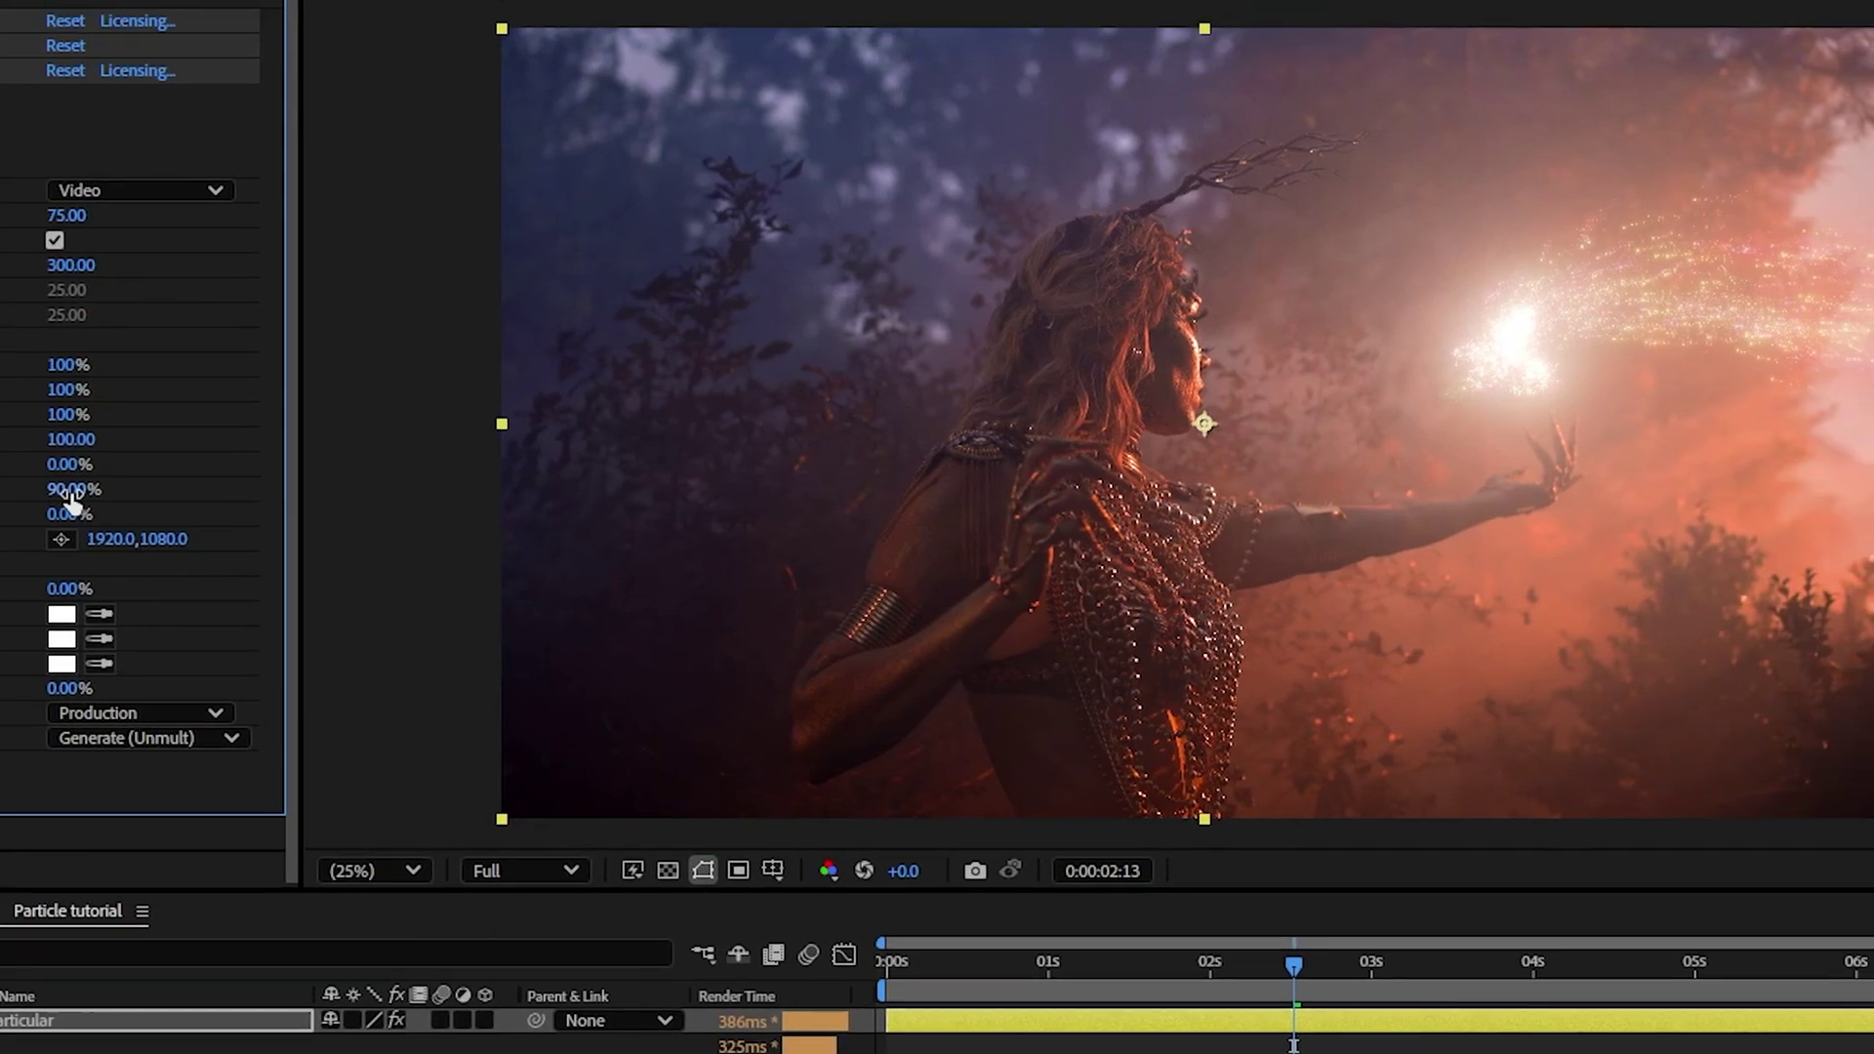